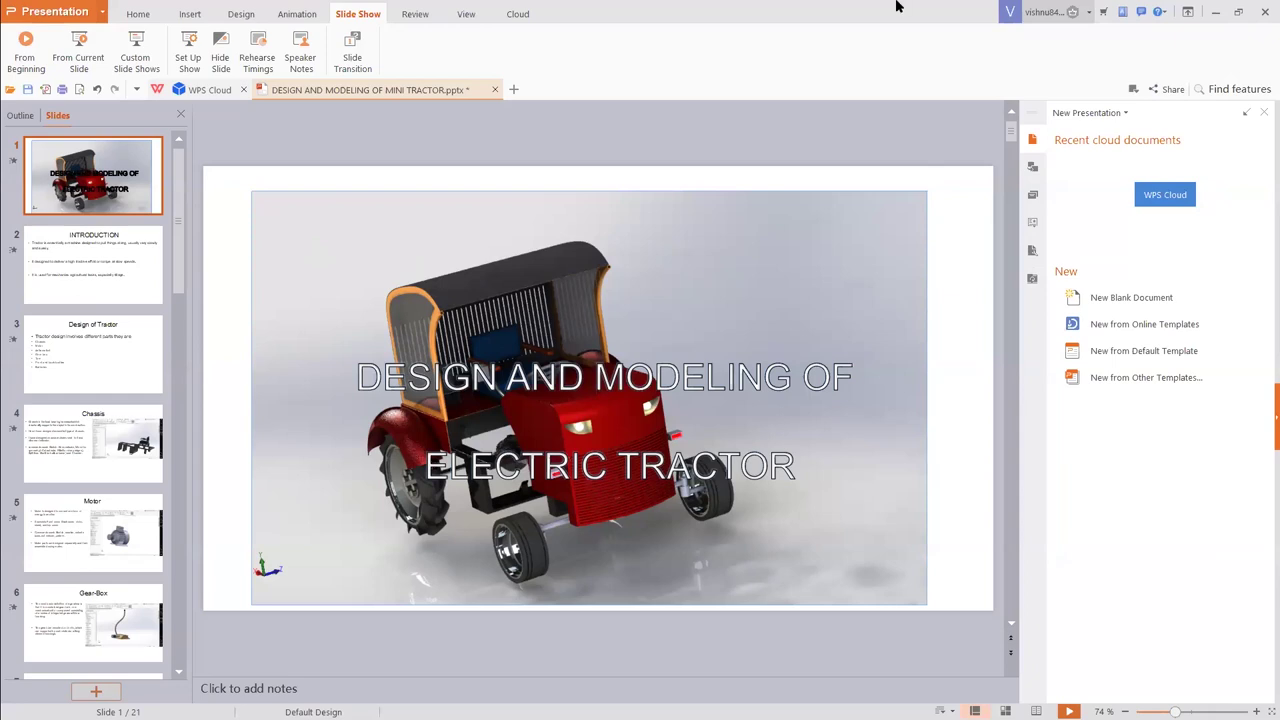
# Show slide 2, INTRODUCTION, in the editor of the 21-slide mini tractor deck
pyautogui.click(93, 265)
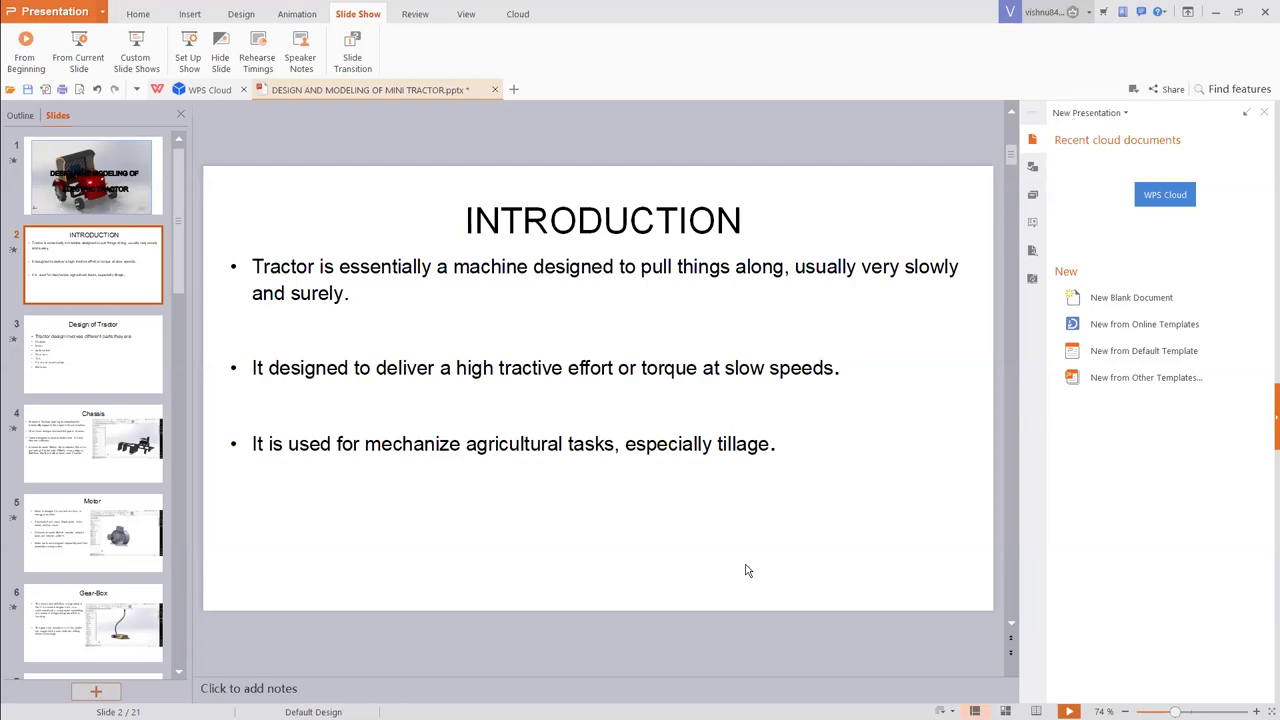
# Start the slideshow from slide 3, Design of Tractor
pyautogui.click(145, 384)
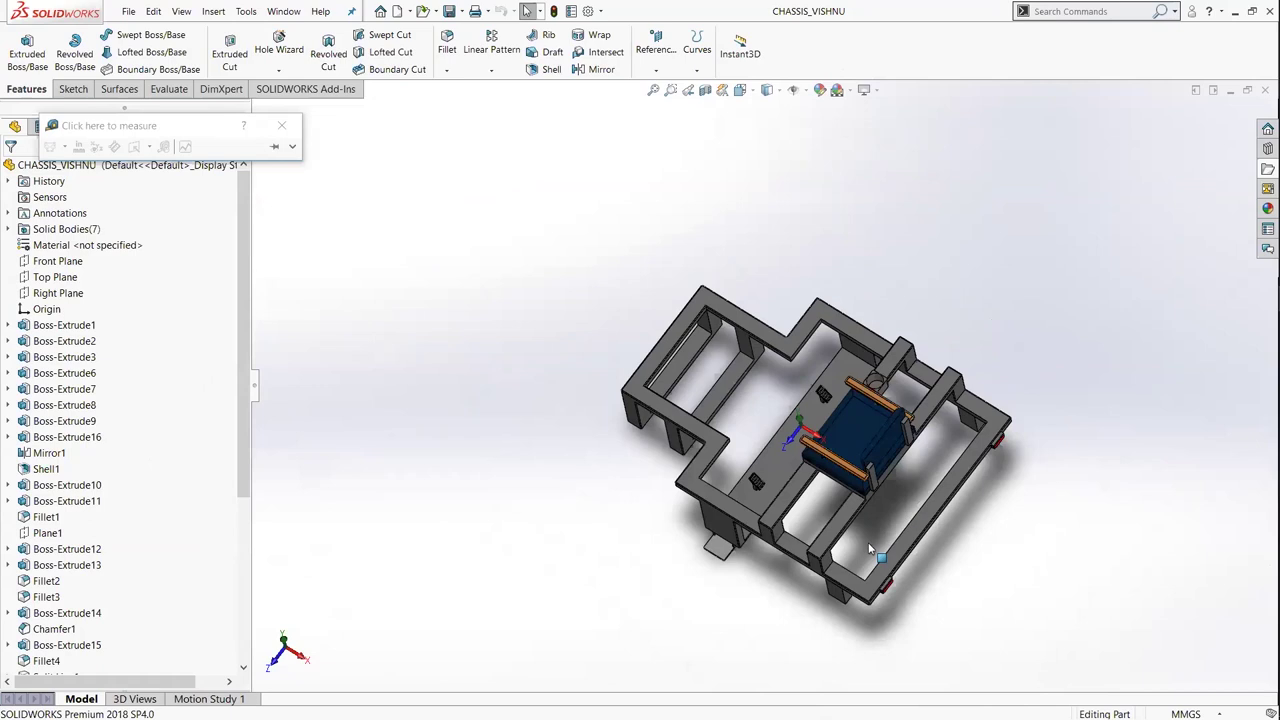
# Orbit and zoom around the chassis to view its lights and seat, then minimize SOLIDWORKS
pyautogui.moveTo(868, 542); pyautogui.dragTo(755, 608, button='middle')
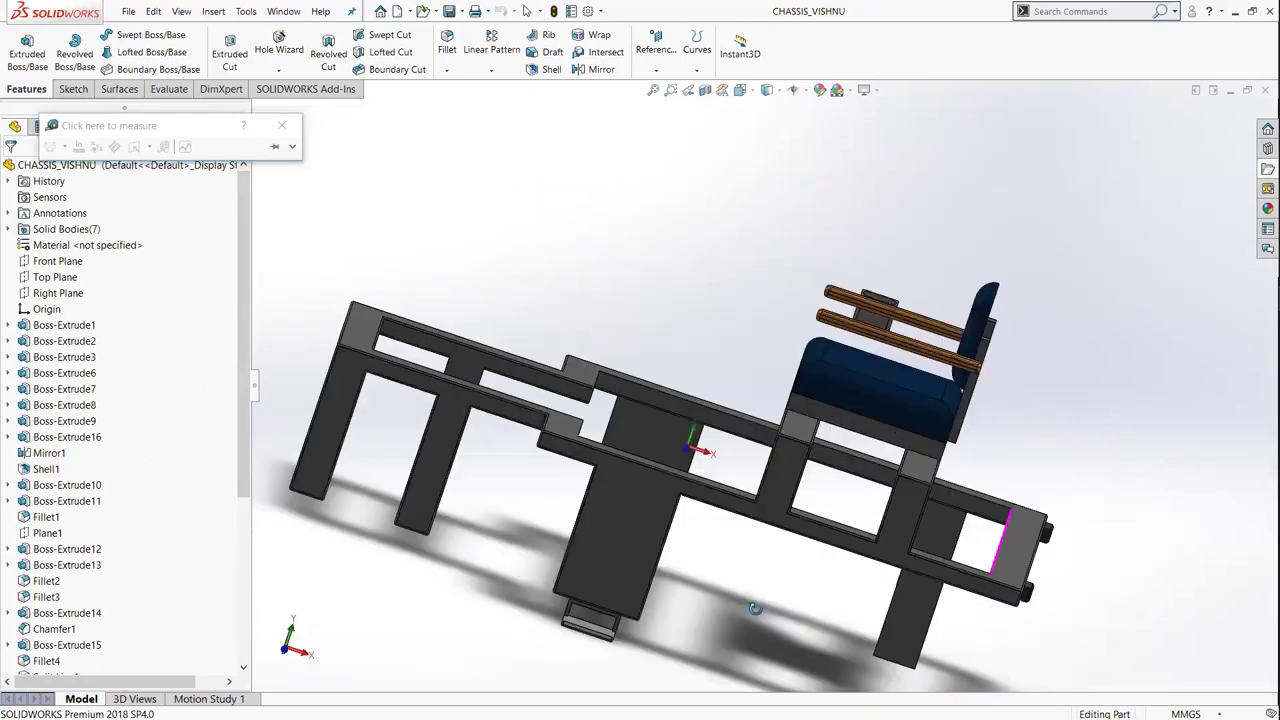
pyautogui.moveTo(755, 608)
pyautogui.mouseDown(button='middle')
pyautogui.moveTo(620, 547)
pyautogui.moveTo(380, 165)
pyautogui.mouseUp(button='middle')
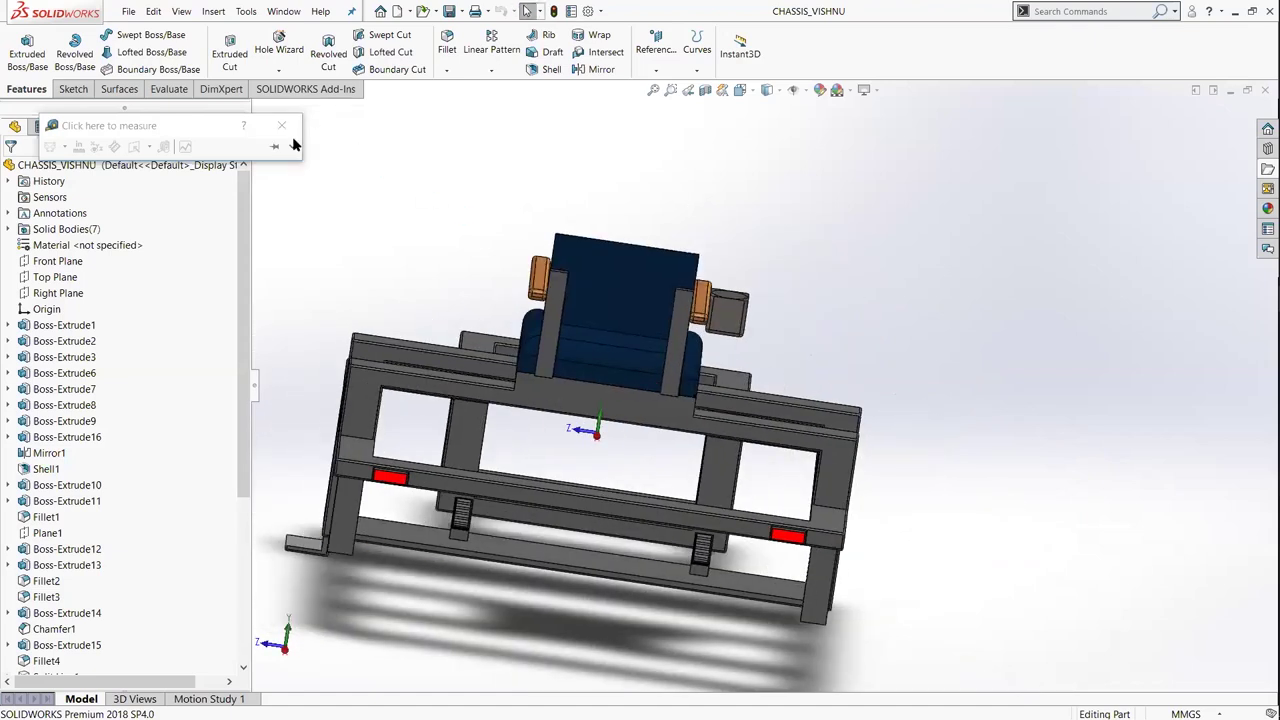
pyautogui.moveTo(693, 567); pyautogui.dragTo(777, 634, button='middle')
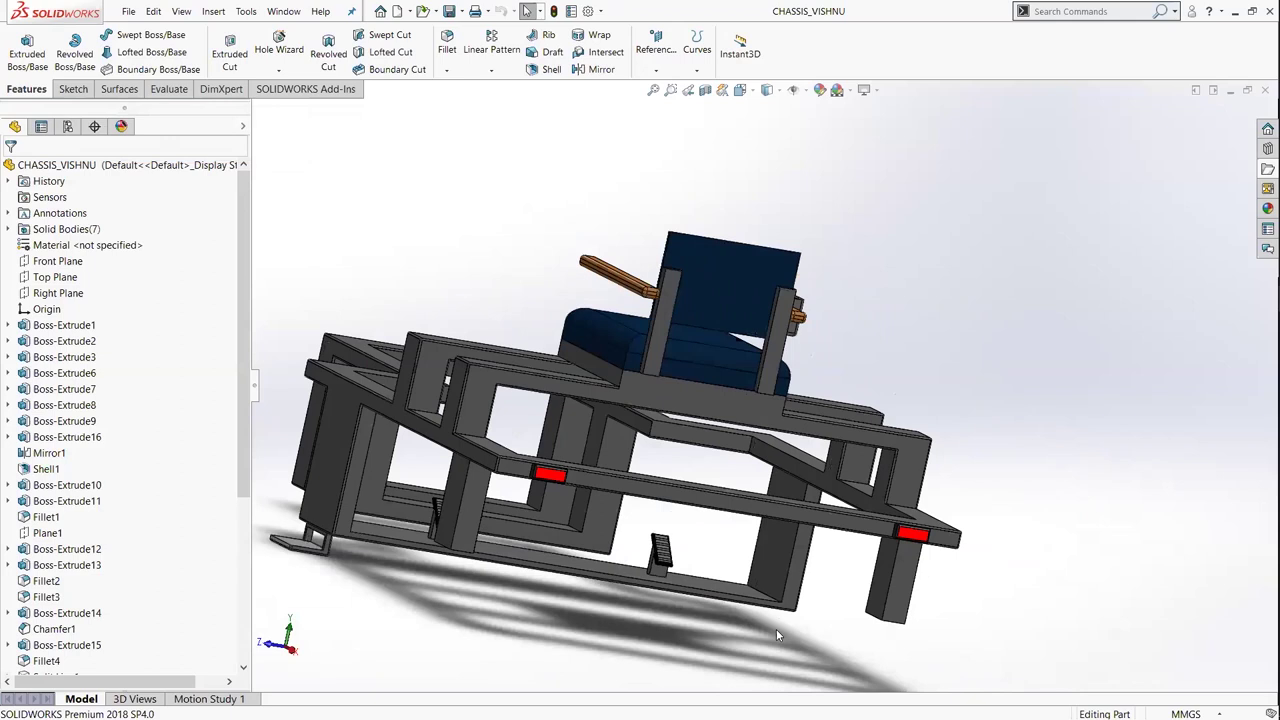
pyautogui.moveTo(902, 617)
pyautogui.mouseDown(button='middle')
pyautogui.moveTo(349, 360)
pyautogui.moveTo(462, 637)
pyautogui.mouseUp(button='middle')
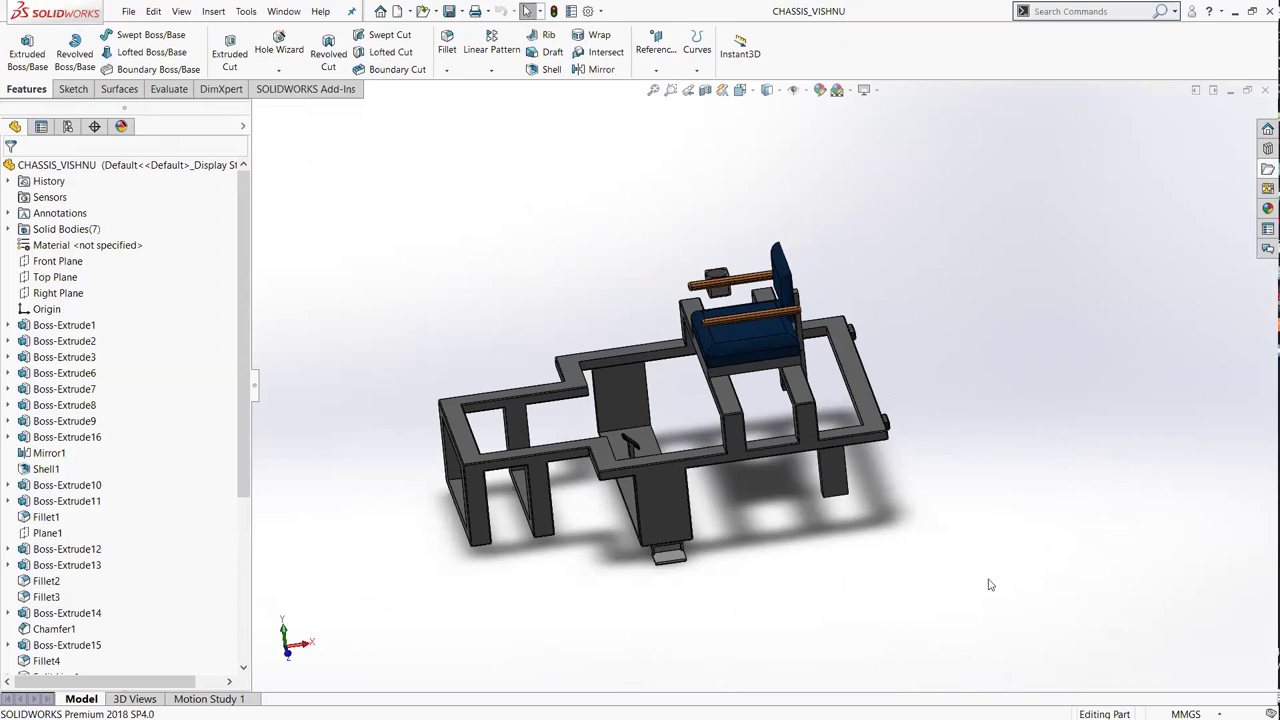
pyautogui.scroll(-2, 909, 511)
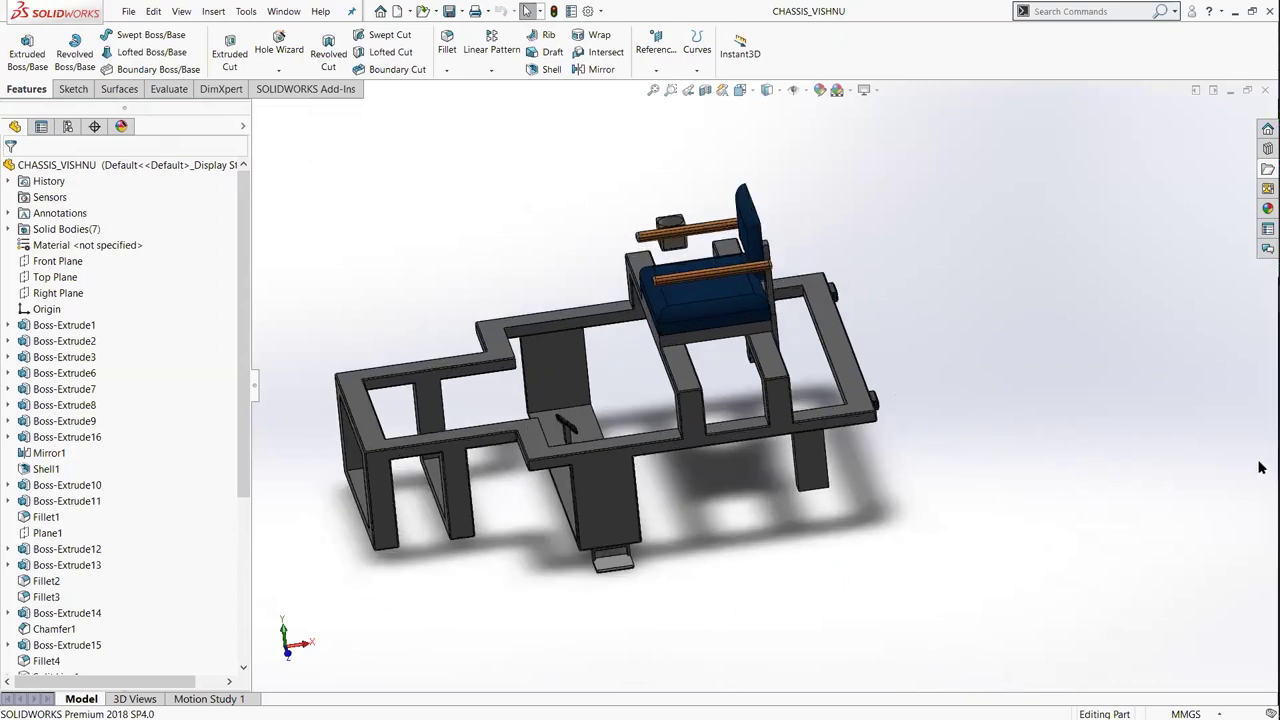
pyautogui.click(1235, 11)
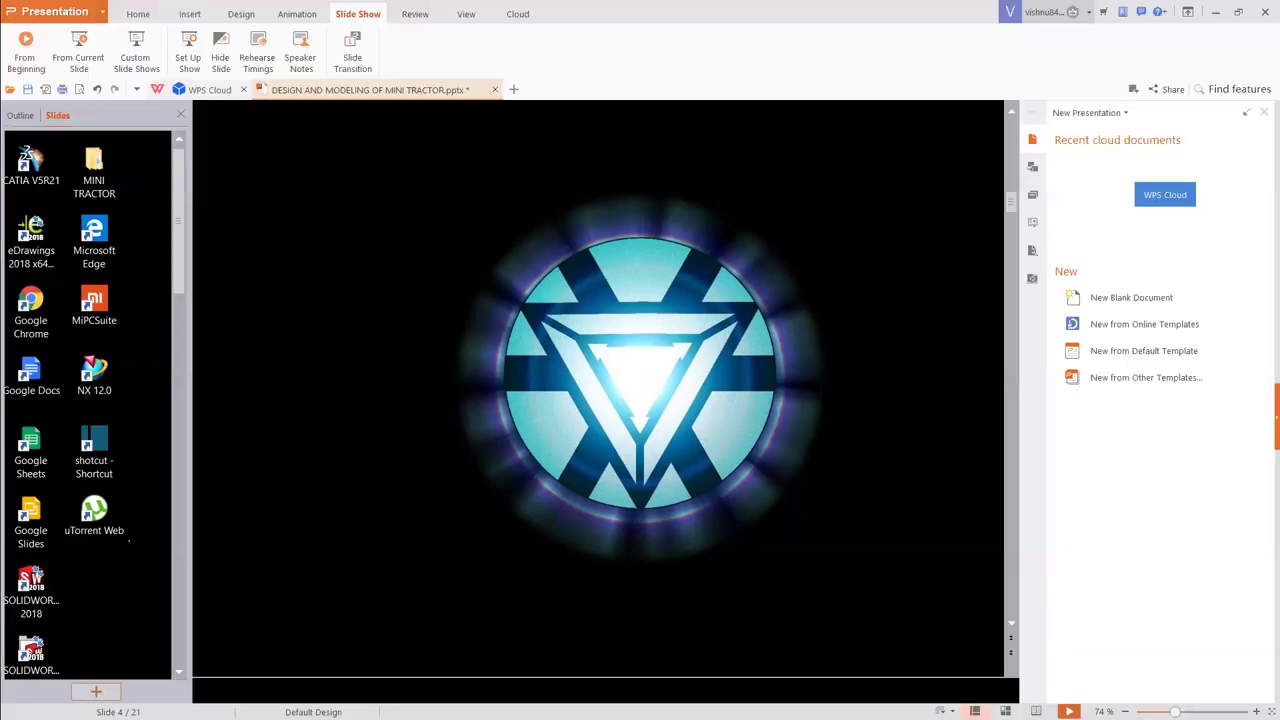
# Bring WPS Presentation back and start the slideshow from the first slide
pyautogui.click(1252, 330)
pyautogui.click(136, 560)
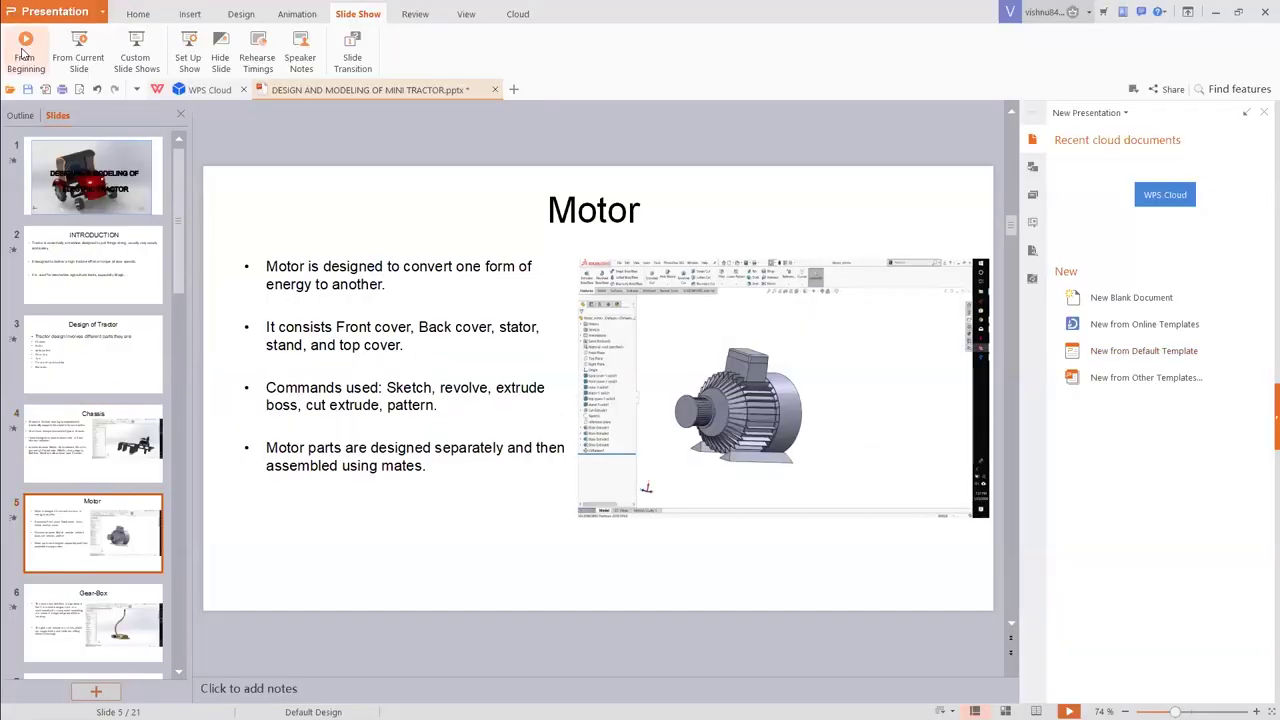
pyautogui.click(24, 52)
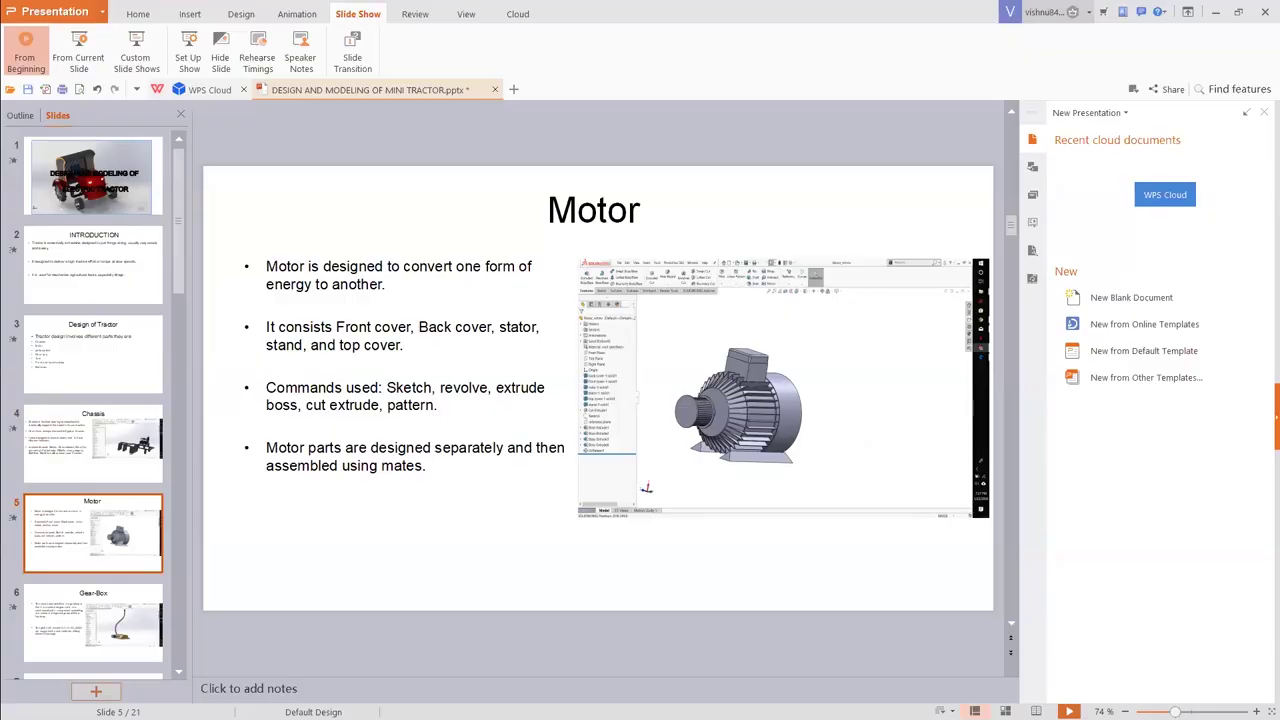
# Page through the slides to Chassis, then advance to the Motor slide
pyautogui.press('Right')
pyautogui.press('Right')
pyautogui.press('Right')
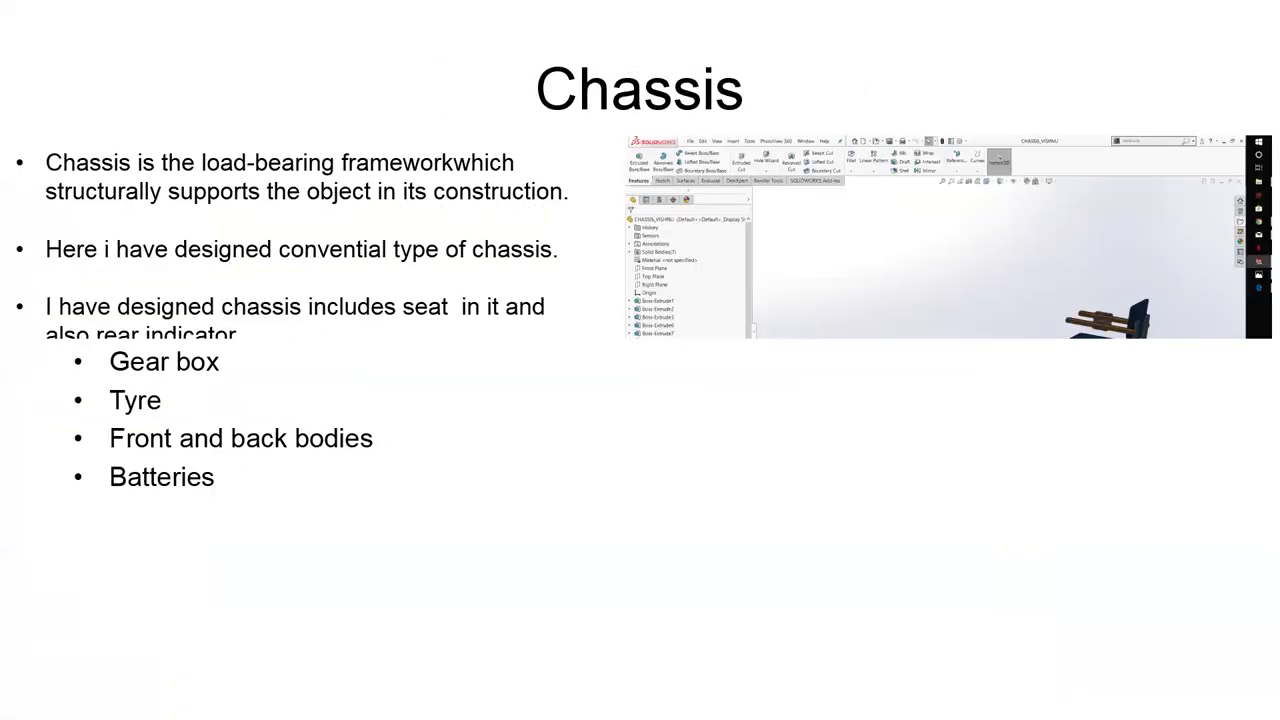
pyautogui.press('Right')
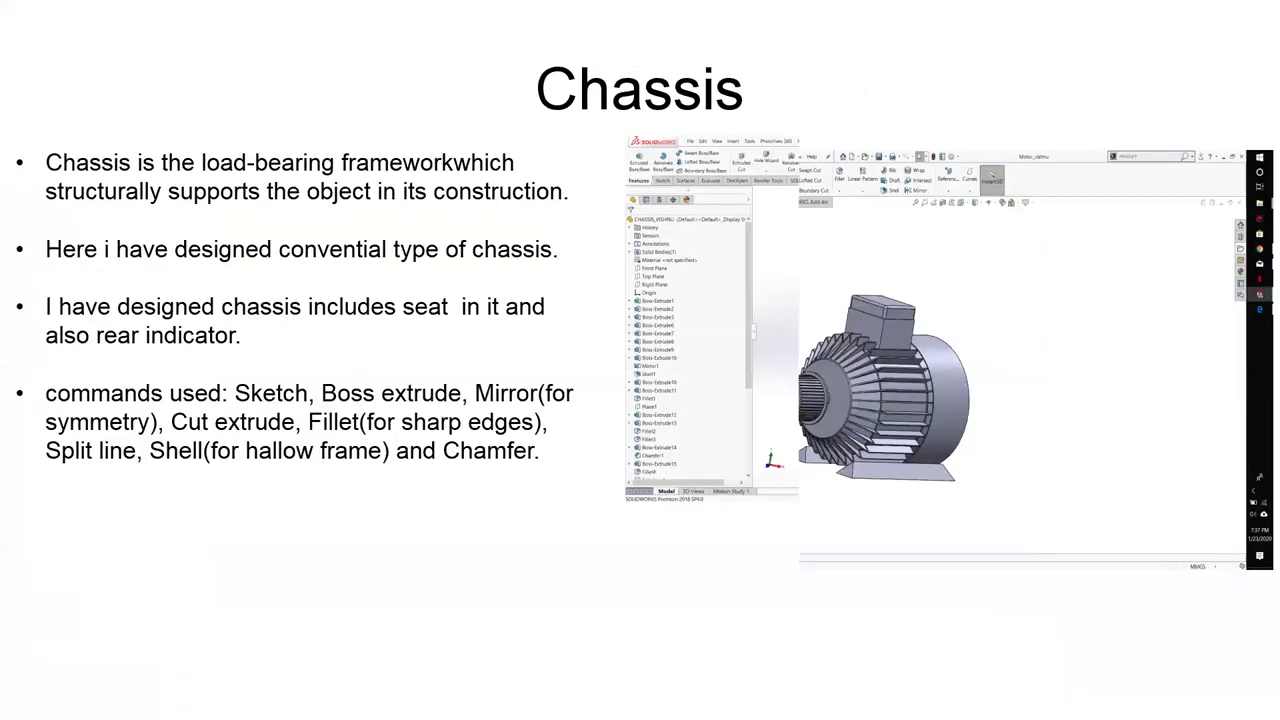
pyautogui.press('Right')
pyautogui.press('Left')
pyautogui.press('Left')
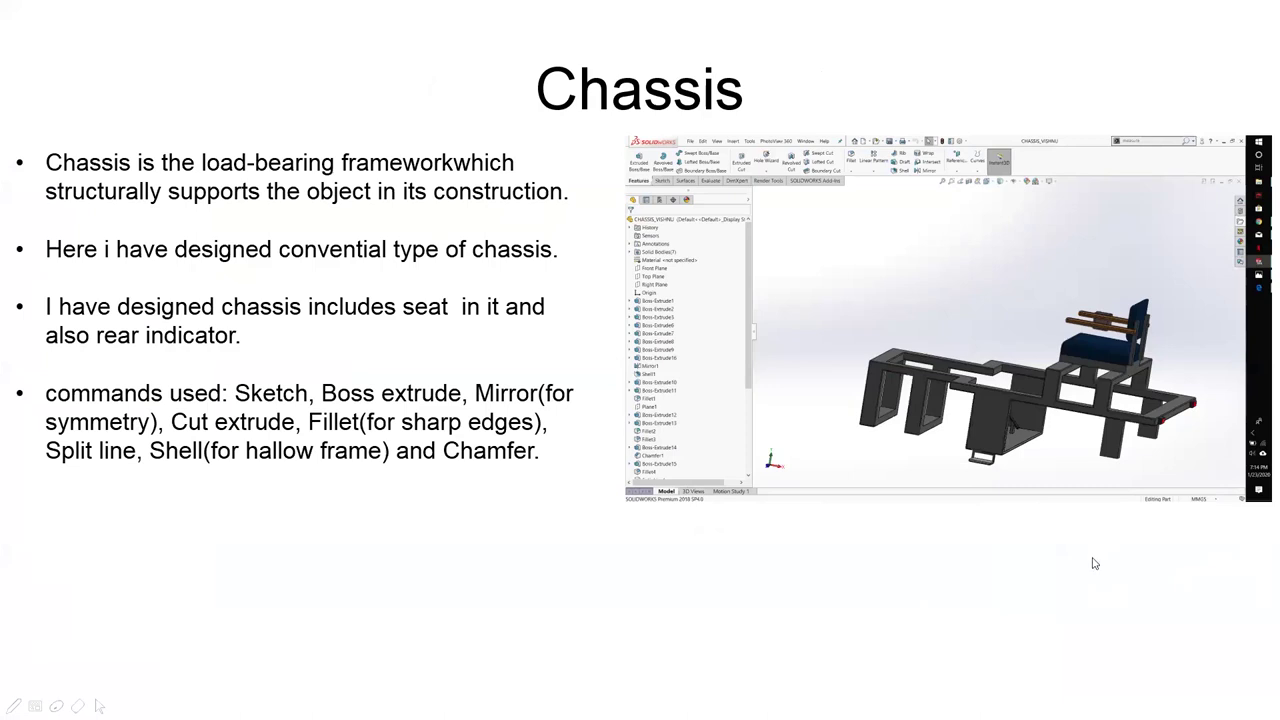
pyautogui.click(1099, 467)
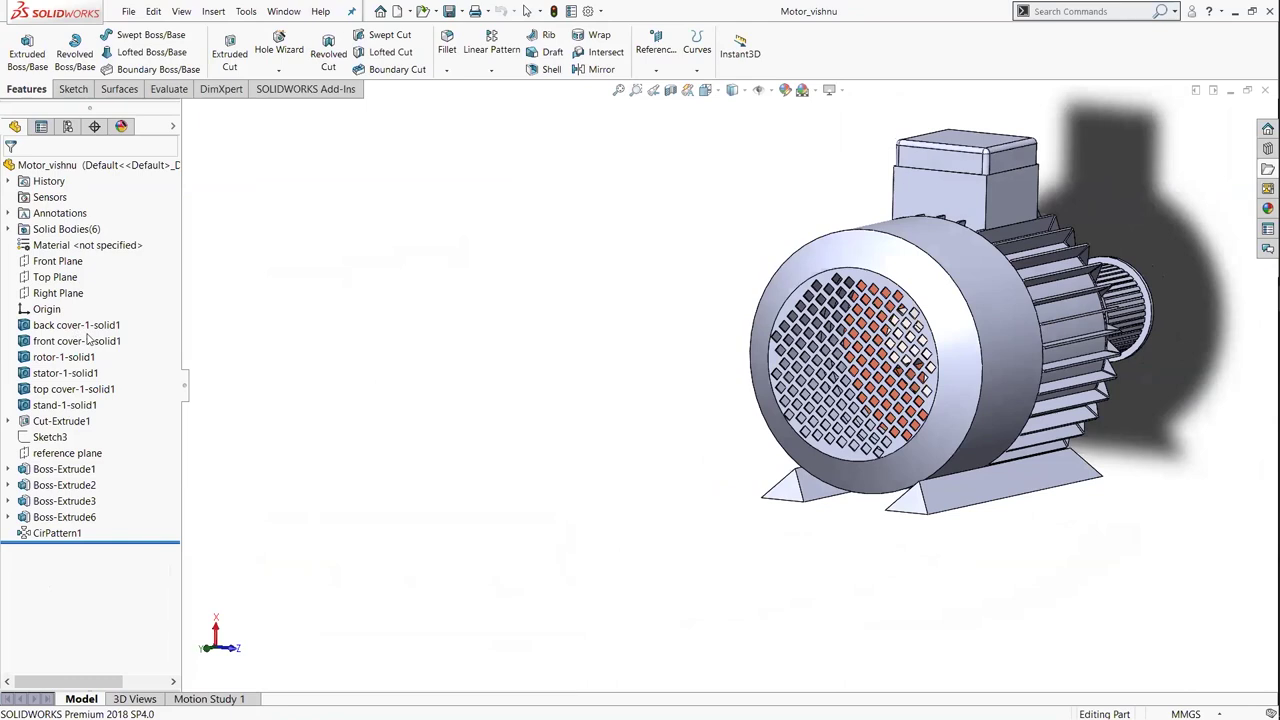
# Select the motor's back cover and front cover bodies, then turn the motor to face front
pyautogui.click(1024, 474)
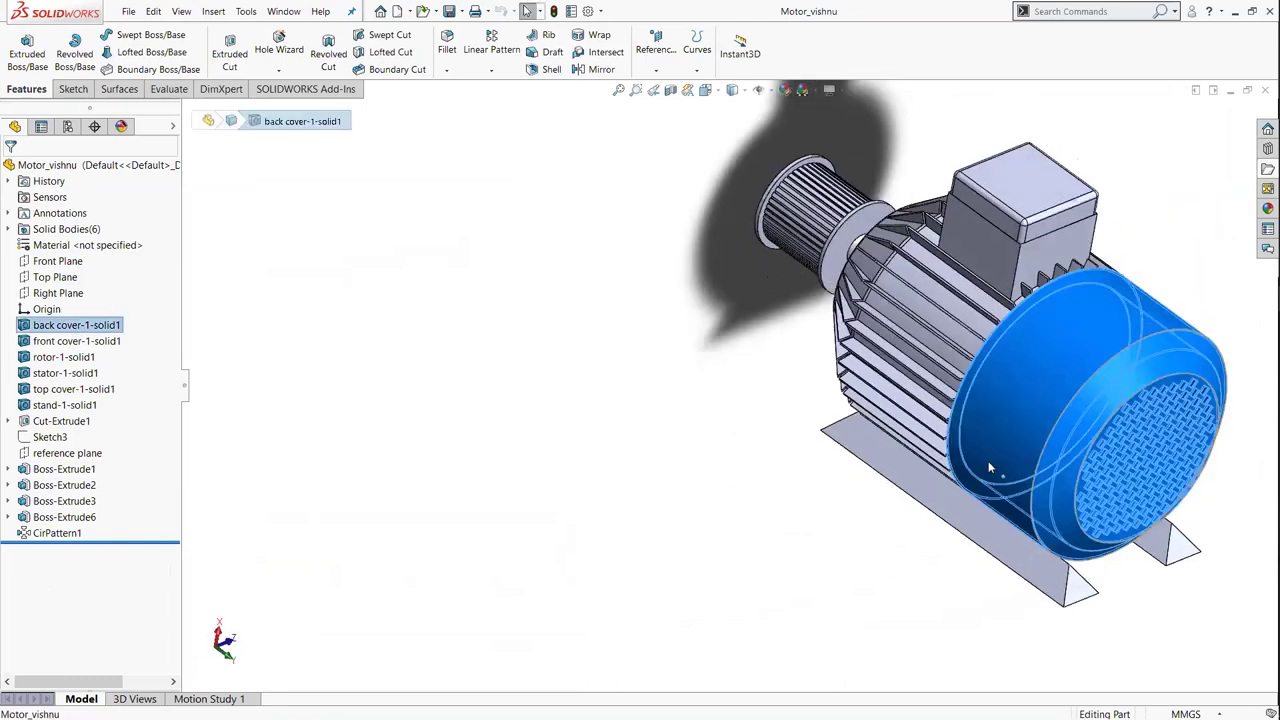
pyautogui.keyDown('ctrl'); pyautogui.click(98, 344); pyautogui.keyUp('ctrl')
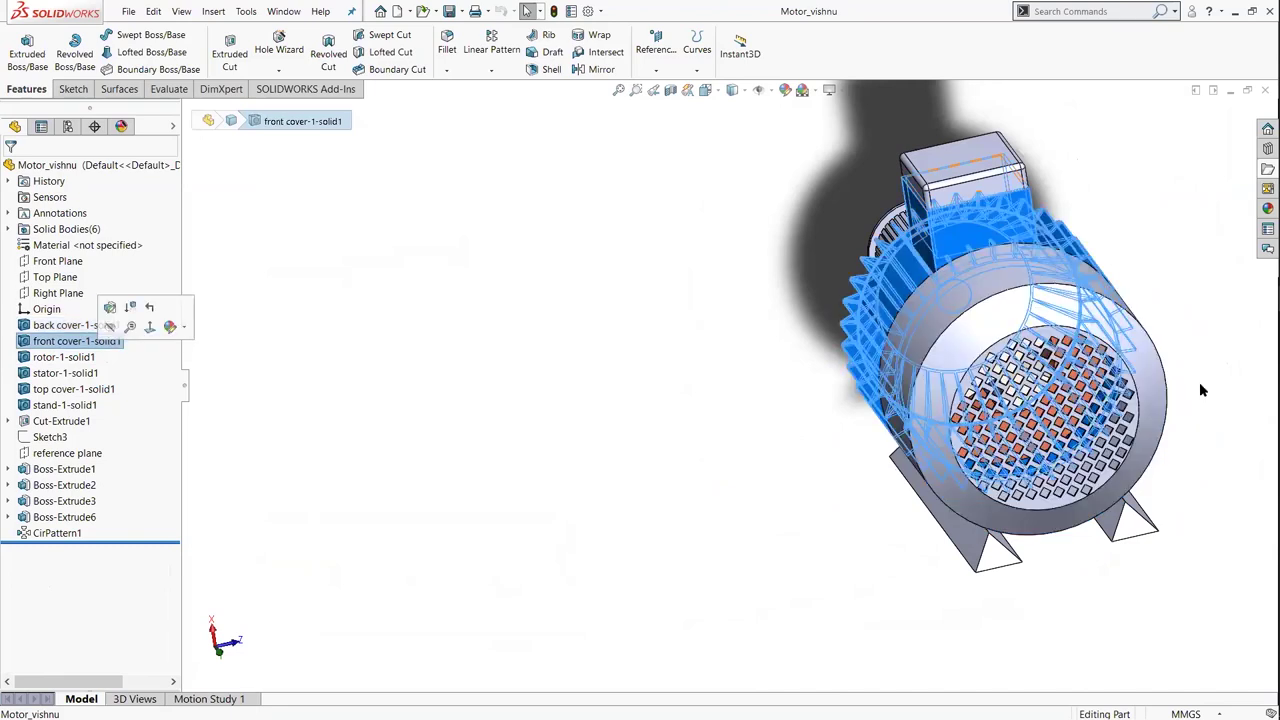
pyautogui.moveTo(1205, 415); pyautogui.dragTo(1136, 375, button='middle')
pyautogui.click(1136, 375)
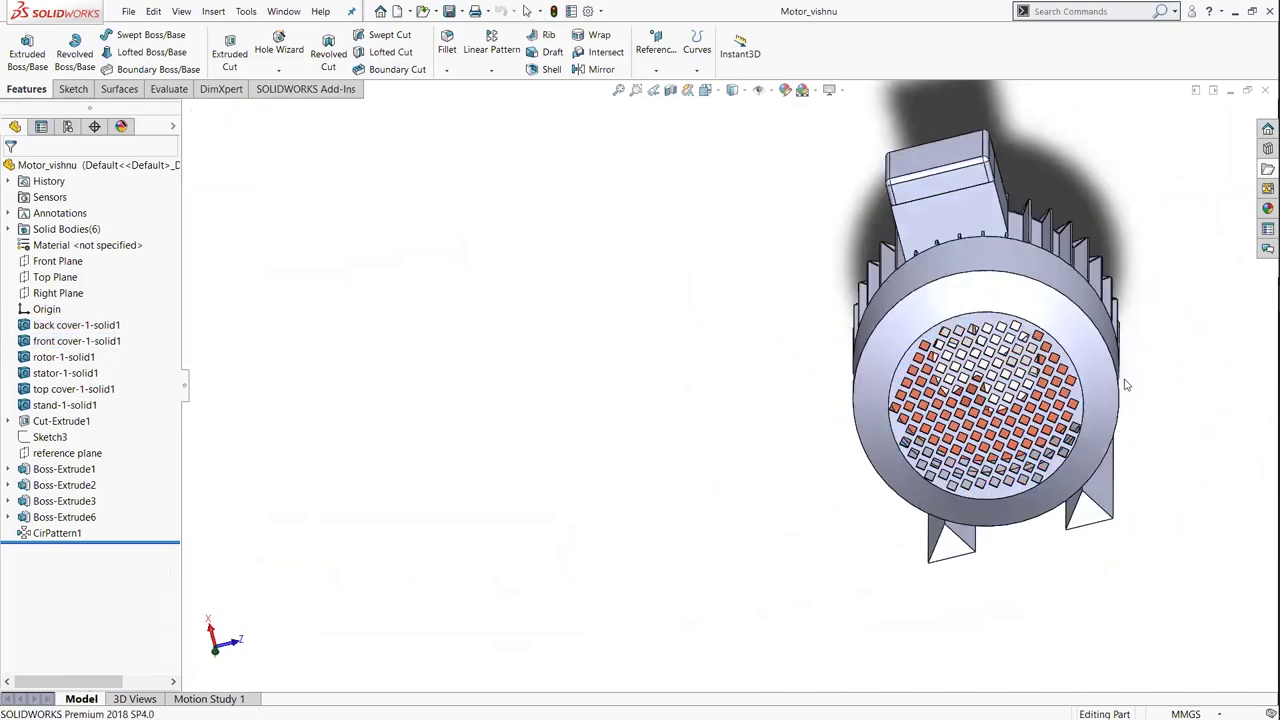
# Zoom in on the front grille, orbit out to the whole motor, and return to WPS
pyautogui.scroll(-2, 520, 386)
pyautogui.scroll(-1, 531, 386)
pyautogui.scroll(-2, 524, 388)
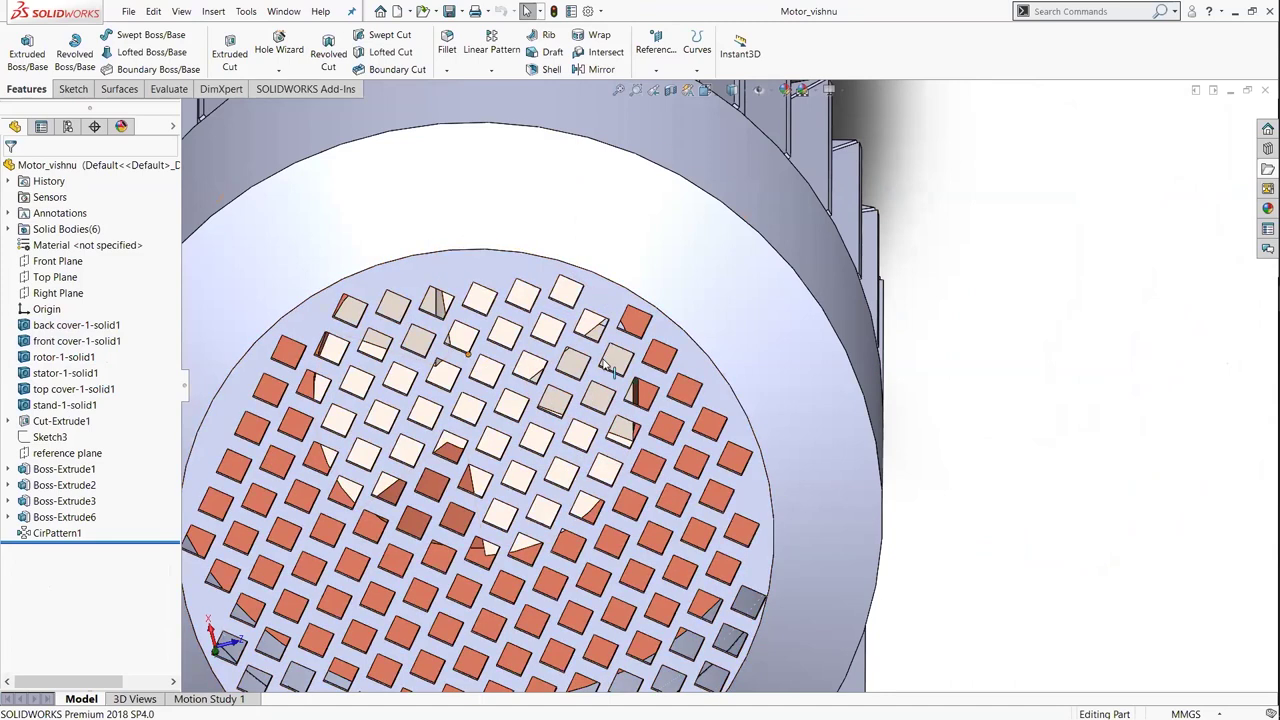
pyautogui.scroll(-1, 670, 445)
pyautogui.scroll(1, 675, 445)
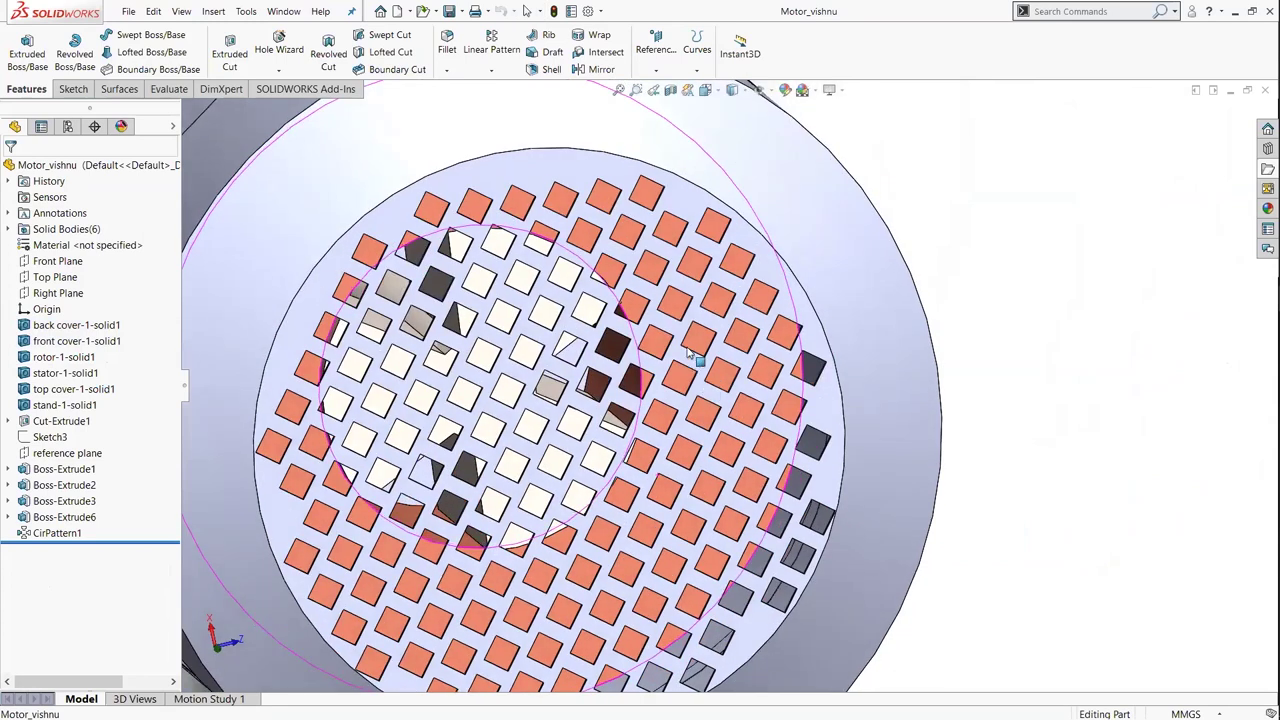
pyautogui.scroll(-1, 740, 378)
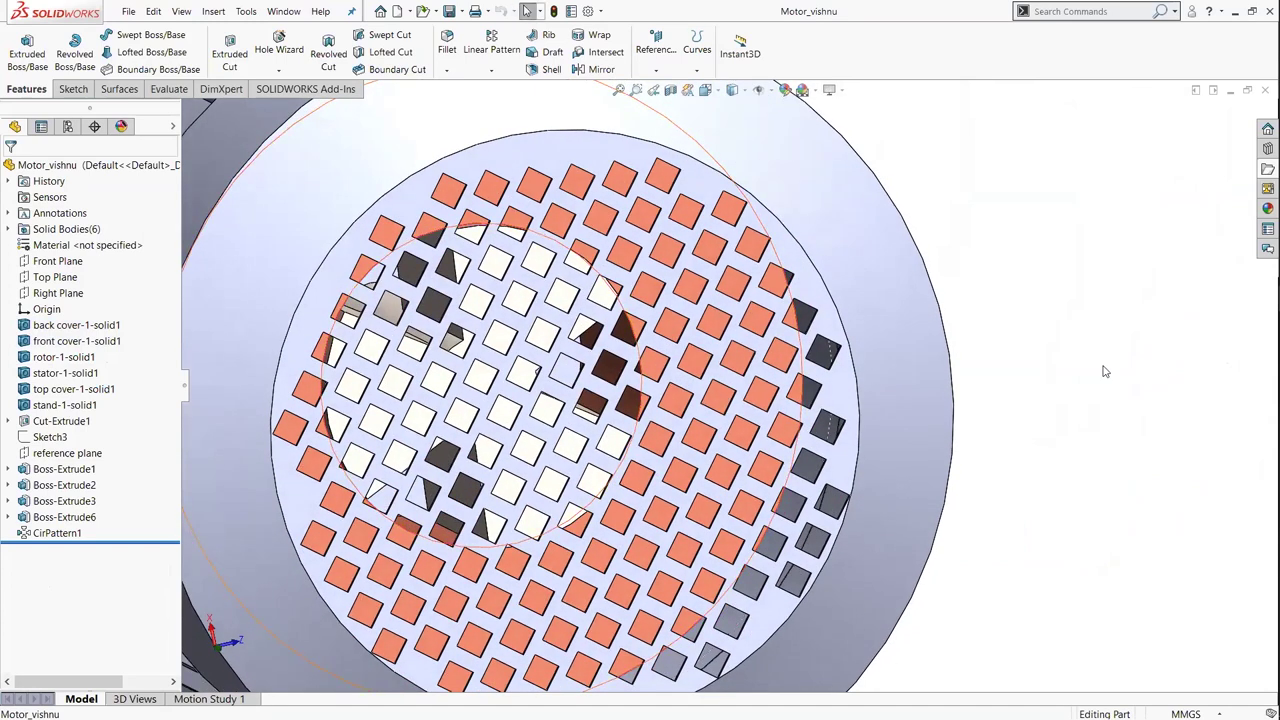
pyautogui.scroll(-1, 1108, 369)
pyautogui.scroll(-1, 1108, 369)
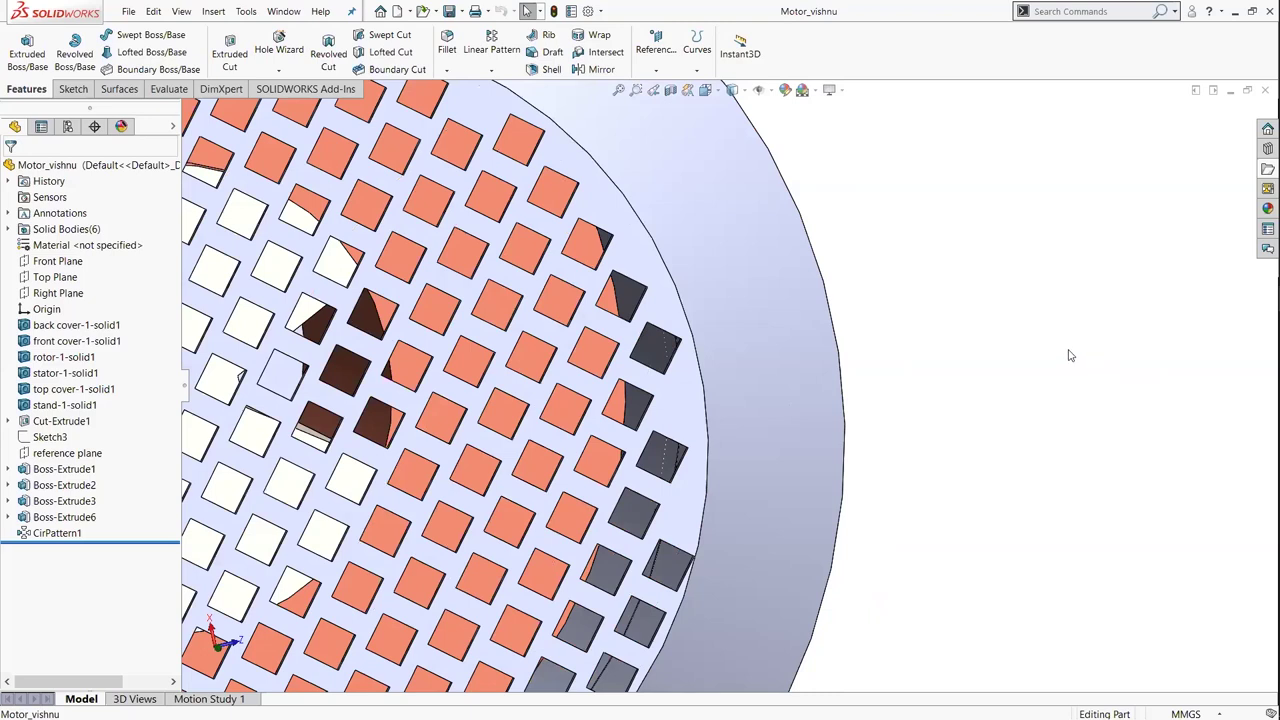
pyautogui.scroll(1, 1077, 366)
pyautogui.scroll(1, 1036, 417)
pyautogui.moveTo(1036, 417); pyautogui.dragTo(1072, 371, button='middle')
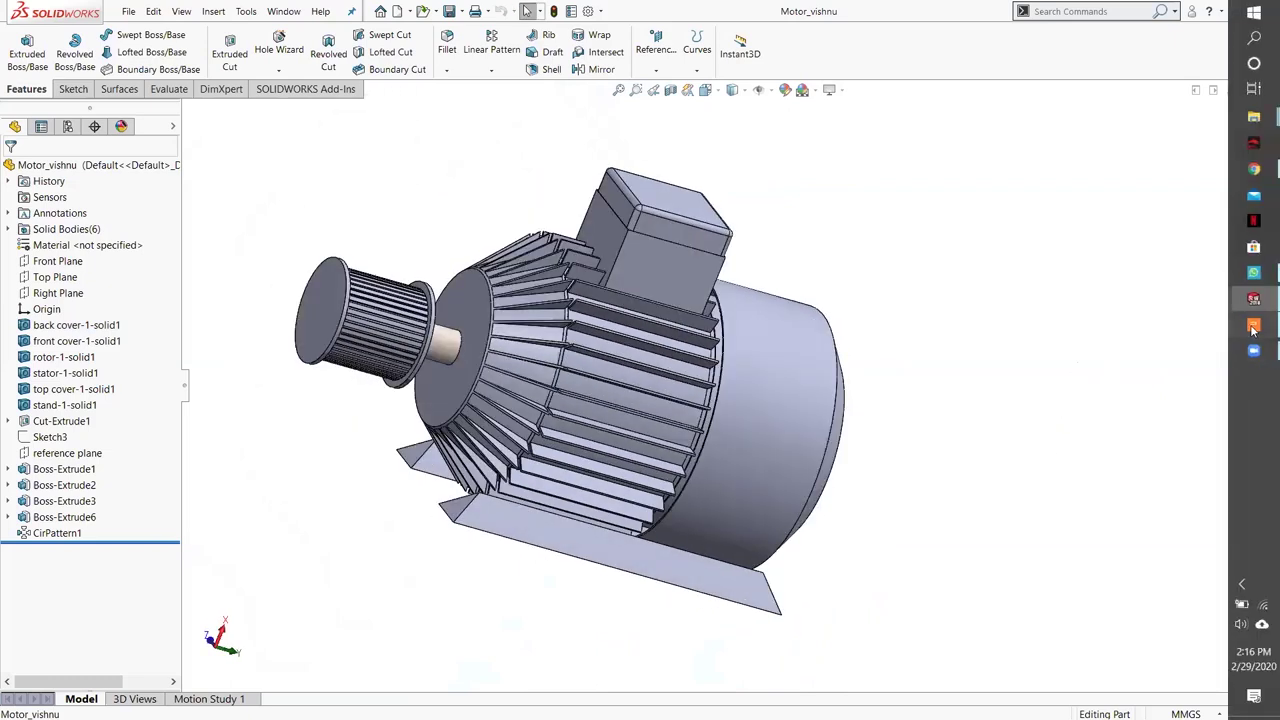
pyautogui.click(1254, 327)
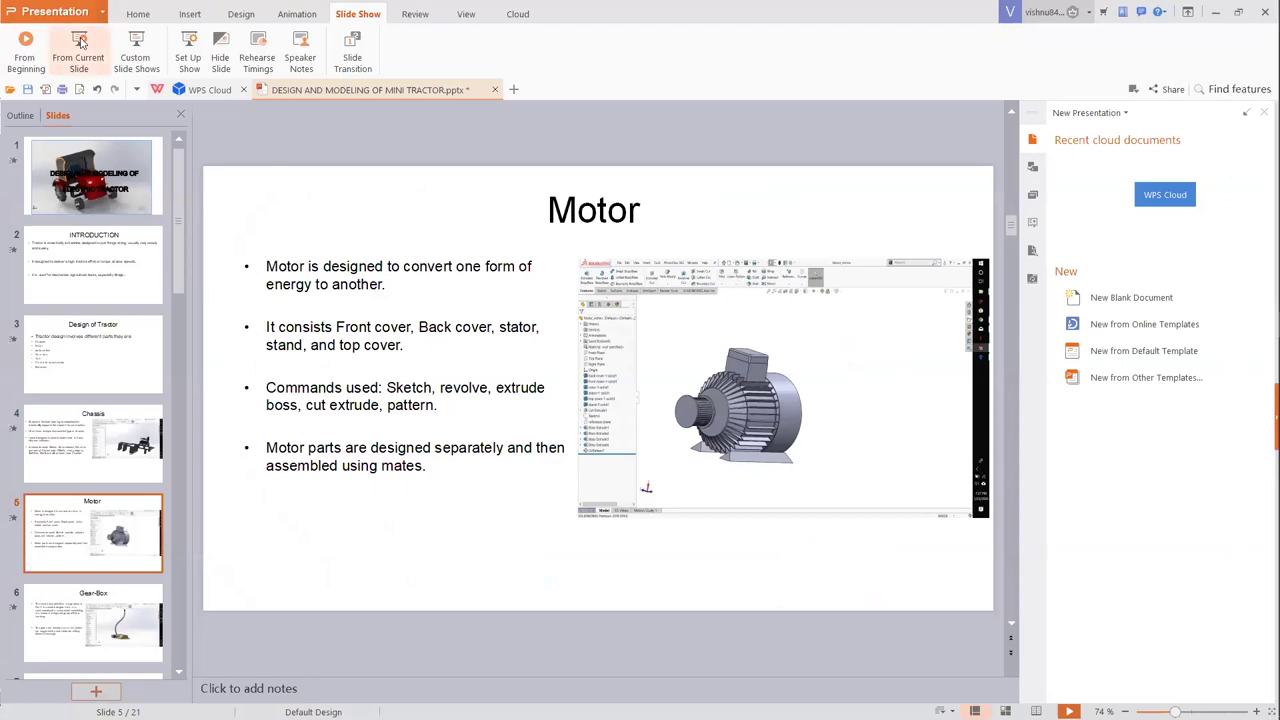
# Play the slideshow from the Motor slide and advance to the Gear-Box slide
pyautogui.click(82, 46)
pyautogui.press('Right')
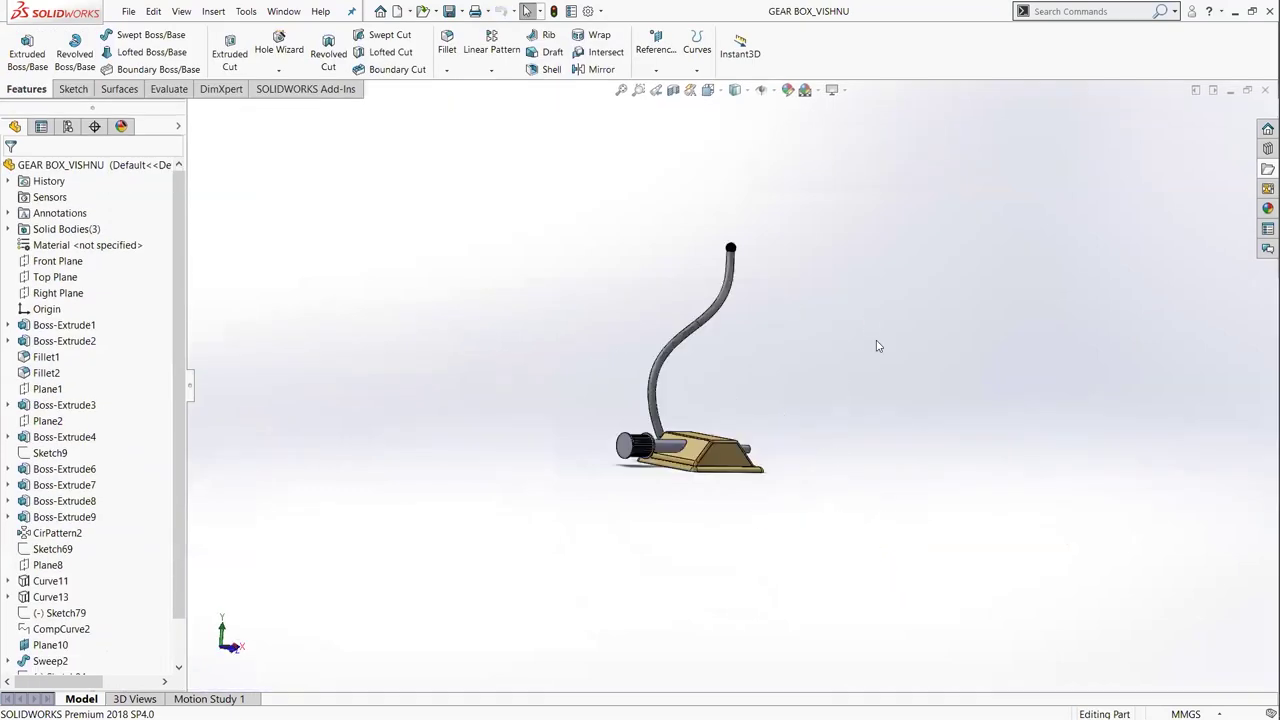
# Examine the gear box base's Sketch1 and Boss-Extrude2, orbiting to show the box top
pyautogui.scroll(-5, 795, 340)
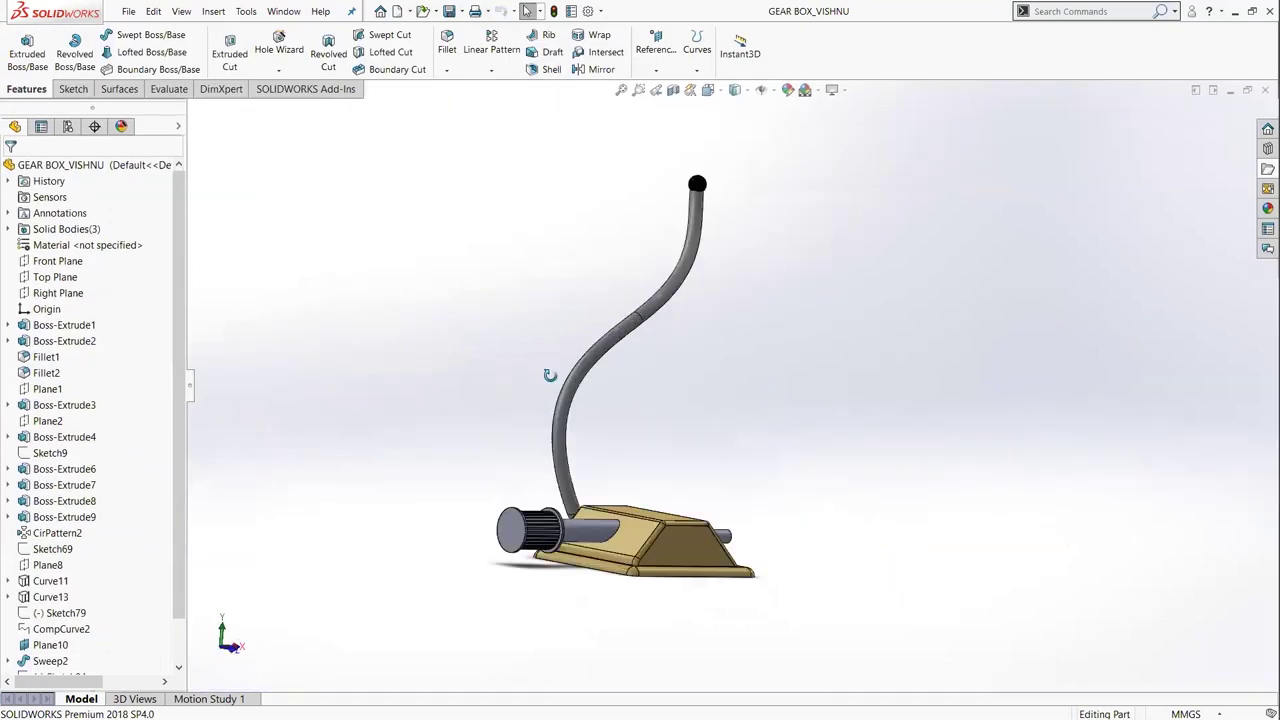
pyautogui.moveTo(549, 374); pyautogui.dragTo(307, 355, button='middle')
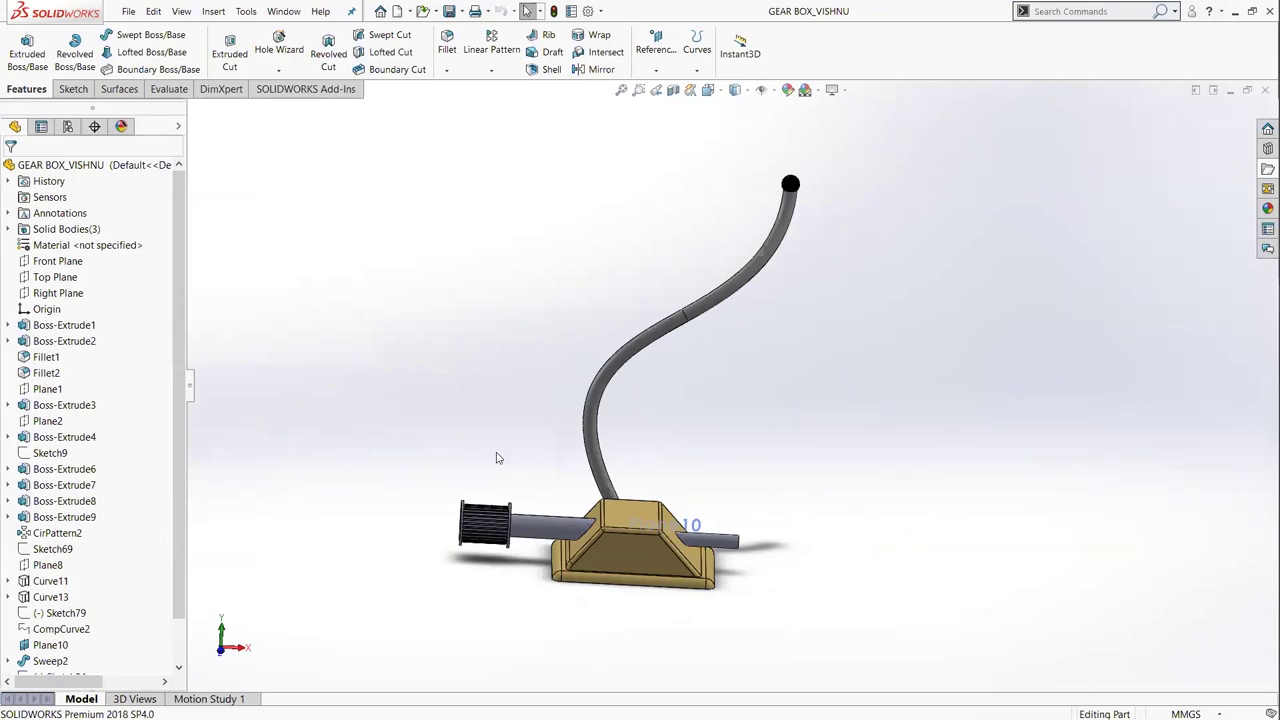
pyautogui.click(688, 525)
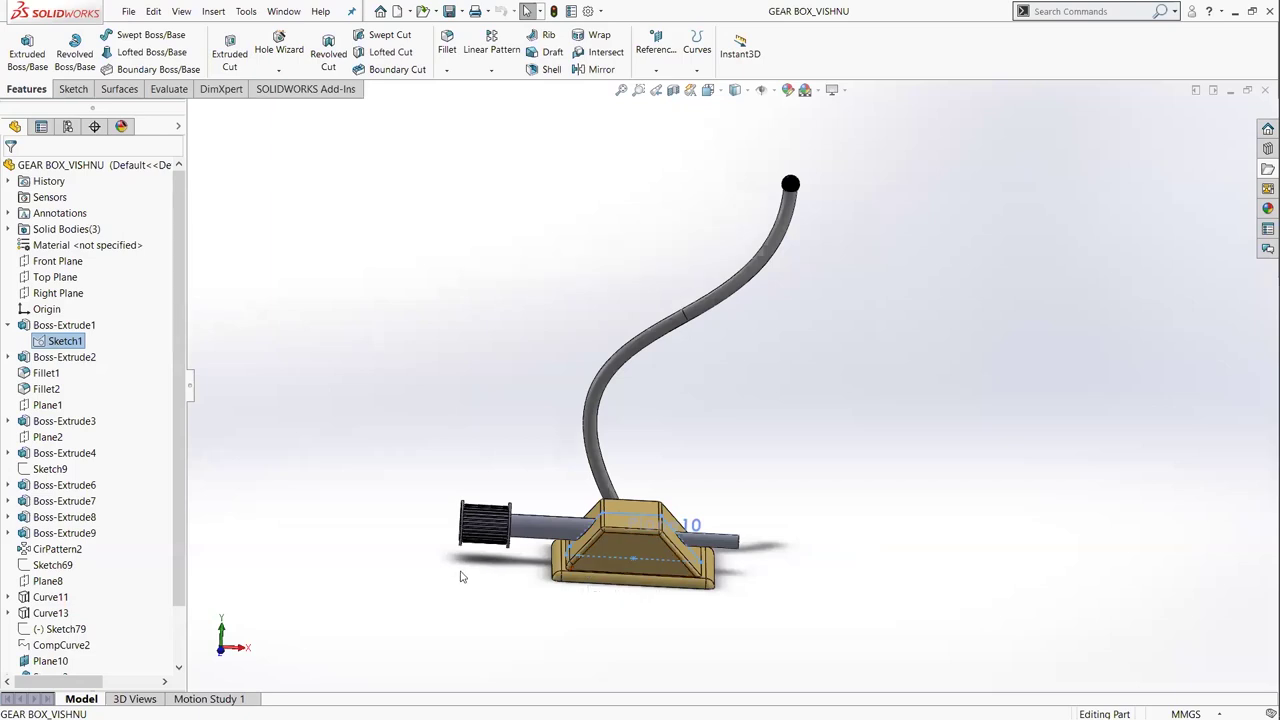
pyautogui.click(76, 362)
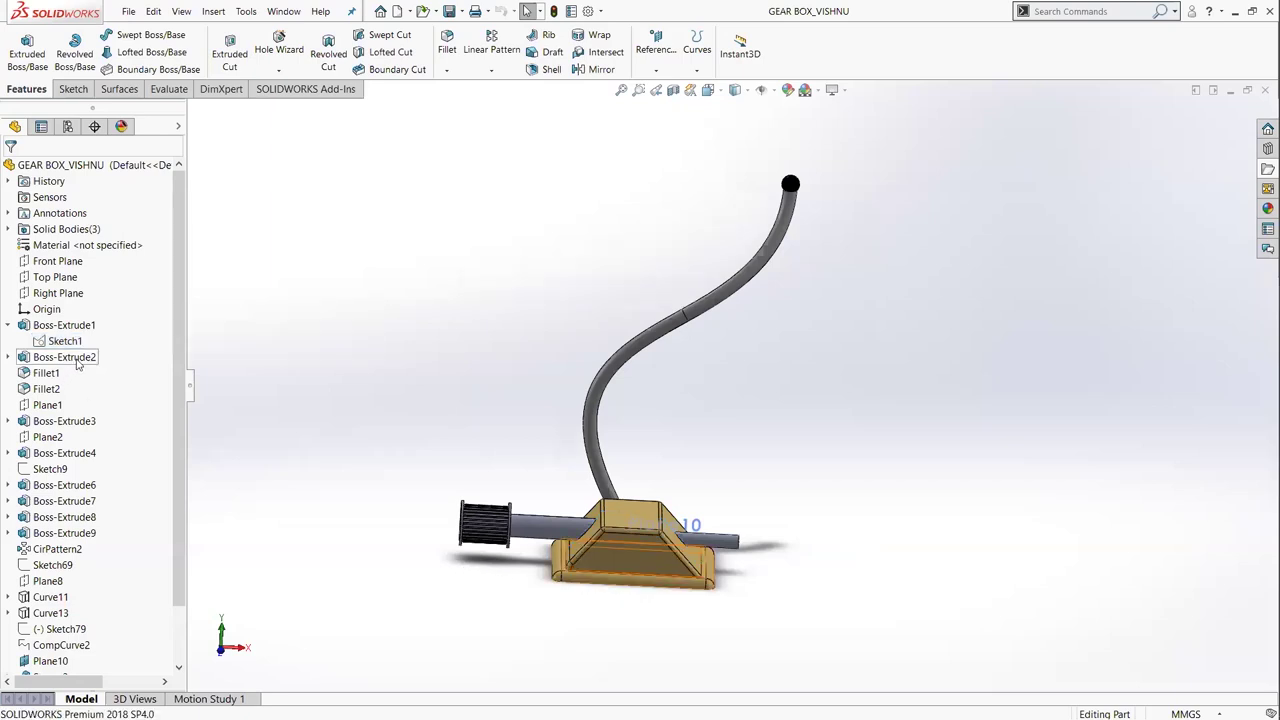
pyautogui.click(733, 598)
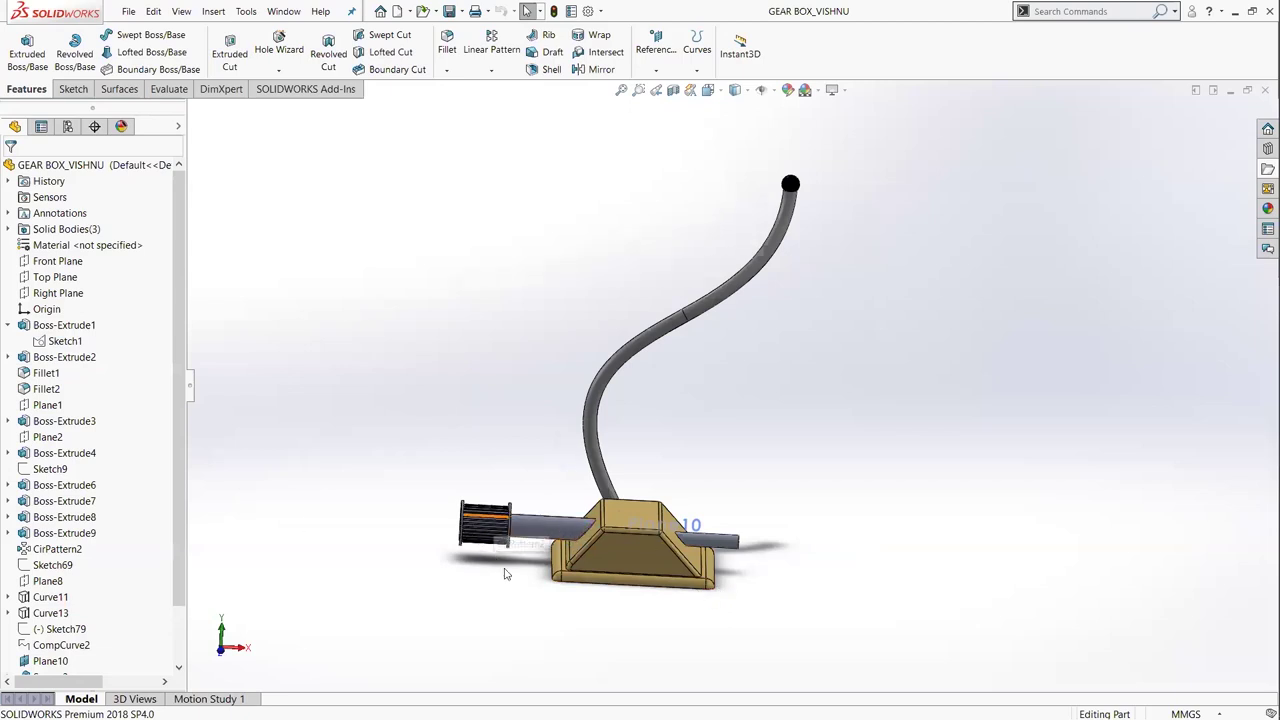
pyautogui.moveTo(531, 640); pyautogui.dragTo(1067, 501, button='middle')
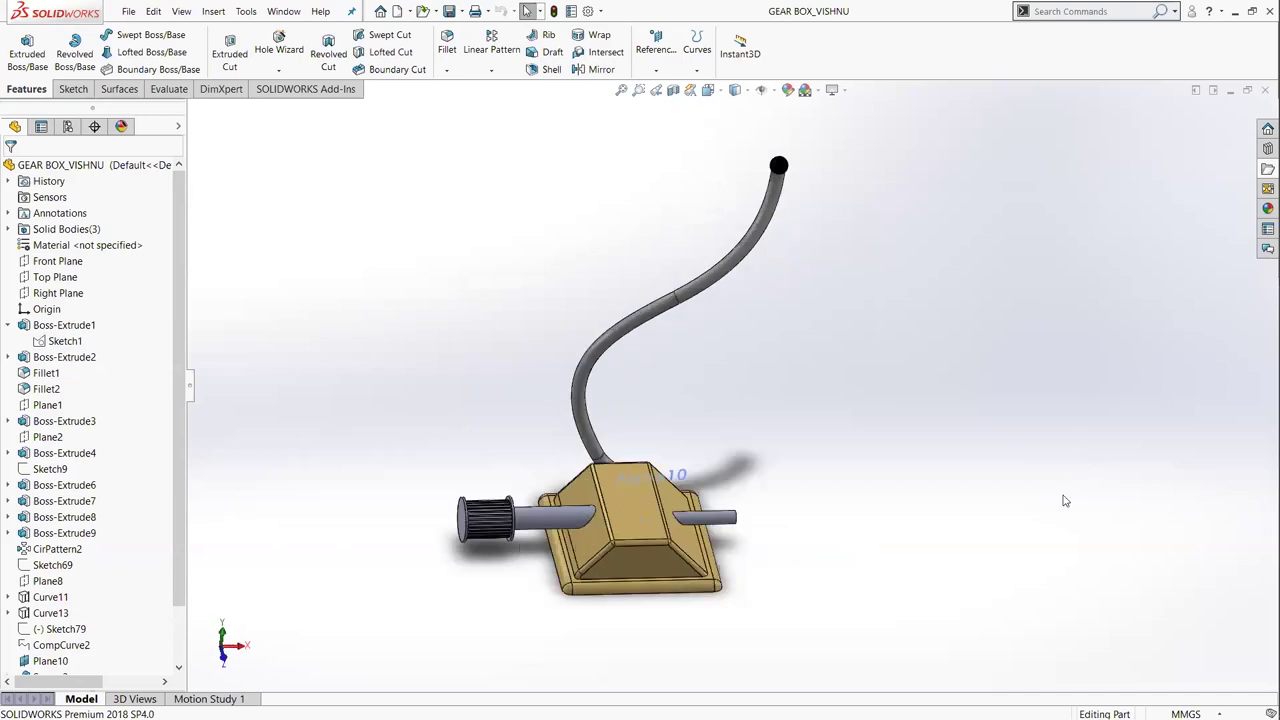
pyautogui.moveTo(947, 494); pyautogui.dragTo(846, 597, button='middle')
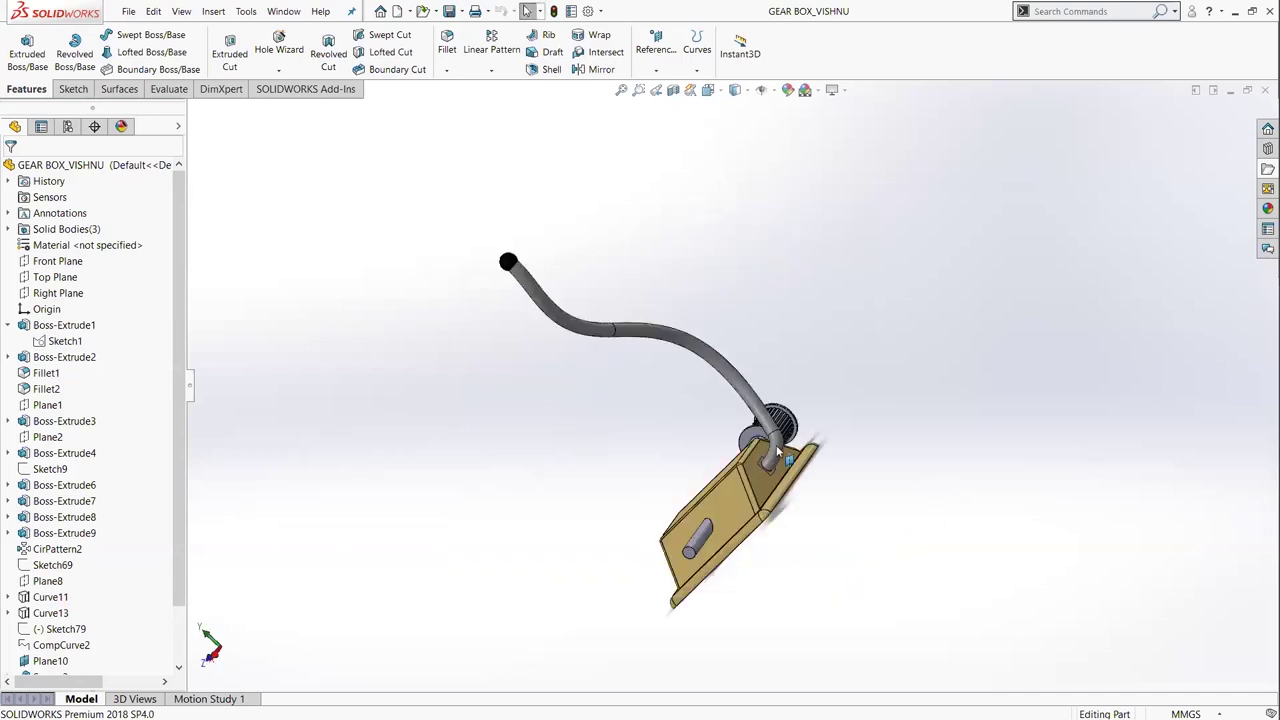
pyautogui.moveTo(1037, 443)
pyautogui.mouseDown(button='middle')
pyautogui.moveTo(1108, 502)
pyautogui.moveTo(988, 466)
pyautogui.moveTo(1024, 460)
pyautogui.mouseUp(button='middle')
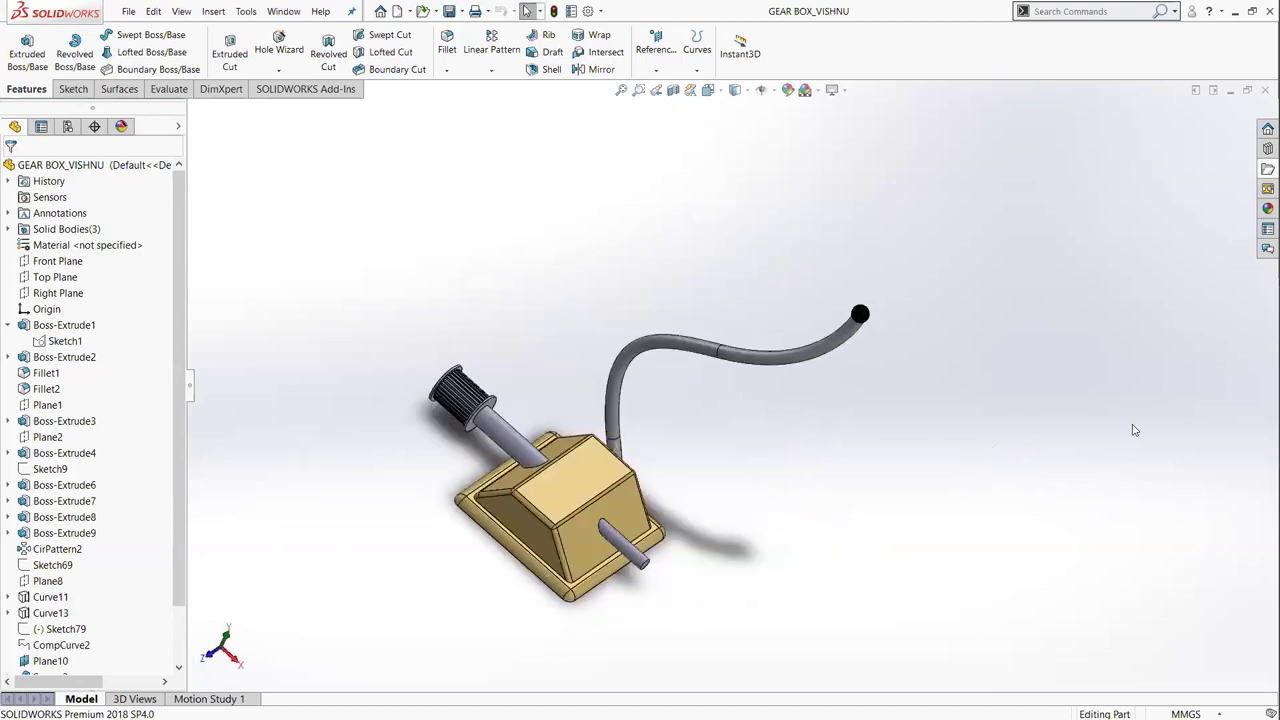
pyautogui.scroll(-3, 806, 492)
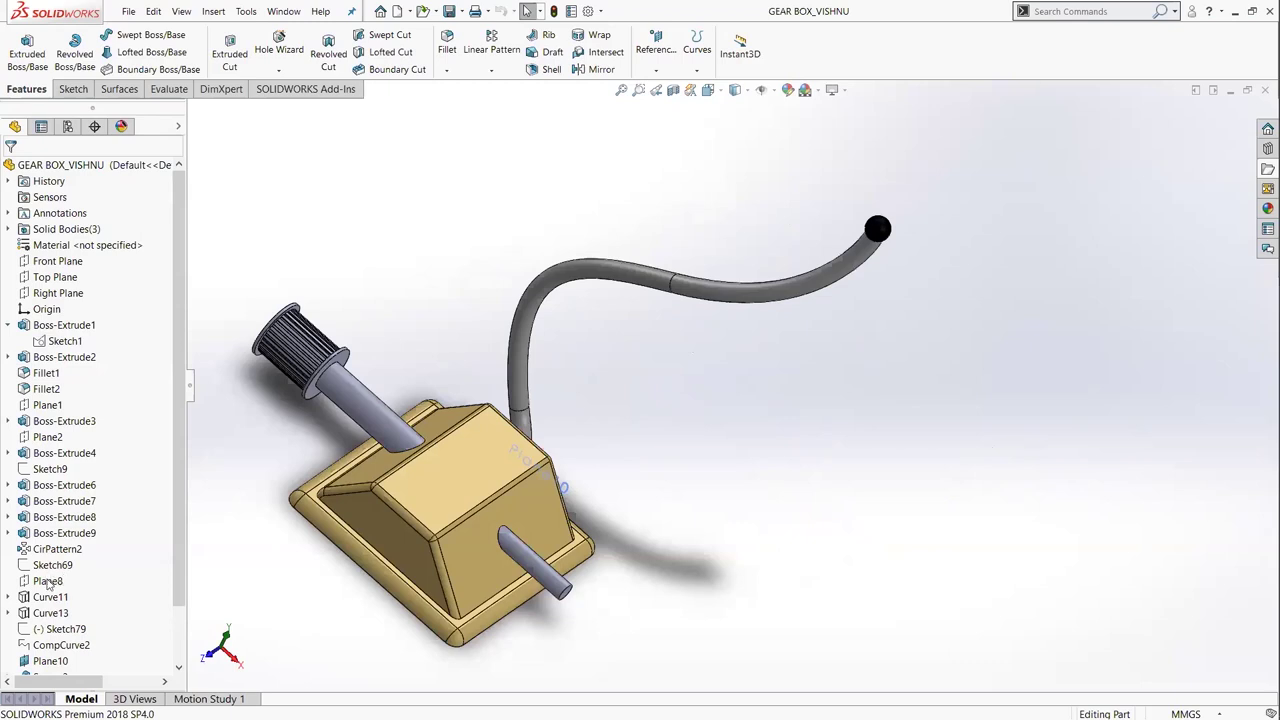
pyautogui.scroll(-2, 59, 573)
# Select Curve11, Curve13, CompCurve2, the swept handle tube and the revolved end ball in turn
pyautogui.click(45, 534)
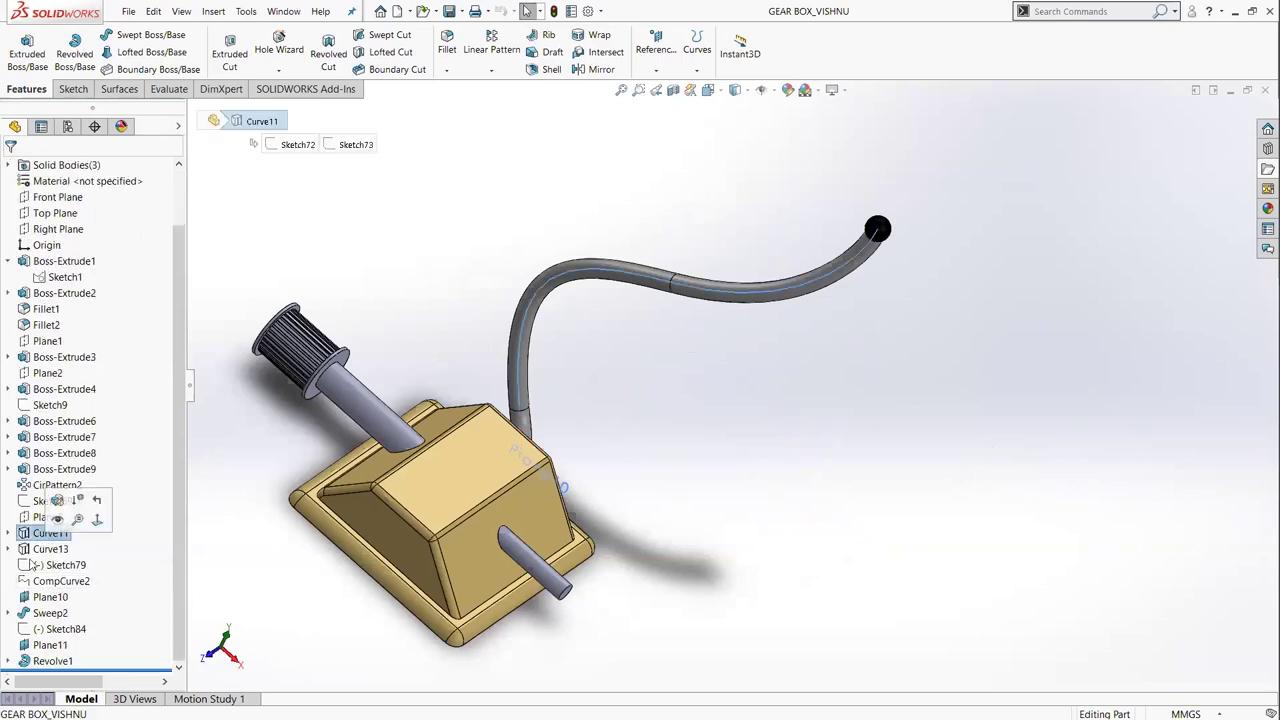
pyautogui.click(40, 550)
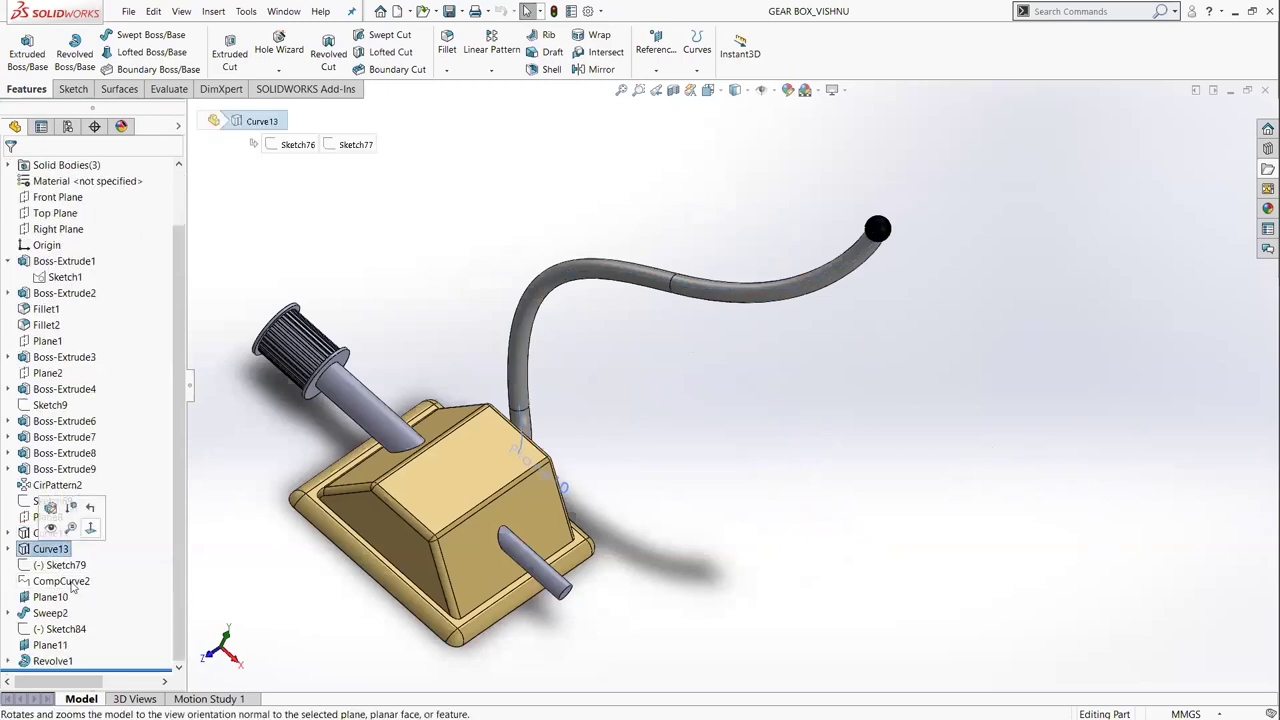
pyautogui.click(75, 584)
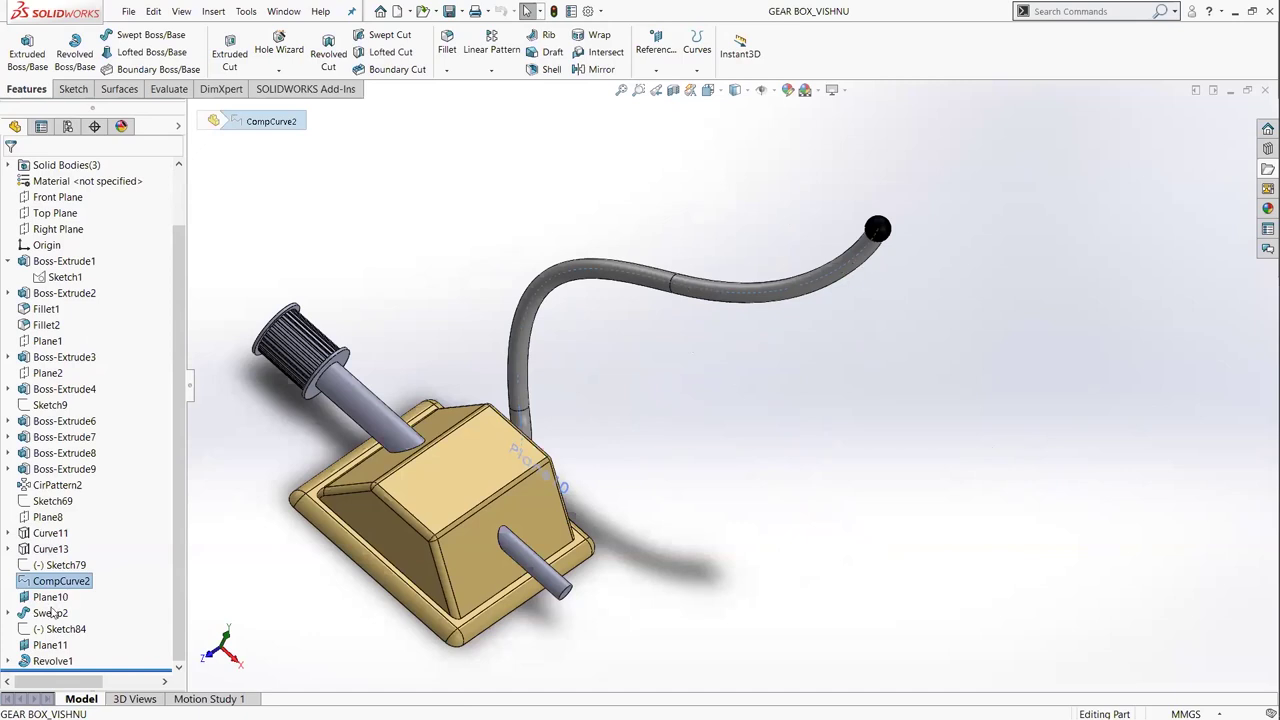
pyautogui.click(763, 276)
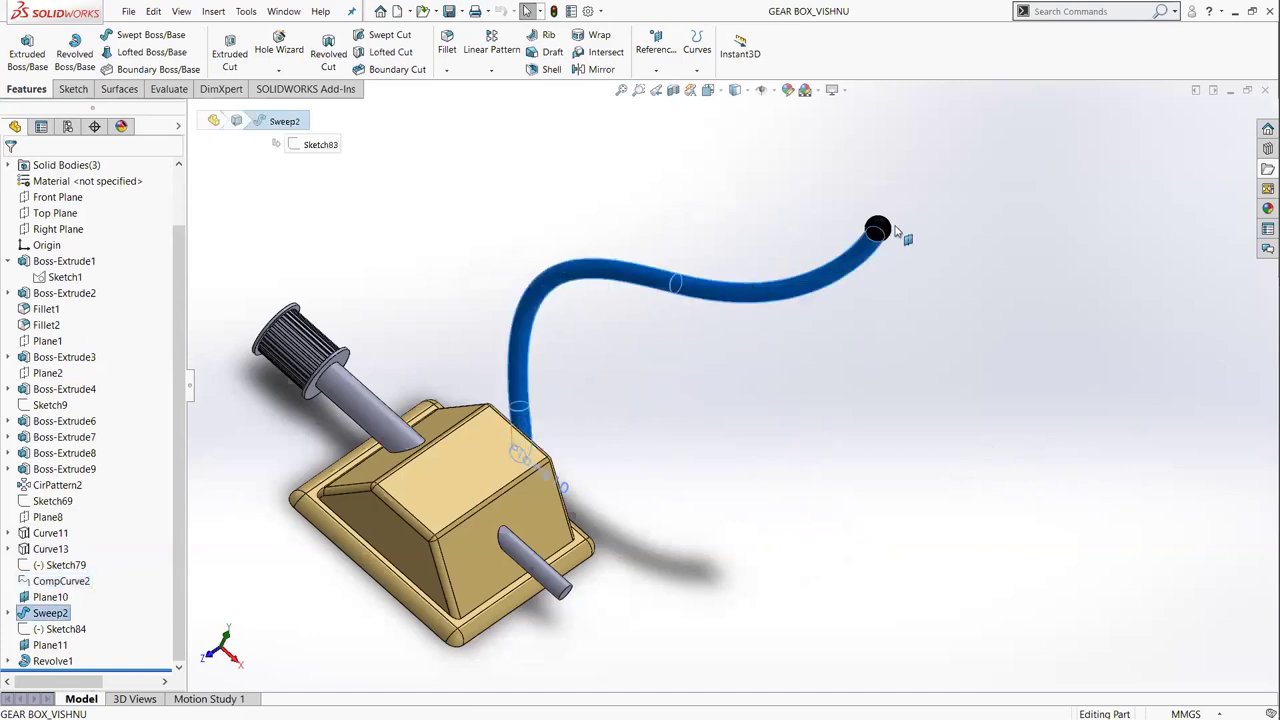
pyautogui.scroll(-2, 716, 468)
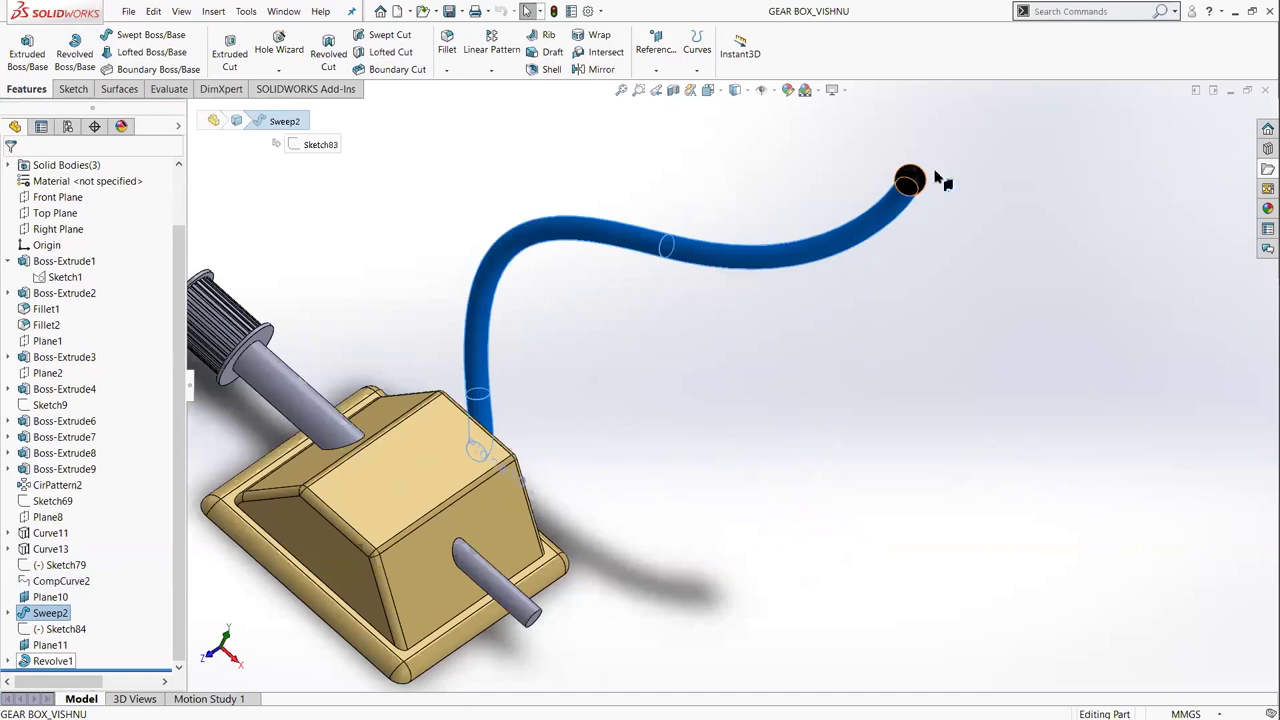
pyautogui.click(896, 214)
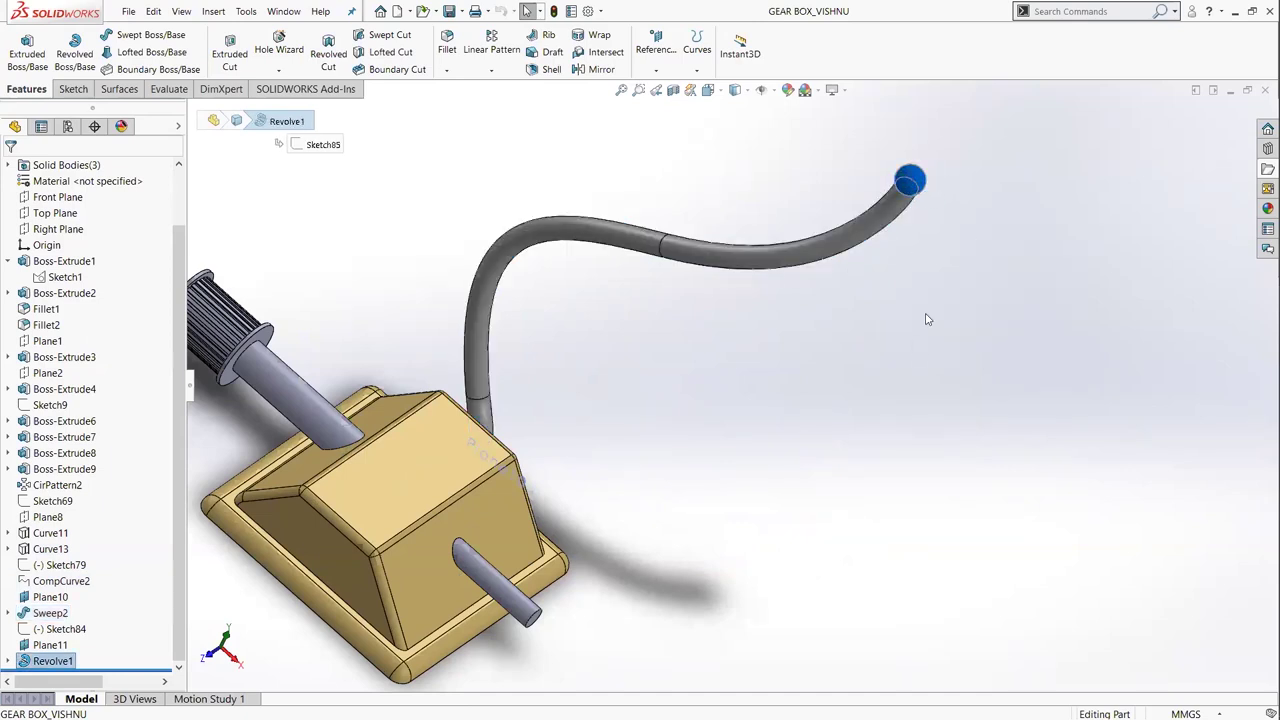
pyautogui.scroll(-3, 912, 470)
pyautogui.scroll(3, 651, 489)
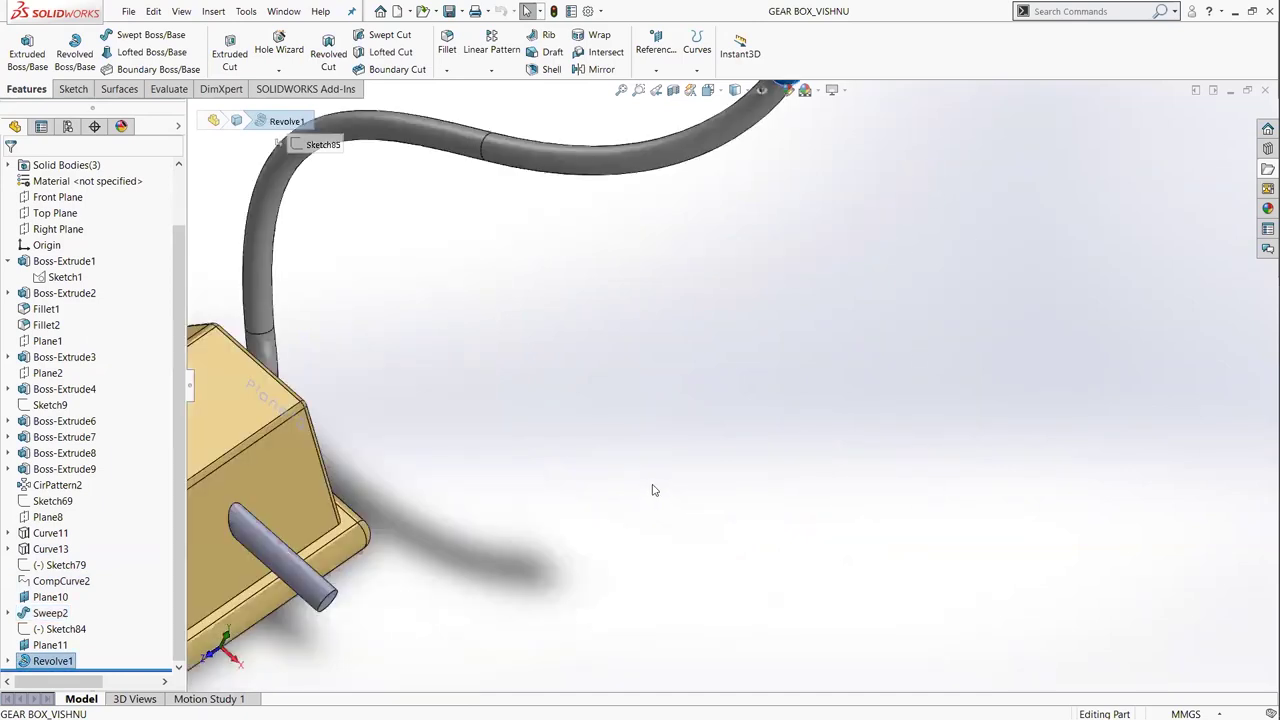
pyautogui.scroll(2, 766, 474)
pyautogui.scroll(3, 750, 462)
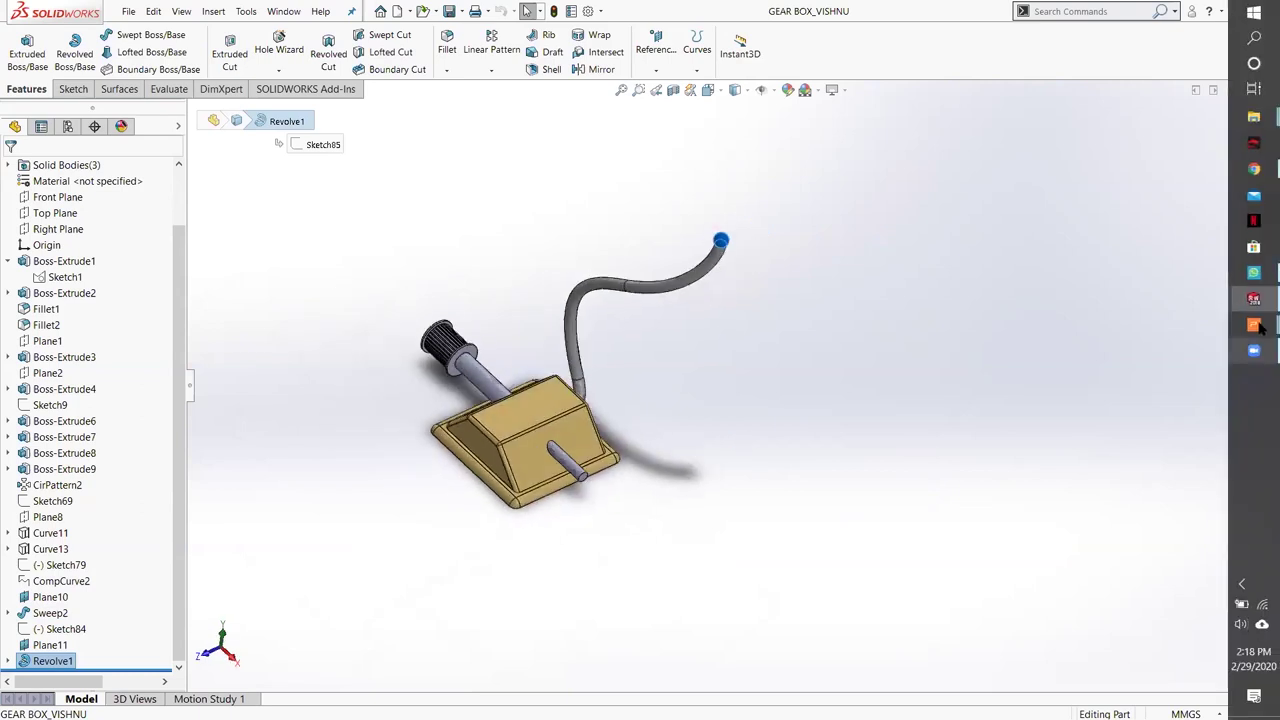
# Return to the slideshow and advance from Gear-Box to the Defferential slide
pyautogui.moveTo(1254, 324)
pyautogui.hotkey('alt', 'Tab')
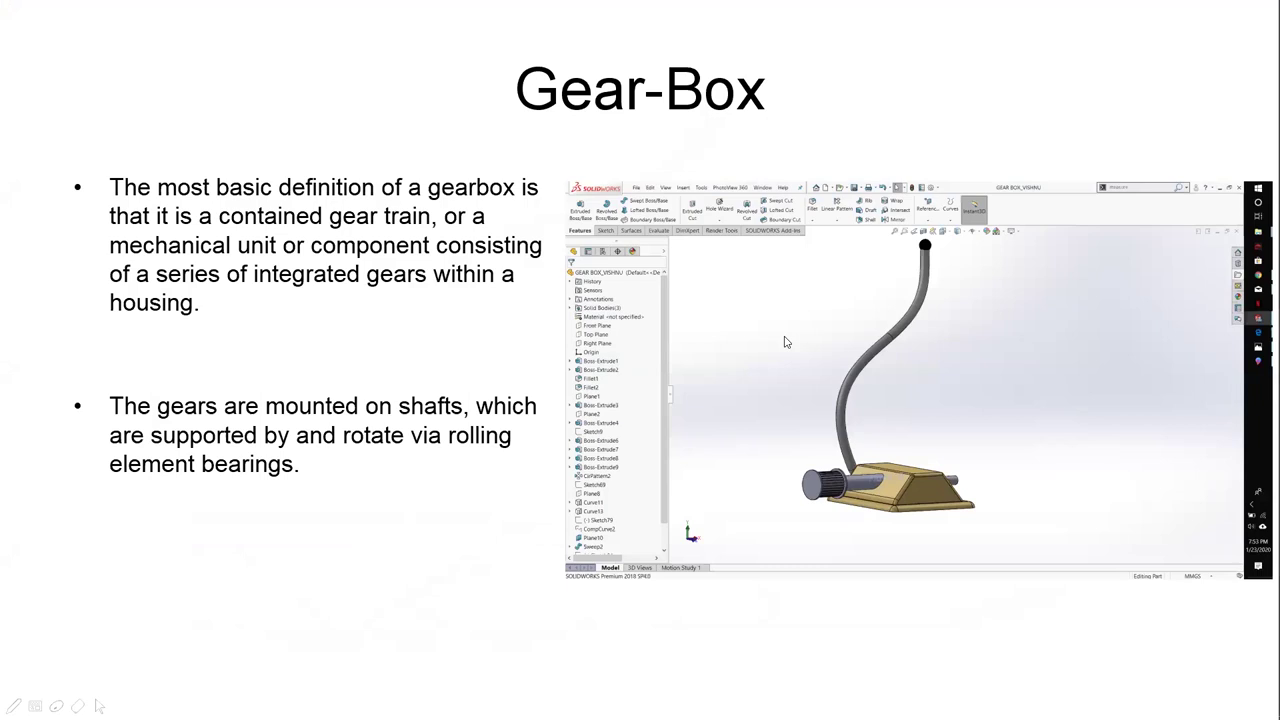
pyautogui.press('Right')
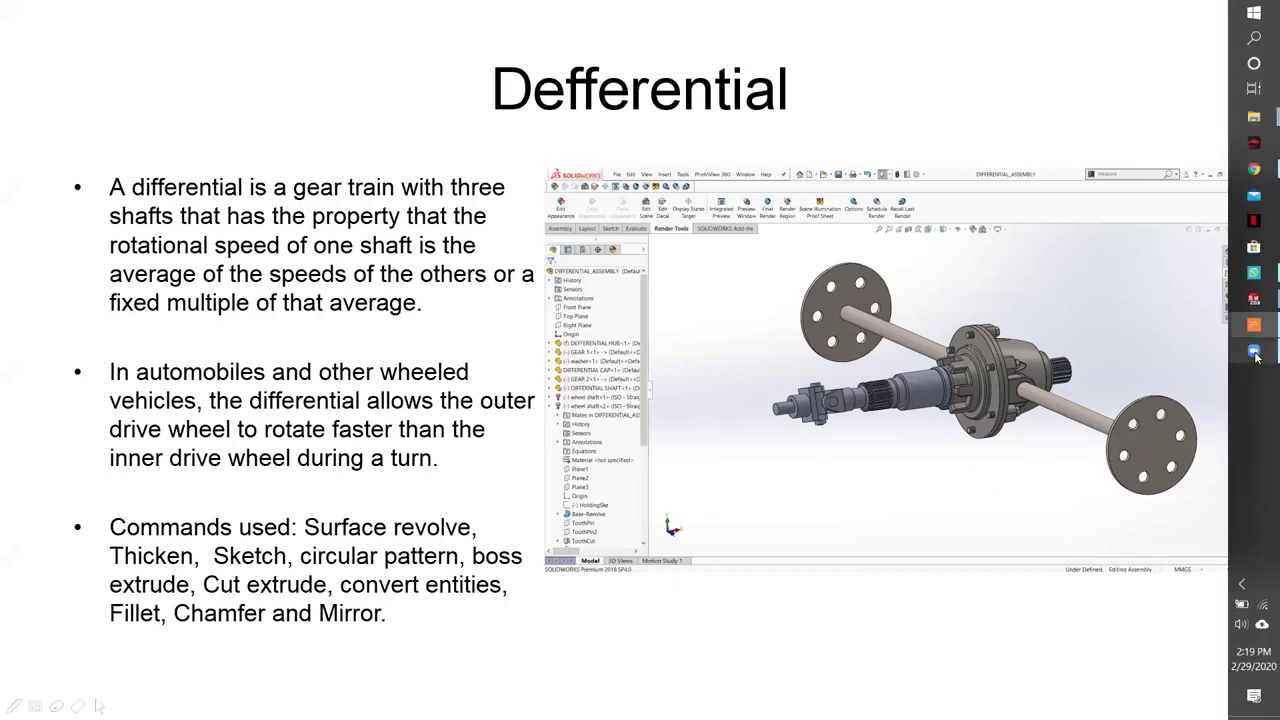
# Switch to the differential assembly and make the DEFFERENTIAL HUB transparent to reveal its gears
pyautogui.click(1257, 358)
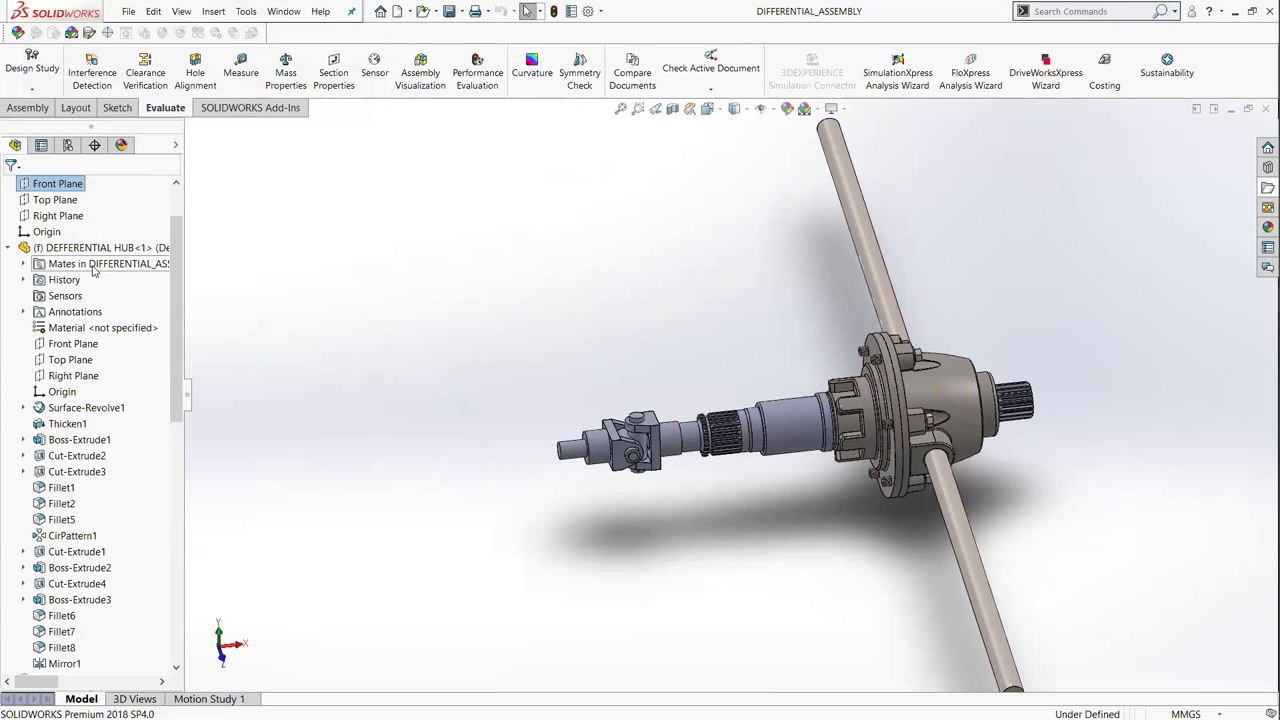
pyautogui.click(101, 250)
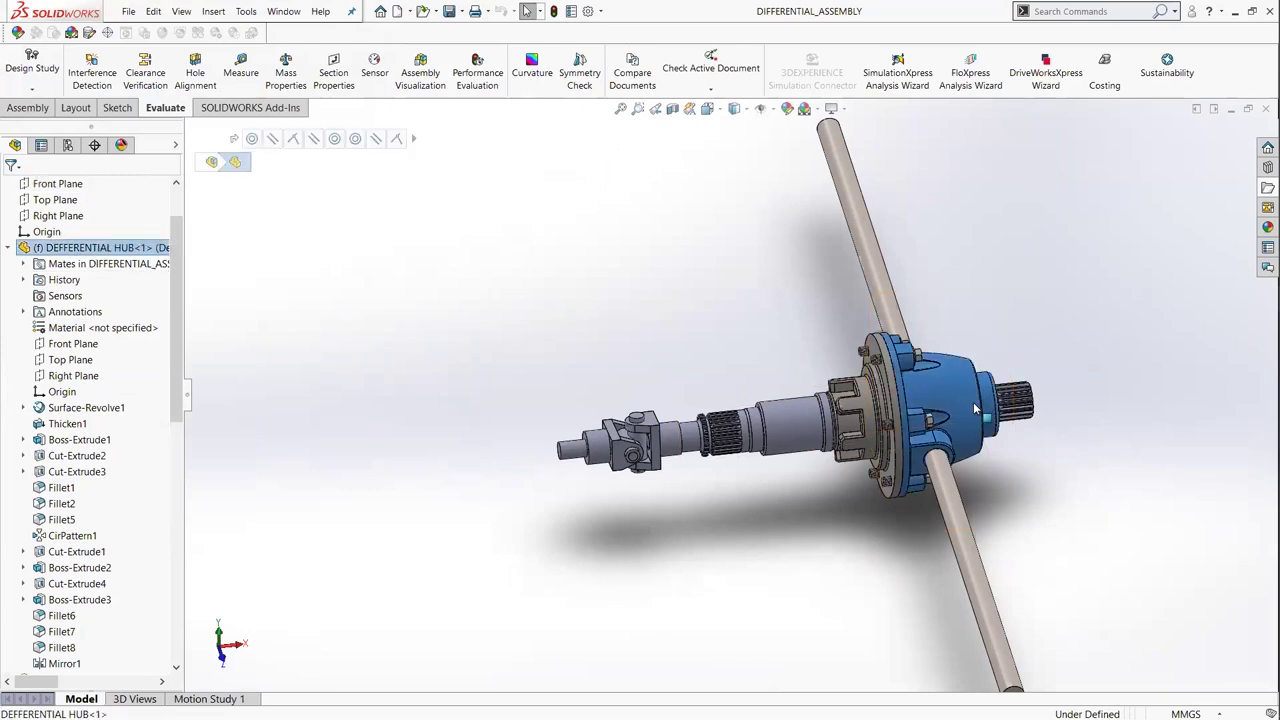
pyautogui.moveTo(1028, 470); pyautogui.dragTo(1005, 478, button='middle')
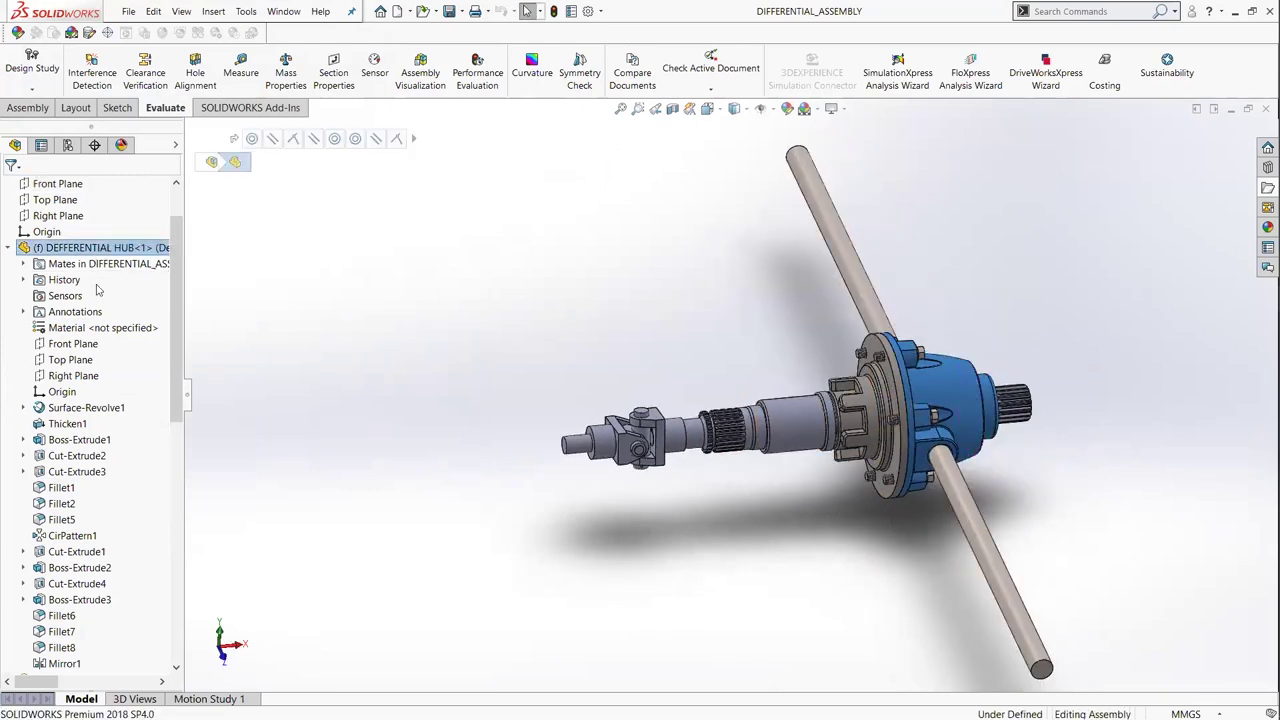
pyautogui.rightClick(116, 247)
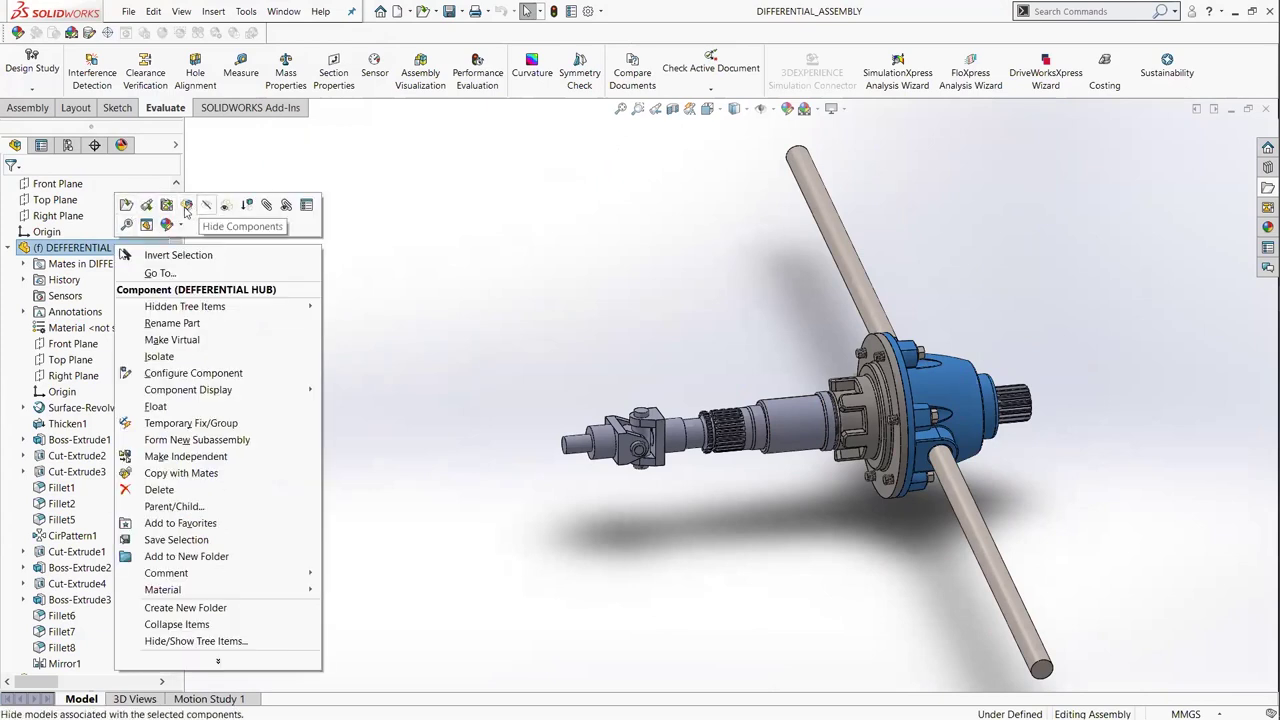
pyautogui.click(226, 208)
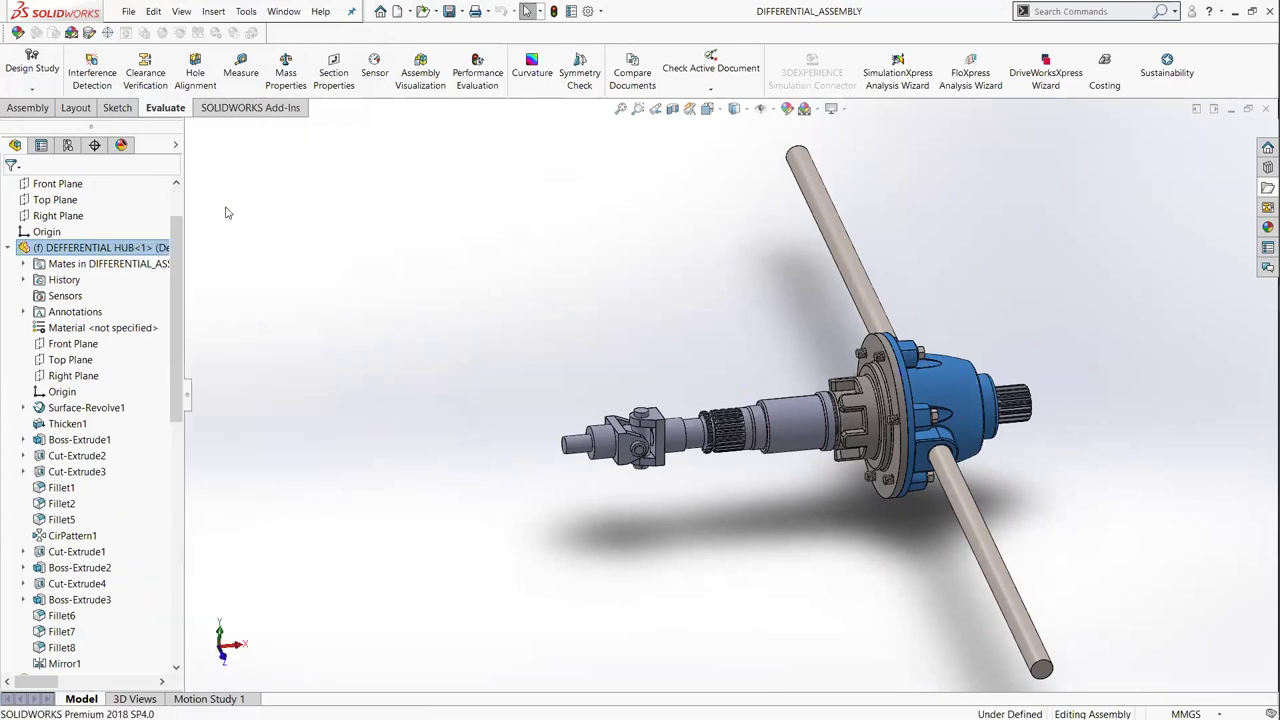
# Orbit and zoom around the hub to view the splined shaft and bolts from the side
pyautogui.scroll(-3, 1085, 428)
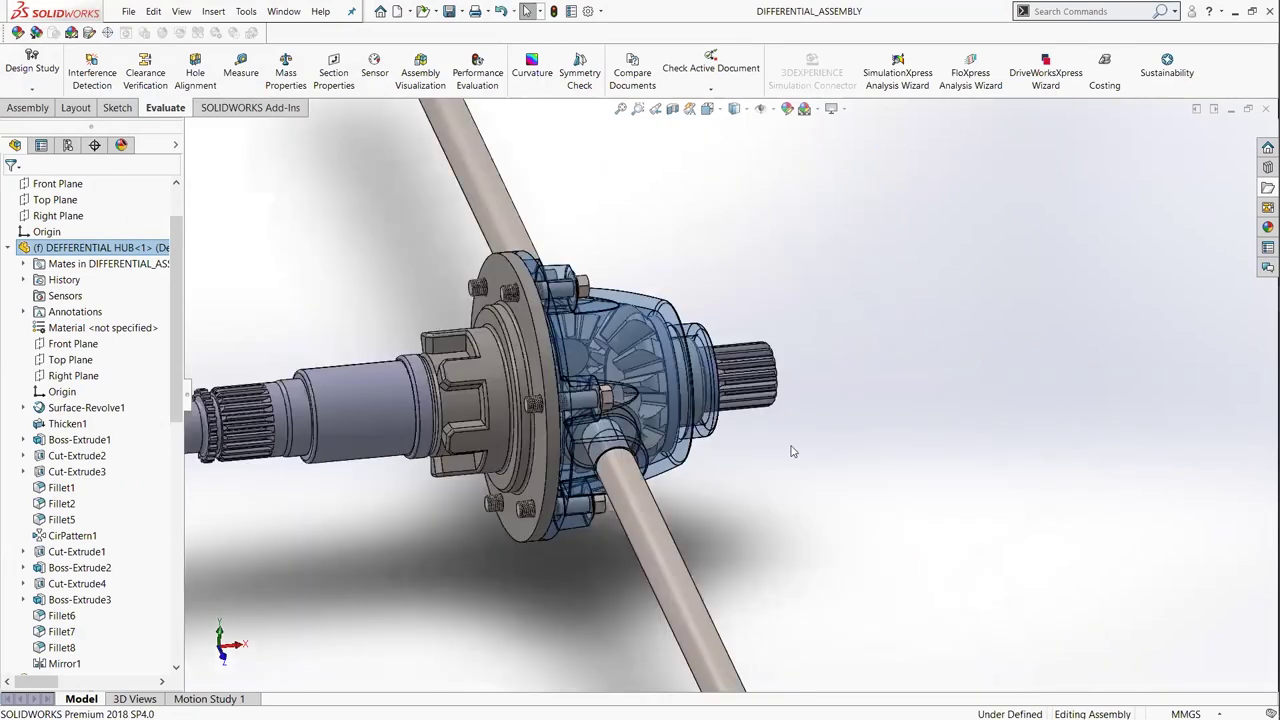
pyautogui.scroll(-1, 716, 476)
pyautogui.scroll(-1, 735, 548)
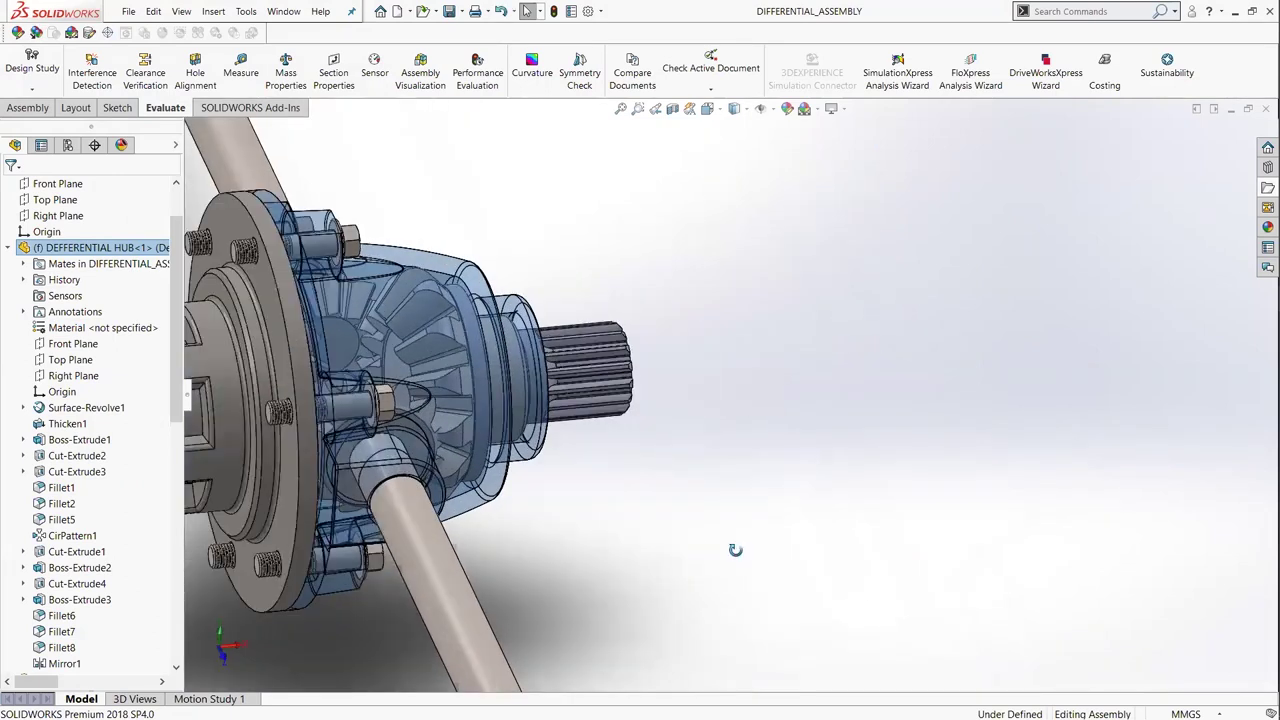
pyautogui.scroll(-1, 575, 547)
pyautogui.moveTo(568, 544); pyautogui.dragTo(672, 578, button='middle')
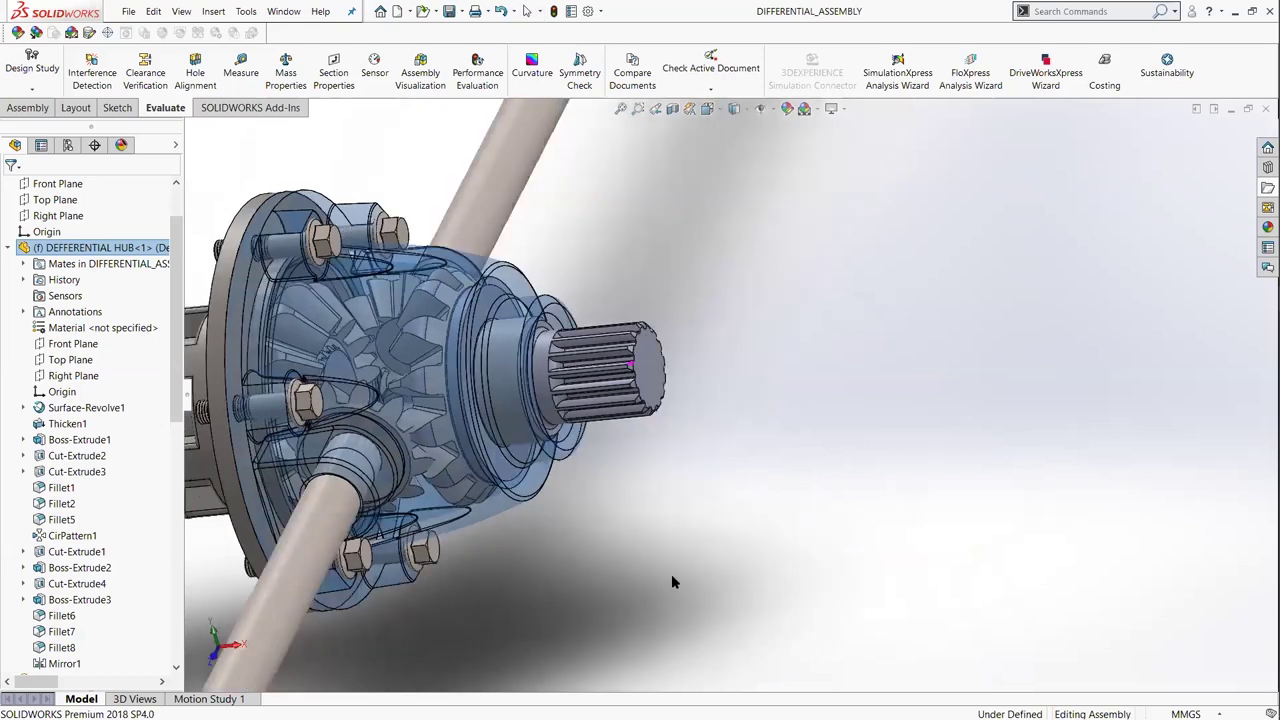
pyautogui.moveTo(442, 350); pyautogui.dragTo(446, 338, button='middle')
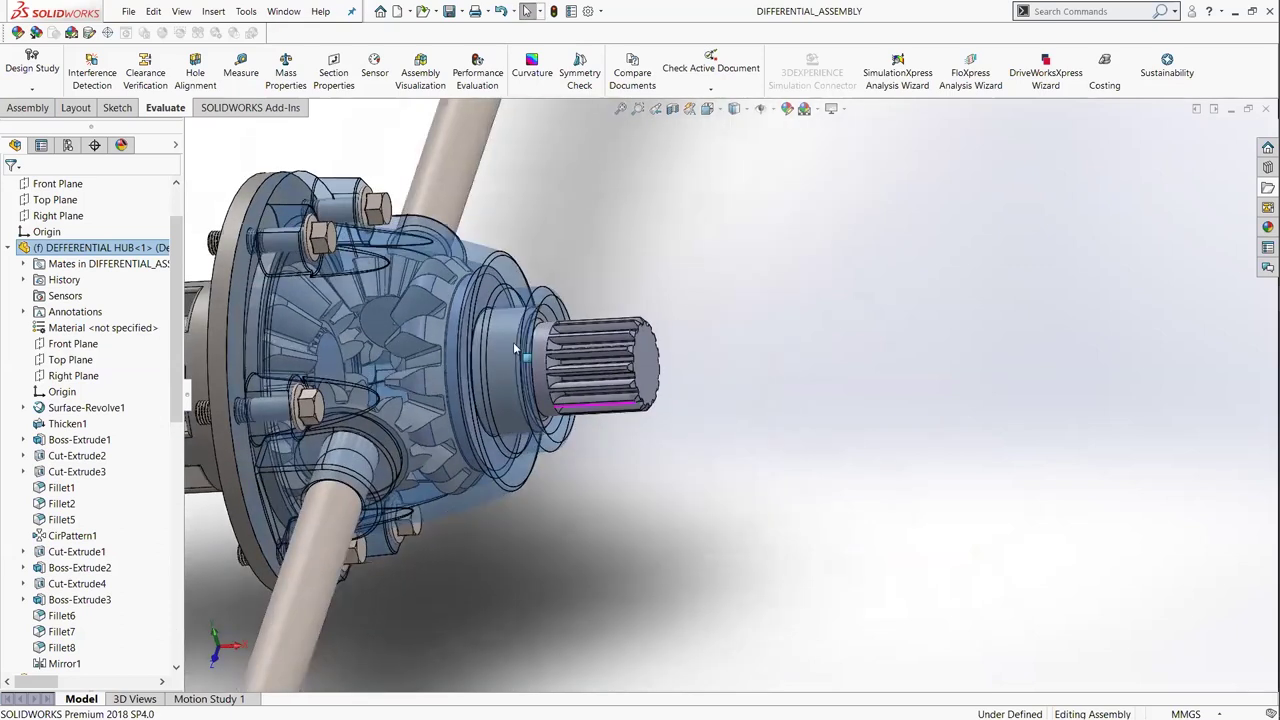
pyautogui.moveTo(323, 370)
pyautogui.mouseDown(button='middle')
pyautogui.moveTo(297, 362)
pyautogui.moveTo(330, 400)
pyautogui.mouseUp(button='middle')
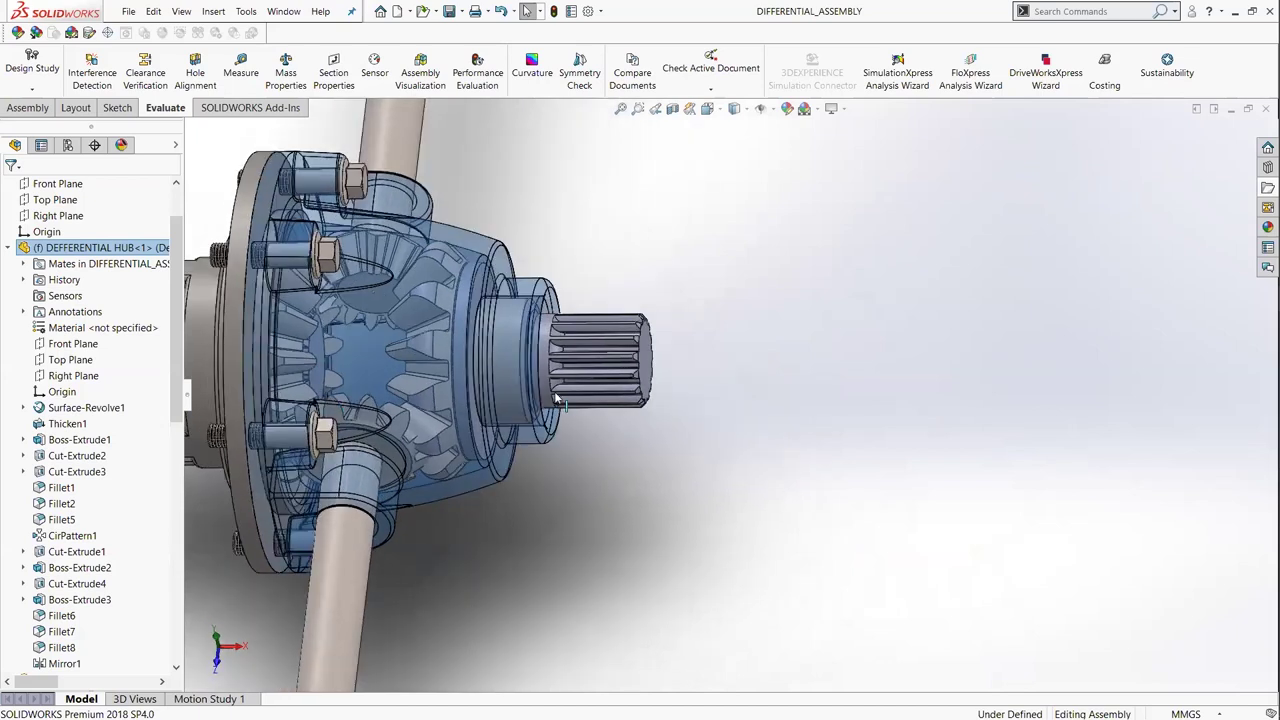
pyautogui.scroll(5, 583, 398)
pyautogui.moveTo(618, 398); pyautogui.dragTo(636, 390, button='middle')
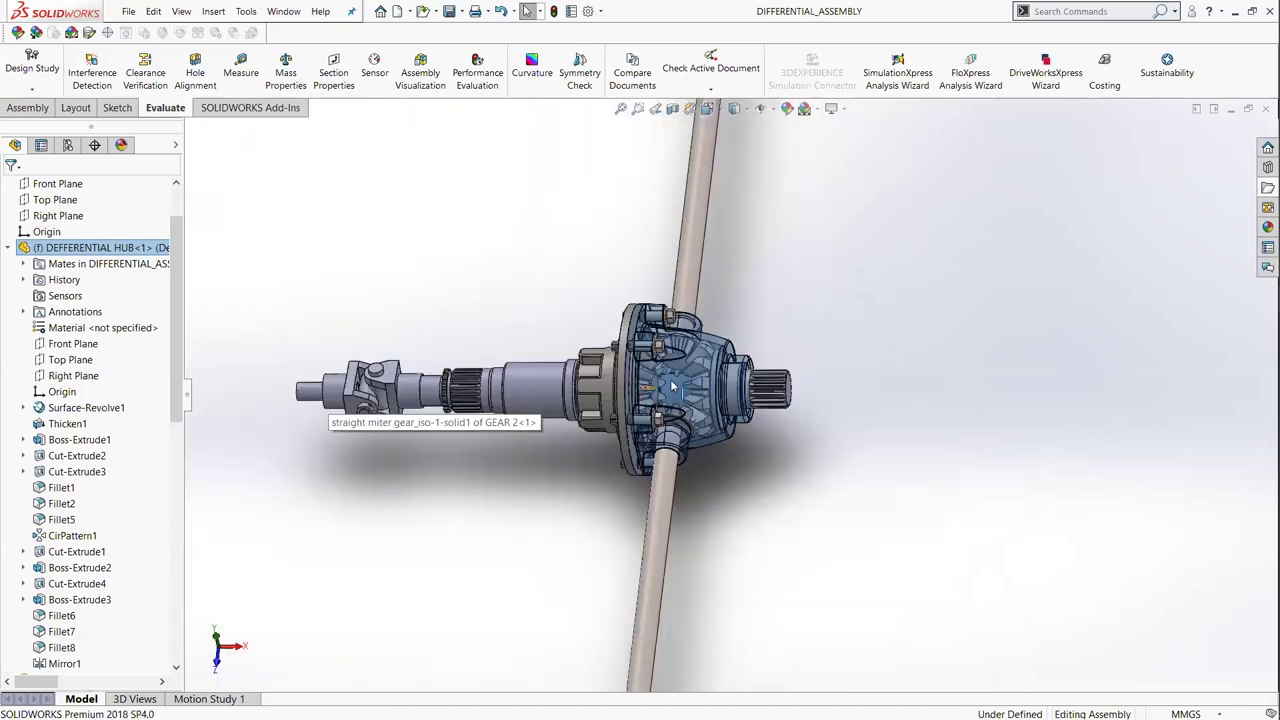
pyautogui.scroll(-5, 727, 353)
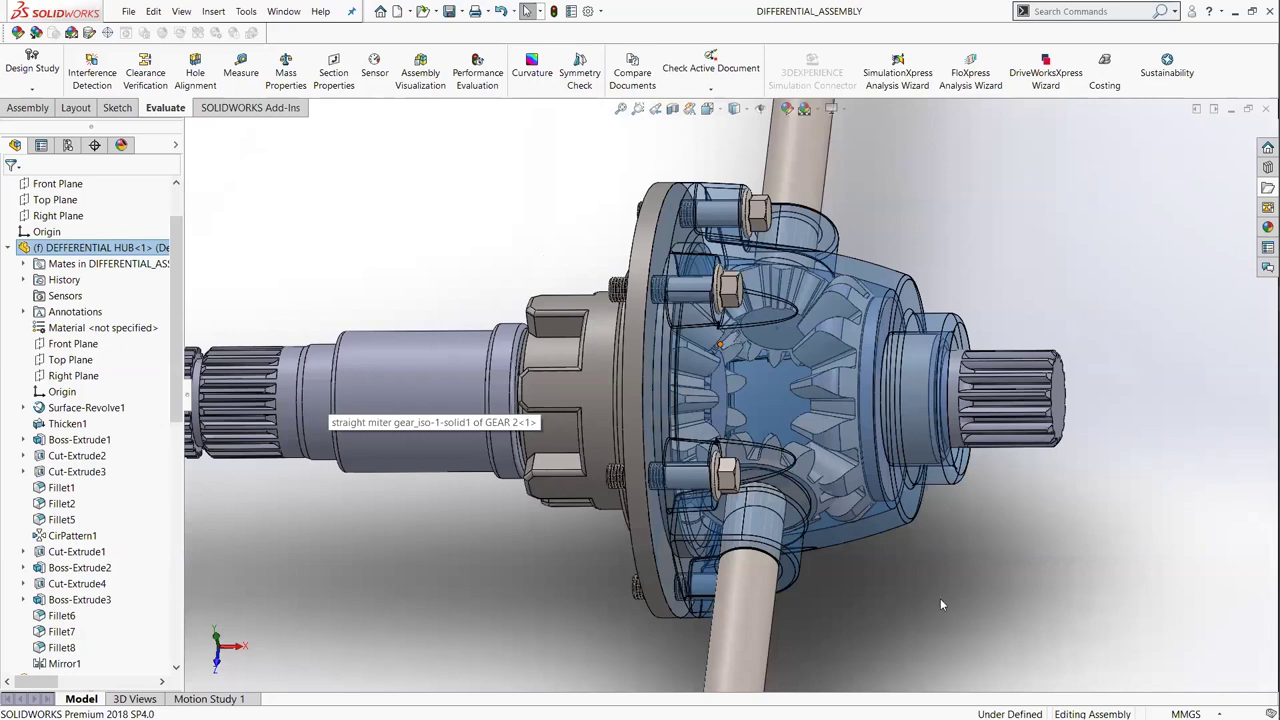
pyautogui.scroll(-2, 990, 570)
# Fit the whole differential with both shafts in view, then zoom in close on it
pyautogui.press('f')
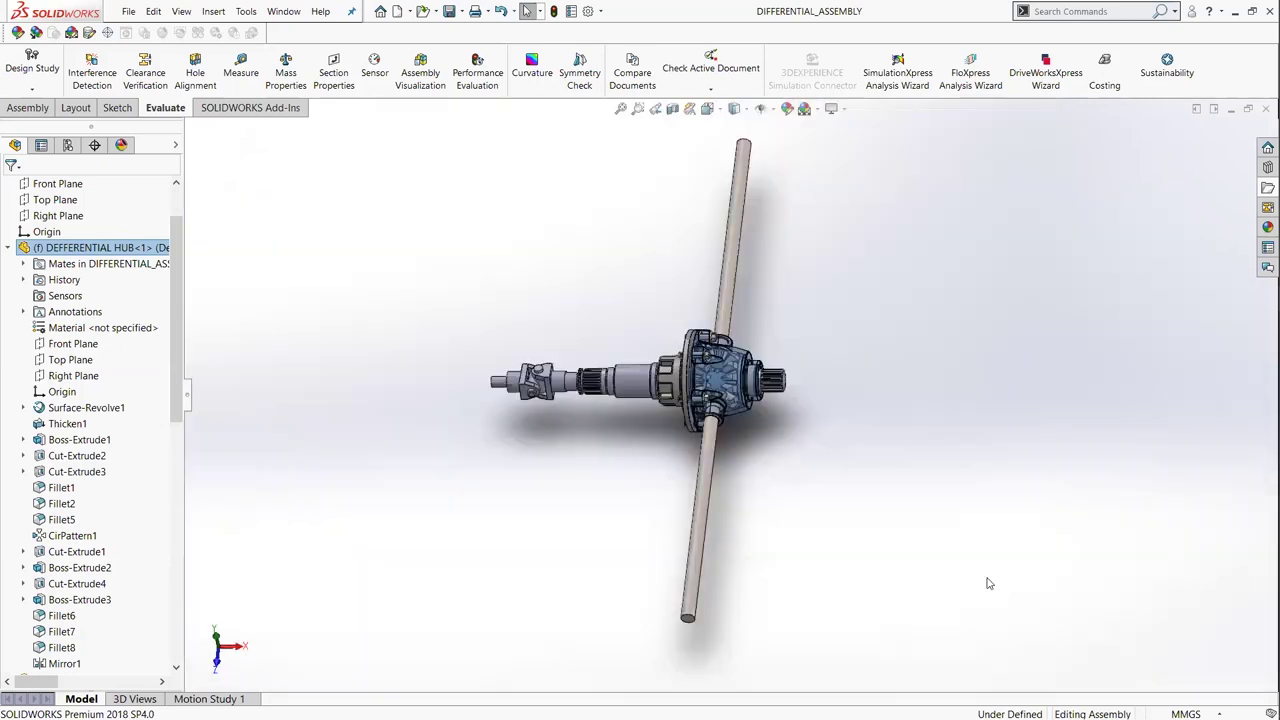
pyautogui.press('z')
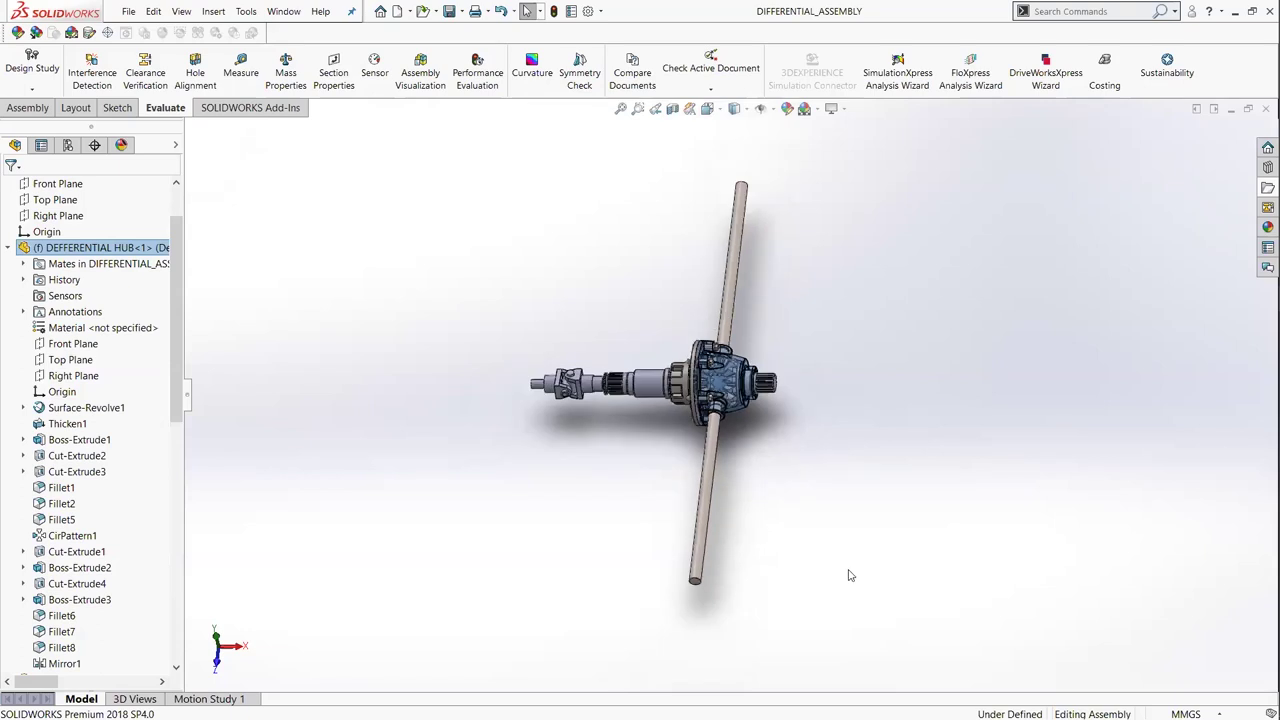
pyautogui.scroll(-1, 822, 472)
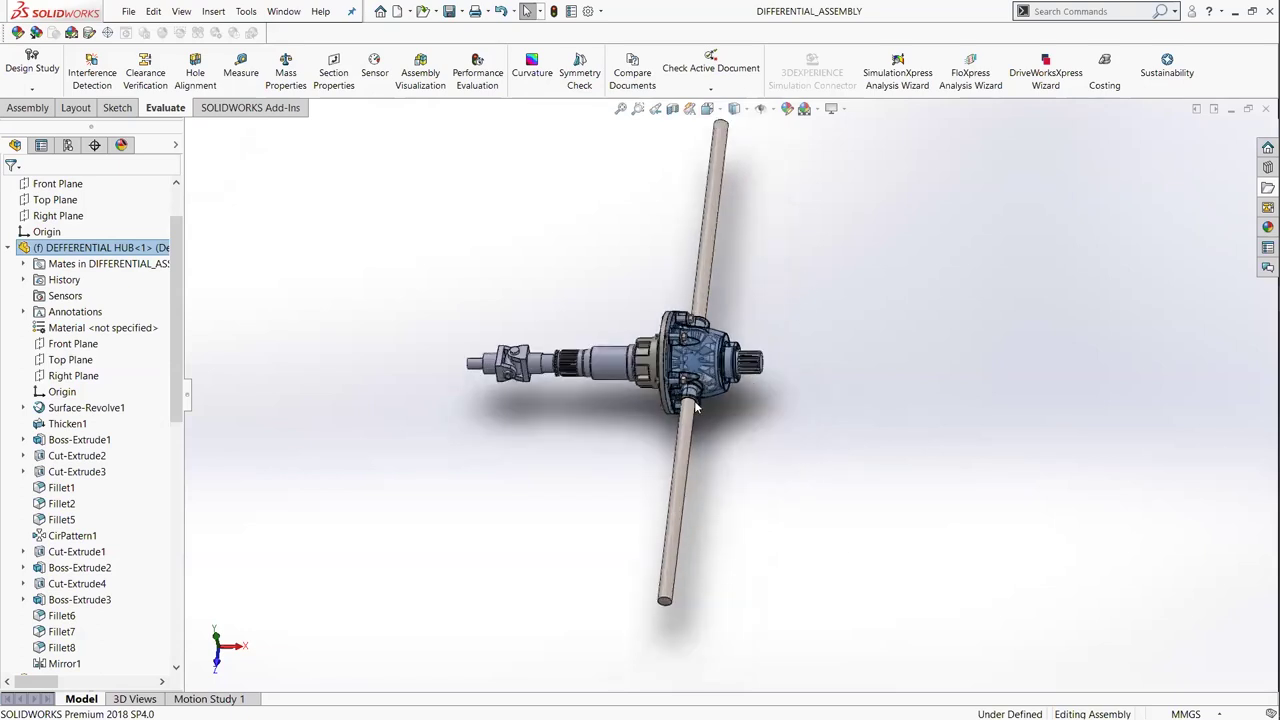
pyautogui.scroll(-1, 872, 567)
pyautogui.scroll(-1, 591, 478)
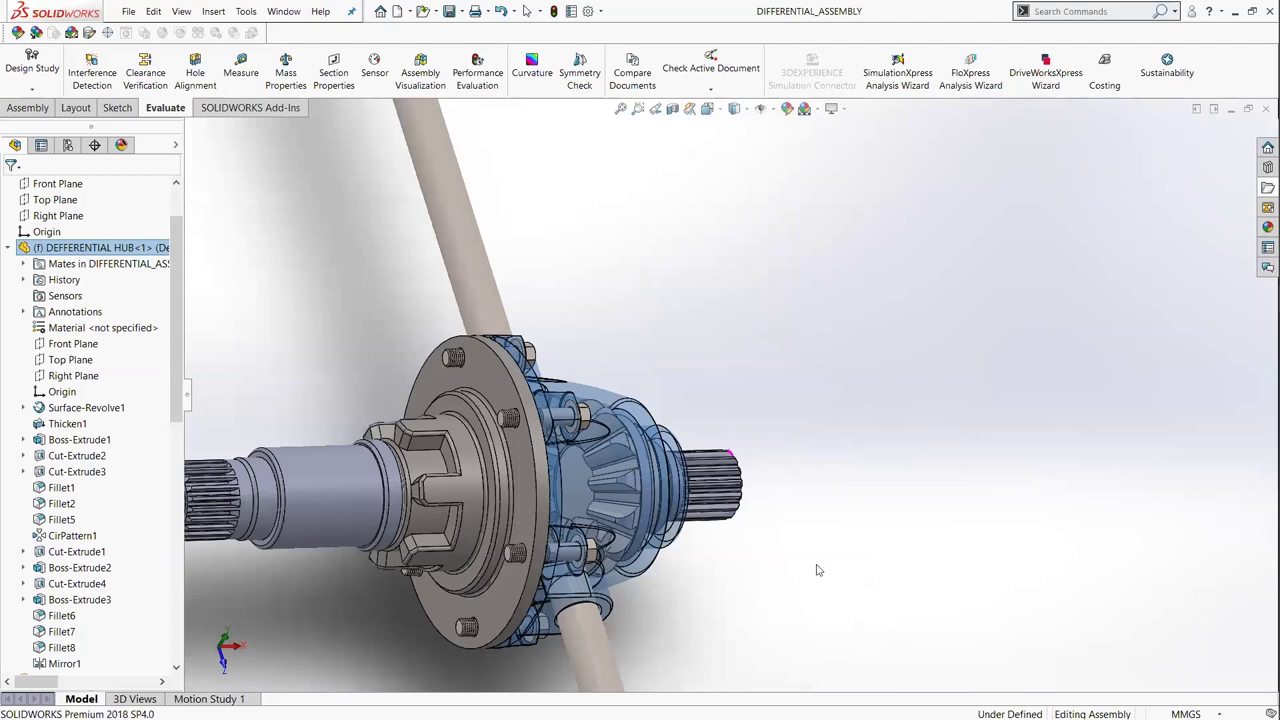
pyautogui.press('Left')
pyautogui.moveTo(960, 522); pyautogui.dragTo(925, 515, button='middle')
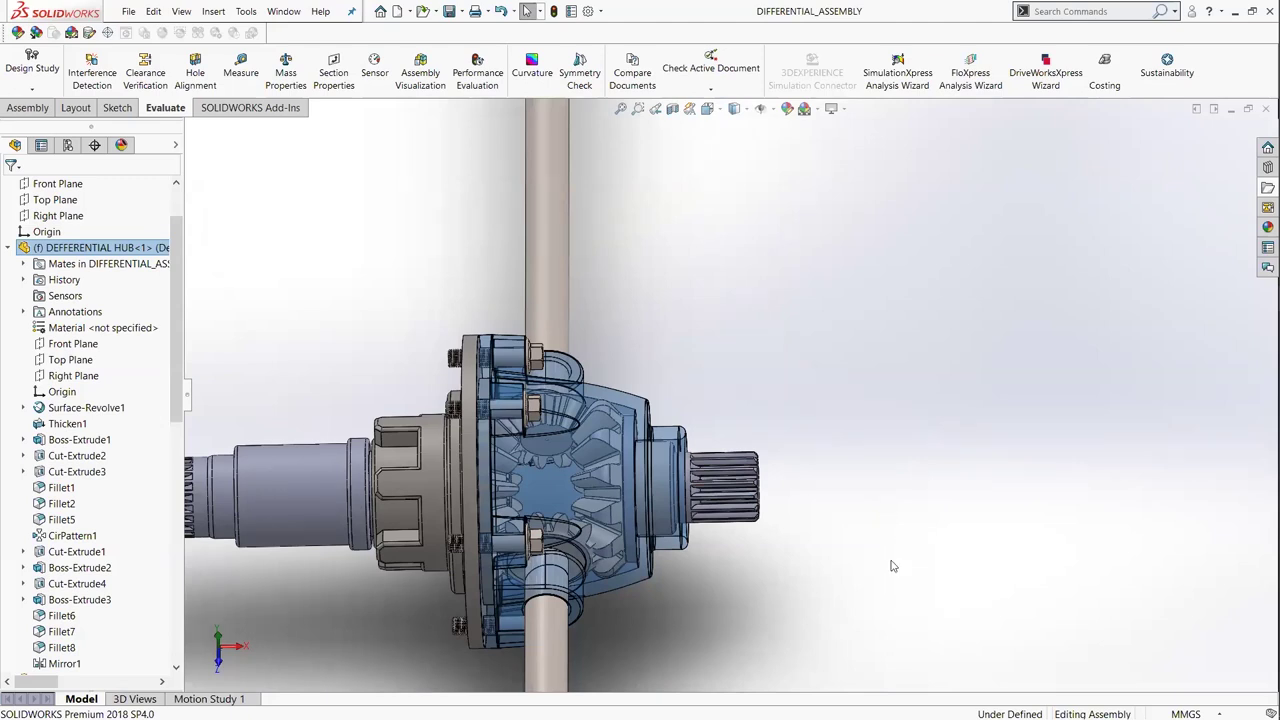
pyautogui.scroll(2, 893, 566)
pyautogui.scroll(3, 591, 537)
pyautogui.scroll(1, 407, 311)
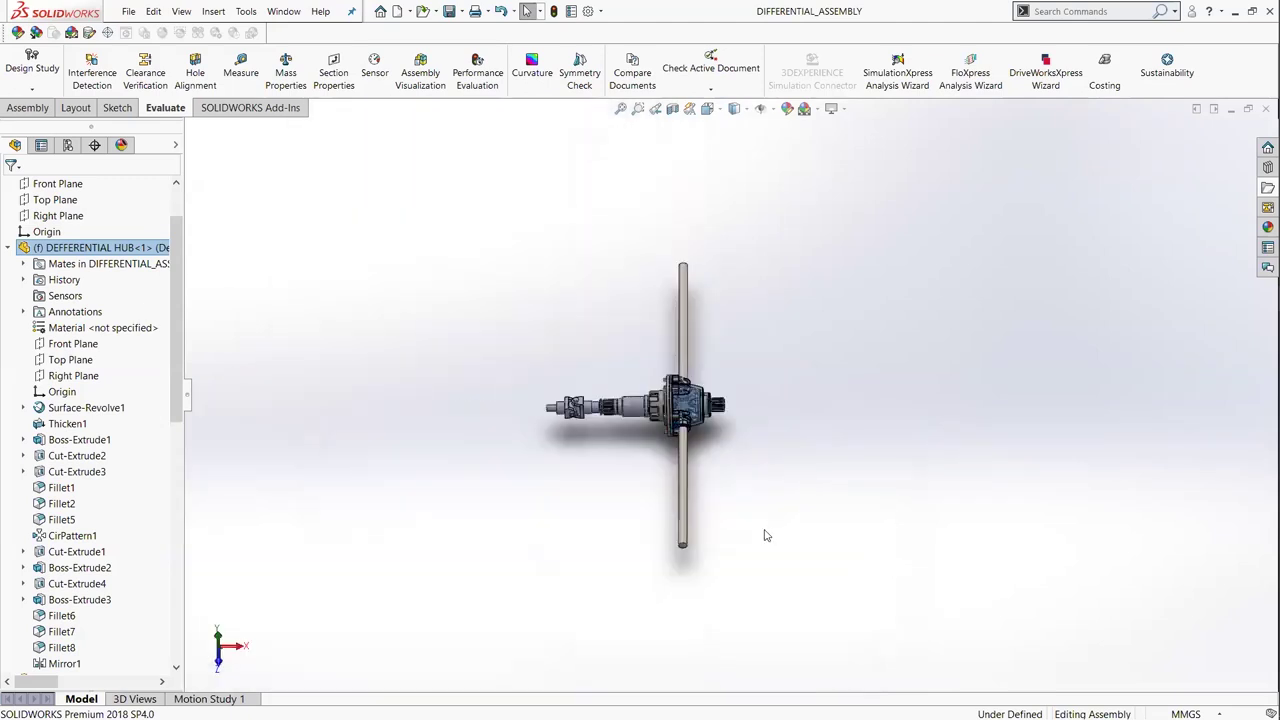
pyautogui.scroll(-1, 635, 407)
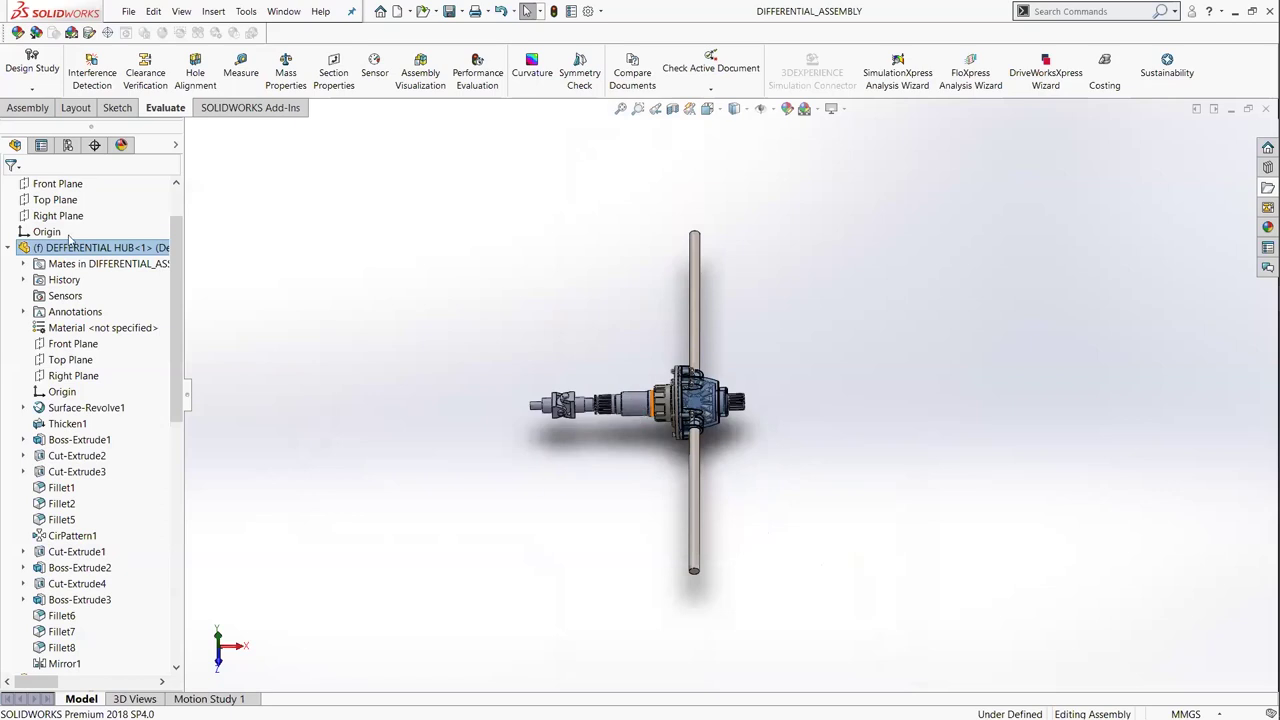
pyautogui.hotkey('shift', 'z')
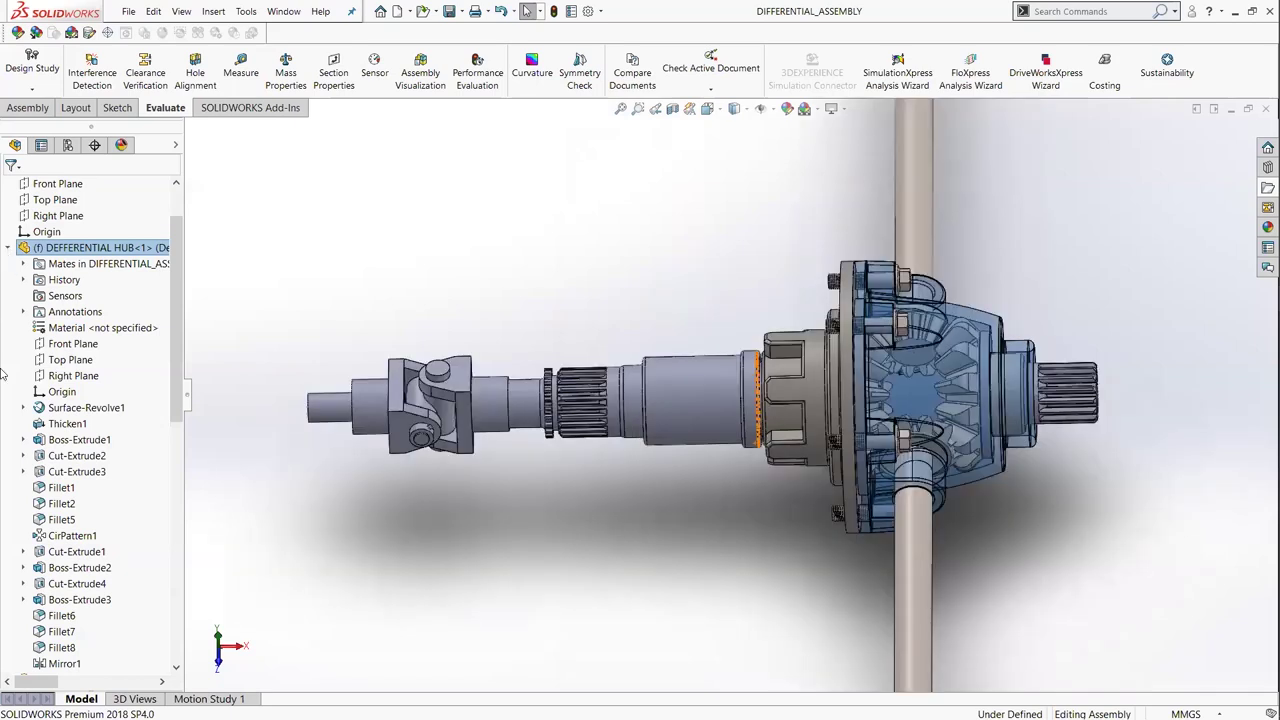
# Collapse the hub and select GEAR 1, DIFFERENTIAL CAP, GEAR 2 and DIFFERENTIAL SHAFT in turn
pyautogui.click(8, 247)
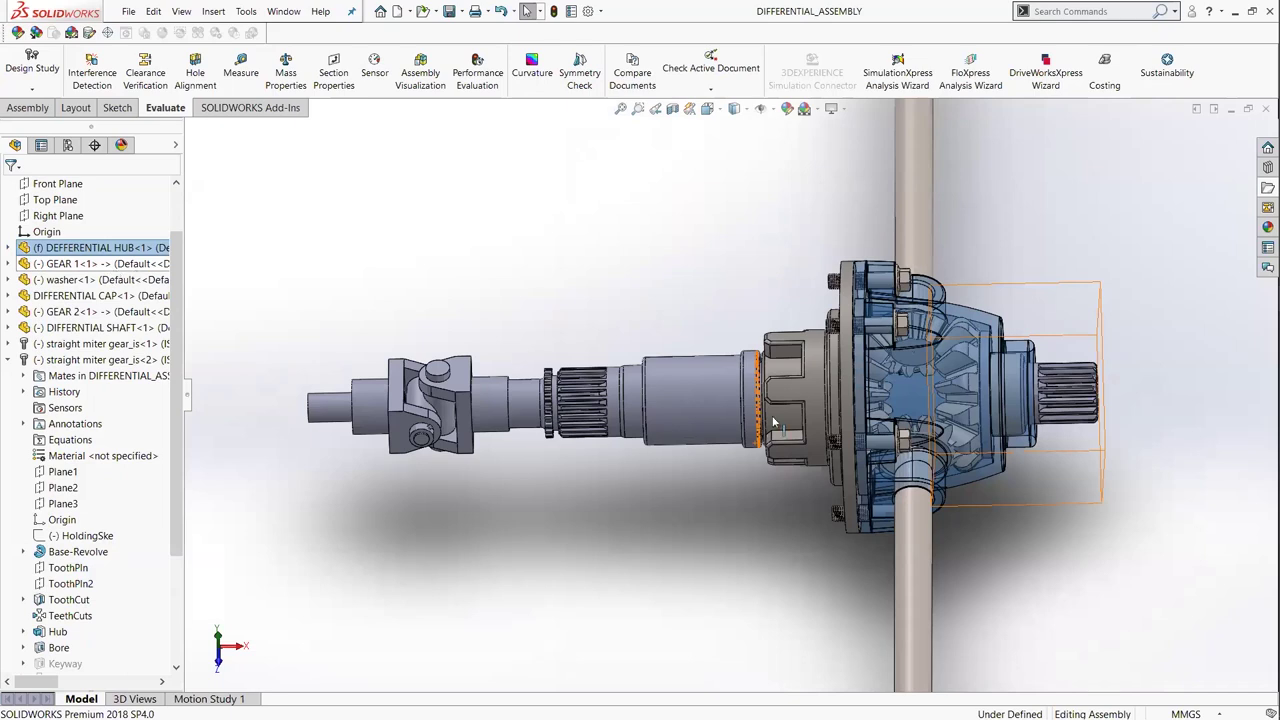
pyautogui.click(135, 266)
pyautogui.click(113, 296)
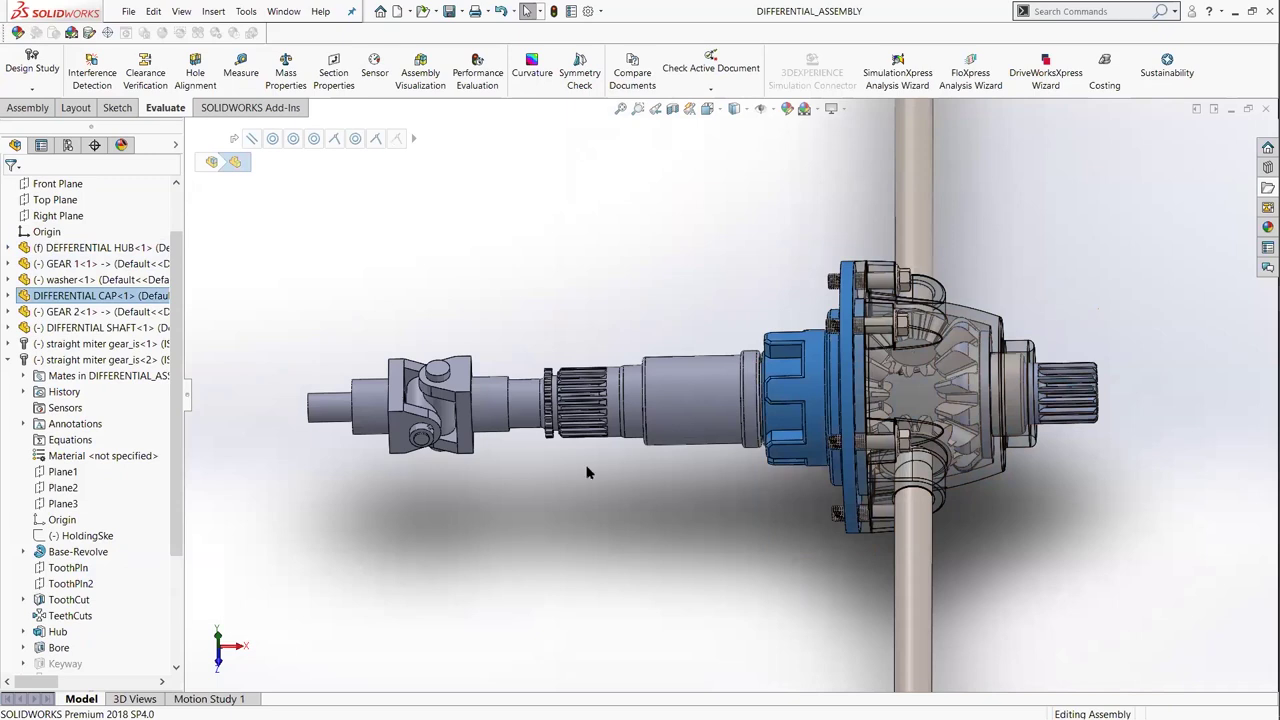
pyautogui.click(97, 316)
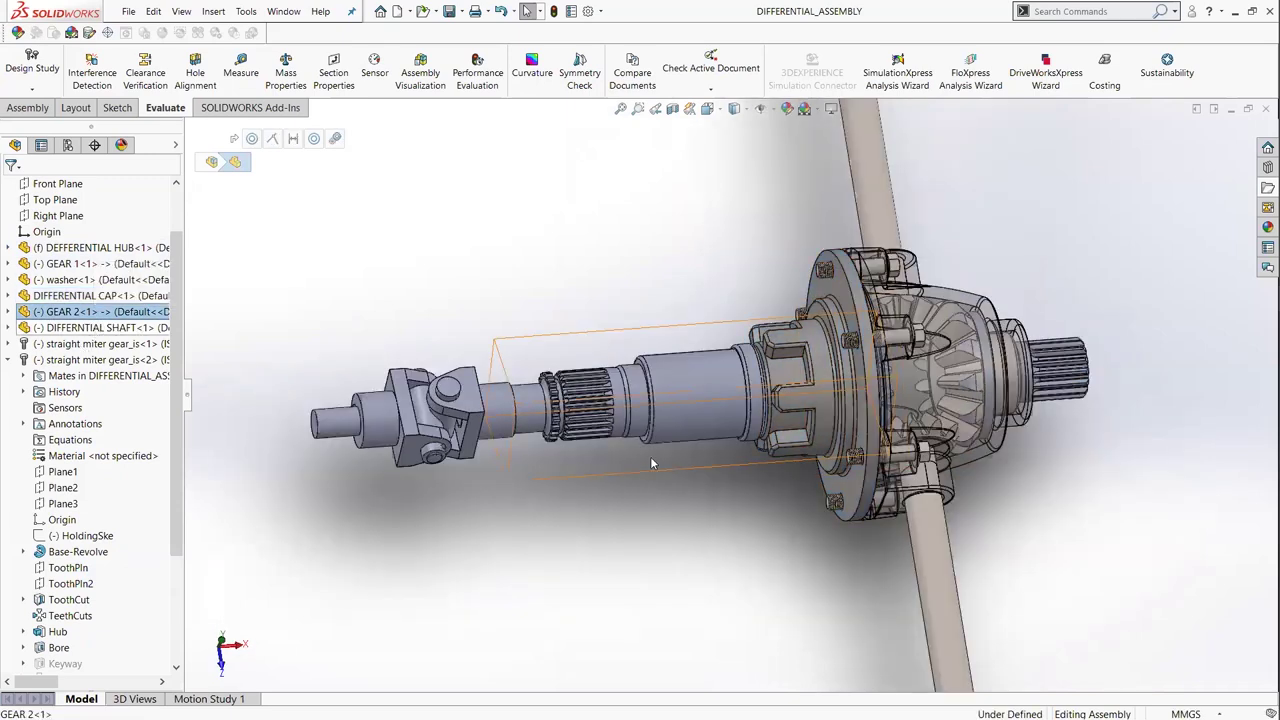
pyautogui.click(660, 425)
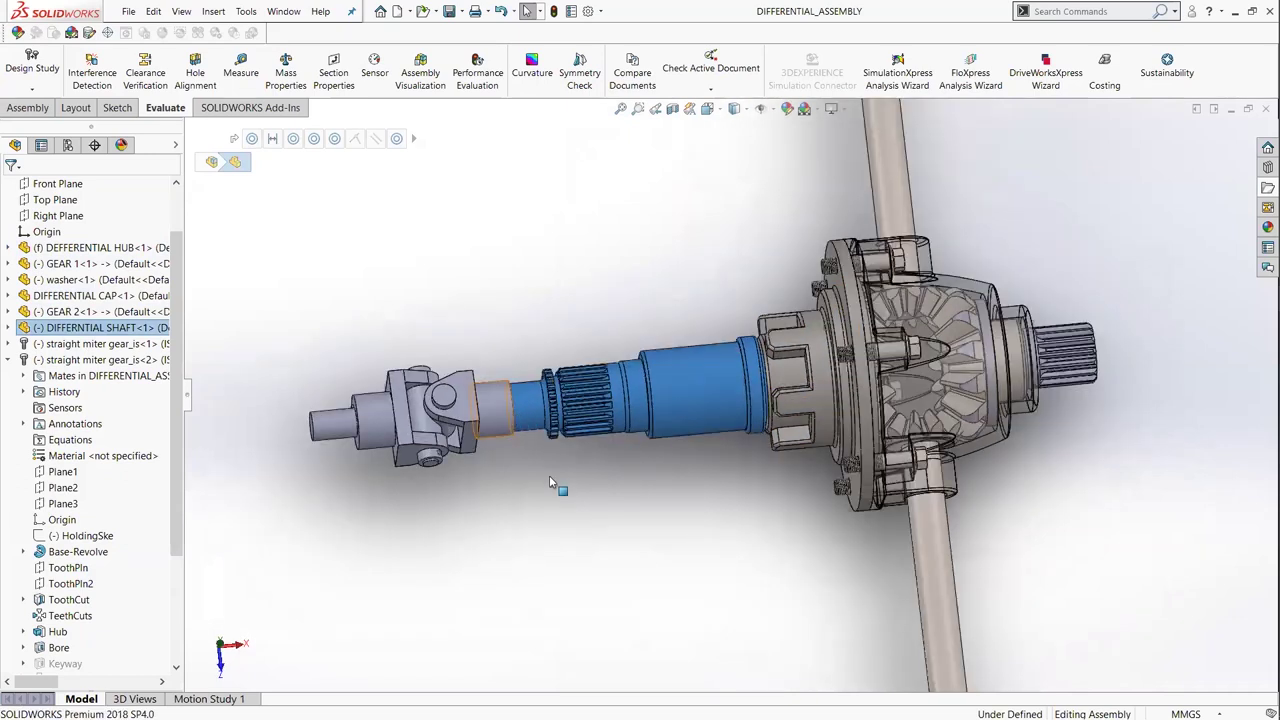
# Swing the view out to the whole shaft and differential, then bring up the WPS windows
pyautogui.scroll(-2, 520, 445)
pyautogui.scroll(-2, 441, 441)
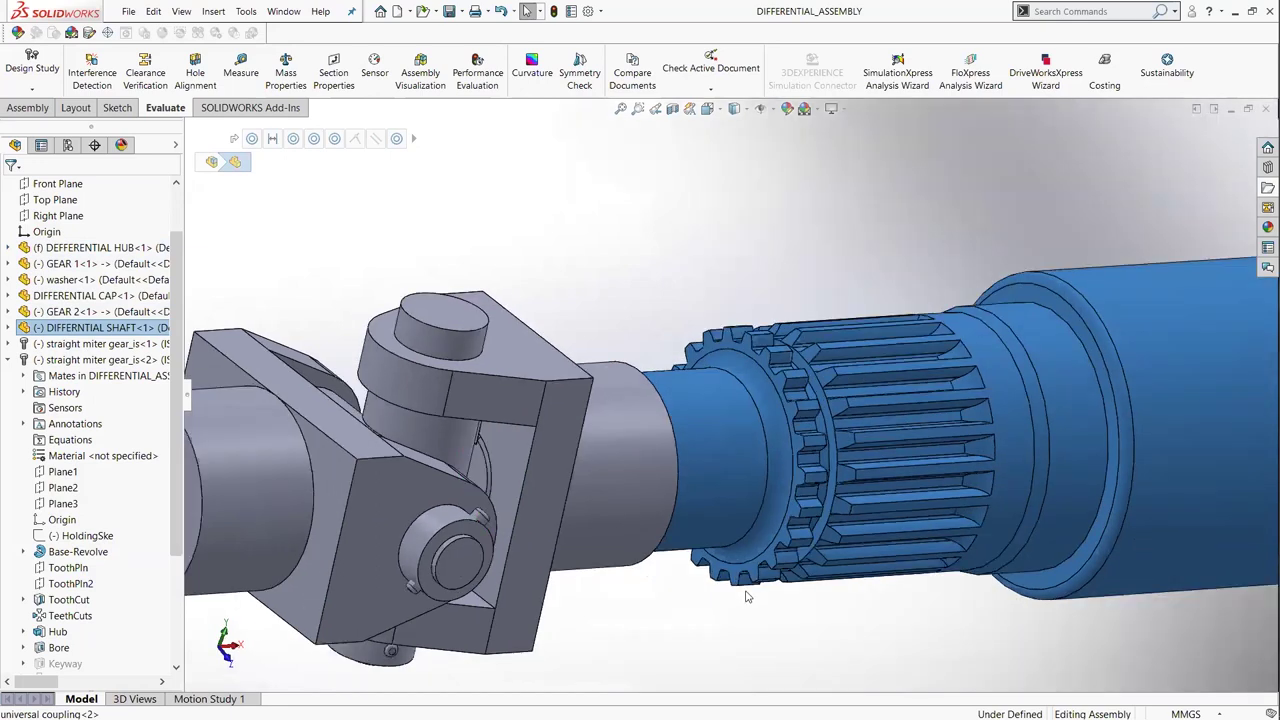
pyautogui.moveTo(848, 578)
pyautogui.mouseDown(button='middle')
pyautogui.moveTo(759, 548)
pyautogui.moveTo(1044, 527)
pyautogui.mouseUp(button='middle')
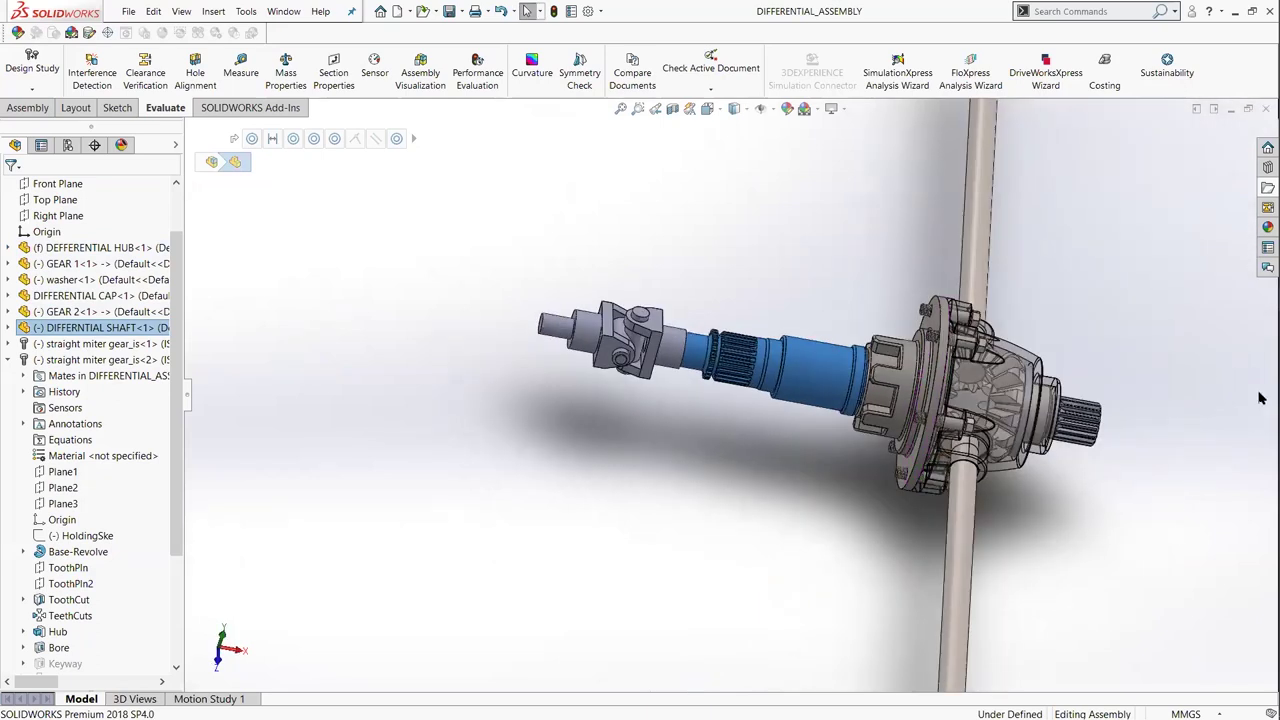
pyautogui.click(1258, 300)
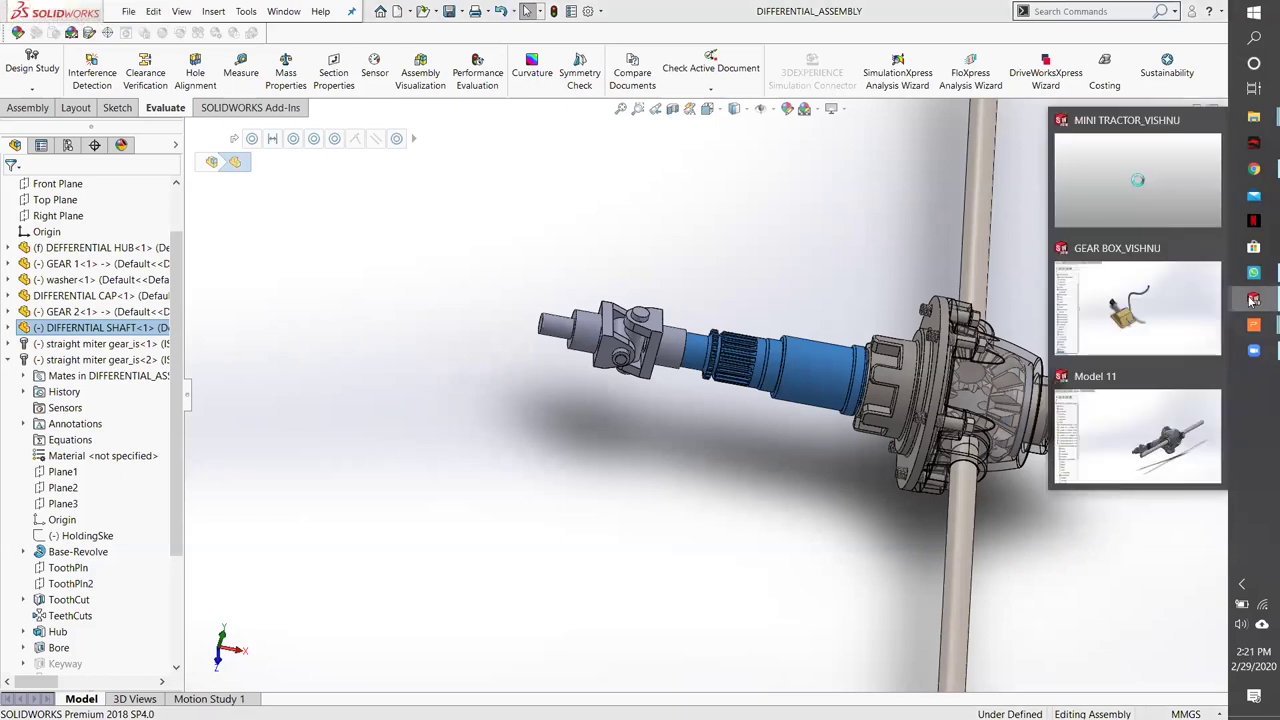
pyautogui.moveTo(1254, 324)
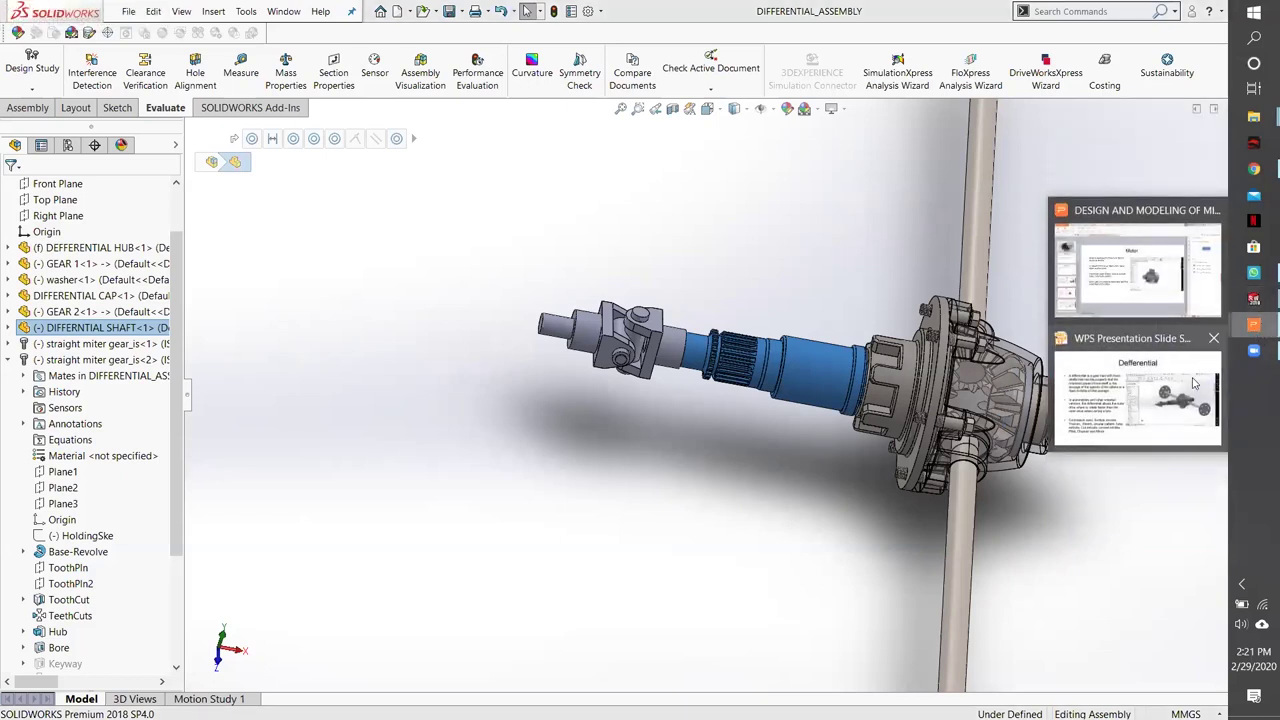
# Bring the WPS slideshow back to the front, starting from the Differential slide
pyautogui.click(1137, 395)
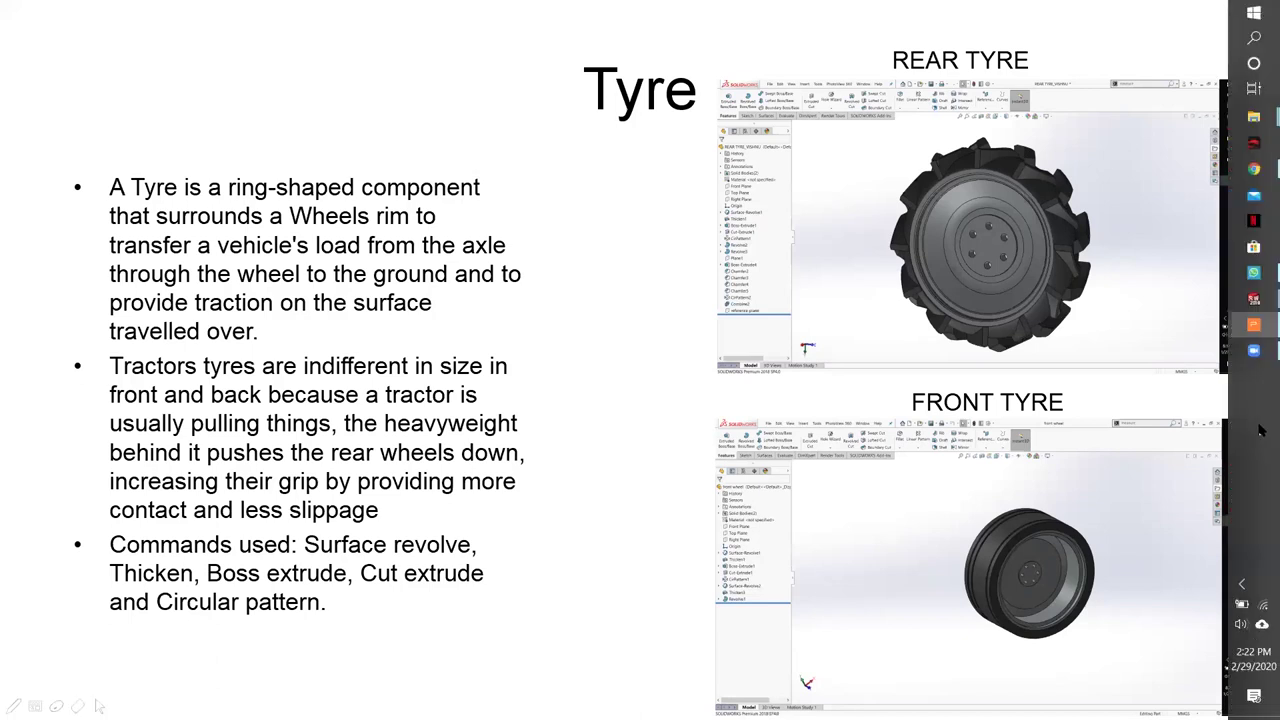
# Return to the REAR TYRE_VISHNU part and highlight Thicken1, orbiting to view the rim
pyautogui.click(1253, 325)
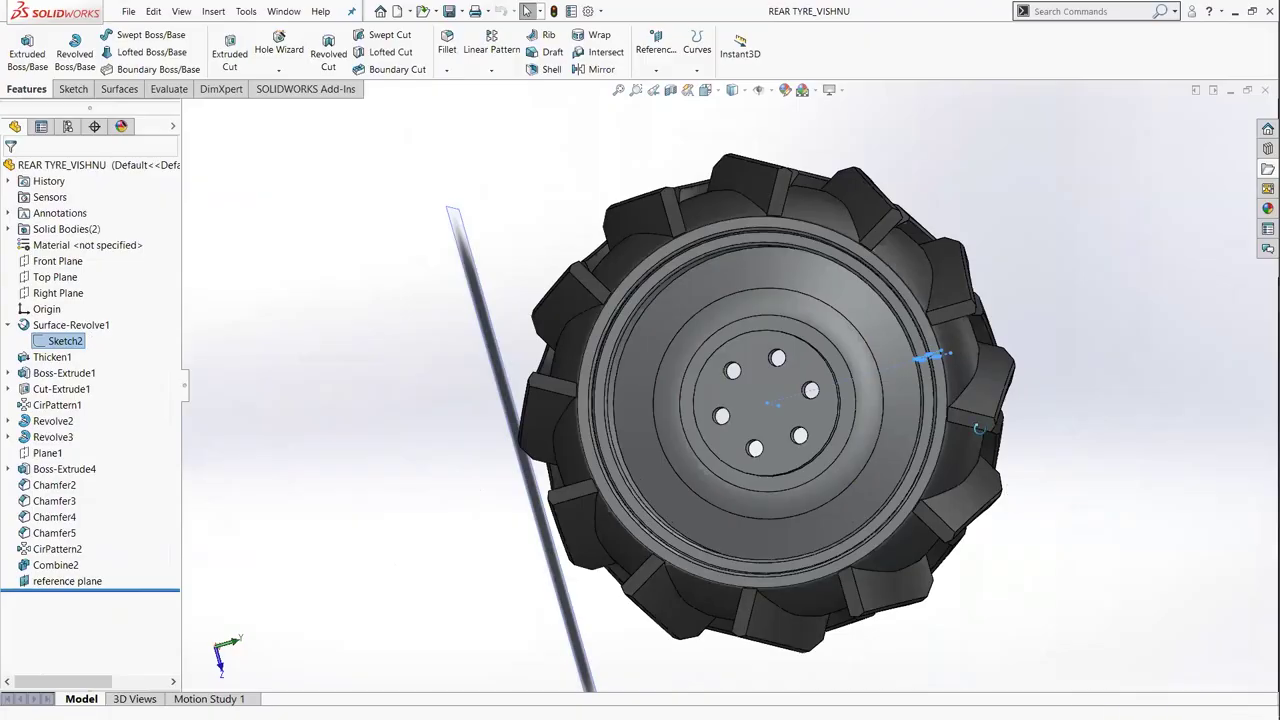
pyautogui.moveTo(770, 400); pyautogui.dragTo(800, 420, button='middle')
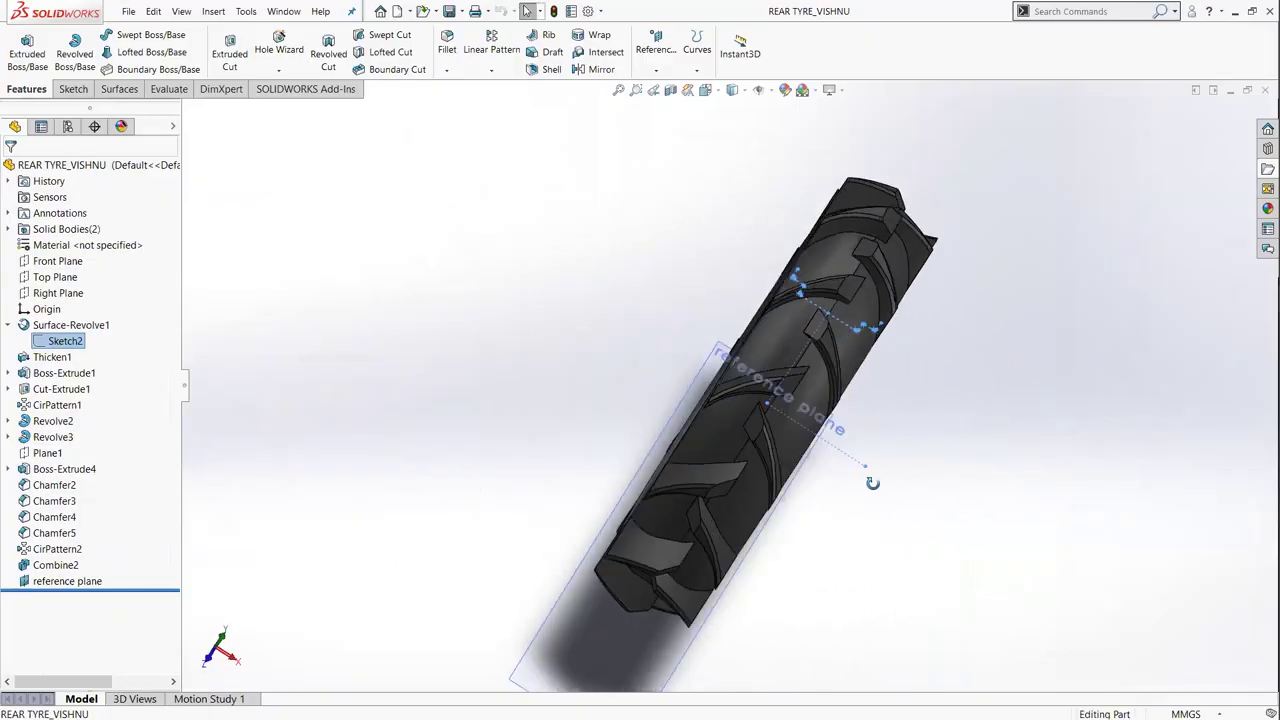
pyautogui.moveTo(1080, 434); pyautogui.dragTo(860, 278, button='middle')
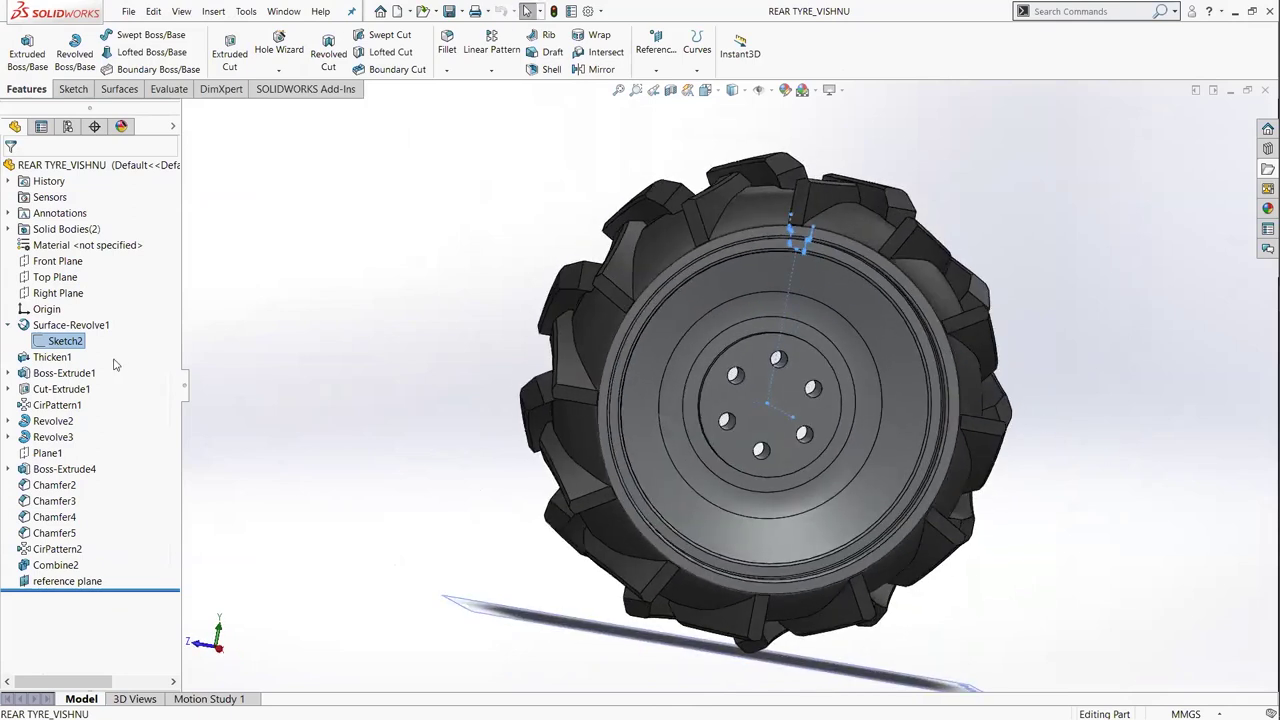
pyautogui.click(52, 357)
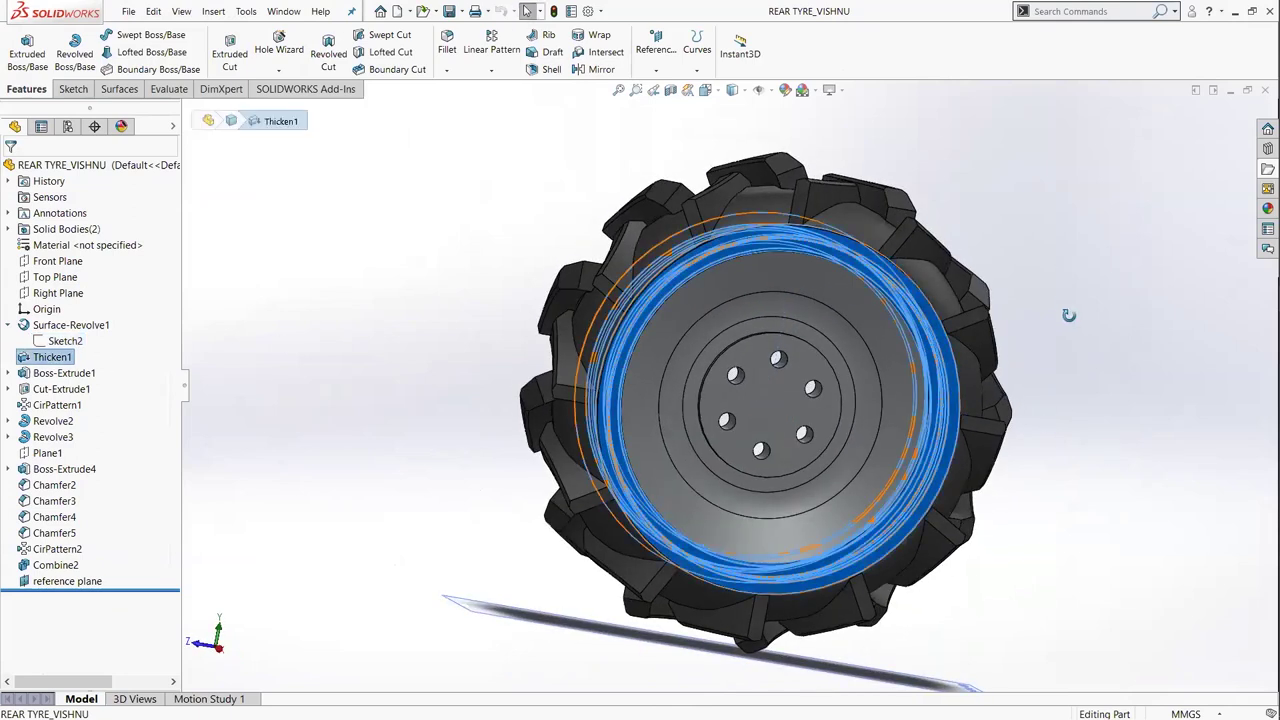
pyautogui.moveTo(1033, 243)
pyautogui.mouseDown(button='middle')
pyautogui.moveTo(1000, 234)
pyautogui.moveTo(1089, 346)
pyautogui.moveTo(1089, 407)
pyautogui.moveTo(1091, 359)
pyautogui.moveTo(1055, 421)
pyautogui.moveTo(781, 360)
pyautogui.mouseUp(button='middle')
pyautogui.moveTo(1078, 353); pyautogui.dragTo(1108, 320, button='middle')
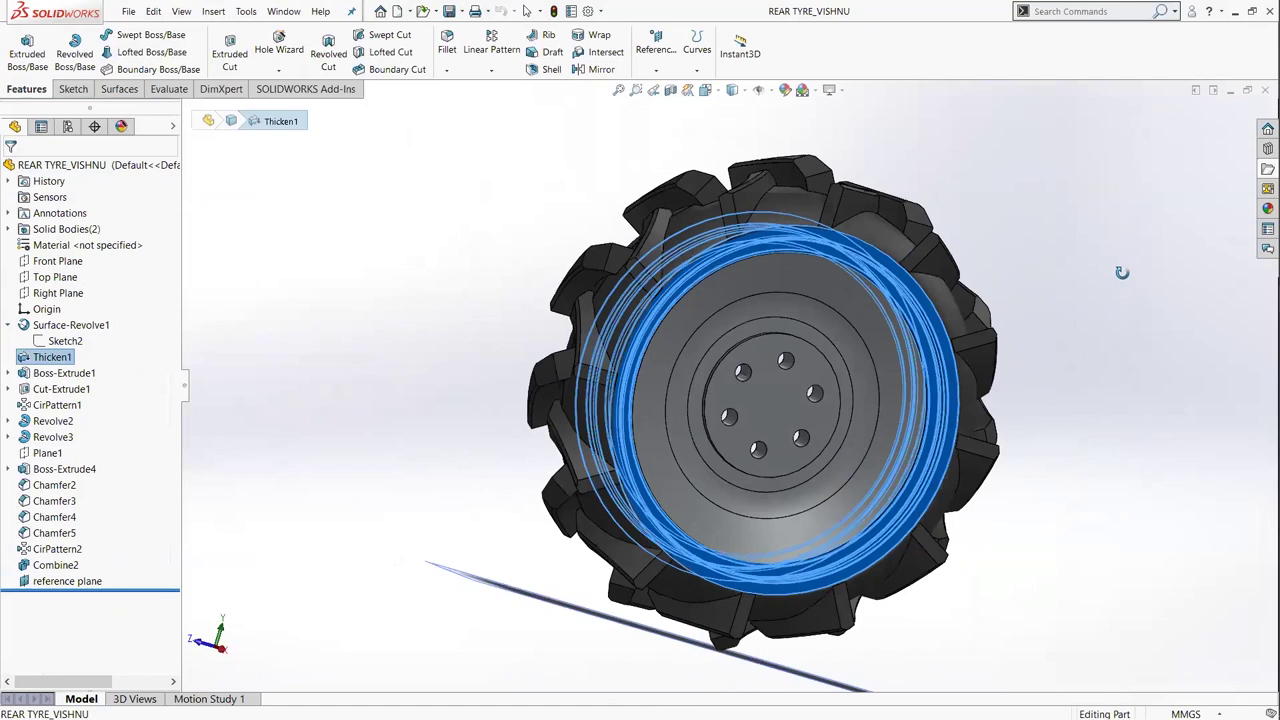
pyautogui.moveTo(927, 471); pyautogui.dragTo(800, 450, button='middle')
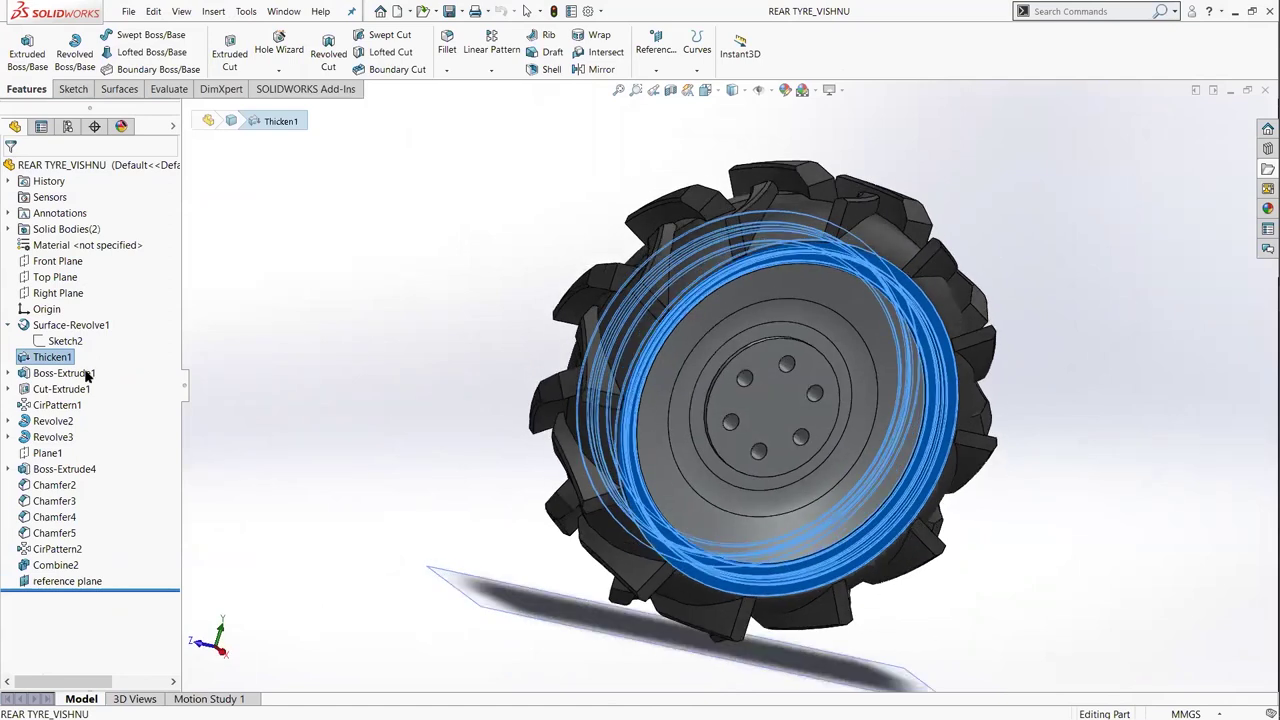
# Highlight Boss-Extrude1, Cut-Extrude1, CirPattern1 and Revolve2 in turn, zooming on the wheel hub
pyautogui.moveTo(241, 402); pyautogui.dragTo(929, 466, button='middle')
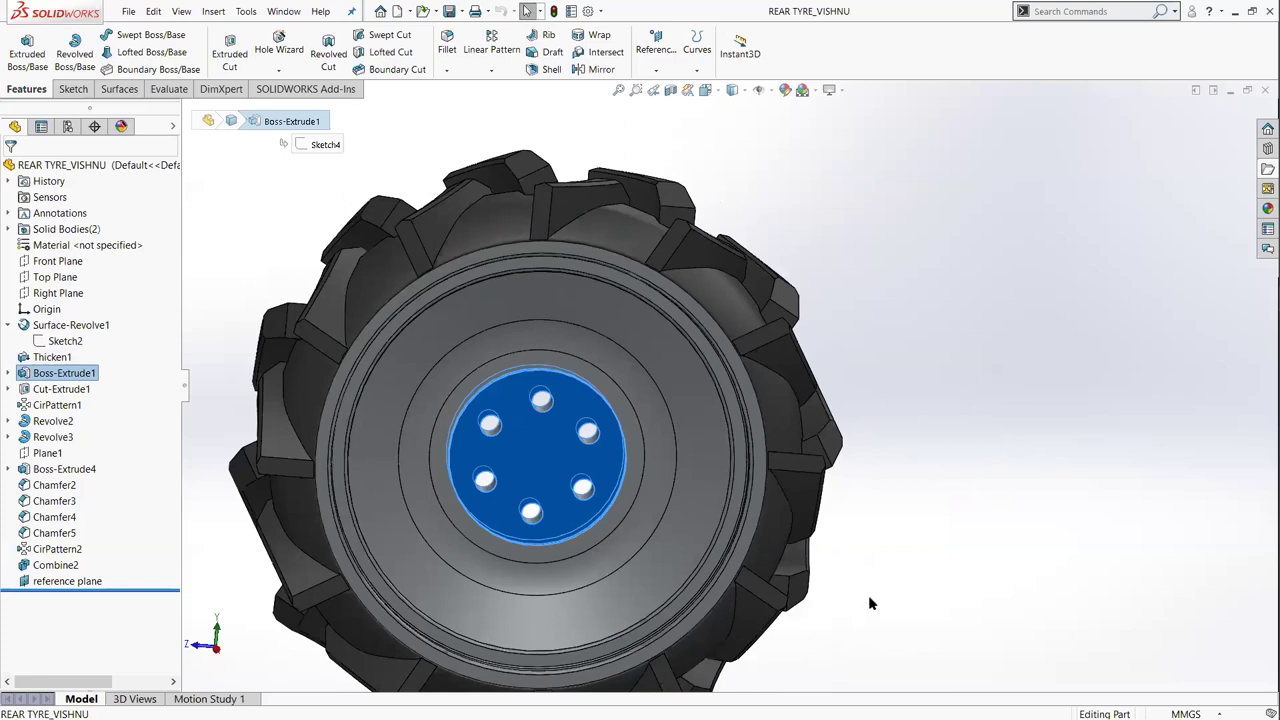
pyautogui.hotkey('ctrl', 'shift', 'z')
pyautogui.hotkey('ctrl', 'shift', 'z')
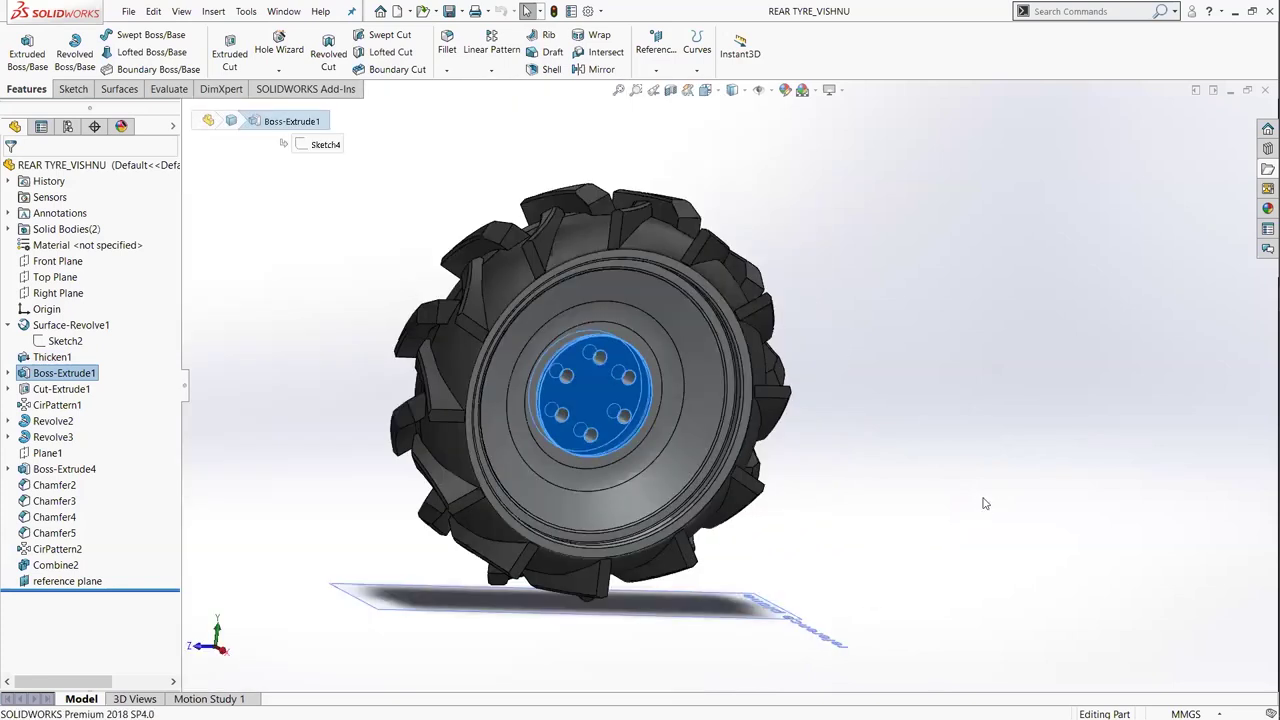
pyautogui.hotkey('ctrl', 'shift', 'z')
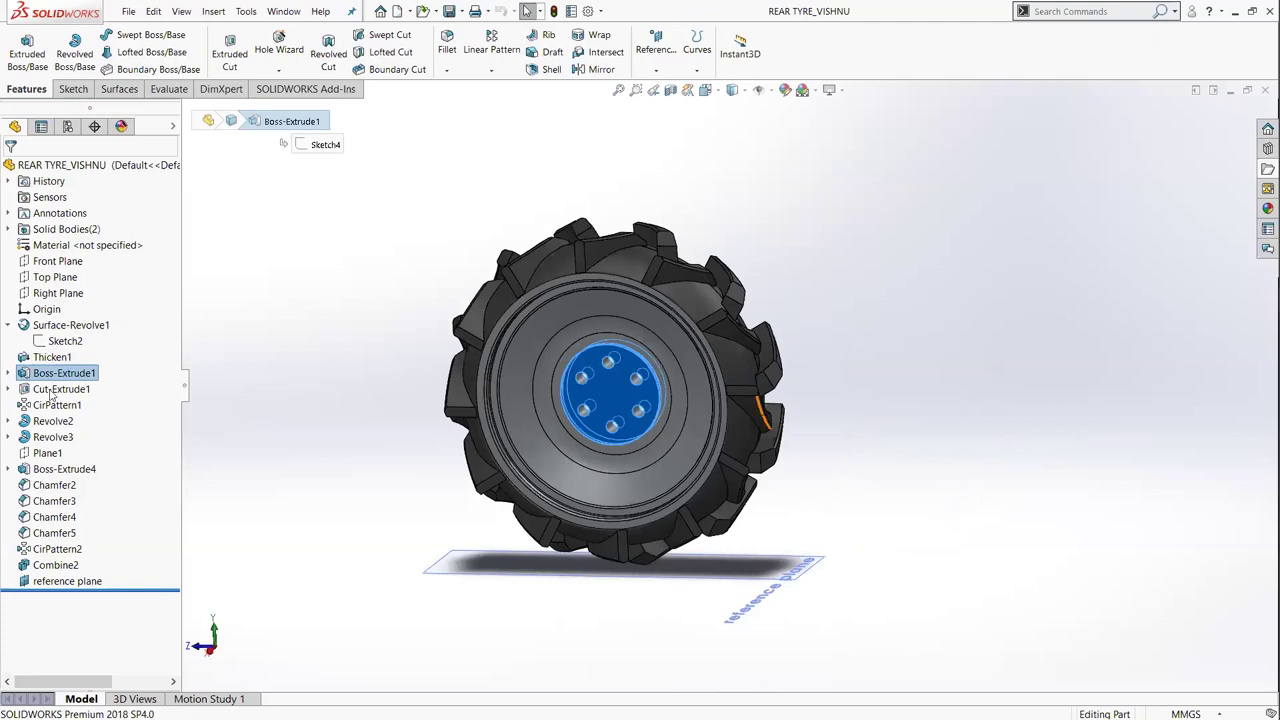
pyautogui.press('Down')
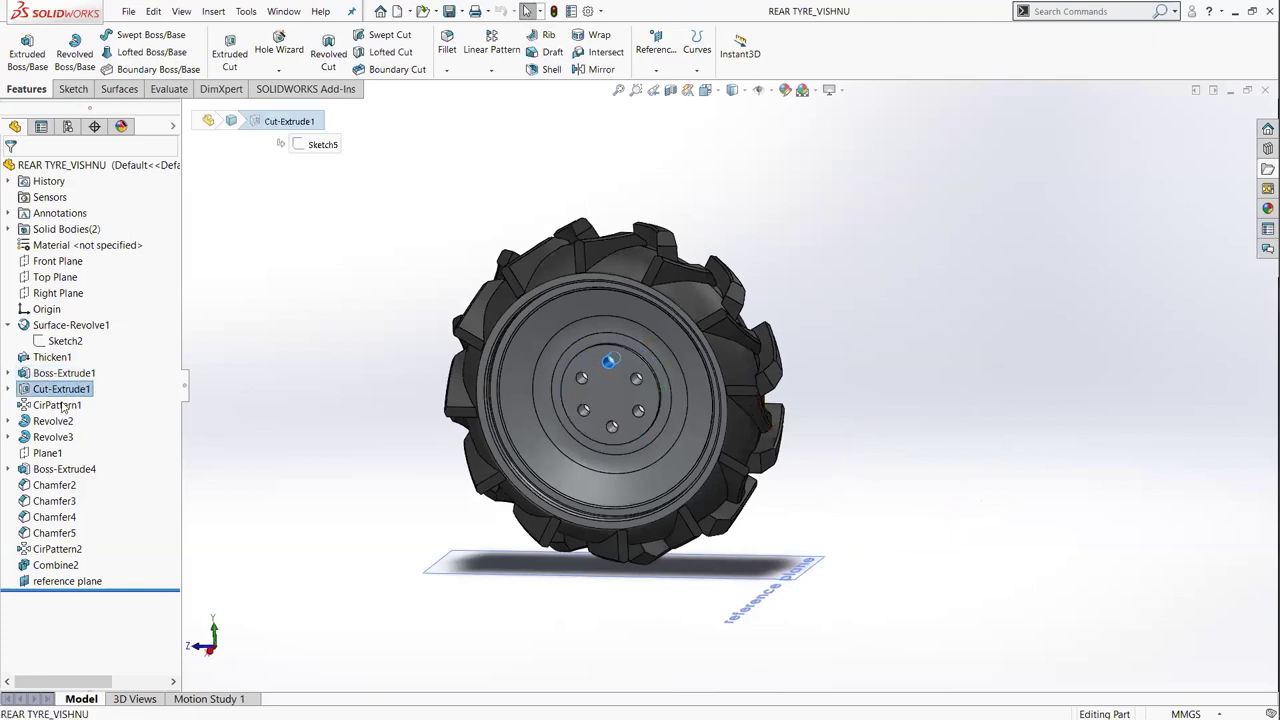
pyautogui.press('Down')
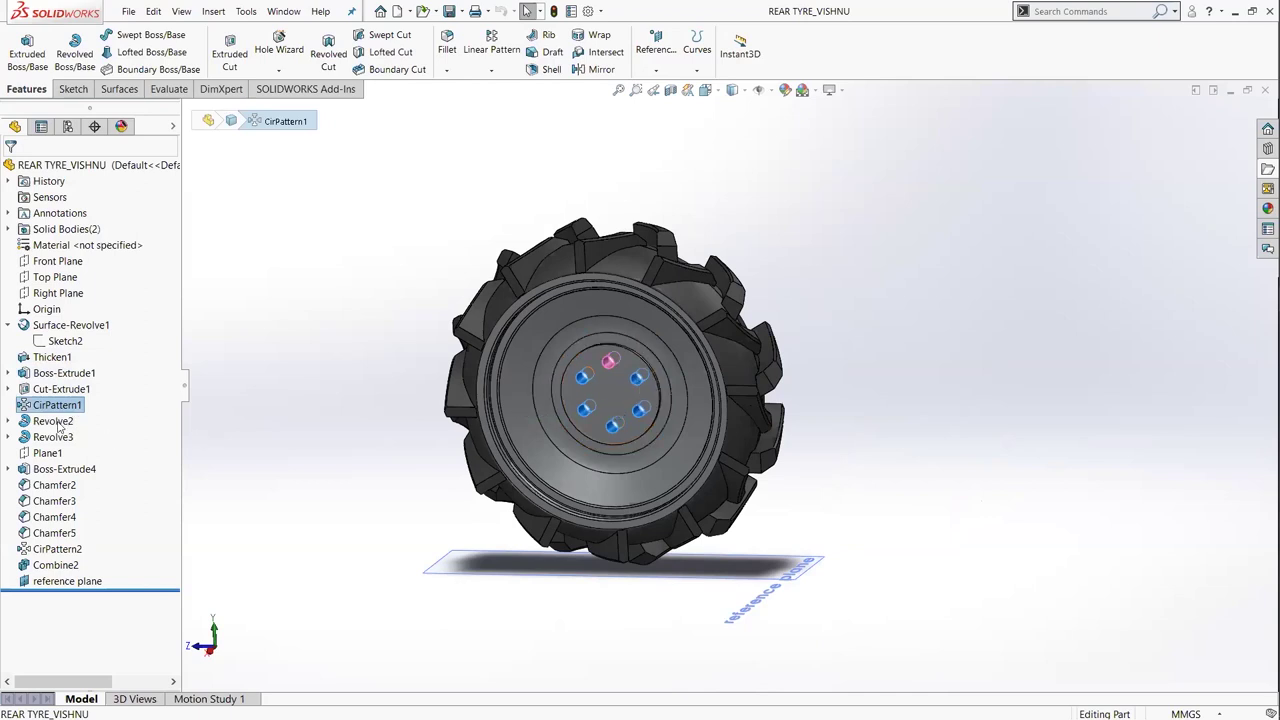
pyautogui.press('Down')
# Expand Revolve2 and show Sketch6 on the wheel, orbiting to view it at an angle
pyautogui.moveTo(556, 439)
pyautogui.mouseDown(button='middle')
pyautogui.moveTo(795, 603)
pyautogui.moveTo(520, 356)
pyautogui.mouseUp(button='middle')
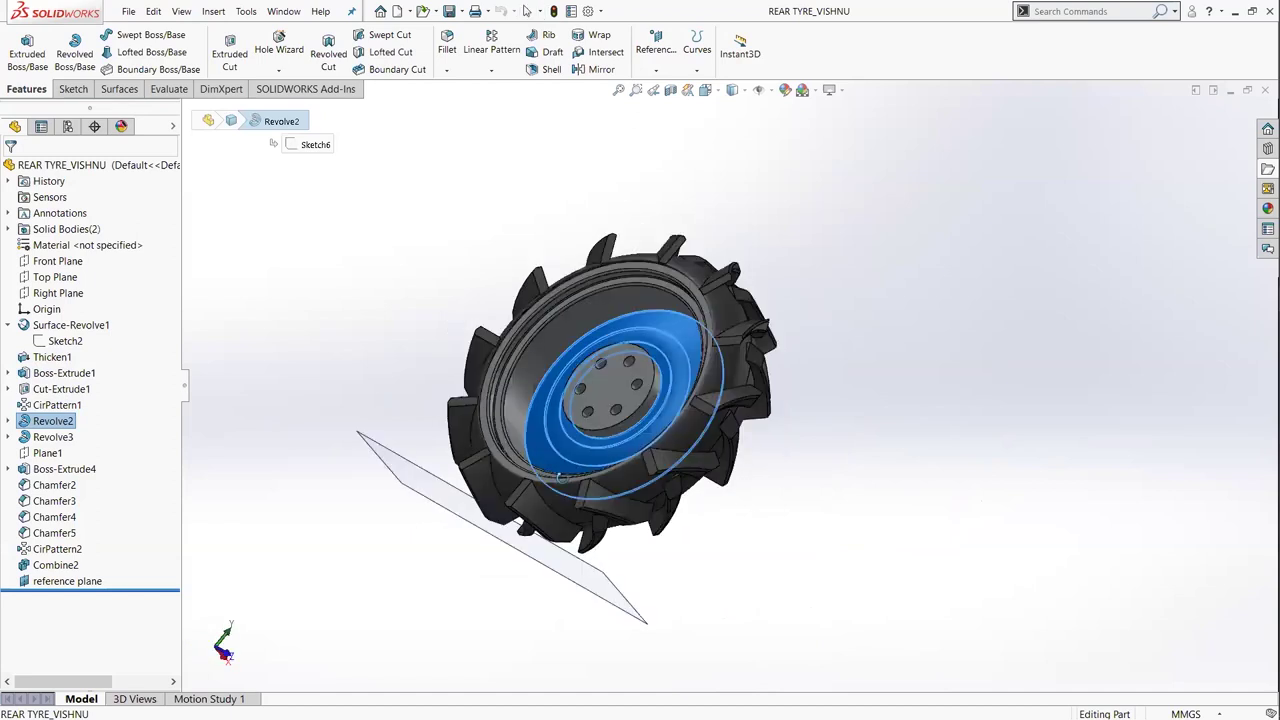
pyautogui.moveTo(564, 478); pyautogui.dragTo(612, 448, button='middle')
pyautogui.click(8, 421)
pyautogui.click(47, 441)
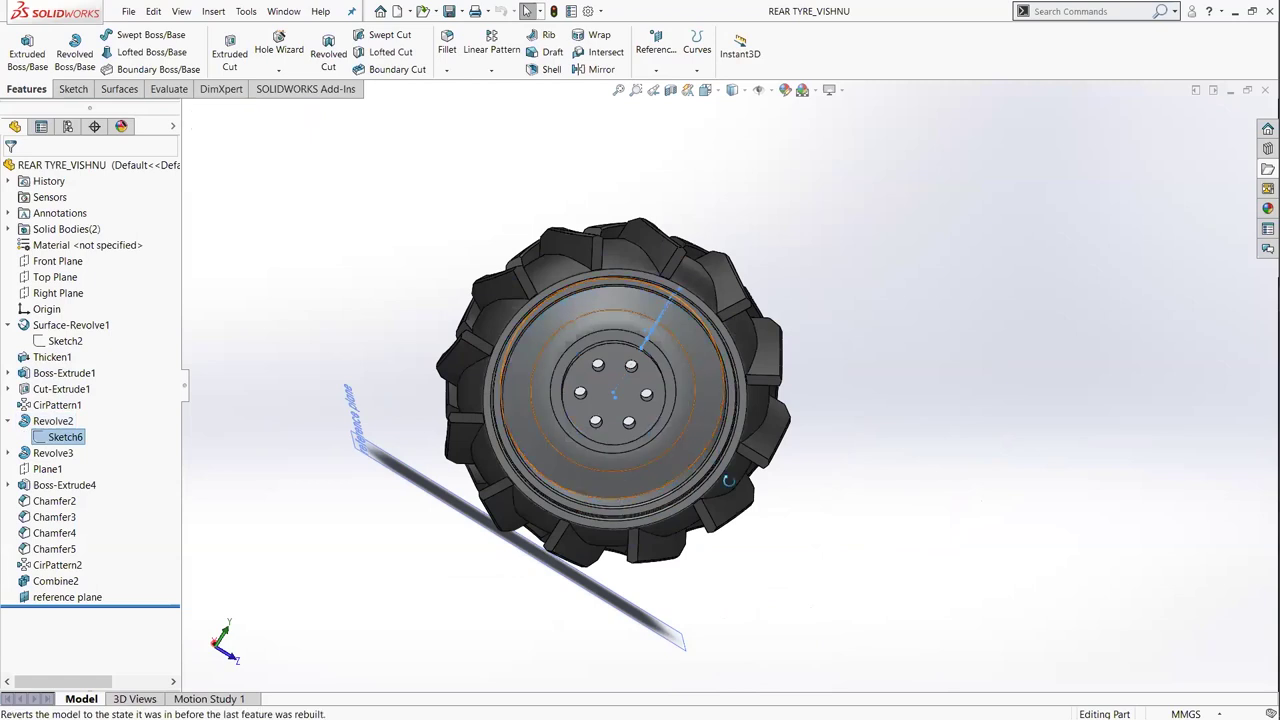
pyautogui.moveTo(760, 508); pyautogui.dragTo(750, 430, button='middle')
pyautogui.moveTo(621, 437); pyautogui.dragTo(750, 527, button='middle')
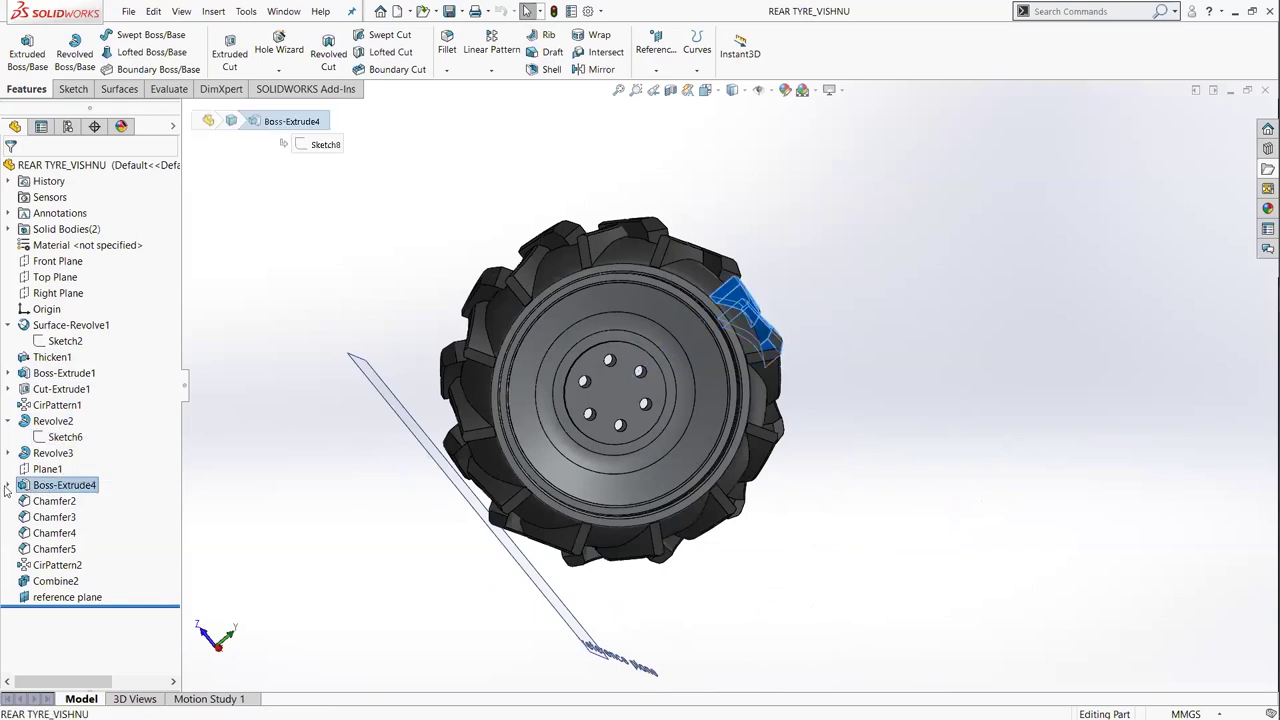
# Expand Boss-Extrude4 and show Sketch8, zooming in to inspect the tread lugs close up
pyautogui.click(8, 485)
pyautogui.click(62, 501)
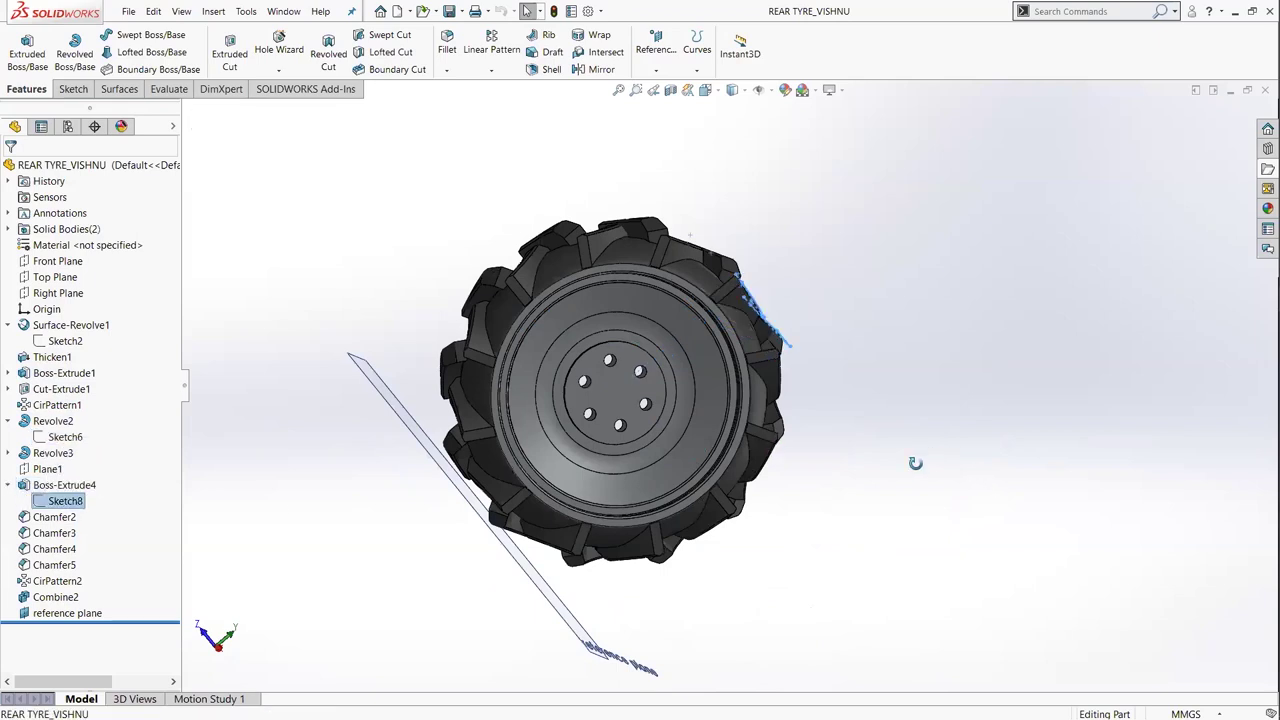
pyautogui.moveTo(914, 463); pyautogui.dragTo(600, 497, button='middle')
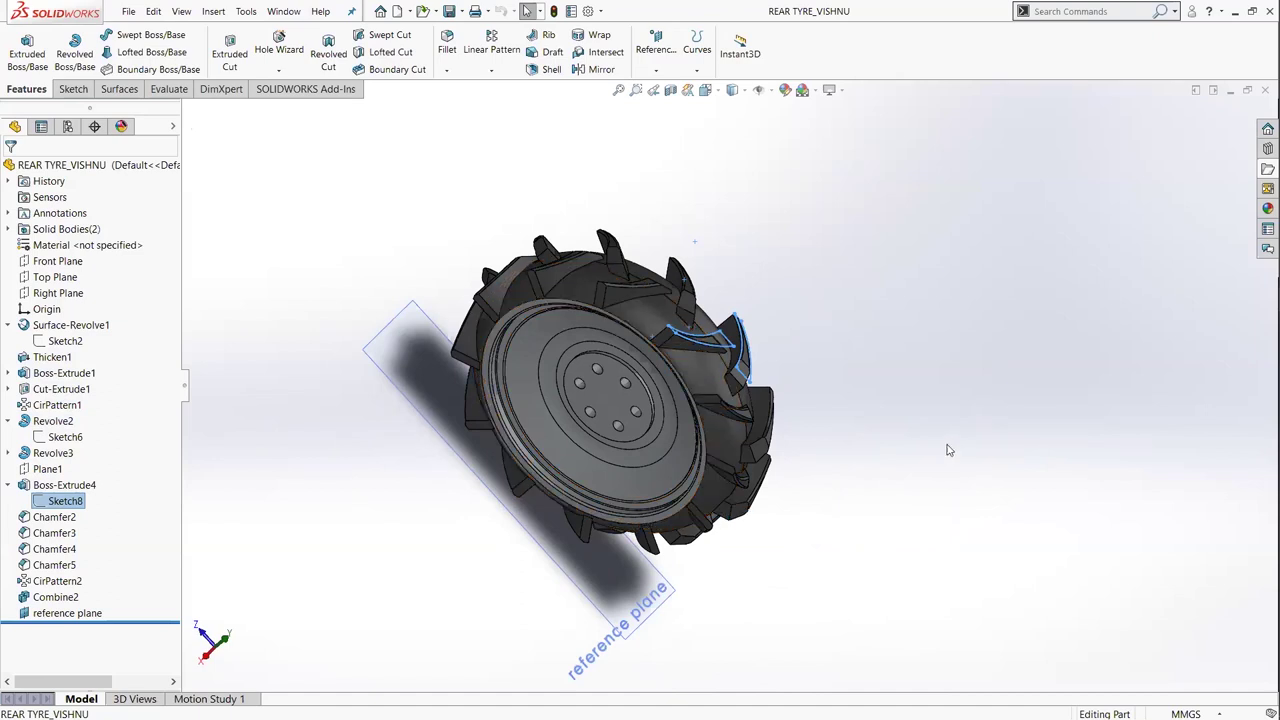
pyautogui.moveTo(965, 479); pyautogui.dragTo(741, 382, button='middle')
pyautogui.scroll(-3, 741, 382)
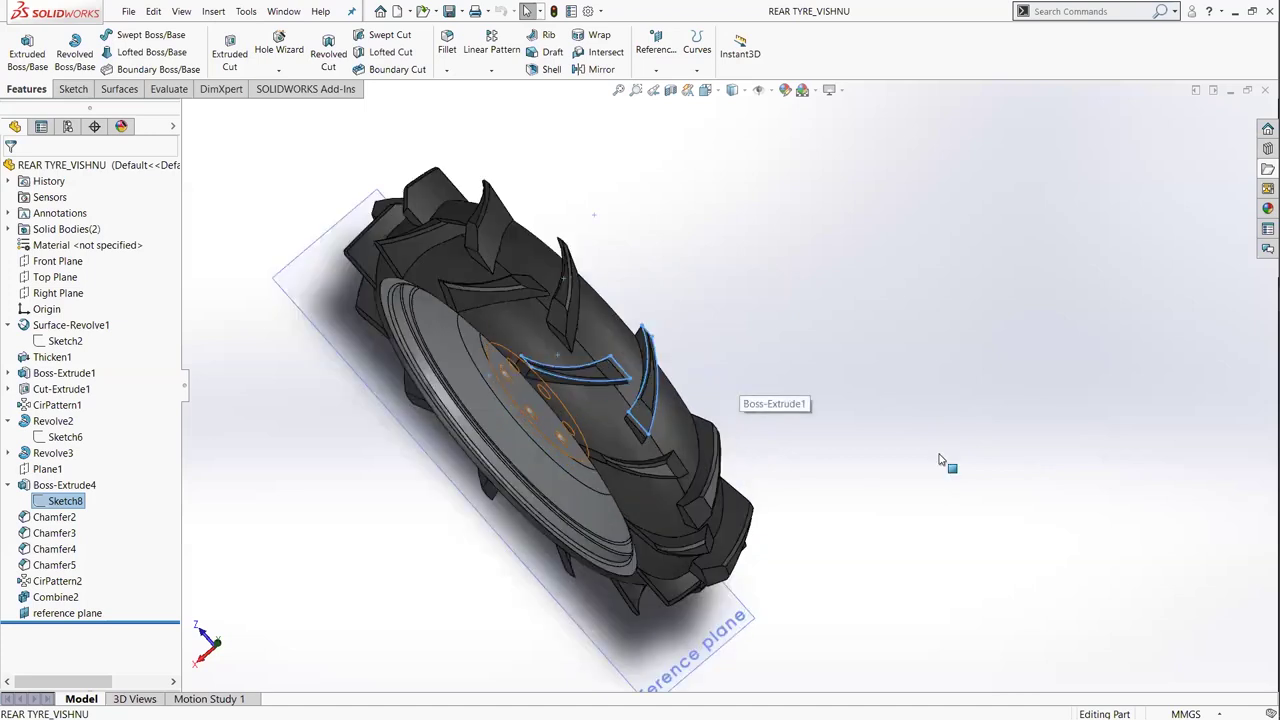
pyautogui.scroll(-3, 950, 460)
pyautogui.scroll(-2, 1036, 389)
pyautogui.scroll(-2, 1050, 395)
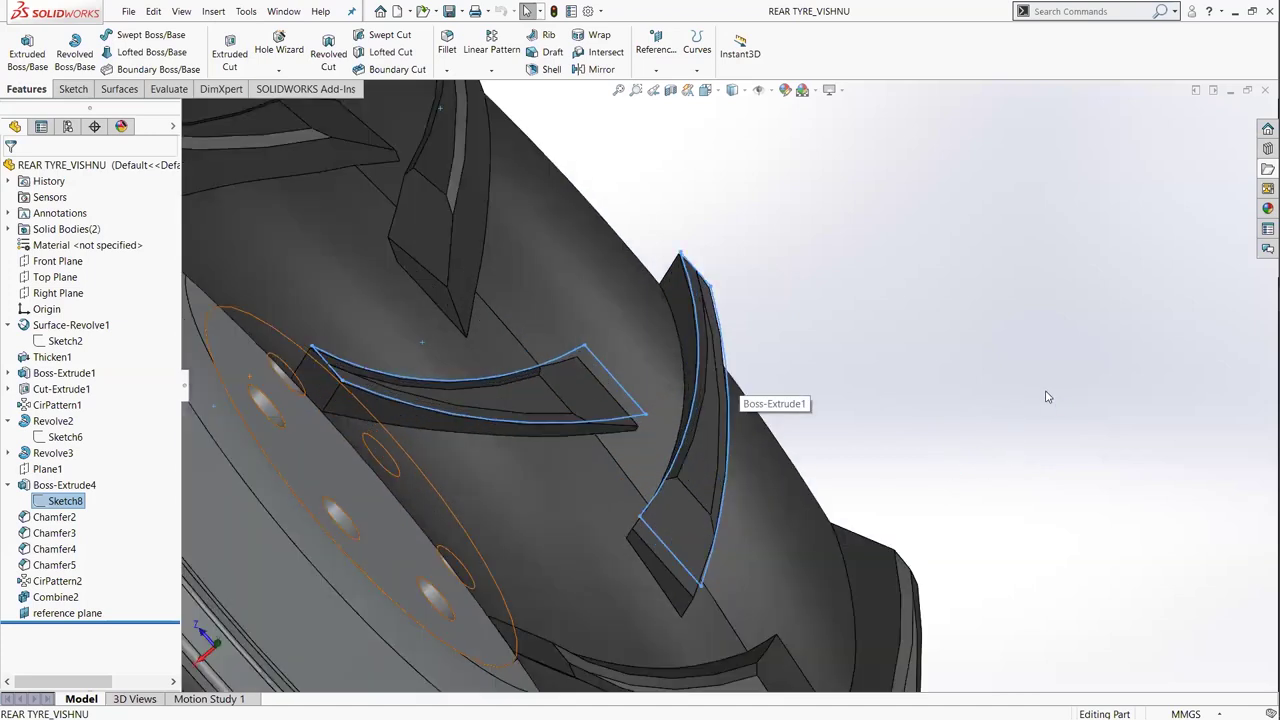
pyautogui.moveTo(848, 453); pyautogui.dragTo(719, 339, button='middle')
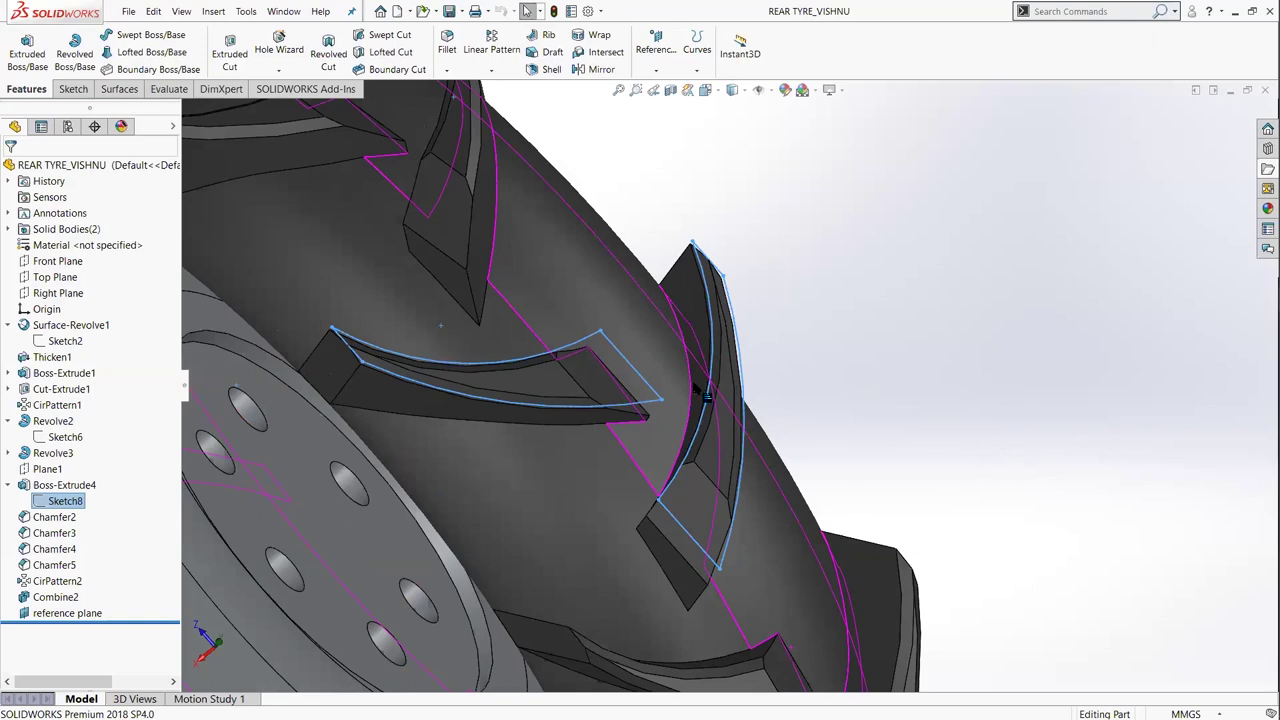
pyautogui.scroll(-2, 1030, 470)
pyautogui.moveTo(984, 472); pyautogui.dragTo(864, 494, button='middle')
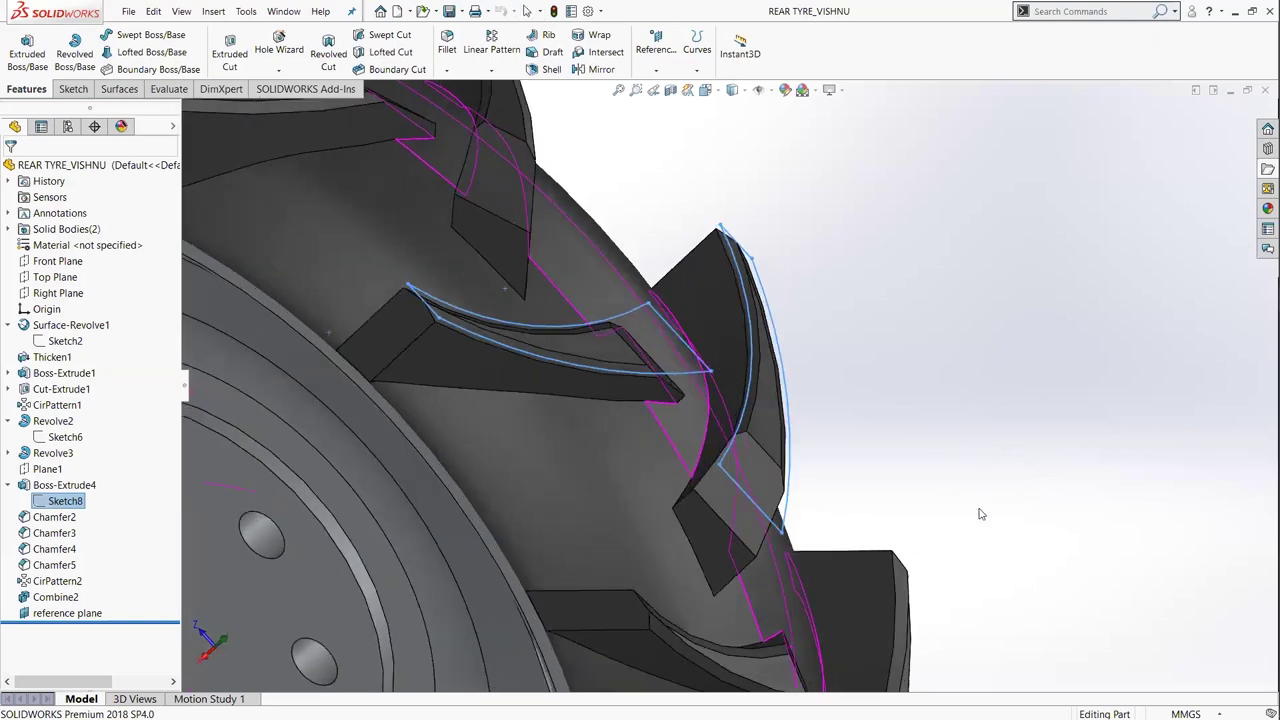
pyautogui.scroll(3, 917, 435)
pyautogui.scroll(3, 700, 440)
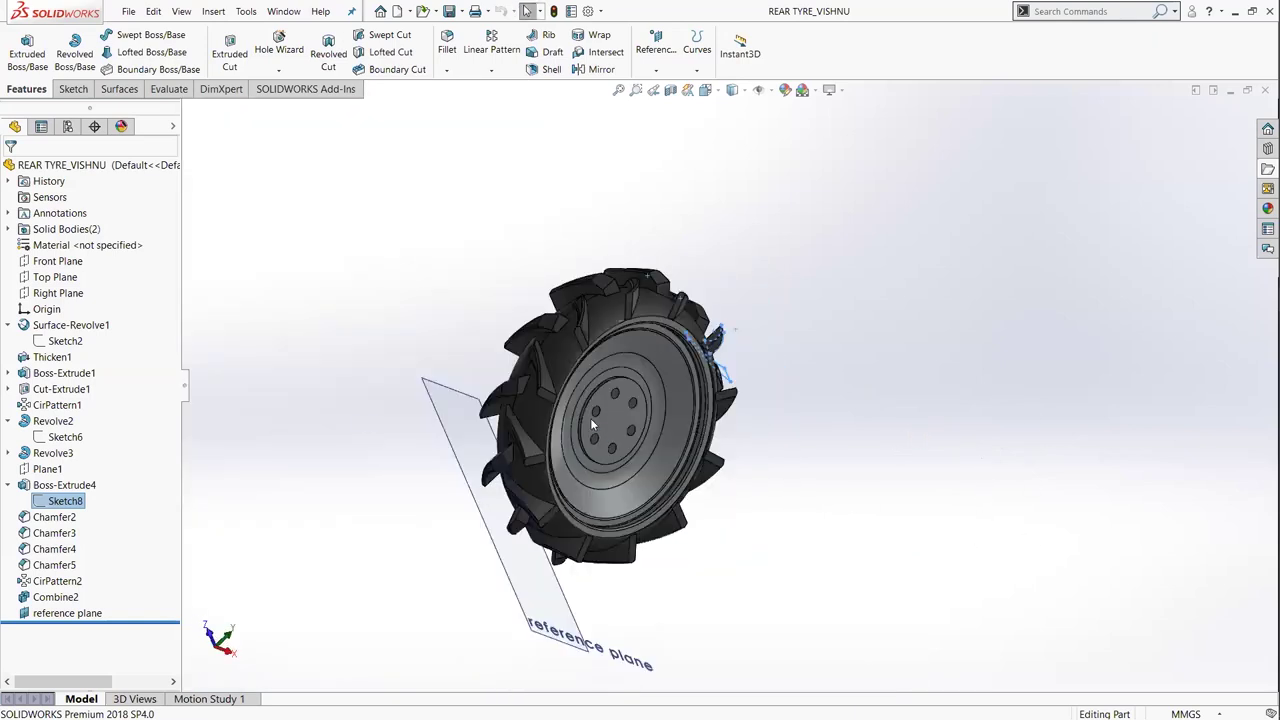
pyautogui.moveTo(502, 592); pyautogui.dragTo(766, 443, button='middle')
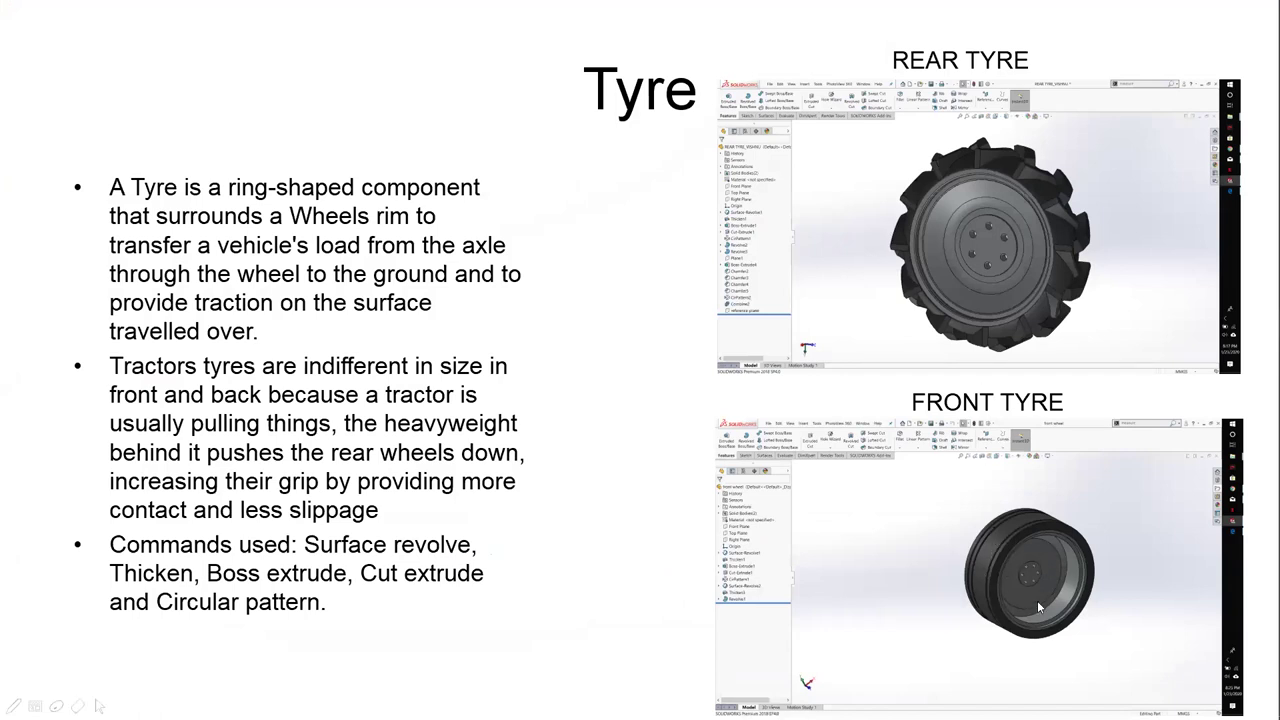
# Step forward to the Front body slide on headlight and indicator LEDs
pyautogui.press('Right')
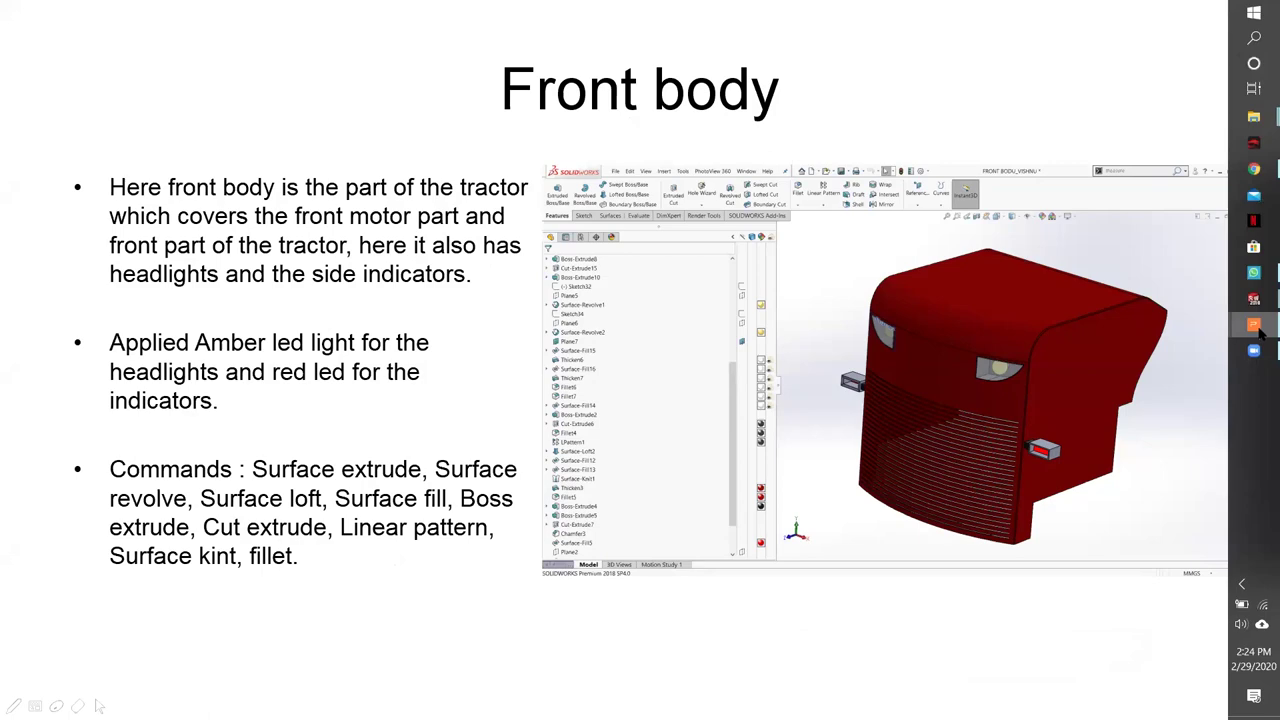
# Switch to the FRONT BODU_VISHNU part and expand Surface-Extrude1, orbiting to view its sketch
pyautogui.moveTo(1254, 324)
pyautogui.click(1100, 430)
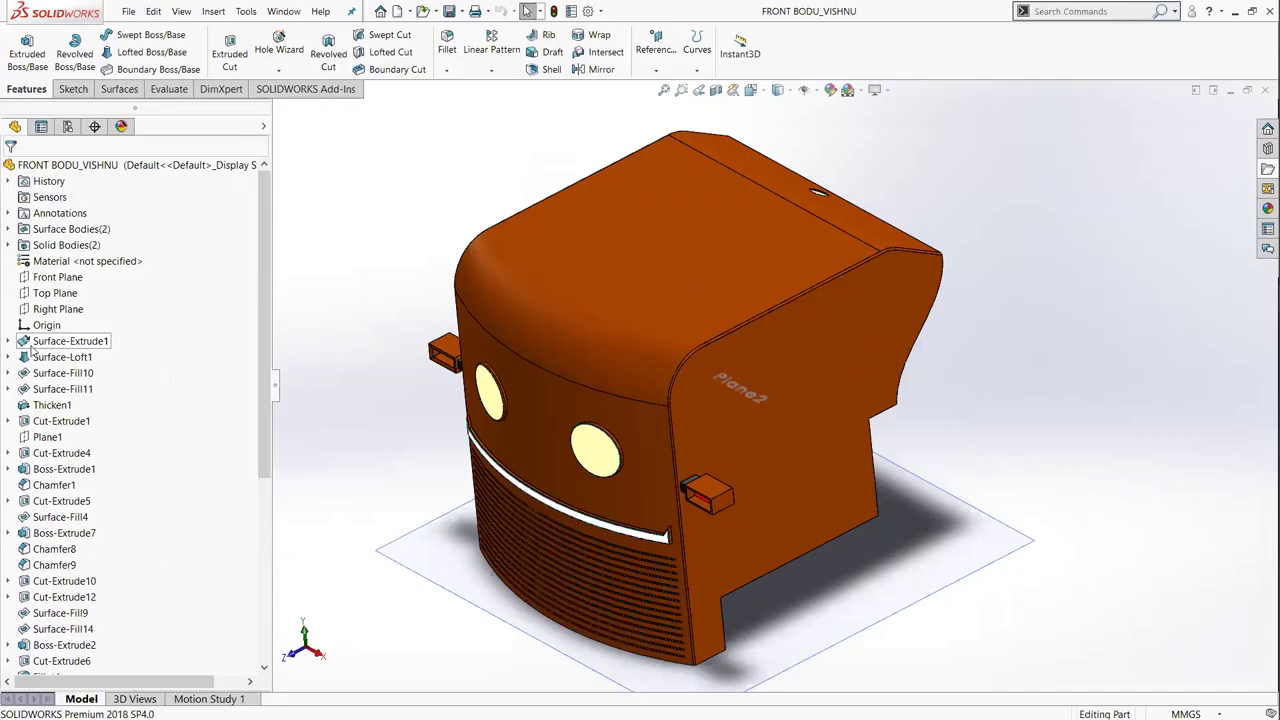
pyautogui.click(30, 344)
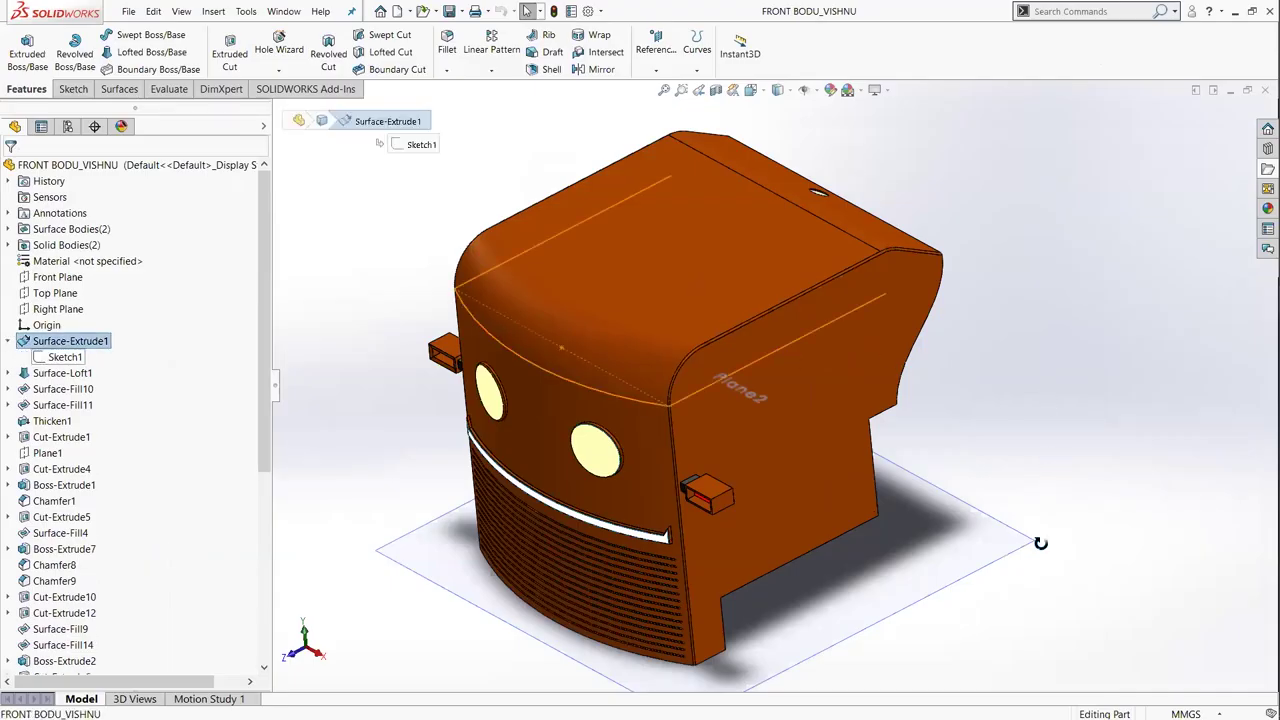
pyautogui.moveTo(1040, 543); pyautogui.dragTo(1087, 565, button='middle')
pyautogui.moveTo(348, 422); pyautogui.dragTo(1180, 562, button='middle')
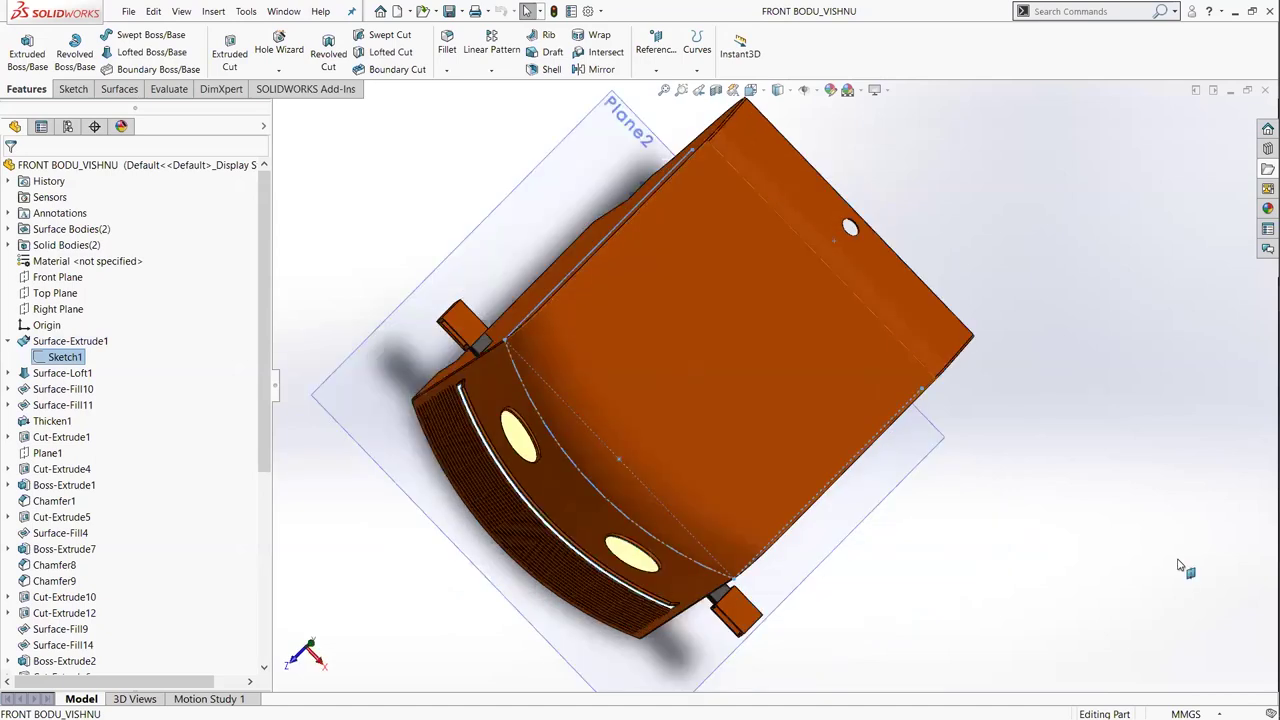
pyautogui.moveTo(1067, 399); pyautogui.dragTo(1078, 379, button='middle')
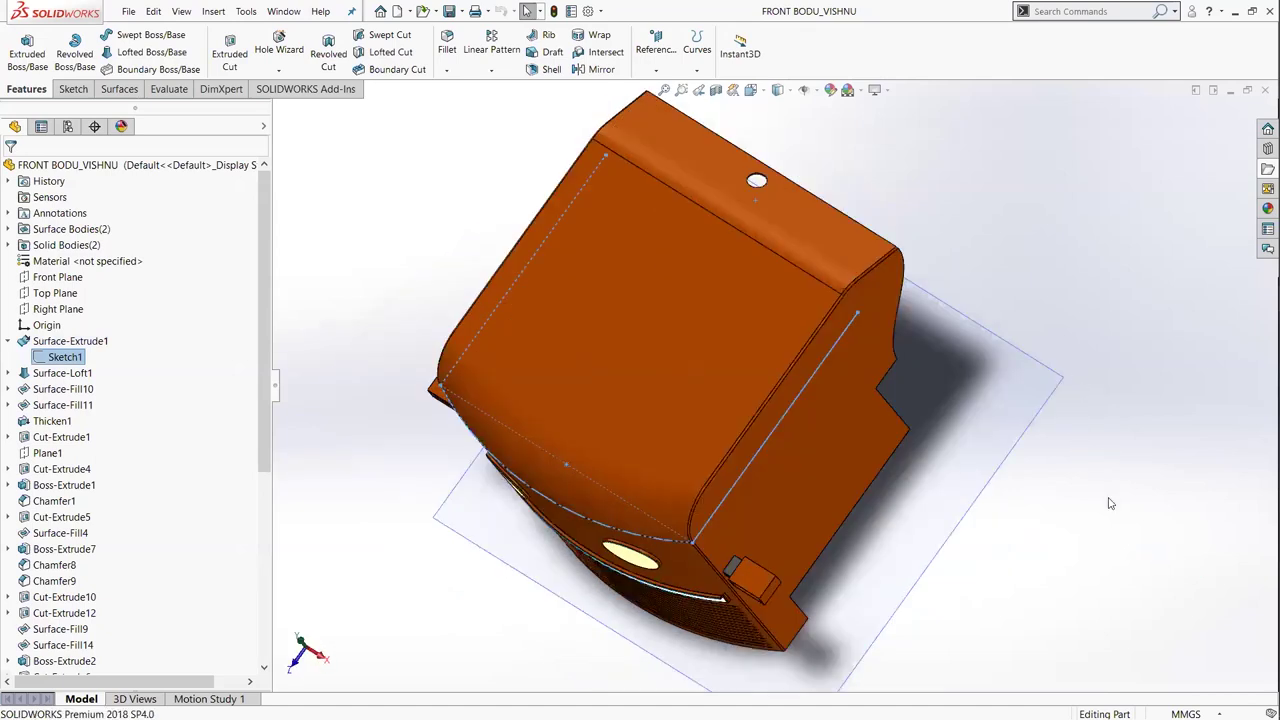
pyautogui.moveTo(1111, 487); pyautogui.dragTo(1124, 425, button='middle')
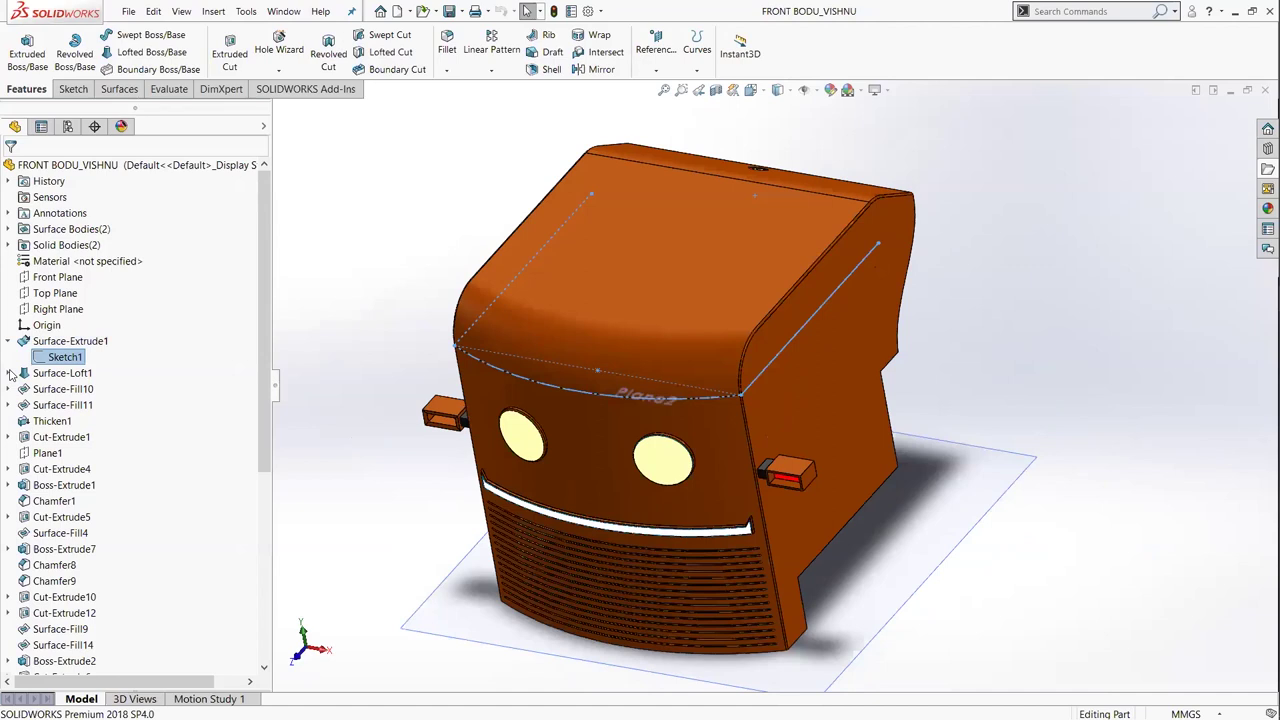
# Expand Surface-Loft1, show Sketch20 and Sketch19, and pick the top face's Thicken1
pyautogui.click(52, 376)
pyautogui.click(60, 389)
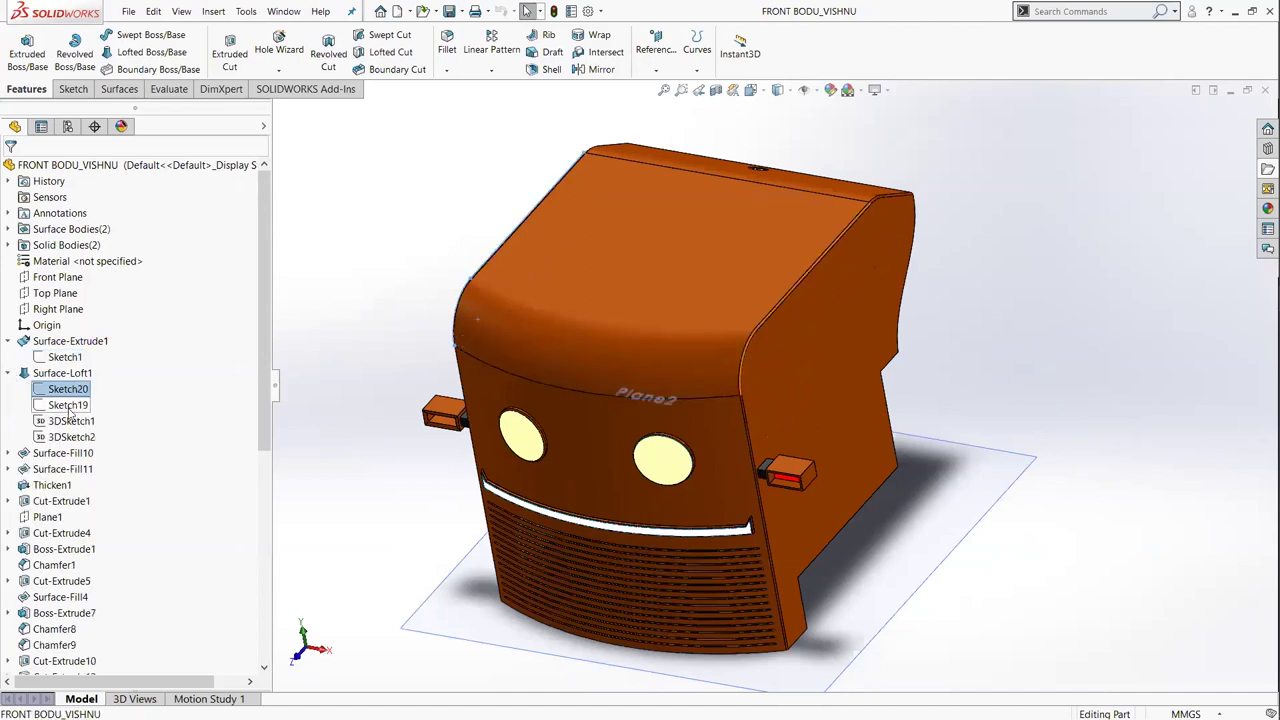
pyautogui.click(68, 405)
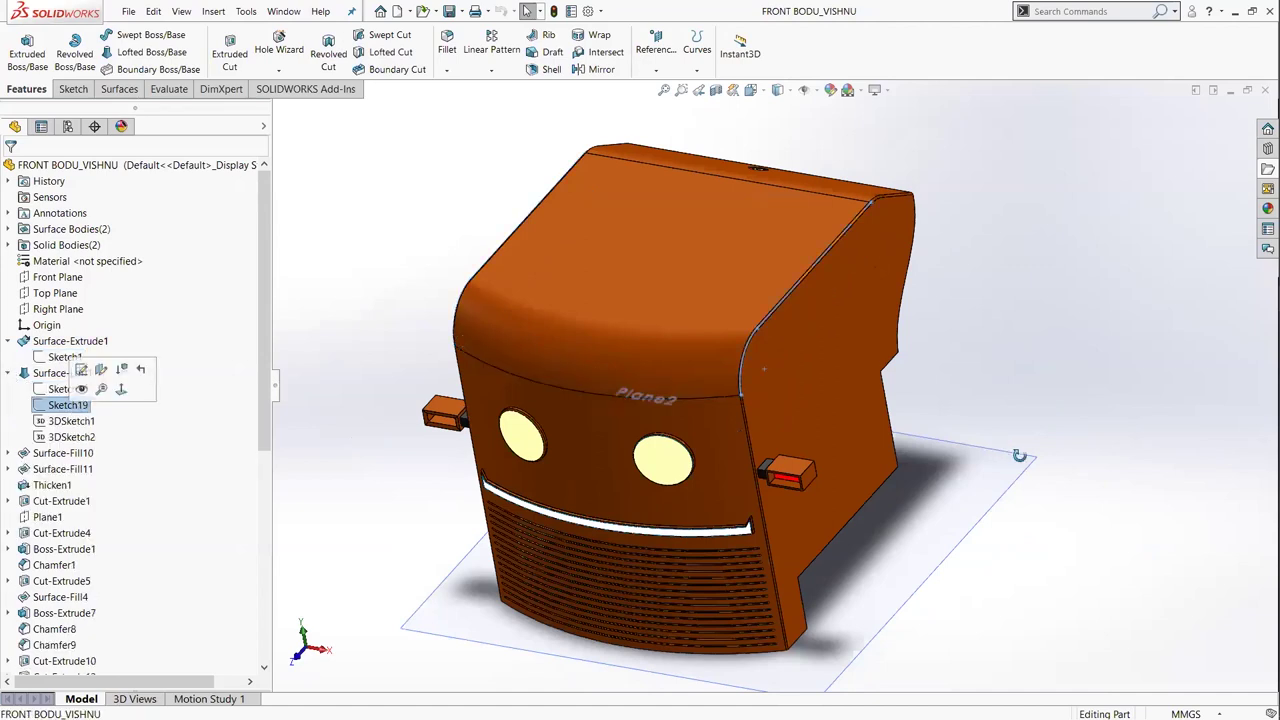
pyautogui.moveTo(1040, 463); pyautogui.dragTo(620, 321, button='middle')
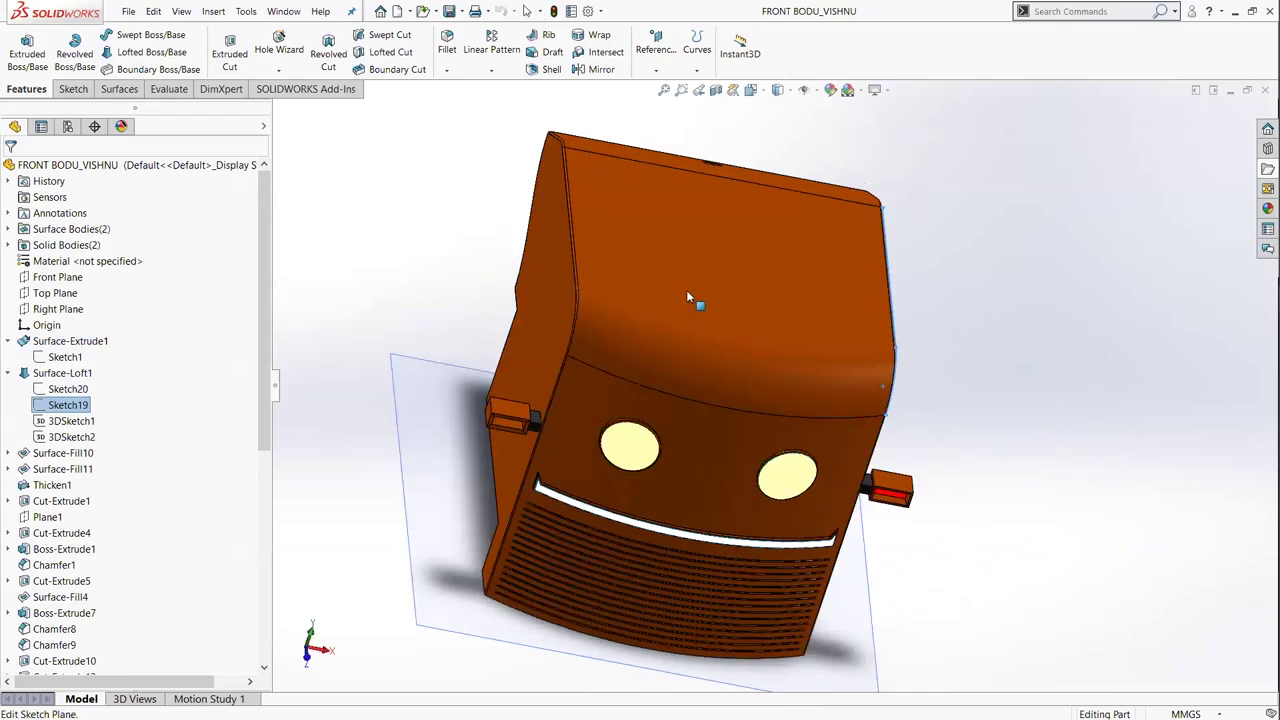
pyautogui.click(740, 257)
pyautogui.moveTo(940, 425)
pyautogui.mouseDown(button='middle')
pyautogui.moveTo(348, 517)
pyautogui.moveTo(163, 520)
pyautogui.mouseUp(button='middle')
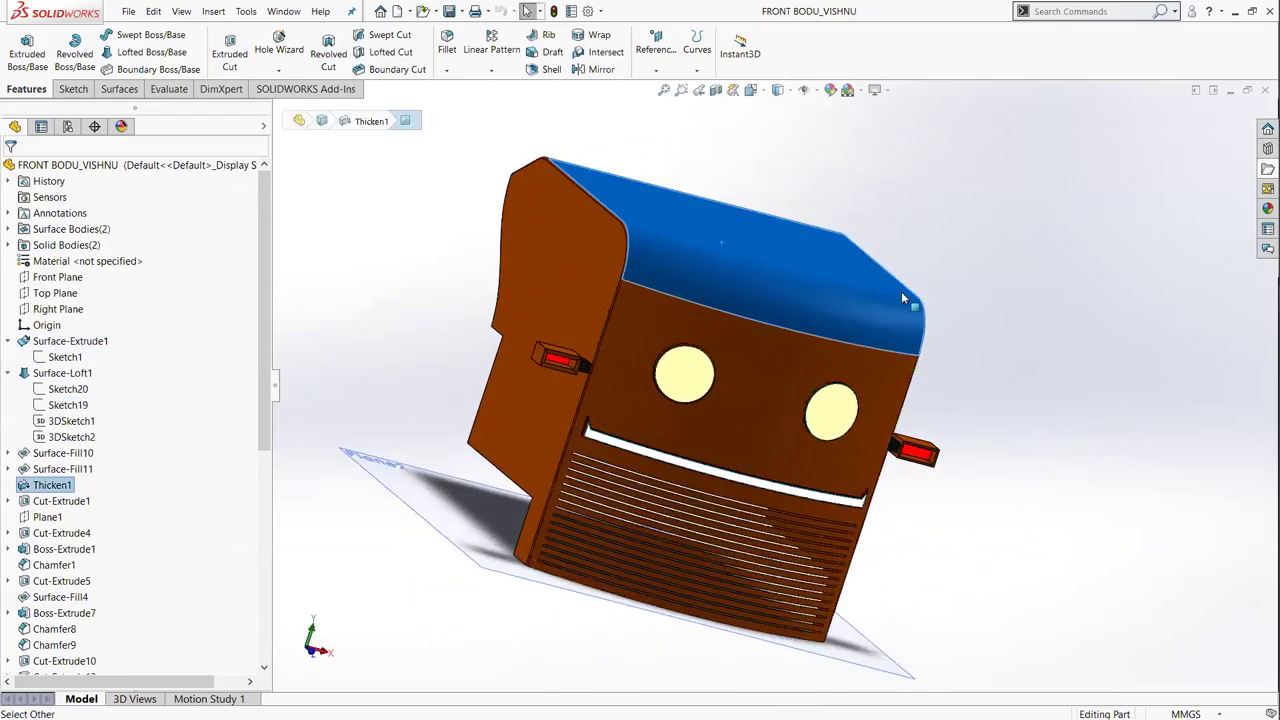
pyautogui.moveTo(513, 467); pyautogui.dragTo(75, 508, button='middle')
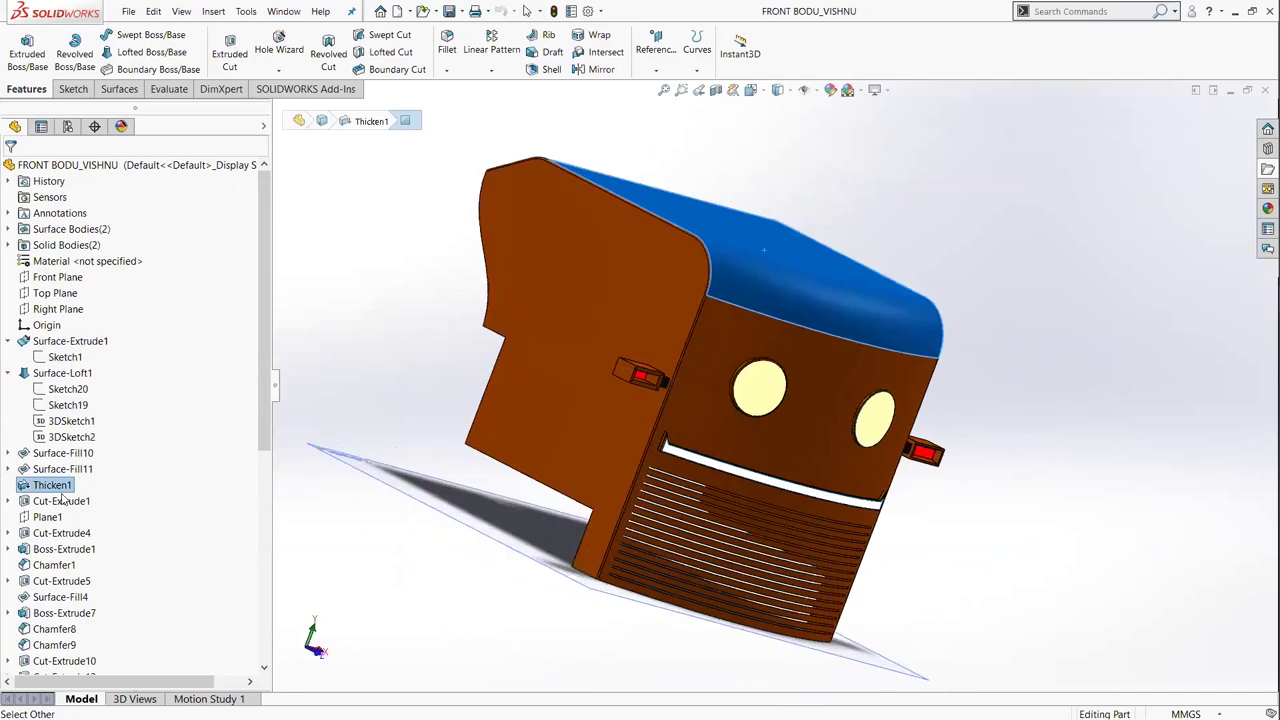
# Show Cut-Extrude1's Sketch2 and Cut-Extrude4's Sketch3 grille cut profiles on the model
pyautogui.click(75, 508)
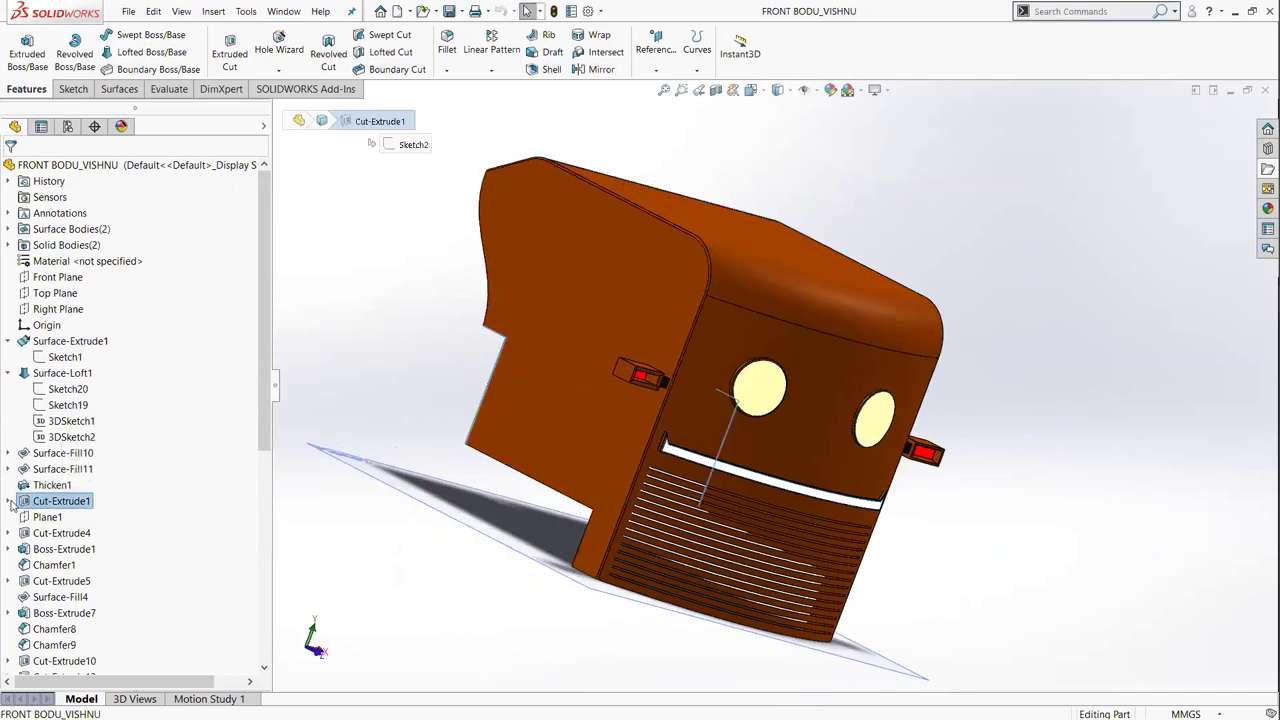
pyautogui.click(54, 517)
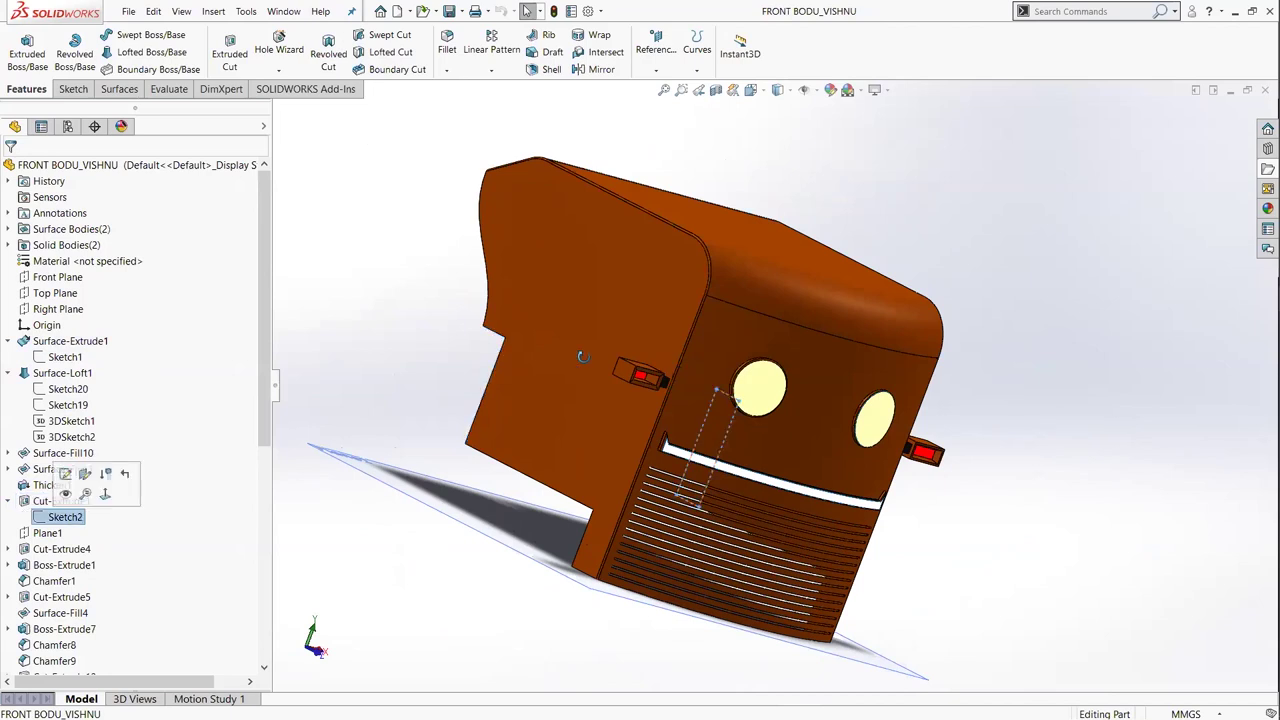
pyautogui.moveTo(1063, 456)
pyautogui.mouseDown(button='middle')
pyautogui.moveTo(1088, 459)
pyautogui.moveTo(1135, 424)
pyautogui.moveTo(1076, 455)
pyautogui.mouseUp(button='middle')
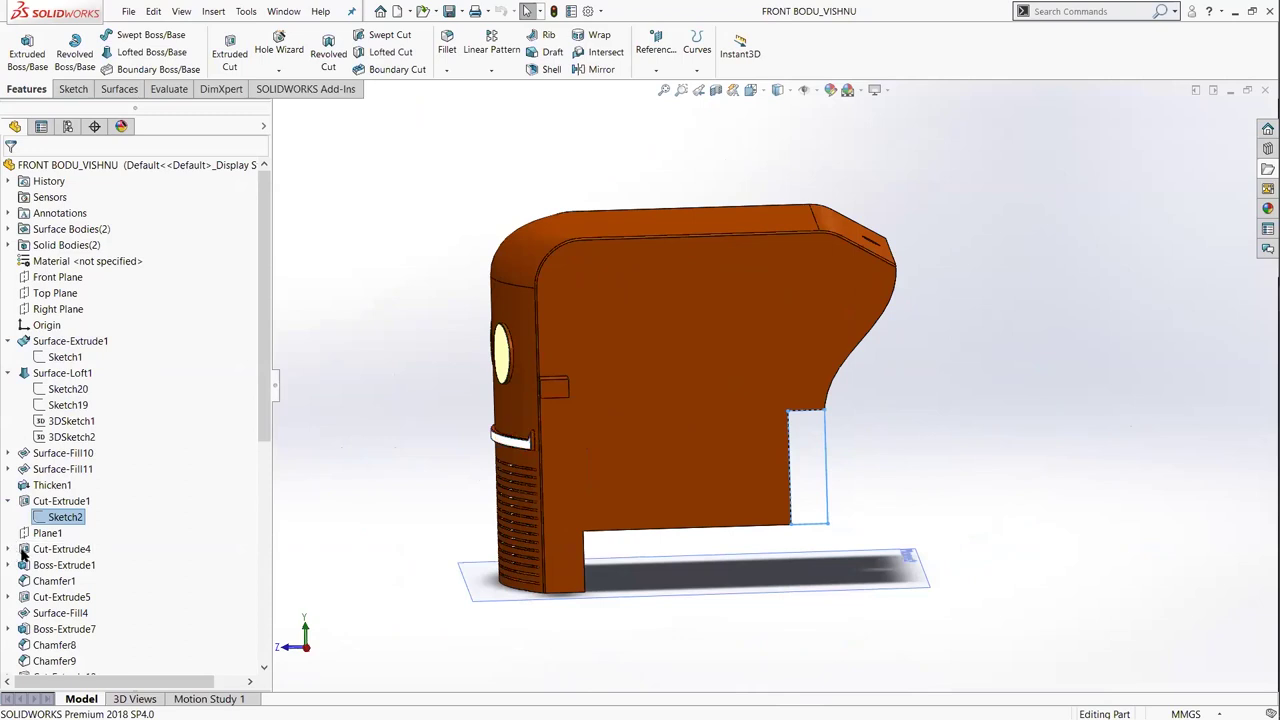
pyautogui.click(44, 556)
pyautogui.click(47, 566)
pyautogui.moveTo(420, 515)
pyautogui.mouseDown(button='middle')
pyautogui.moveTo(622, 508)
pyautogui.moveTo(650, 483)
pyautogui.moveTo(713, 480)
pyautogui.moveTo(752, 432)
pyautogui.mouseUp(button='middle')
pyautogui.scroll(2, 752, 432)
pyautogui.scroll(-3, 752, 432)
pyautogui.scroll(-2, 752, 432)
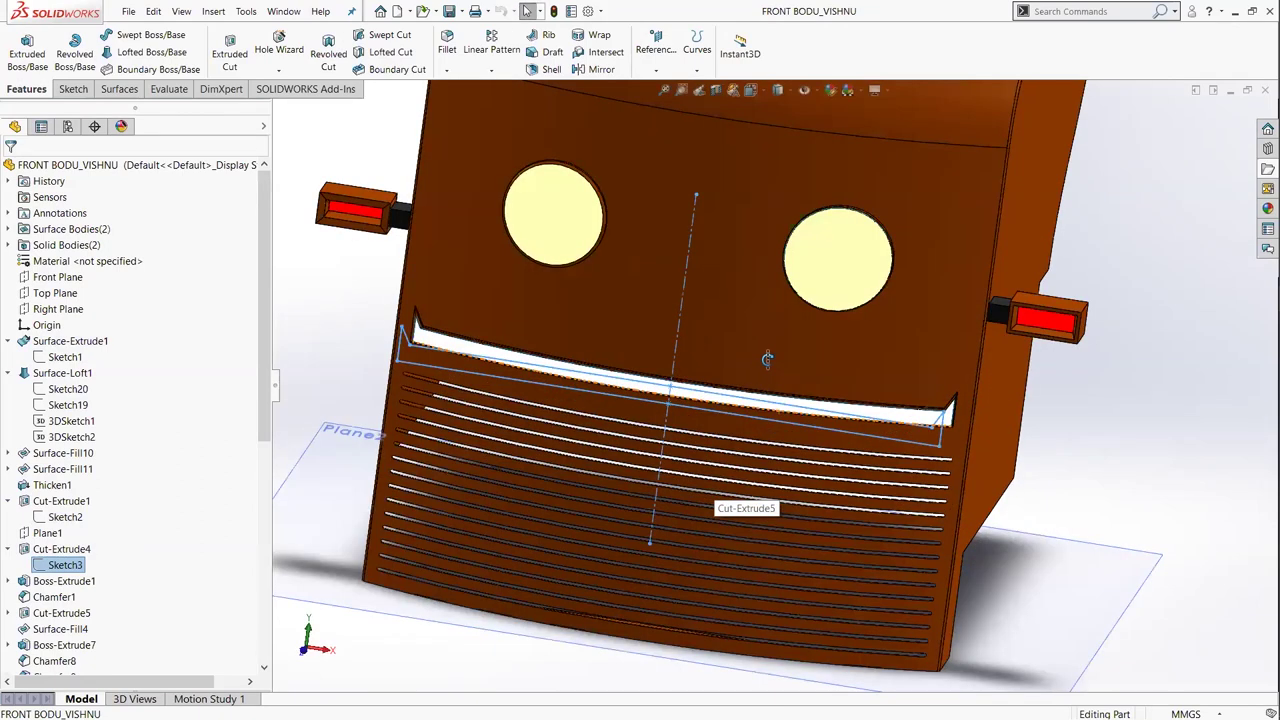
pyautogui.moveTo(968, 334); pyautogui.dragTo(559, 212, button='middle')
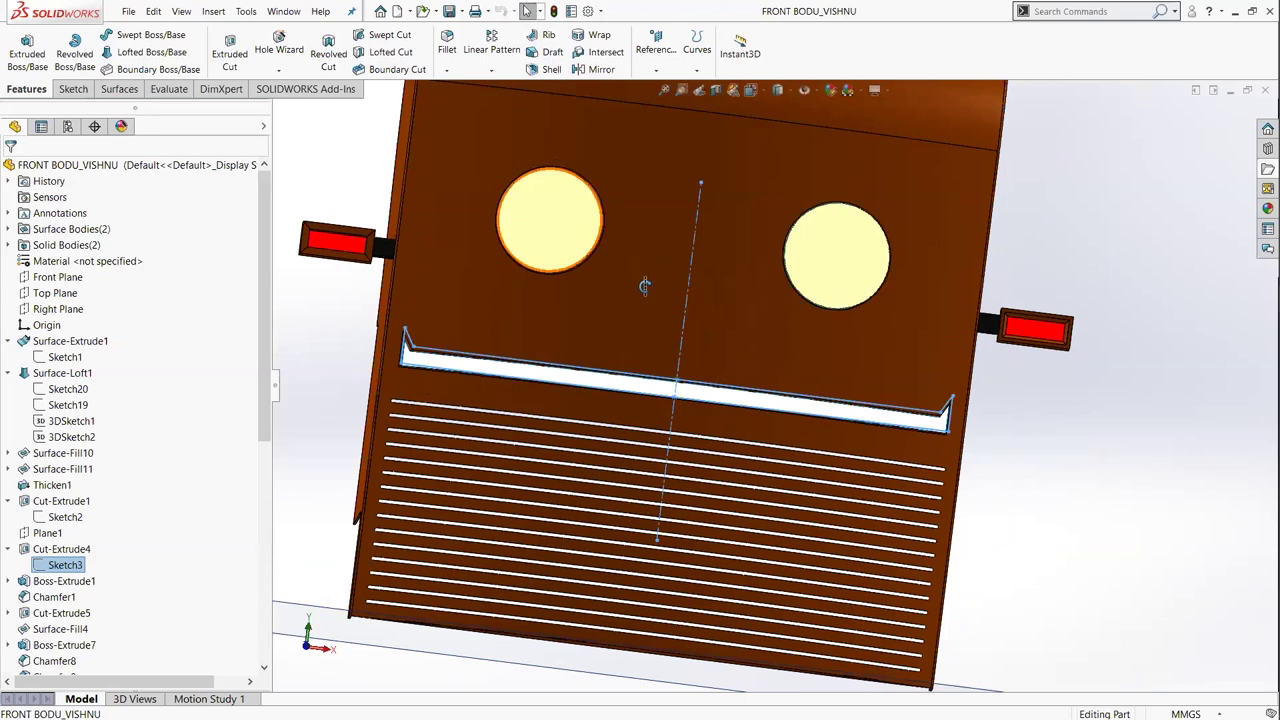
pyautogui.press('Left')
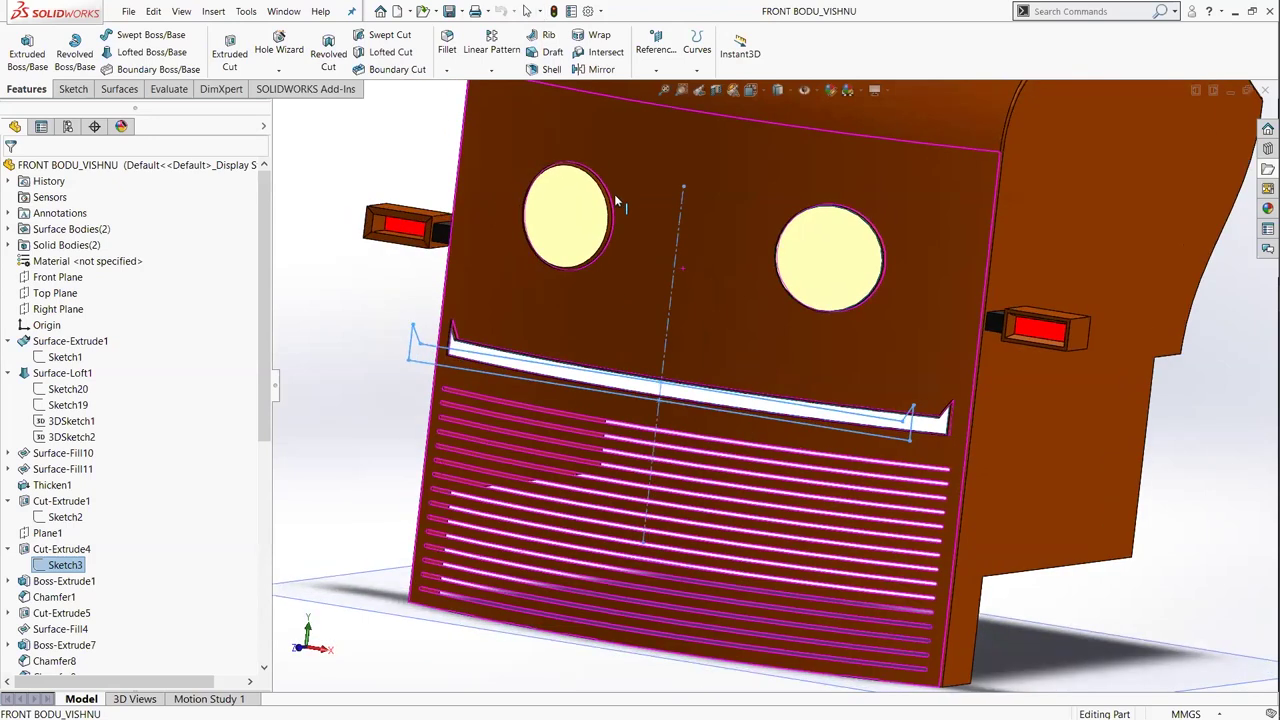
pyautogui.press('Left')
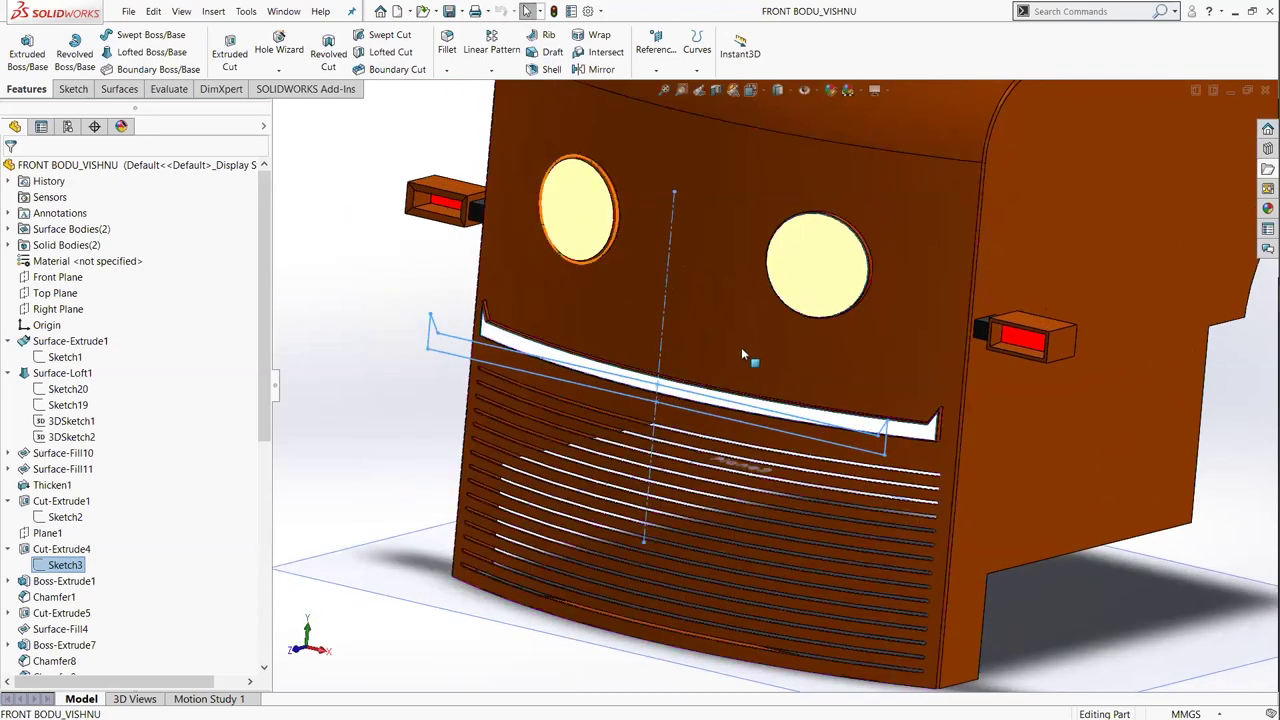
pyautogui.scroll(3, 739, 336)
pyautogui.scroll(-3, 710, 380)
pyautogui.scroll(-3, 690, 420)
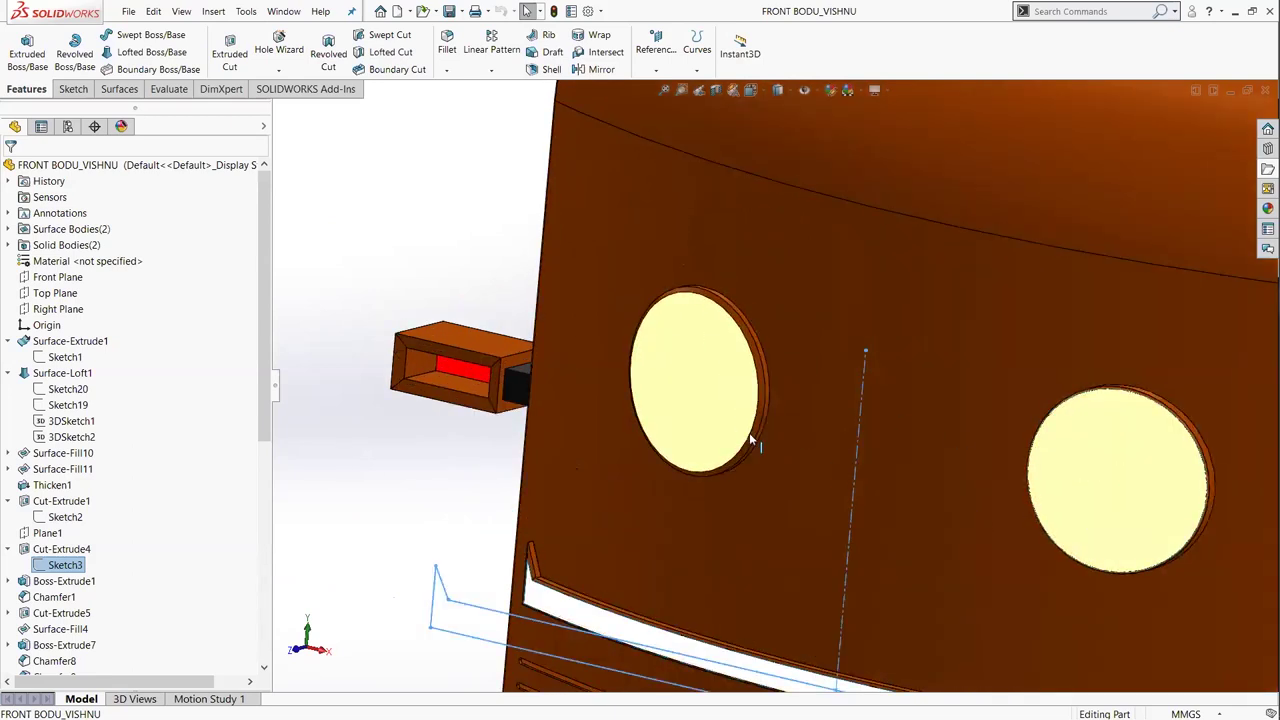
pyautogui.click(468, 377)
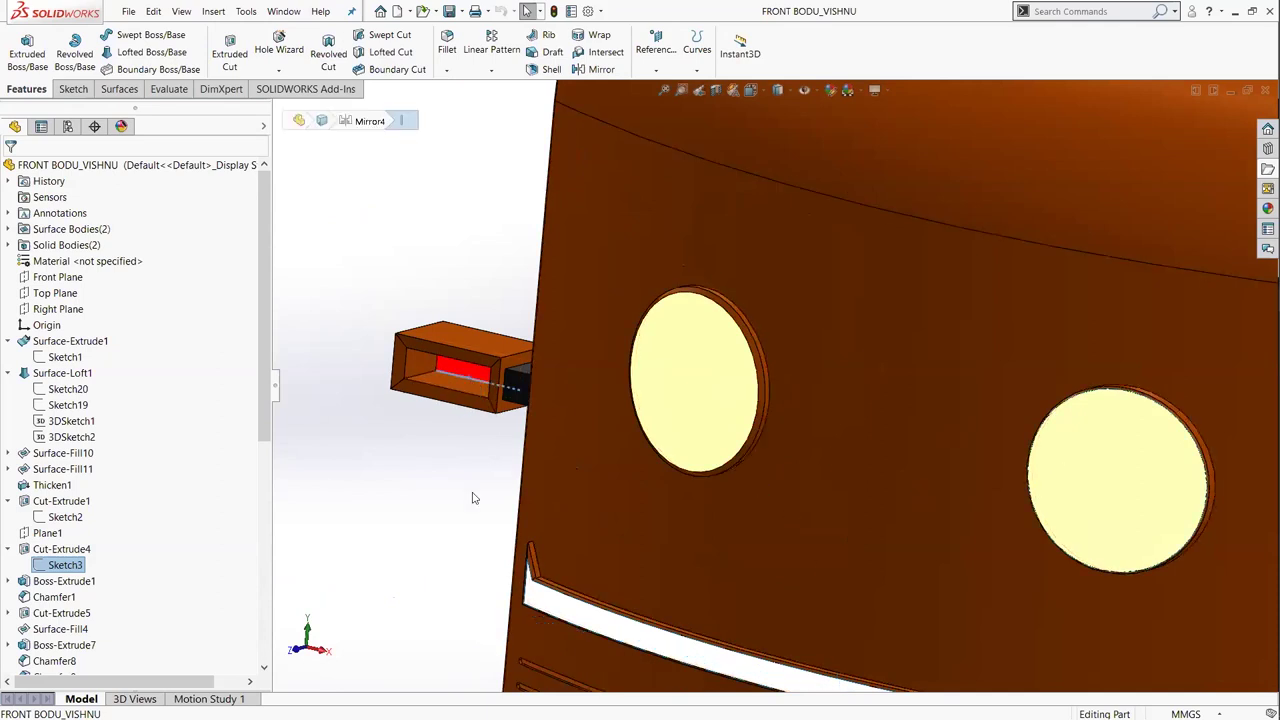
pyautogui.scroll(2, 475, 525)
pyautogui.scroll(3, 474, 594)
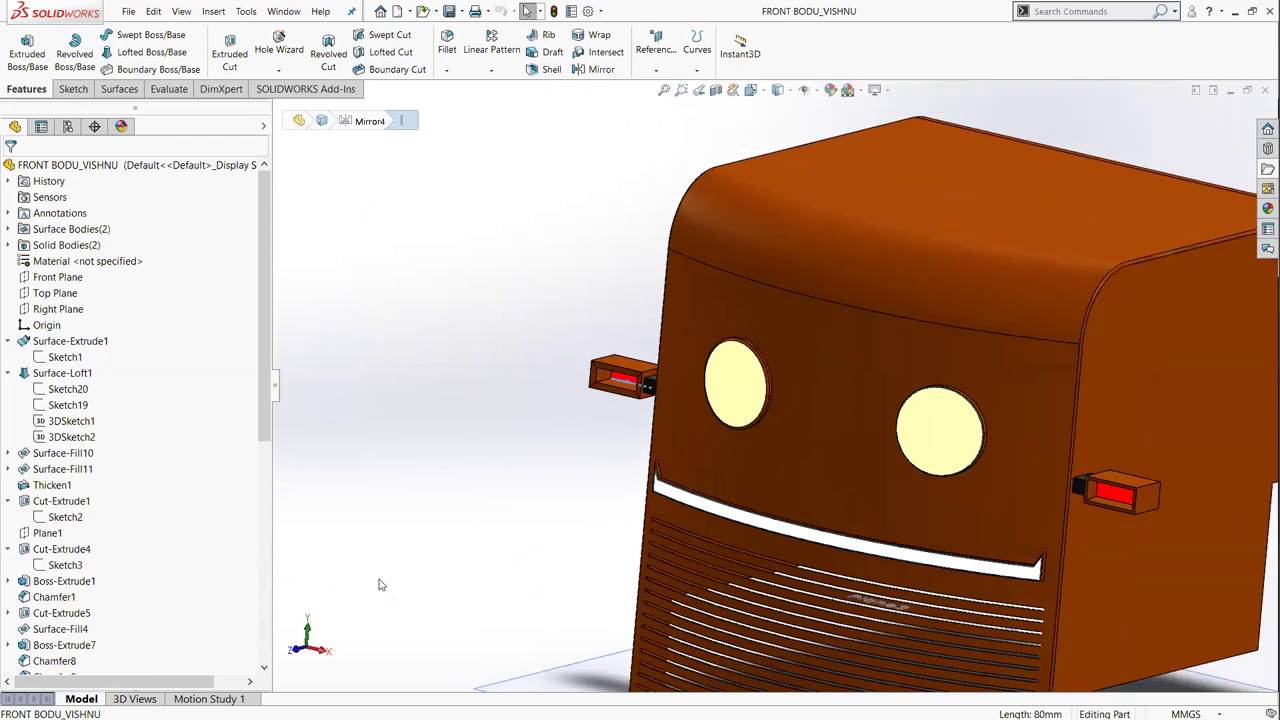
pyautogui.scroll(3, 379, 585)
pyautogui.scroll(-5, 70, 590)
pyautogui.scroll(-4, 69, 594)
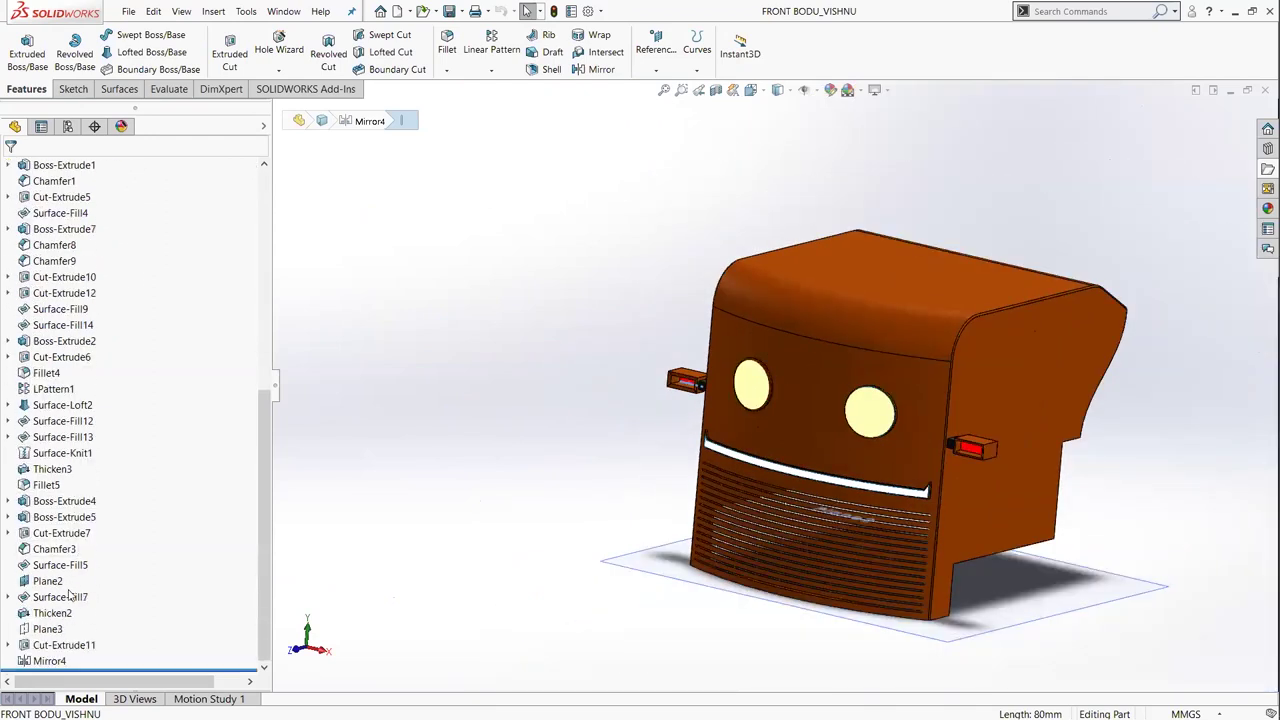
pyautogui.click(47, 581)
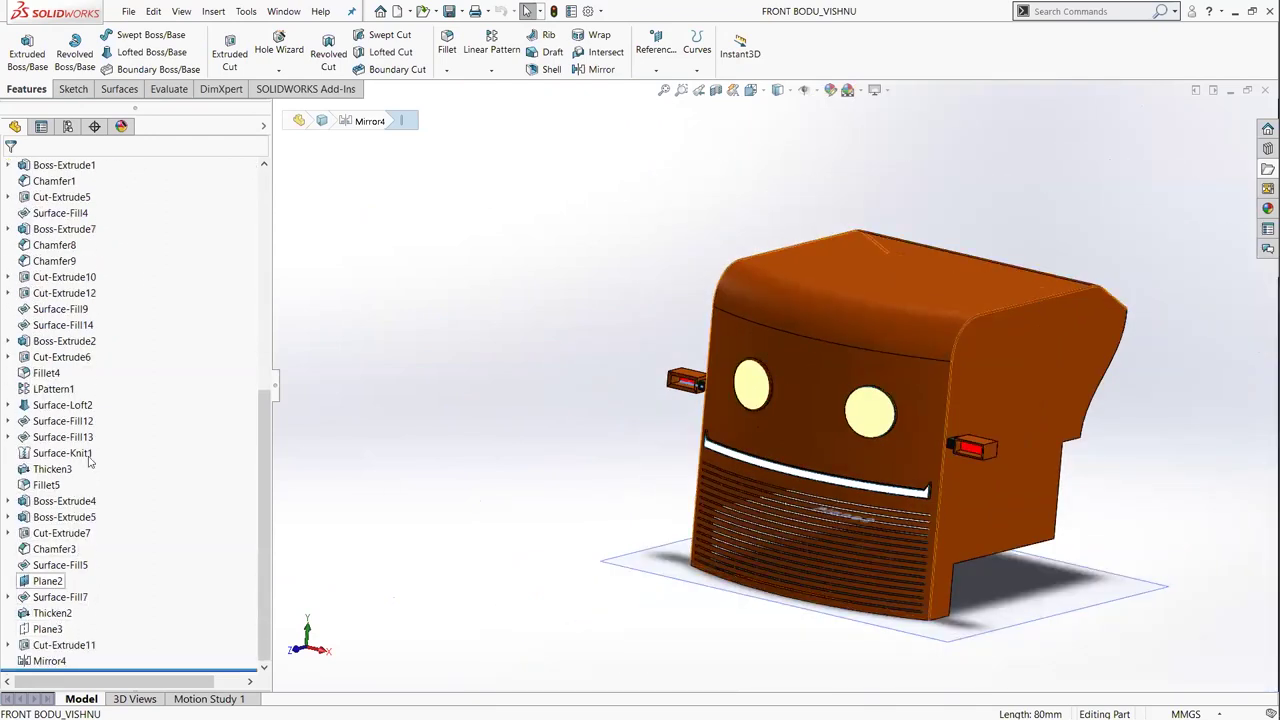
pyautogui.click(62, 390)
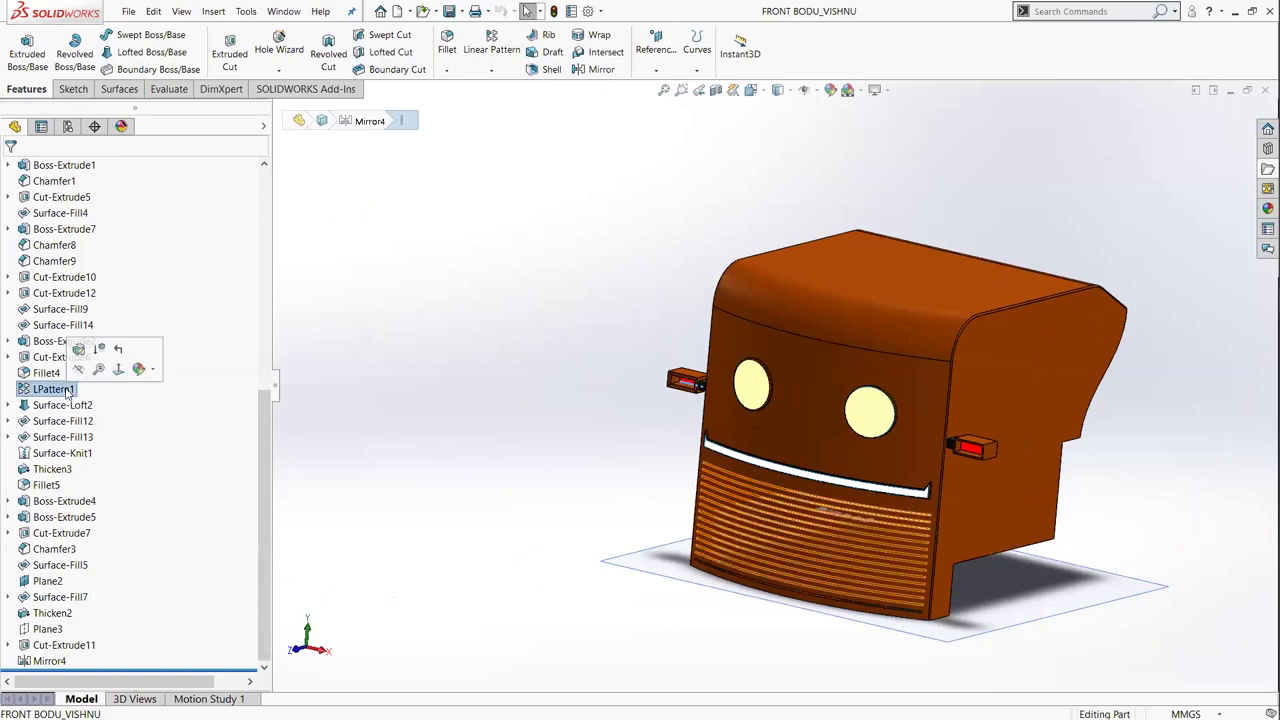
pyautogui.click(9, 357)
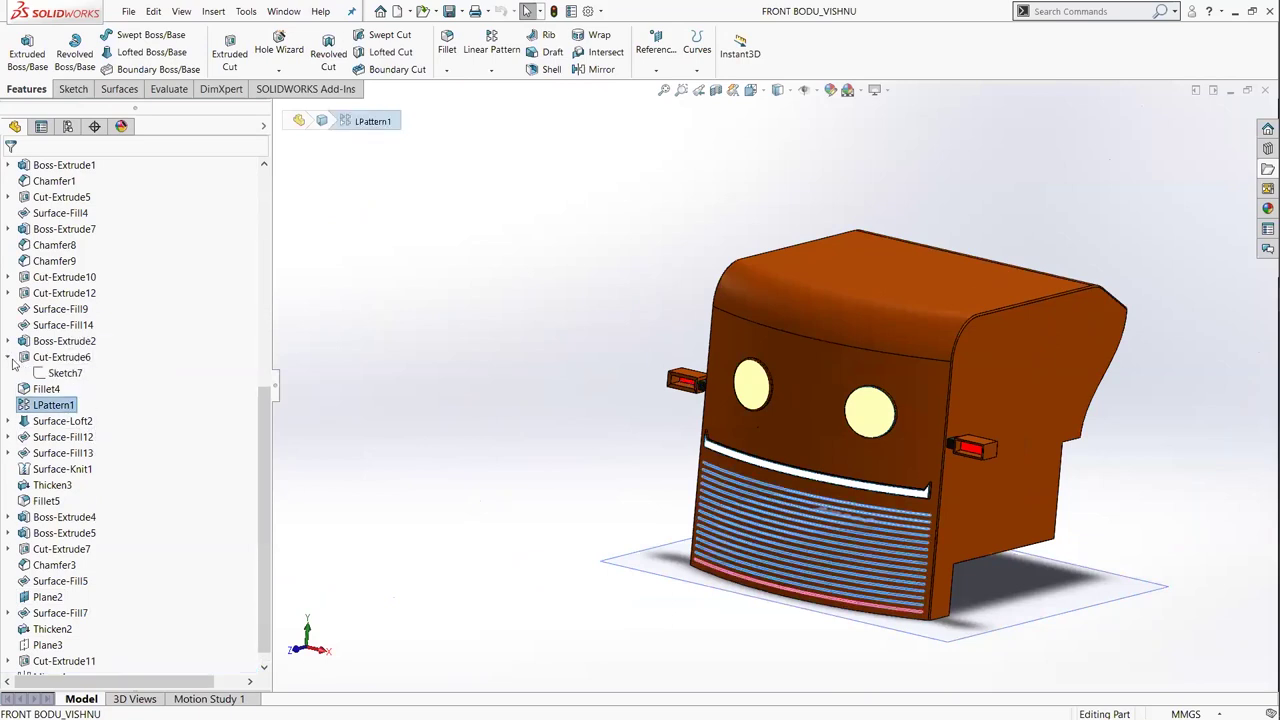
pyautogui.click(64, 372)
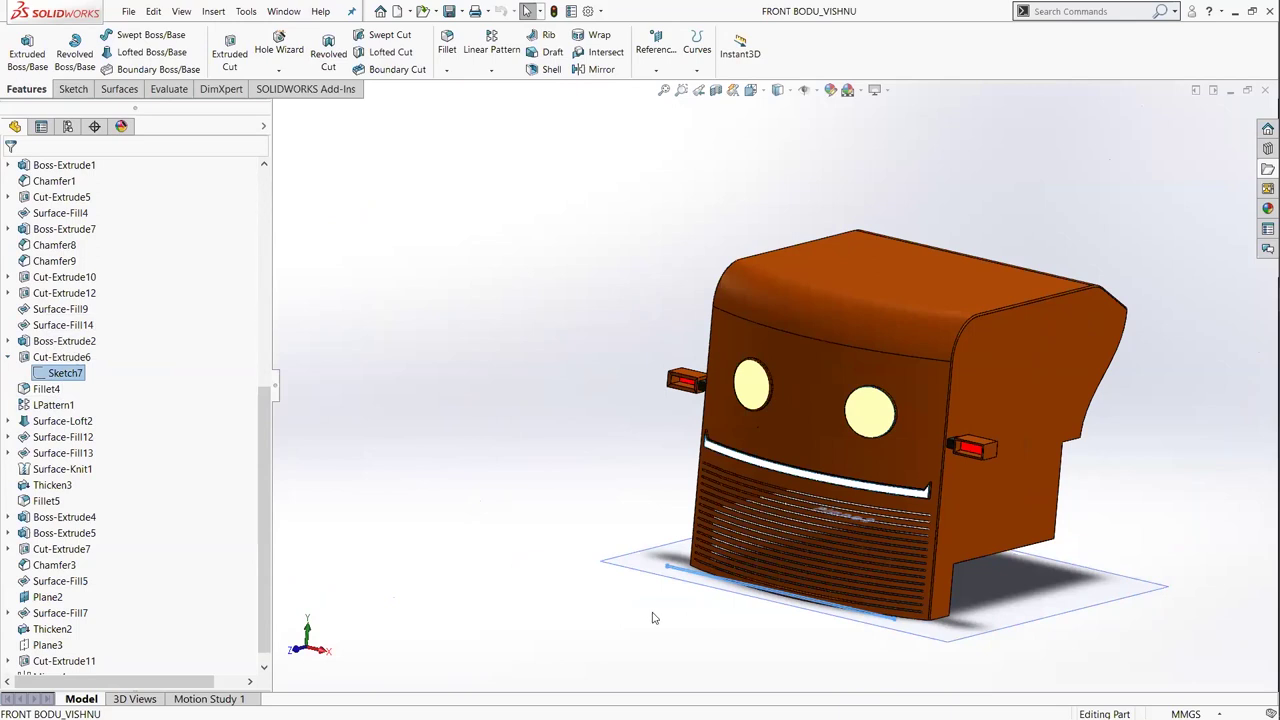
pyautogui.moveTo(652, 618); pyautogui.dragTo(783, 620, button='middle')
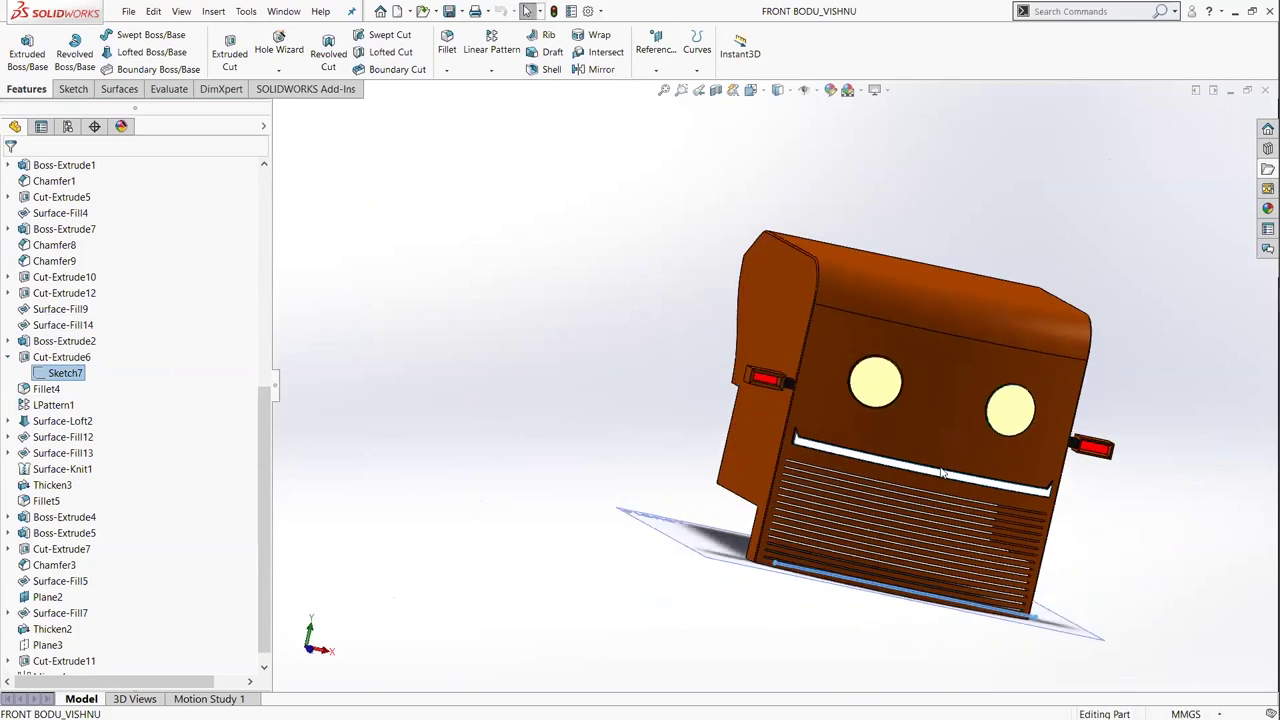
pyautogui.scroll(1, 720, 566)
pyautogui.scroll(-2, 731, 503)
pyautogui.scroll(-2, 633, 488)
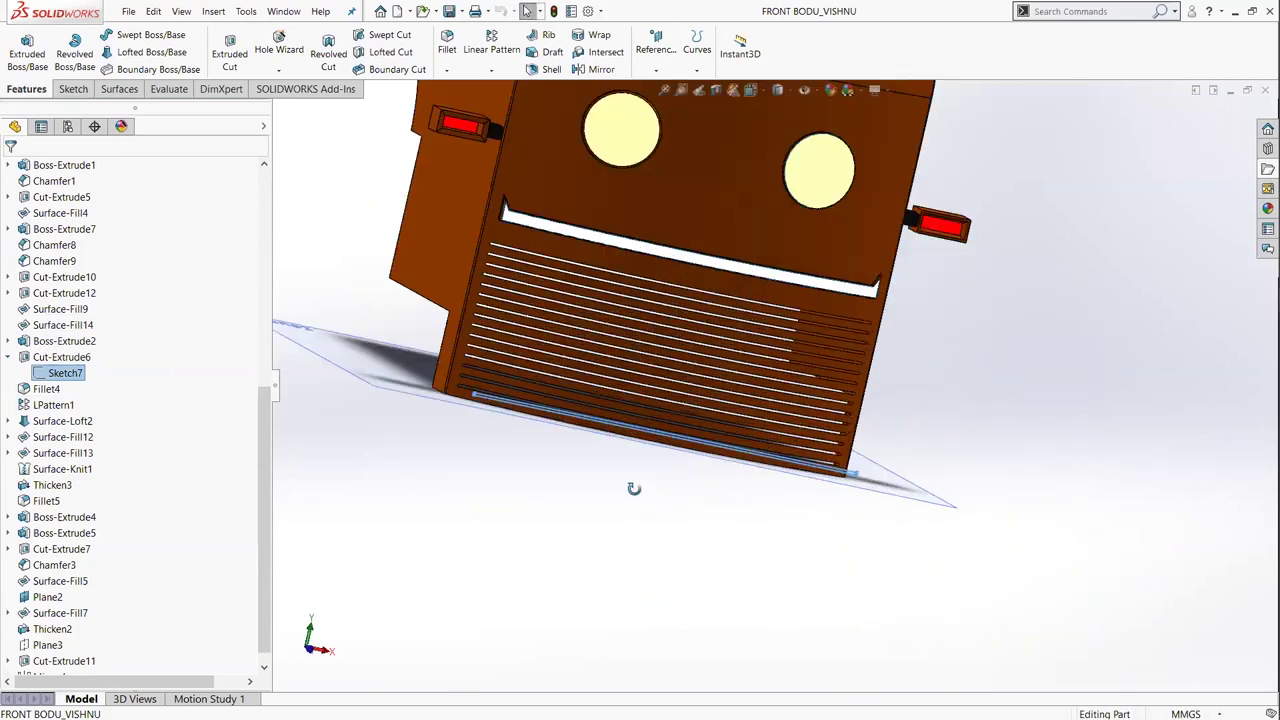
pyautogui.scroll(-1, 700, 510)
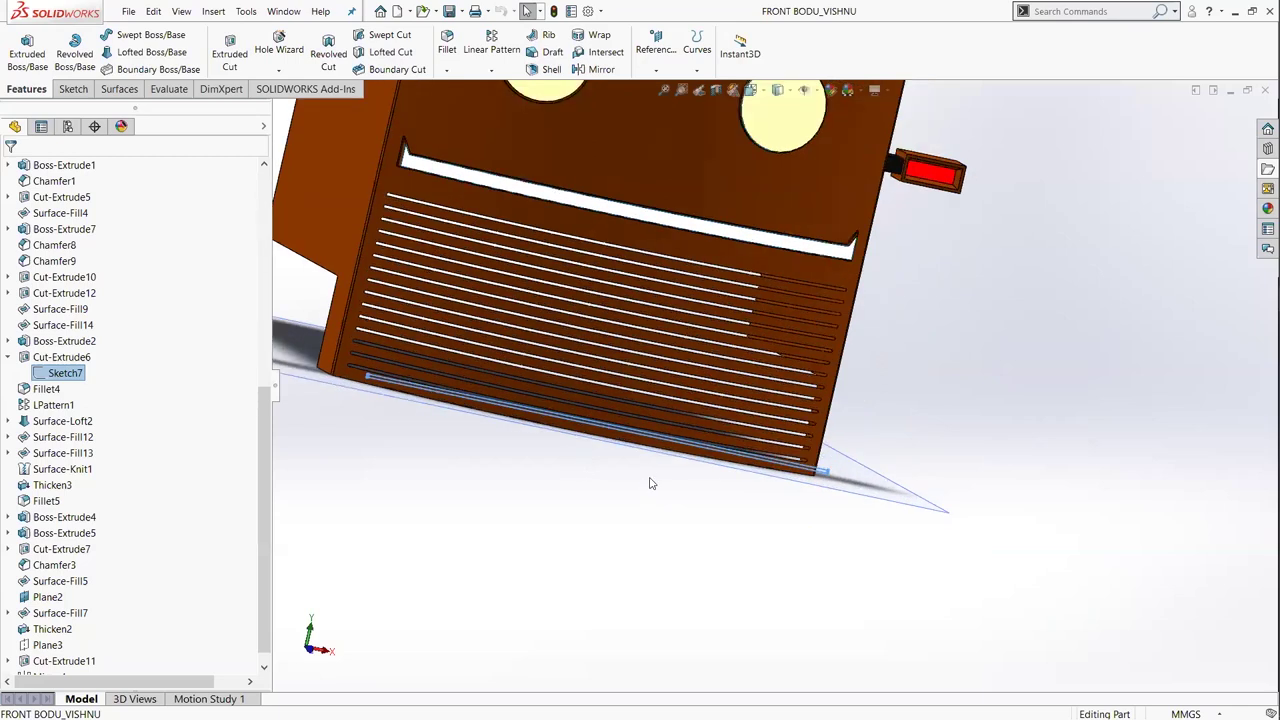
pyautogui.press('Down')
pyautogui.press('Down')
pyautogui.press('Down')
pyautogui.press('Down')
pyautogui.press('Down')
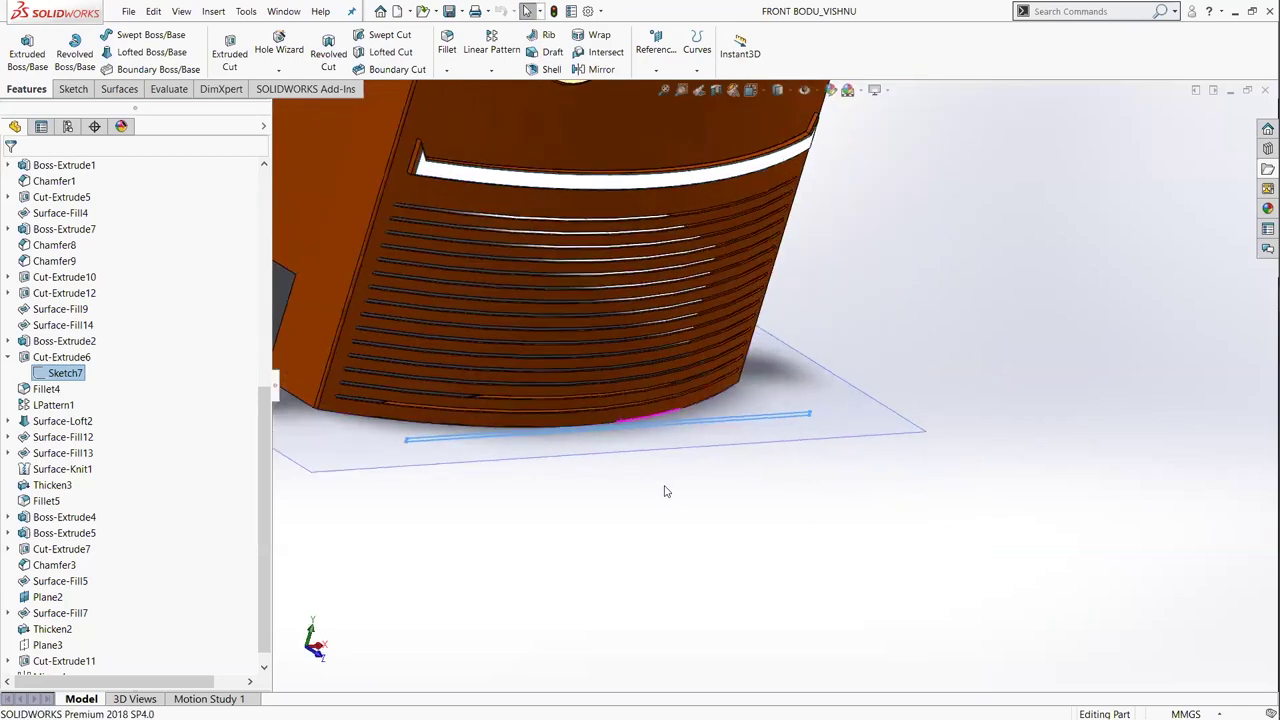
pyautogui.press('Up')
pyautogui.press('Up')
pyautogui.press('Up')
pyautogui.press('Up')
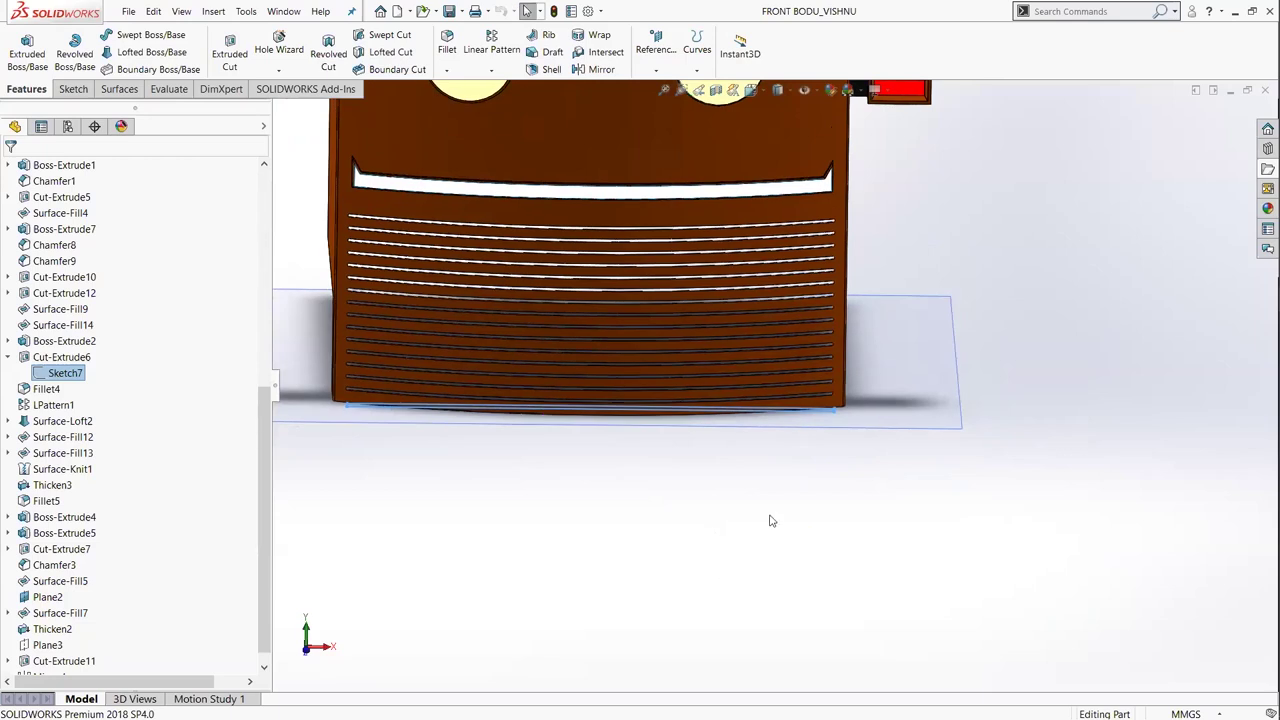
pyautogui.press('Left')
pyautogui.press('Left')
pyautogui.press('Left')
pyautogui.press('Left')
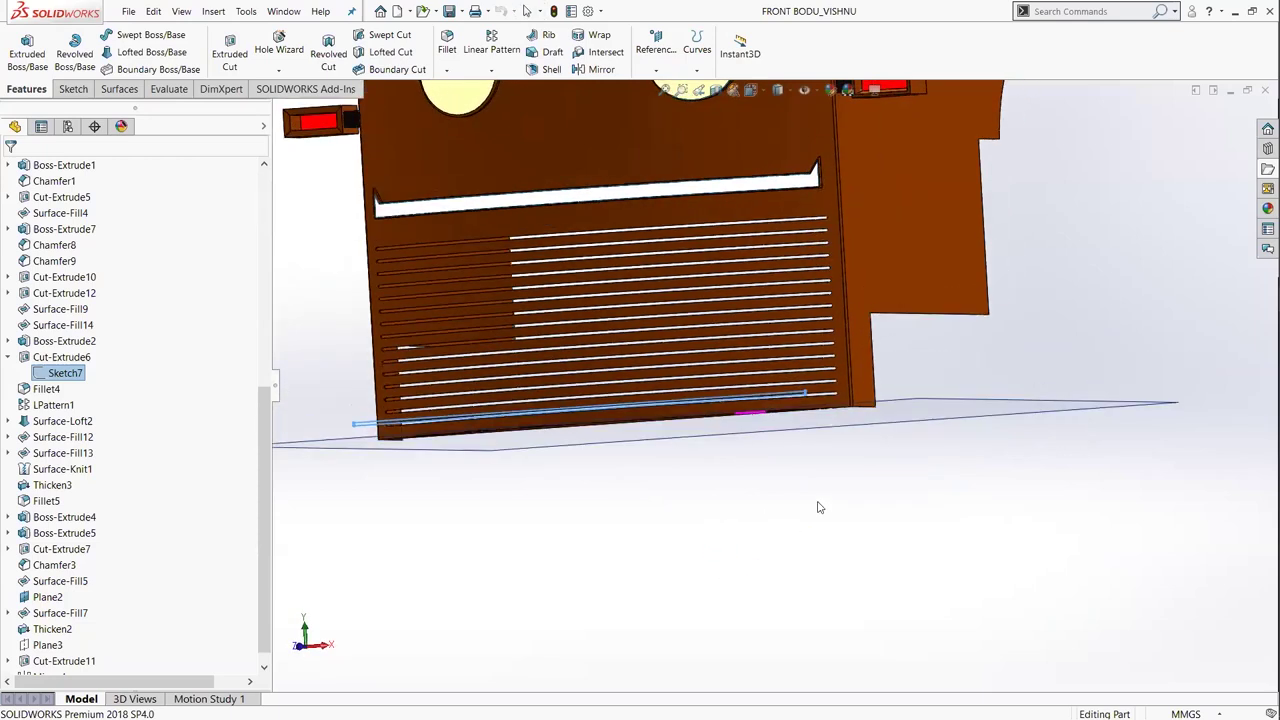
pyautogui.moveTo(818, 507); pyautogui.dragTo(791, 532, button='middle')
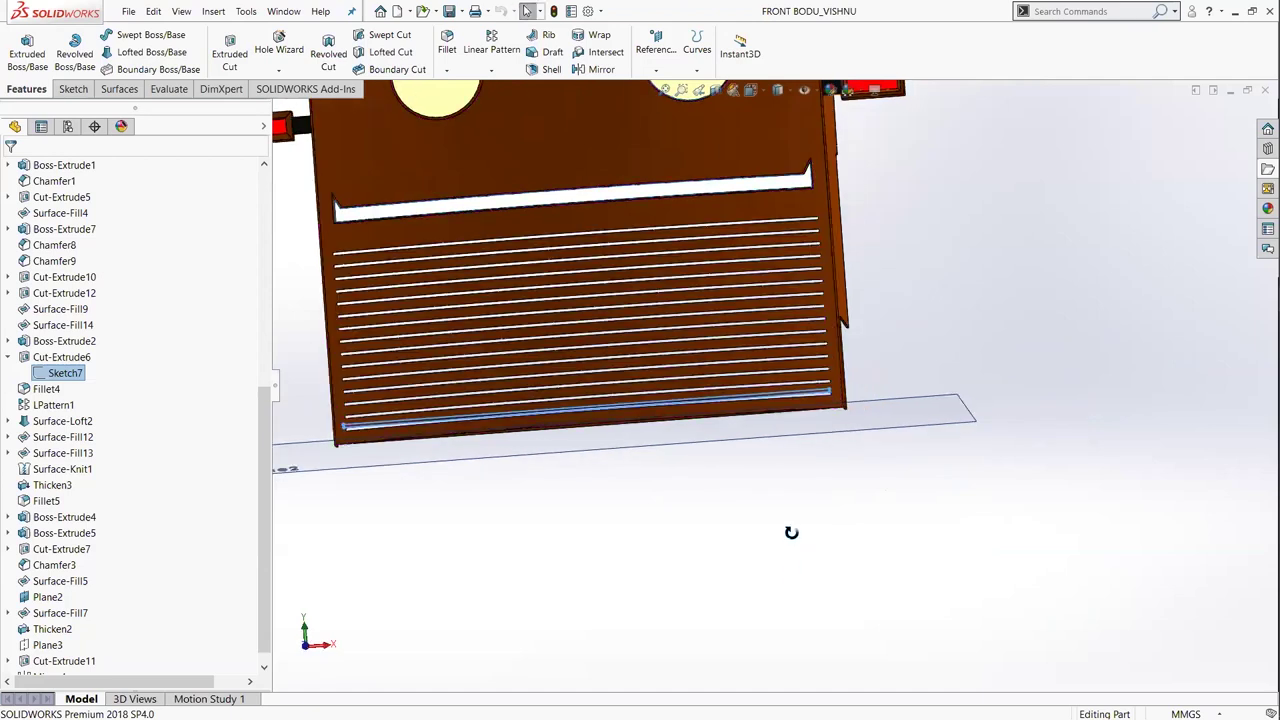
pyautogui.press('Up')
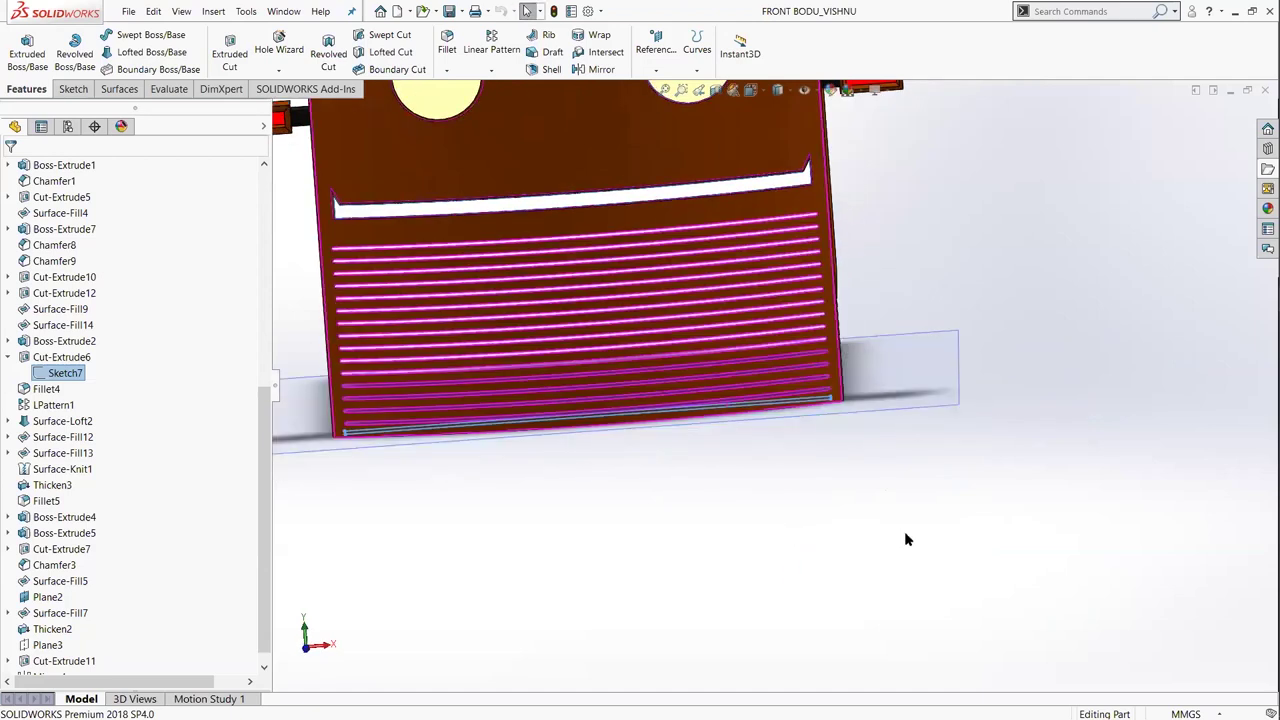
pyautogui.press('Up')
pyautogui.press('Up')
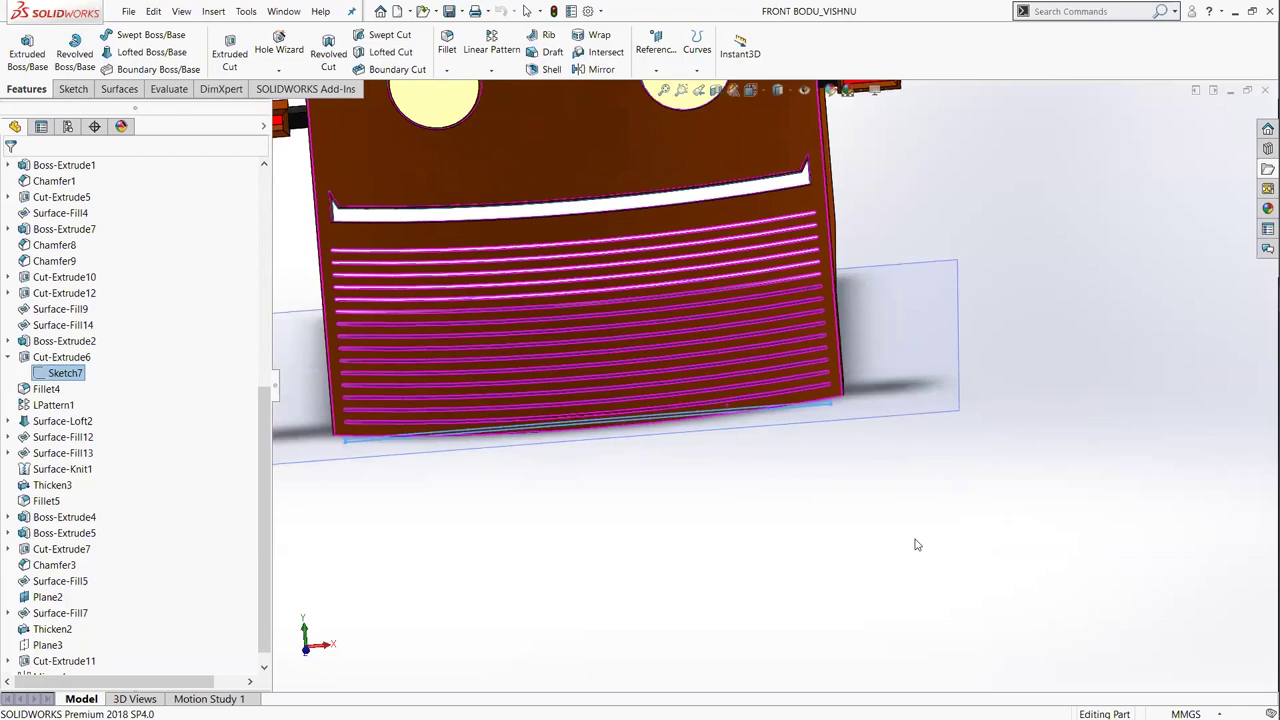
pyautogui.press('Left')
pyautogui.press('Down')
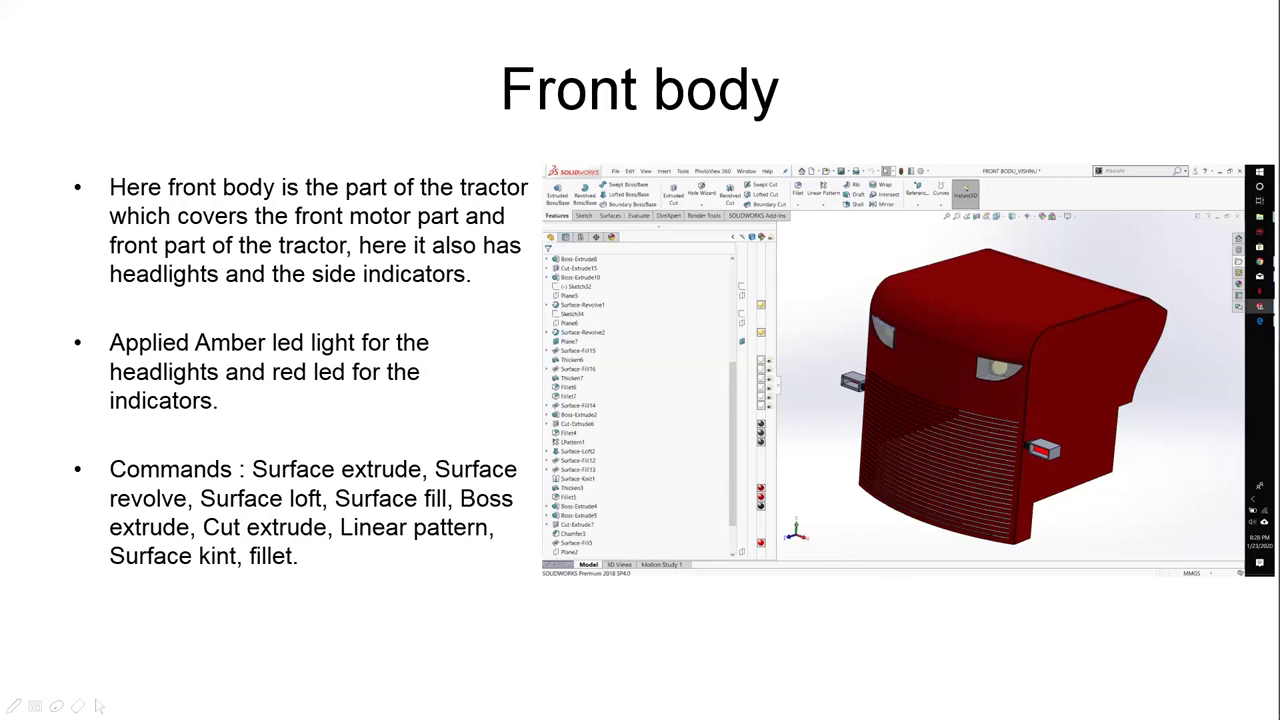
# Advance the slideshow to the Back body slide
pyautogui.press('Right')
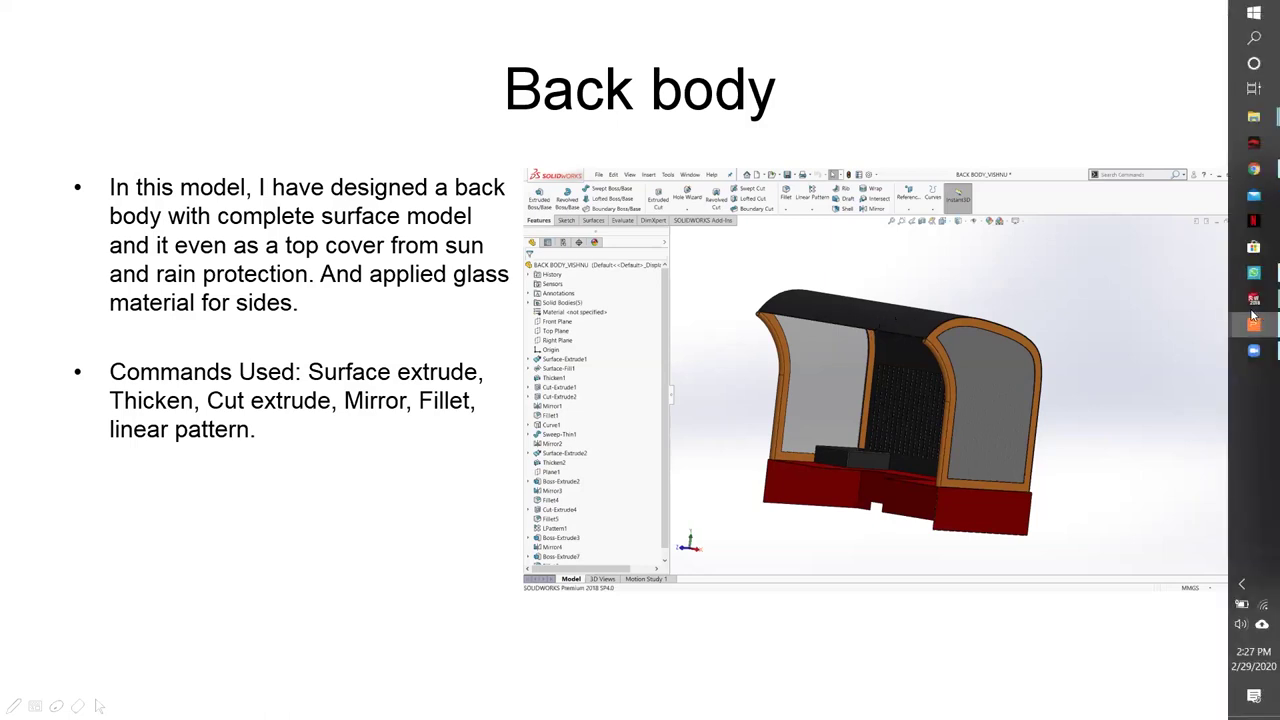
# Bring up the BACK BODY_VISHNU part in SOLIDWORKS
pyautogui.moveTo(1253, 322)
pyautogui.click(1245, 312)
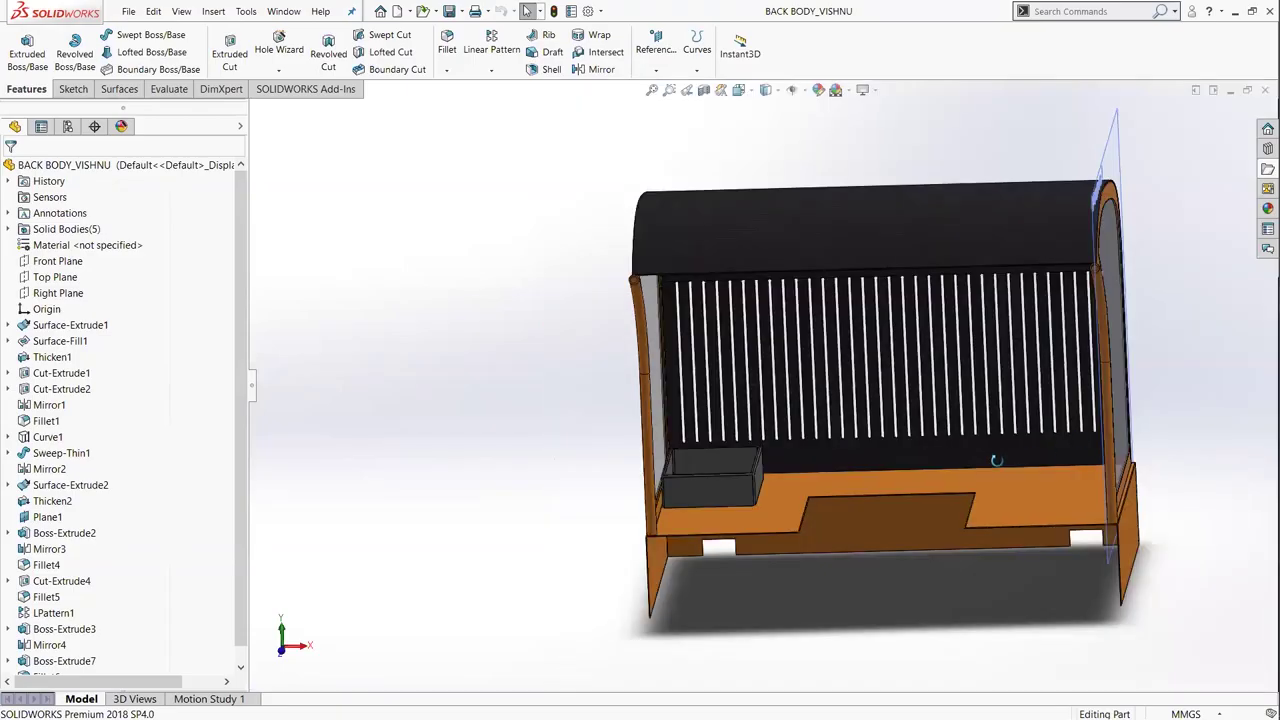
# Orient the back body to a near-front view, select Thicken2 and open the Display Pane
pyautogui.moveTo(754, 436); pyautogui.dragTo(1108, 360, button='middle')
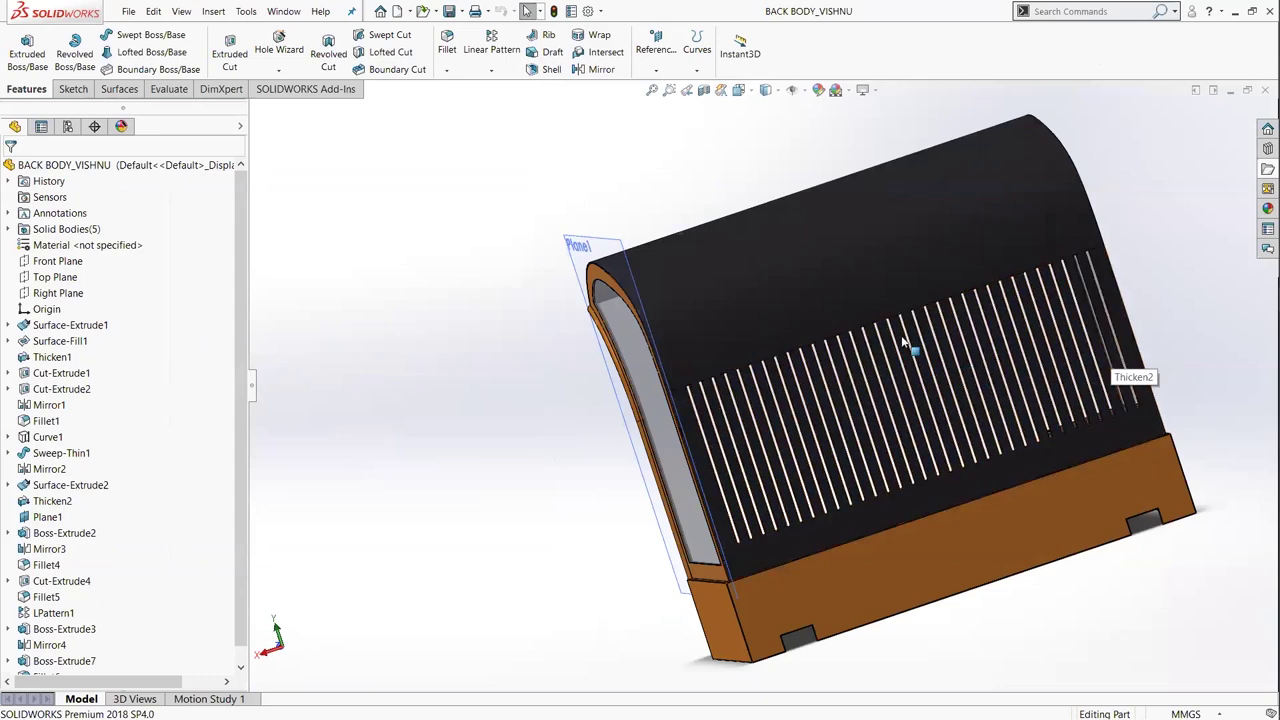
pyautogui.moveTo(1028, 308); pyautogui.dragTo(1106, 280, button='middle')
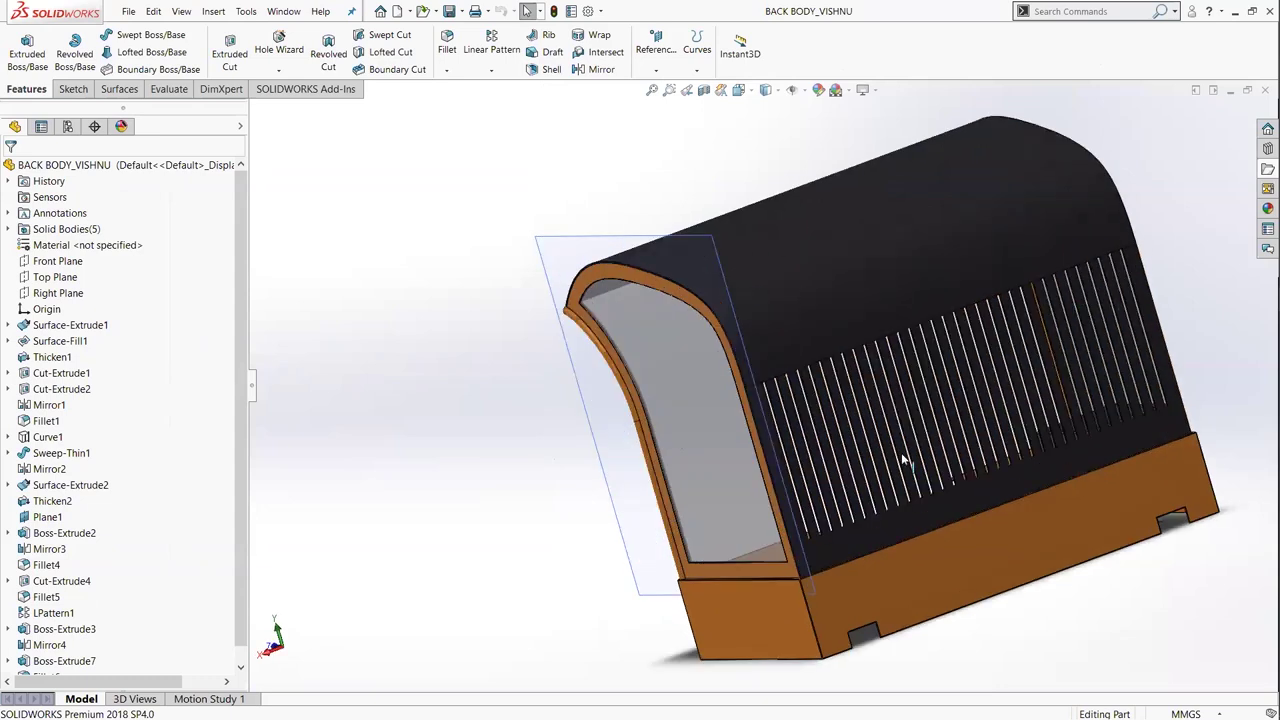
pyautogui.hotkey('ctrl', 'shift', 'z')
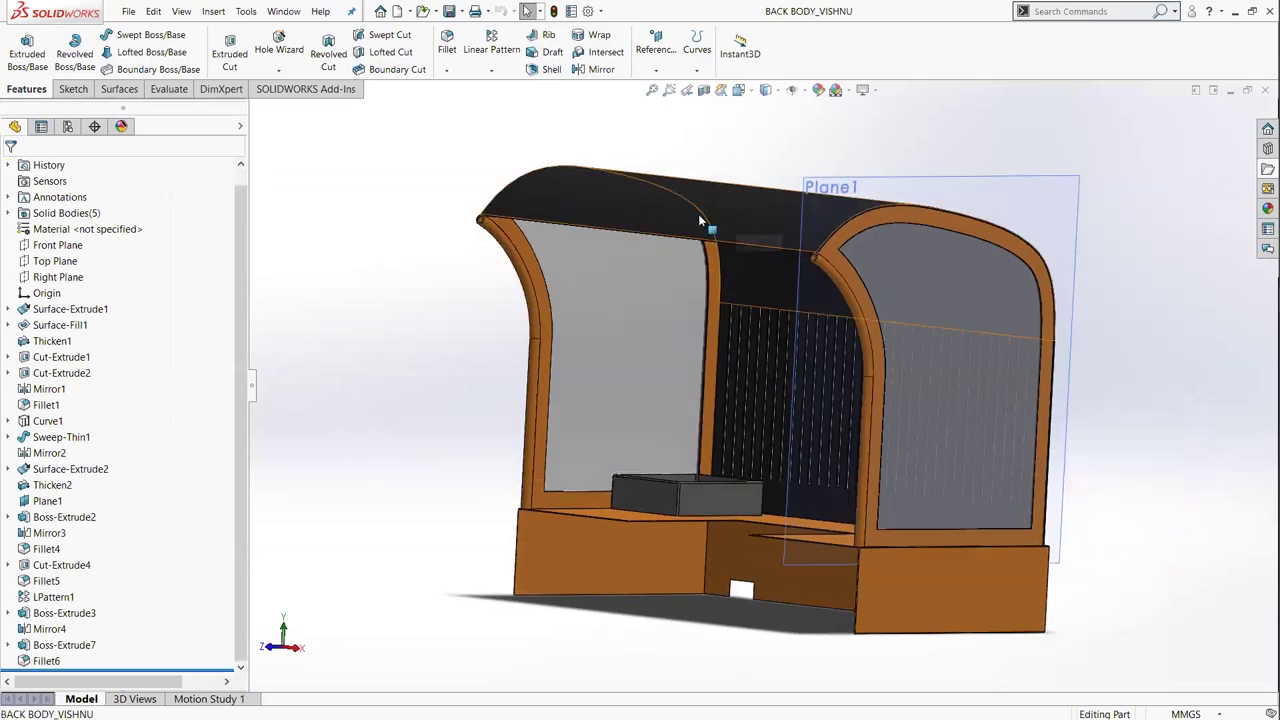
pyautogui.click(16, 482)
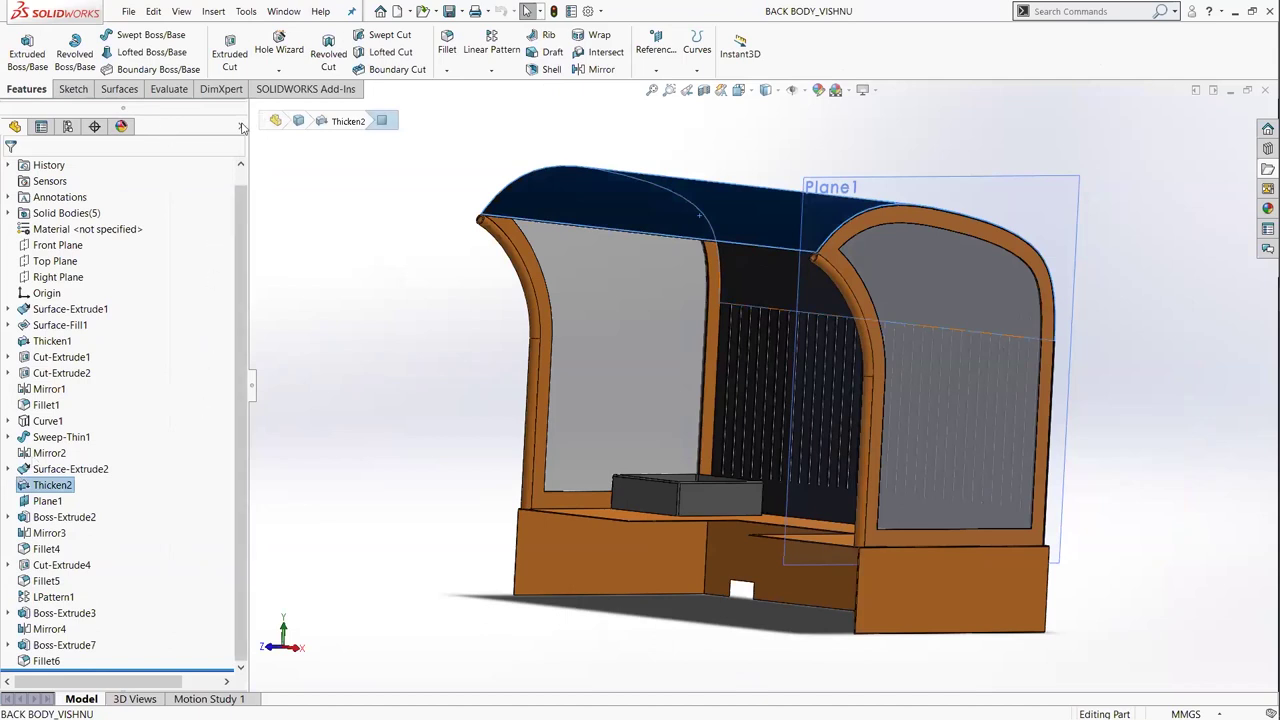
pyautogui.click(241, 127)
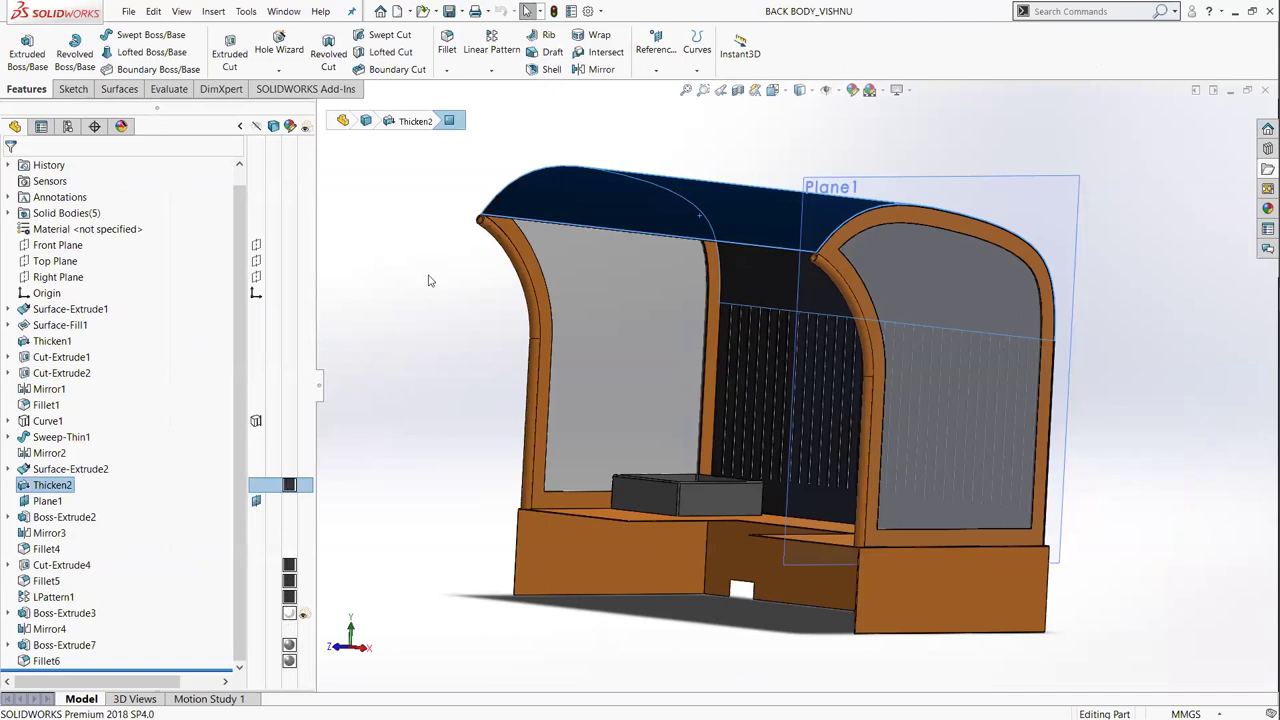
pyautogui.moveTo(428, 345); pyautogui.dragTo(417, 370, button='middle')
pyautogui.moveTo(601, 606)
pyautogui.mouseDown(button='middle')
pyautogui.moveTo(622, 610)
pyautogui.moveTo(846, 206)
pyautogui.mouseUp(button='middle')
pyautogui.moveTo(731, 291)
pyautogui.mouseDown(button='middle')
pyautogui.moveTo(826, 320)
pyautogui.moveTo(815, 311)
pyautogui.mouseUp(button='middle')
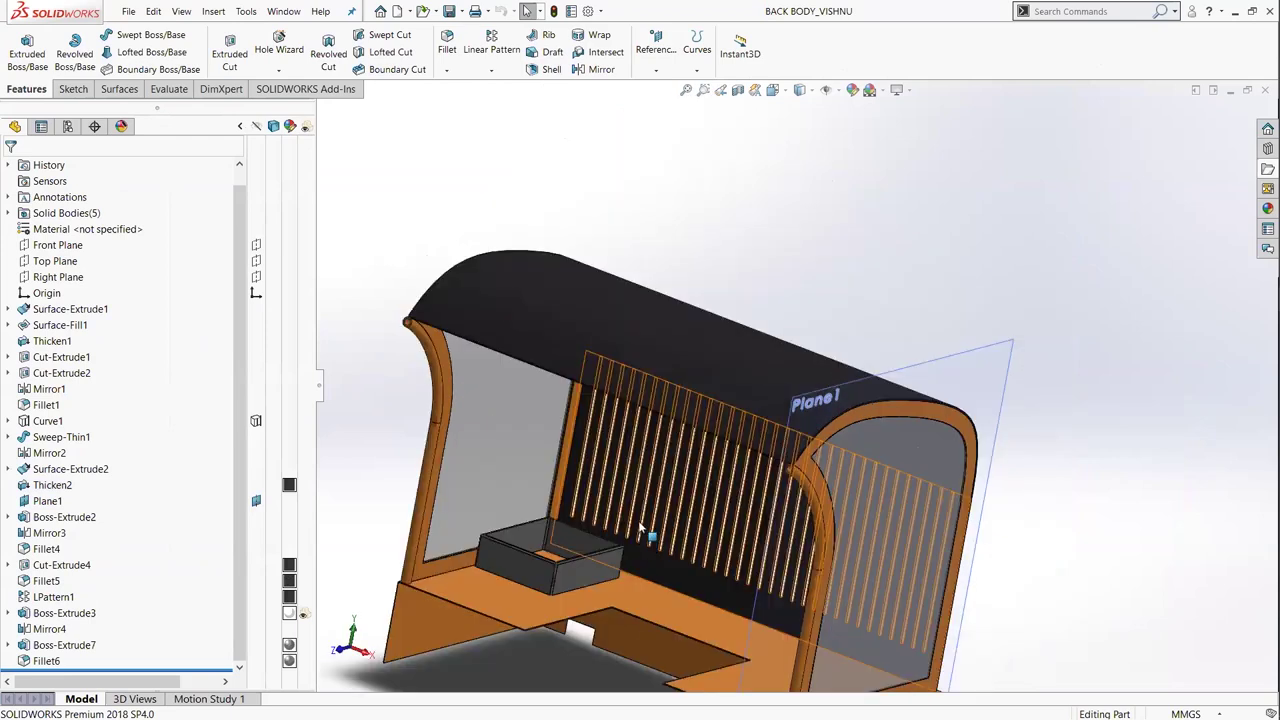
pyautogui.moveTo(500, 580); pyautogui.dragTo(650, 538, button='middle')
pyautogui.scroll(-3, 800, 487)
pyautogui.scroll(-3, 593, 475)
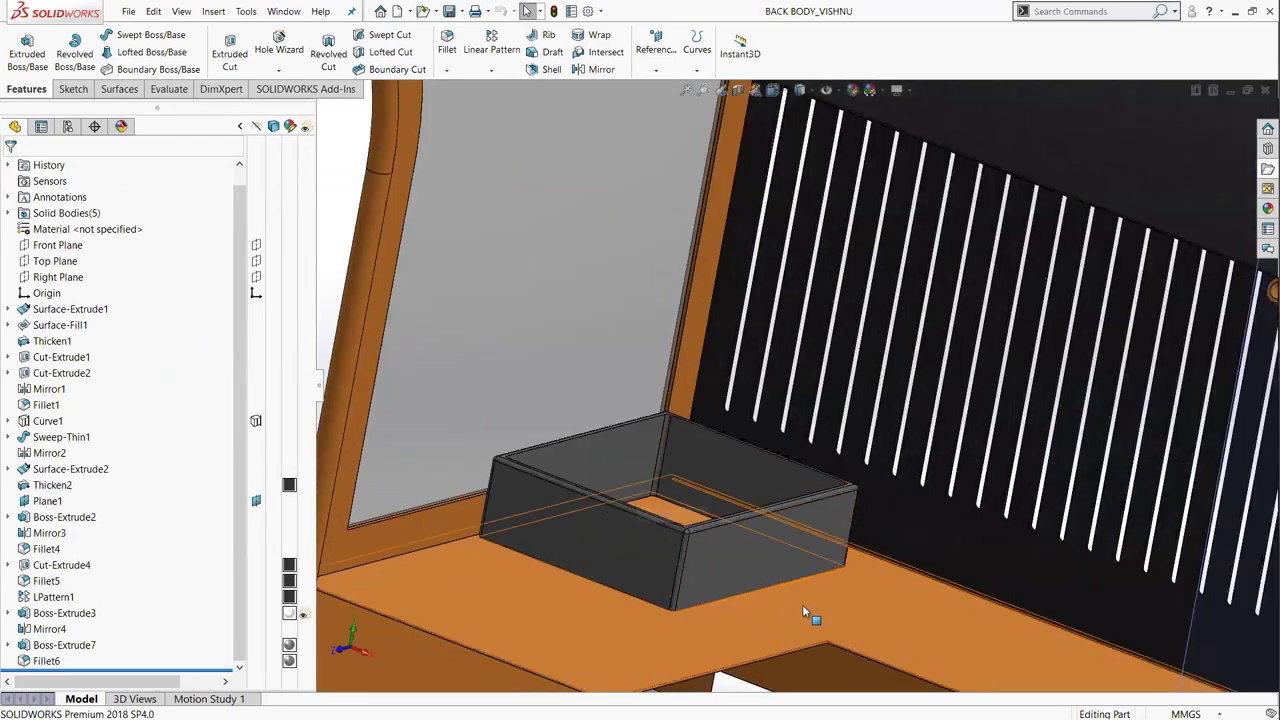
pyautogui.scroll(5, 802, 605)
pyautogui.scroll(5, 856, 608)
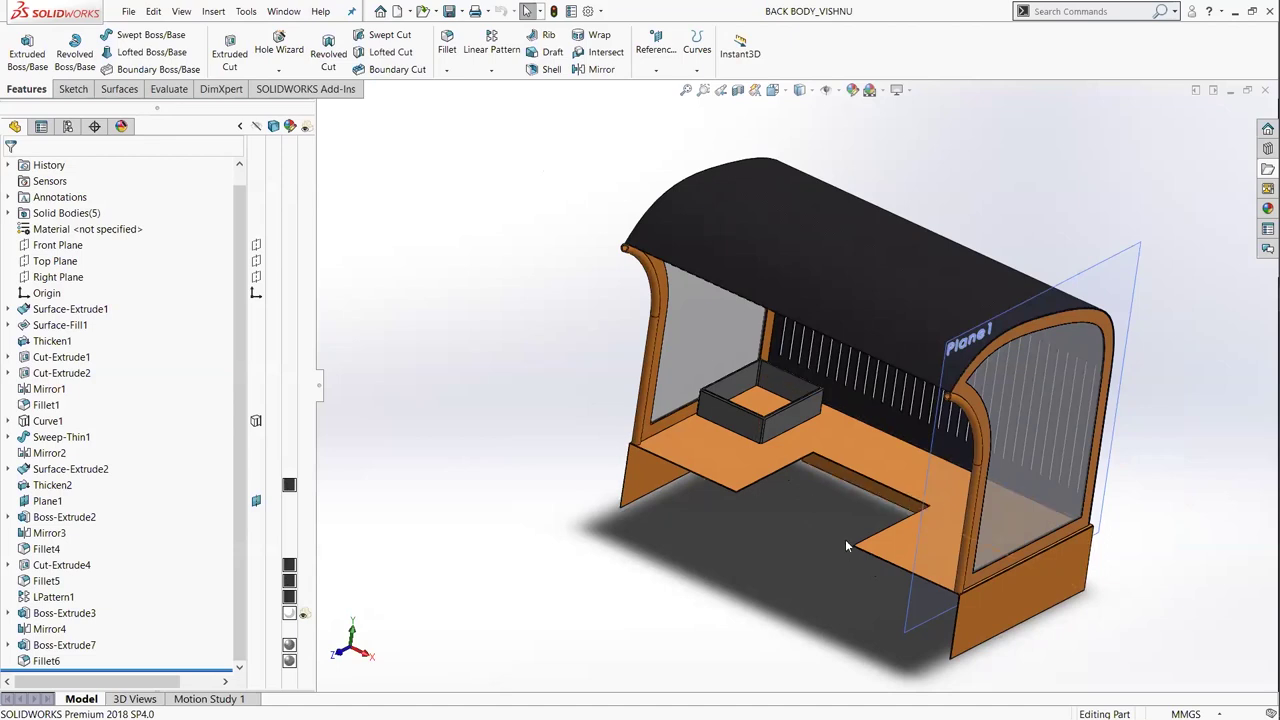
pyautogui.moveTo(837, 584); pyautogui.dragTo(668, 518, button='middle')
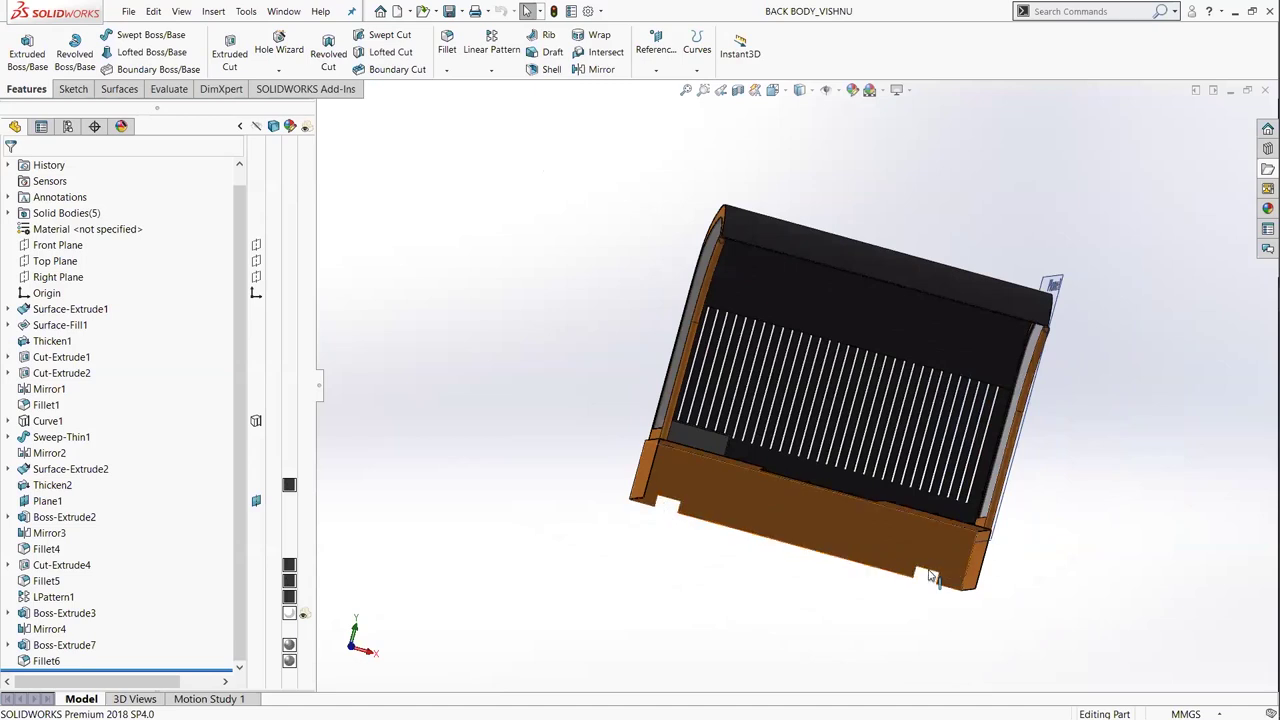
pyautogui.moveTo(814, 597)
pyautogui.mouseDown(button='middle')
pyautogui.moveTo(815, 616)
pyautogui.moveTo(769, 403)
pyautogui.mouseUp(button='middle')
pyautogui.click(825, 371)
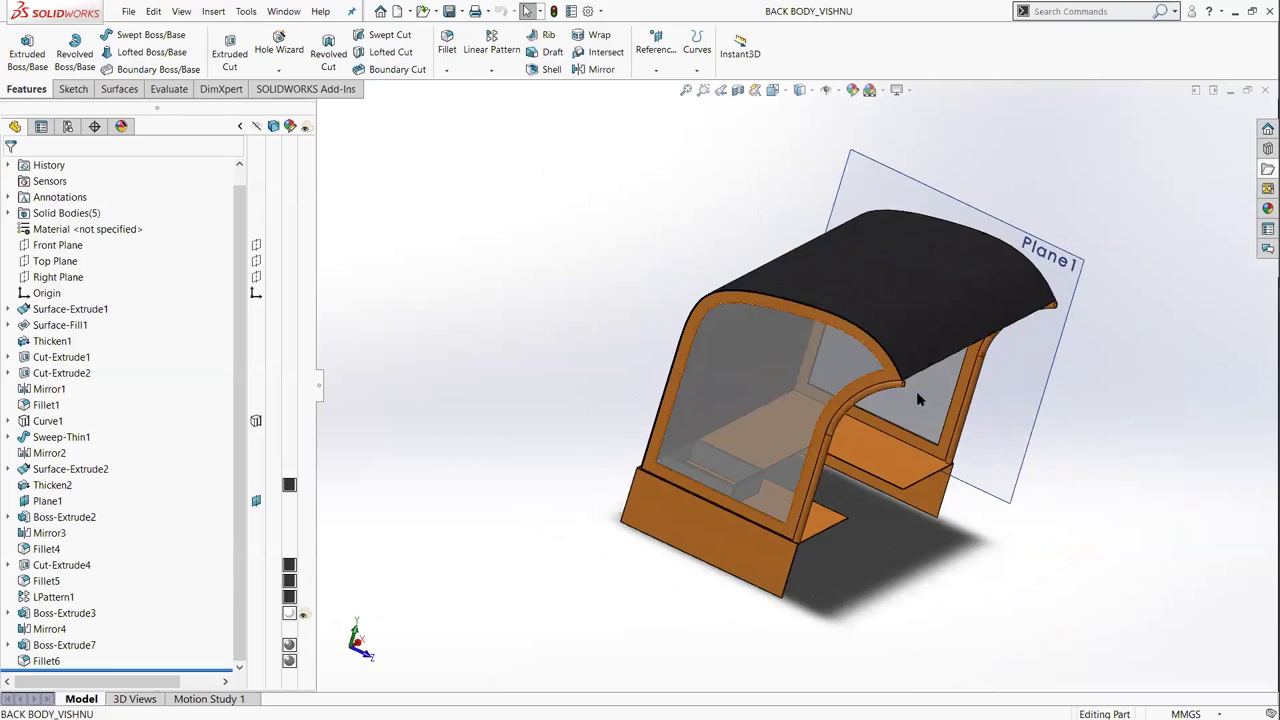
pyautogui.click(906, 565)
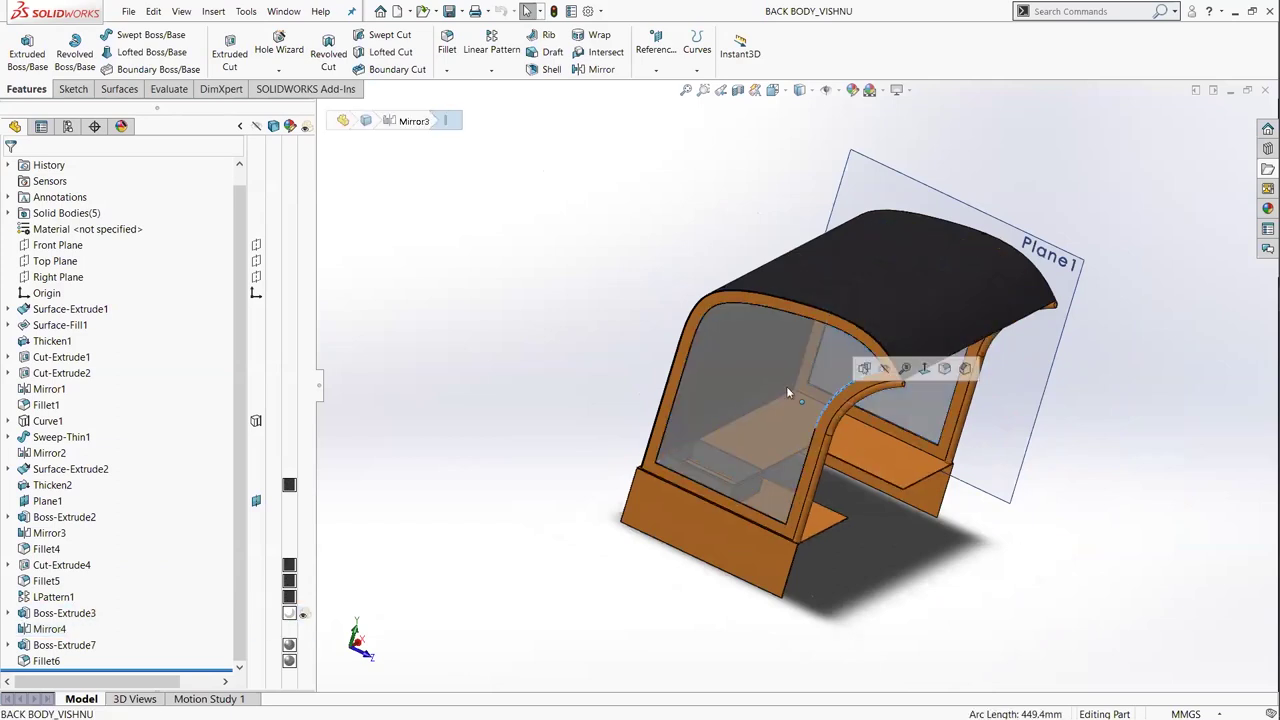
pyautogui.click(975, 398)
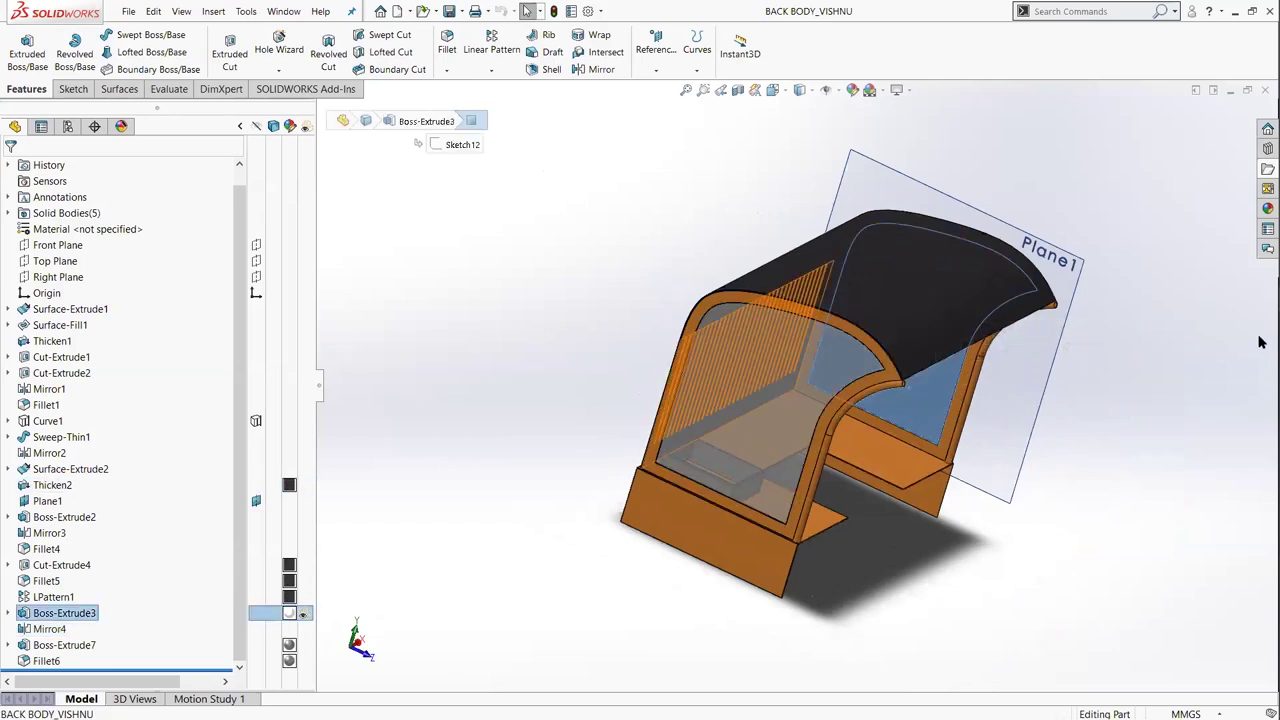
pyautogui.moveTo(1253, 323)
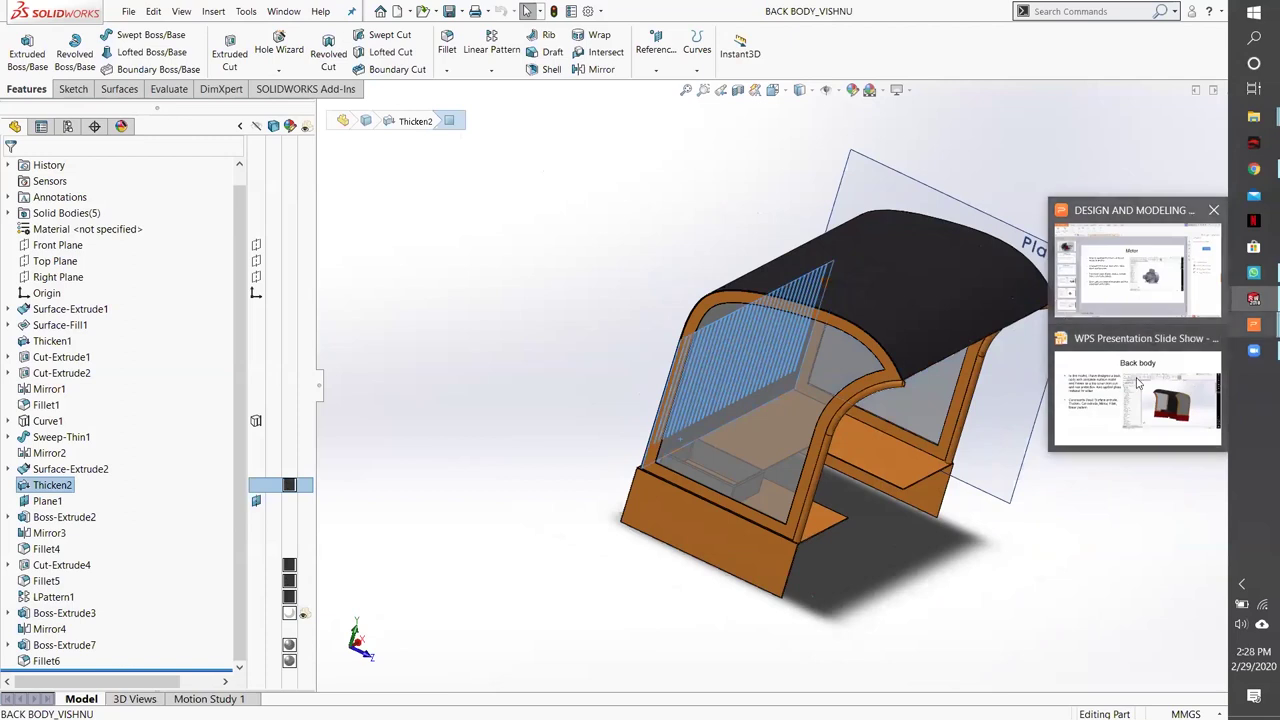
# Advance the slideshow from Back body to the Battery slide, then list the SOLIDWORKS windows
pyautogui.click(1138, 384)
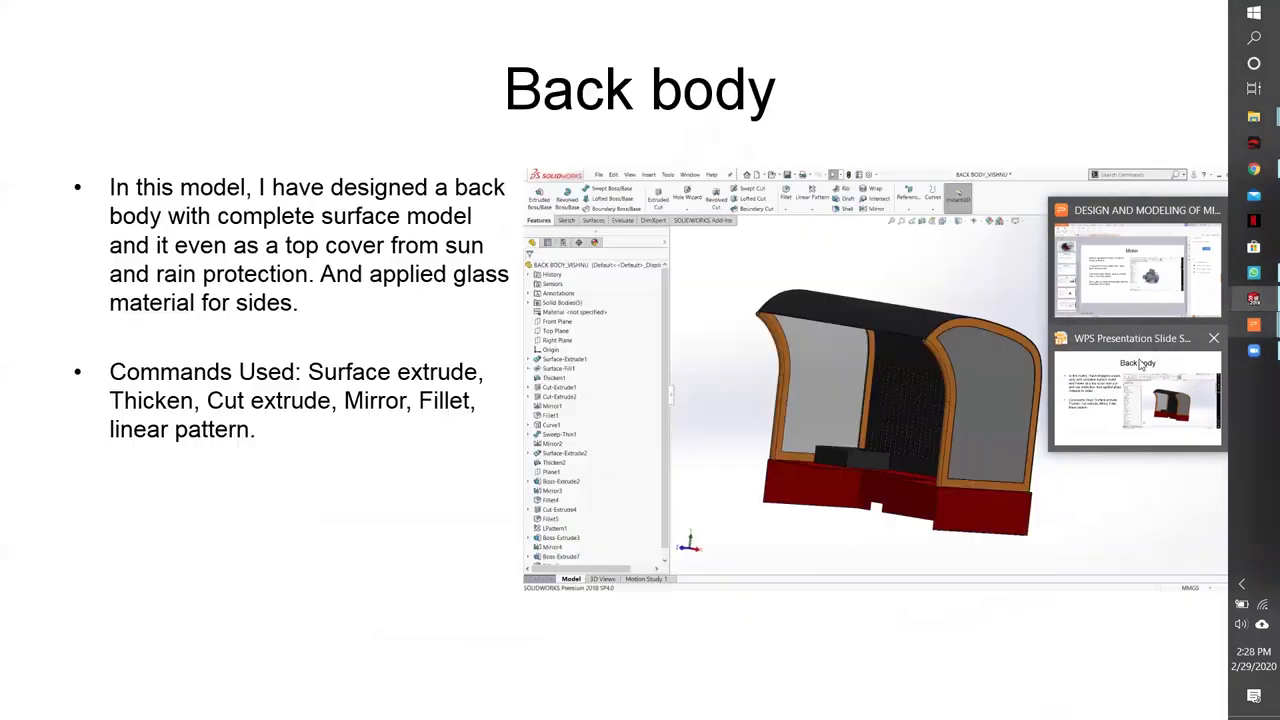
pyautogui.click(765, 570)
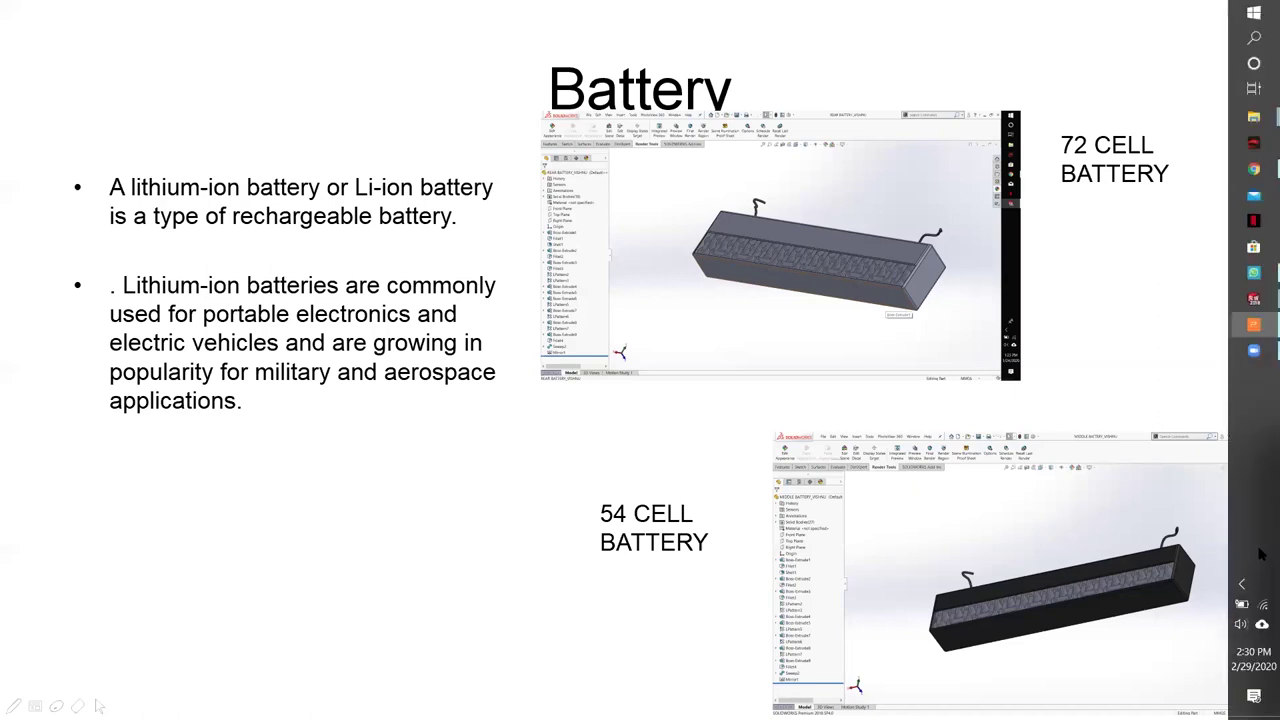
pyautogui.click(1255, 298)
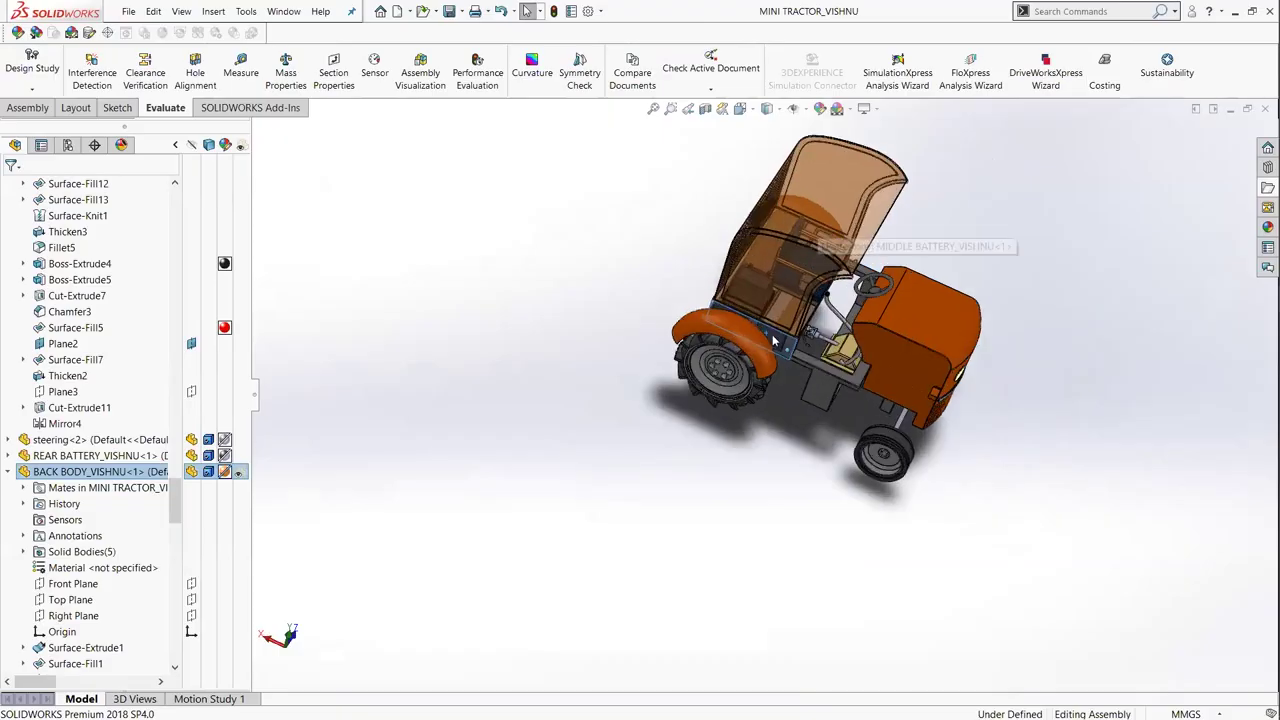
# Zoom and orbit around the MINI TRACTOR_VISHNU cab to inspect the seat, battery and rear fender
pyautogui.scroll(-2, 808, 584)
pyautogui.scroll(-3, 842, 578)
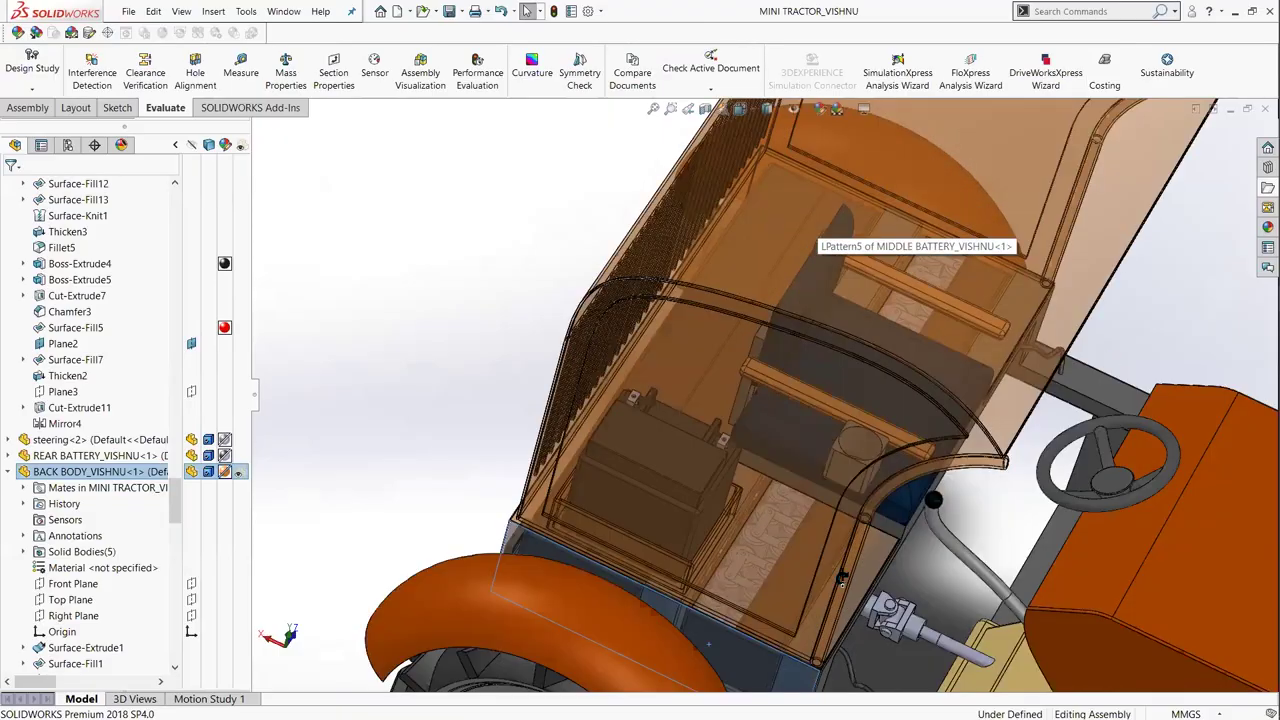
pyautogui.scroll(-1, 842, 578)
pyautogui.scroll(-1, 720, 540)
pyautogui.scroll(-1, 734, 492)
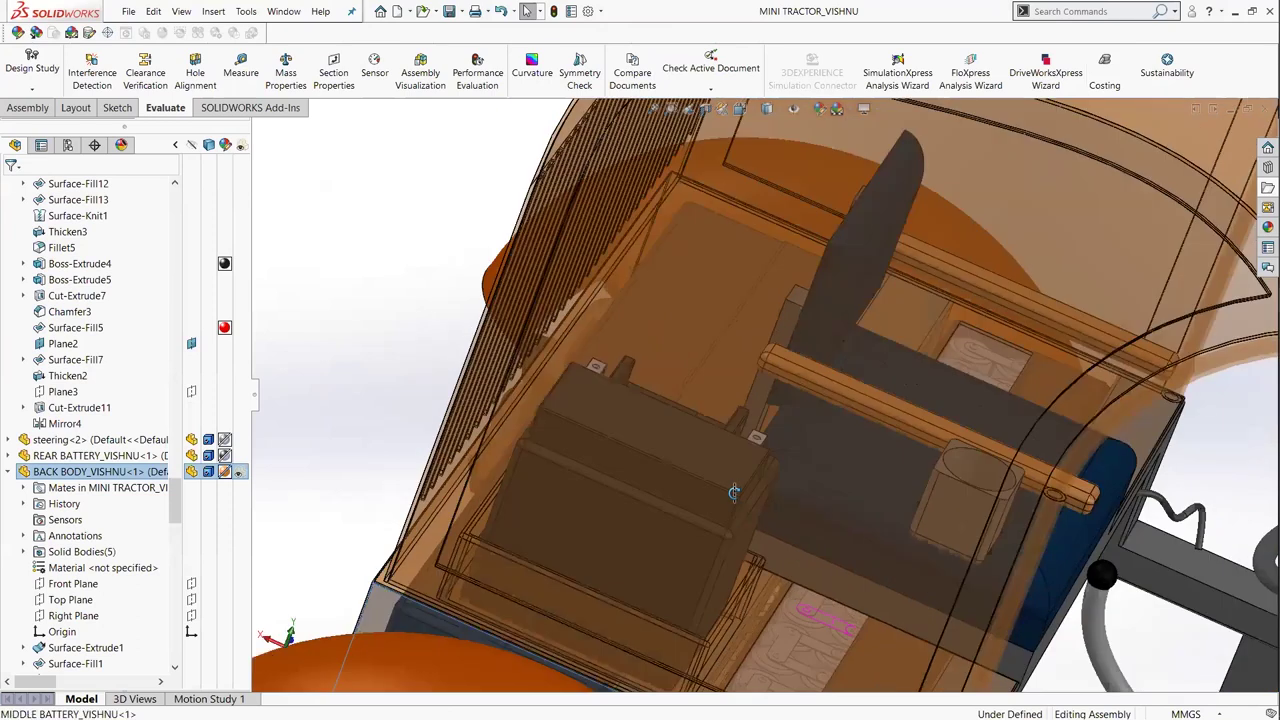
pyautogui.scroll(1, 734, 492)
pyautogui.scroll(1, 656, 455)
pyautogui.scroll(2, 790, 600)
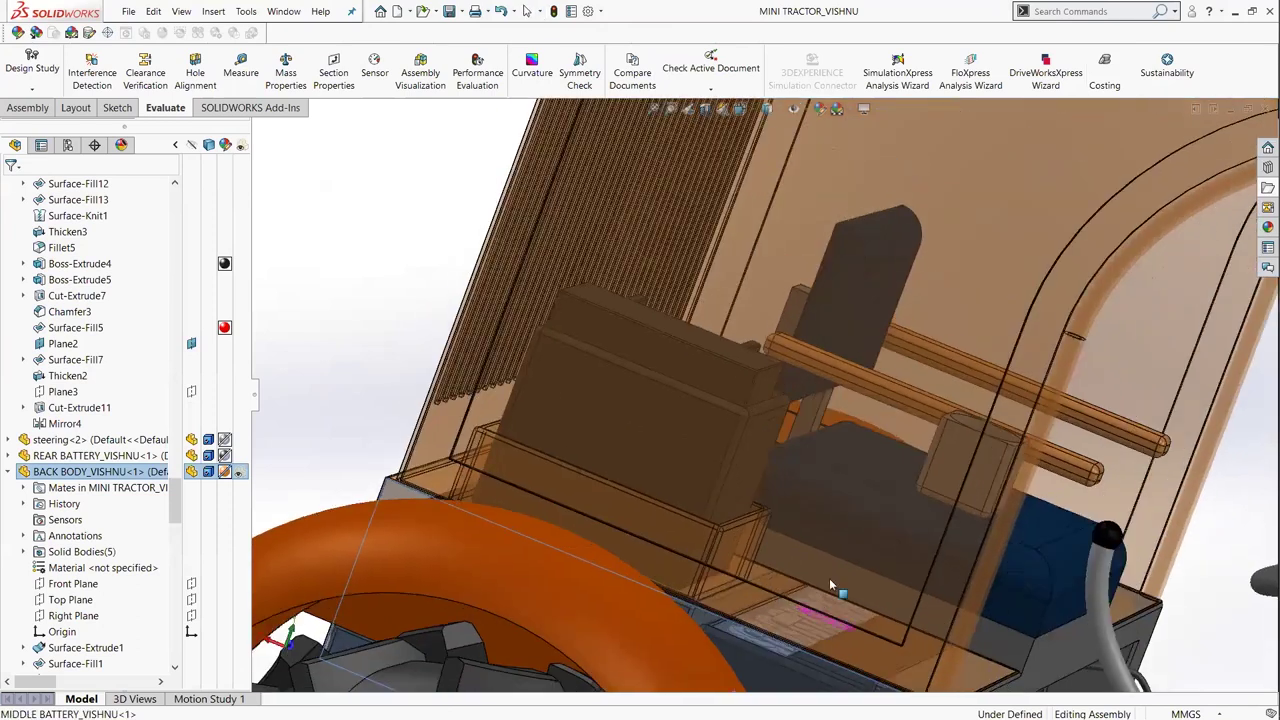
pyautogui.moveTo(862, 582); pyautogui.dragTo(1080, 590, button='middle')
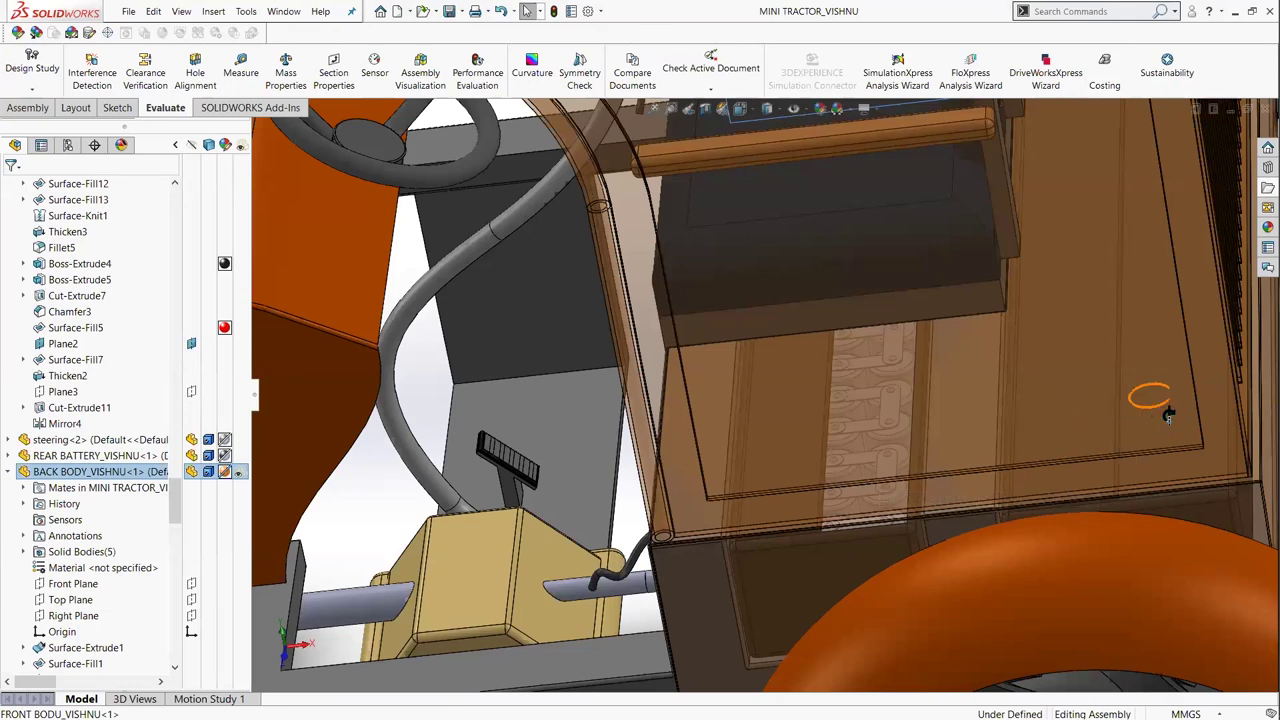
pyautogui.moveTo(920, 515); pyautogui.dragTo(810, 570, button='middle')
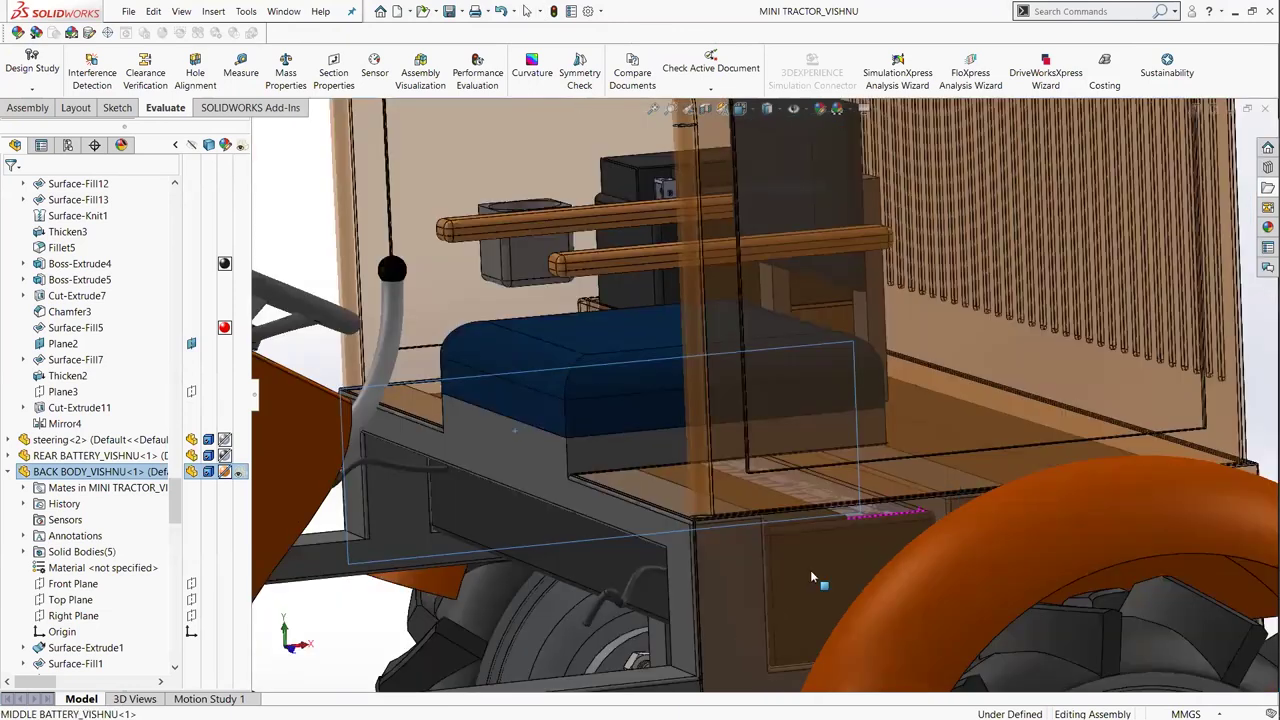
pyautogui.scroll(-3, 810, 570)
pyautogui.moveTo(729, 587); pyautogui.dragTo(826, 594, button='middle')
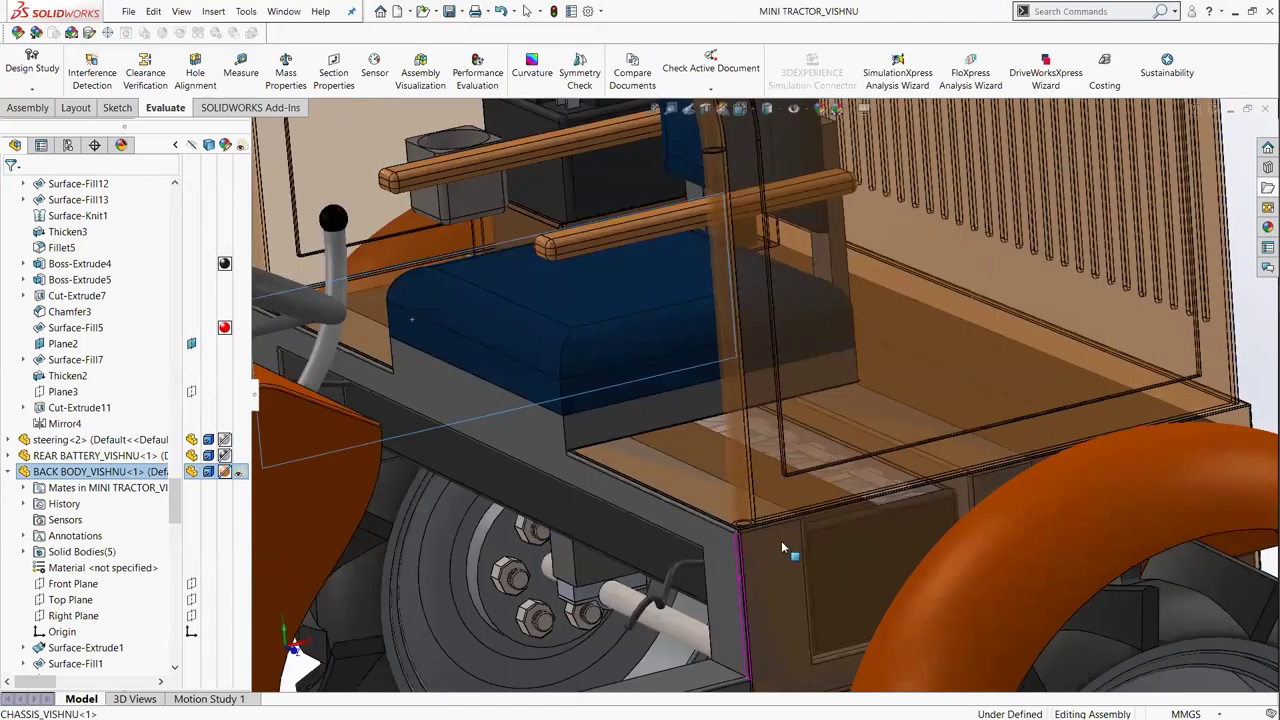
pyautogui.moveTo(767, 614); pyautogui.dragTo(718, 660, button='middle')
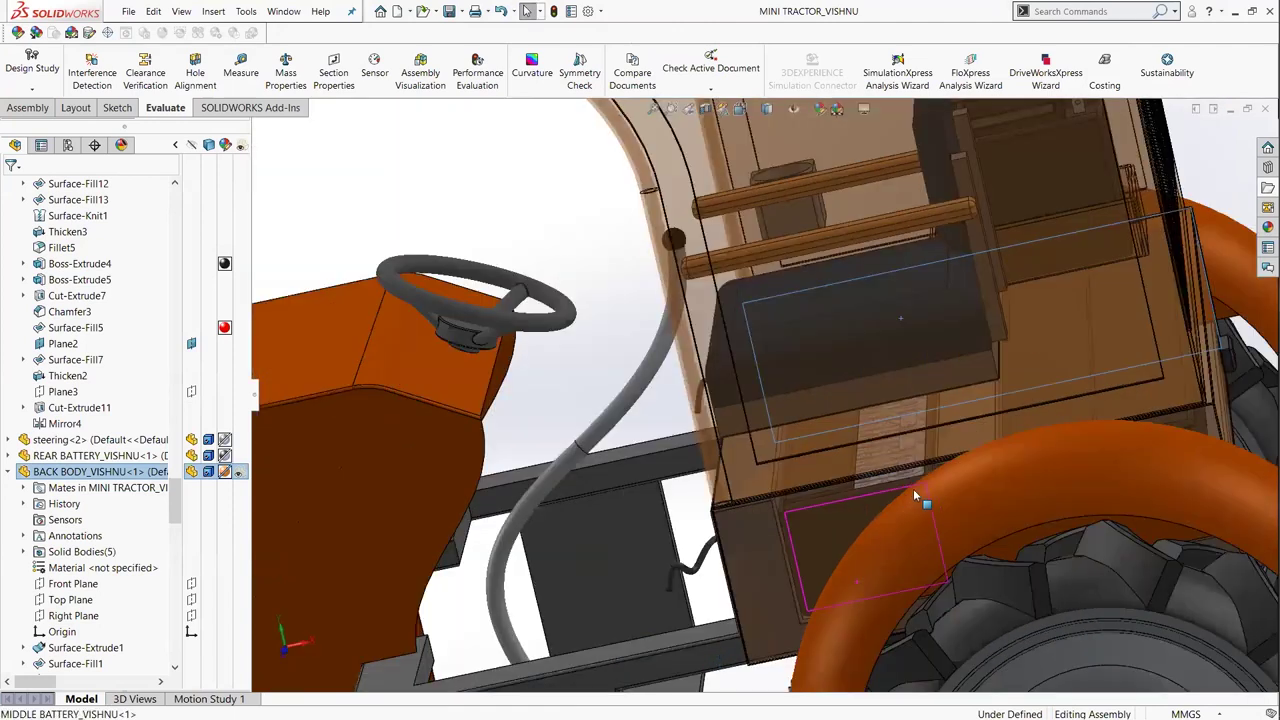
pyautogui.moveTo(913, 488); pyautogui.dragTo(1025, 445, button='middle')
pyautogui.moveTo(924, 547)
pyautogui.mouseDown(button='middle')
pyautogui.moveTo(880, 590)
pyautogui.moveTo(924, 585)
pyautogui.mouseUp(button='middle')
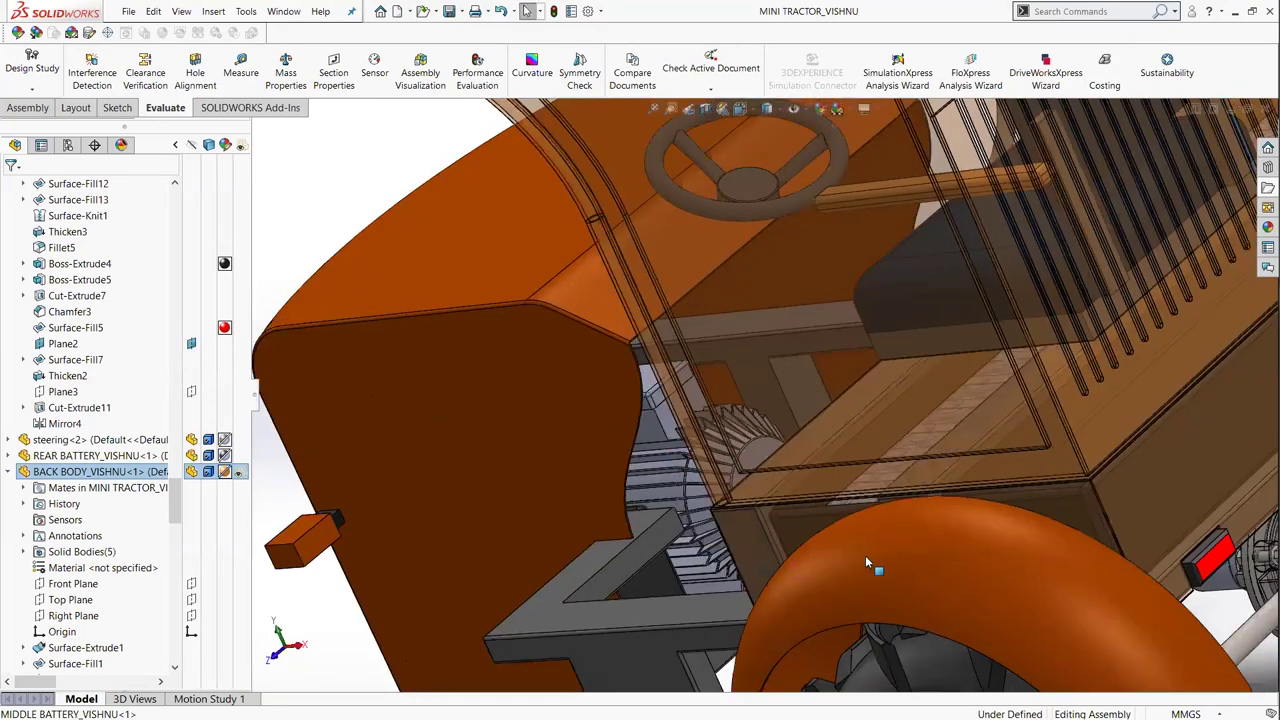
pyautogui.moveTo(862, 544); pyautogui.dragTo(957, 530, button='middle')
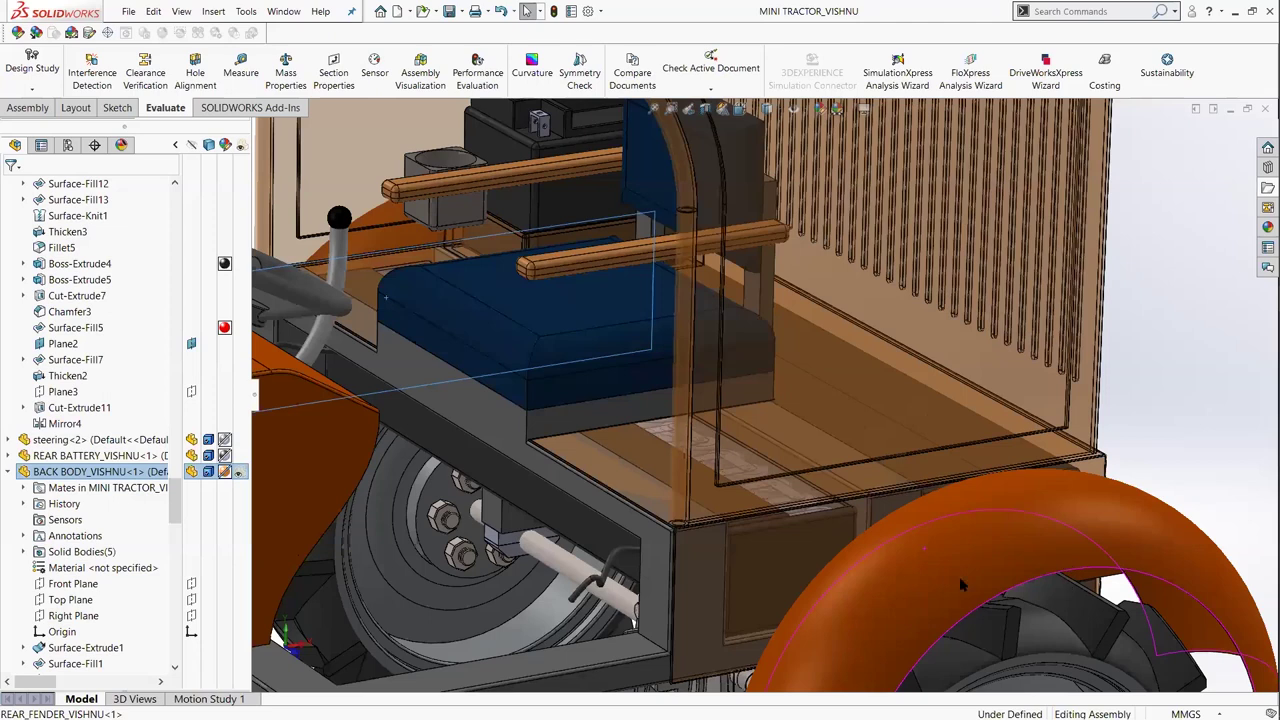
pyautogui.moveTo(964, 585); pyautogui.dragTo(1036, 569, button='middle')
# Zoom to fit the whole tractor and orbit to view it from the rear-left
pyautogui.press('f')
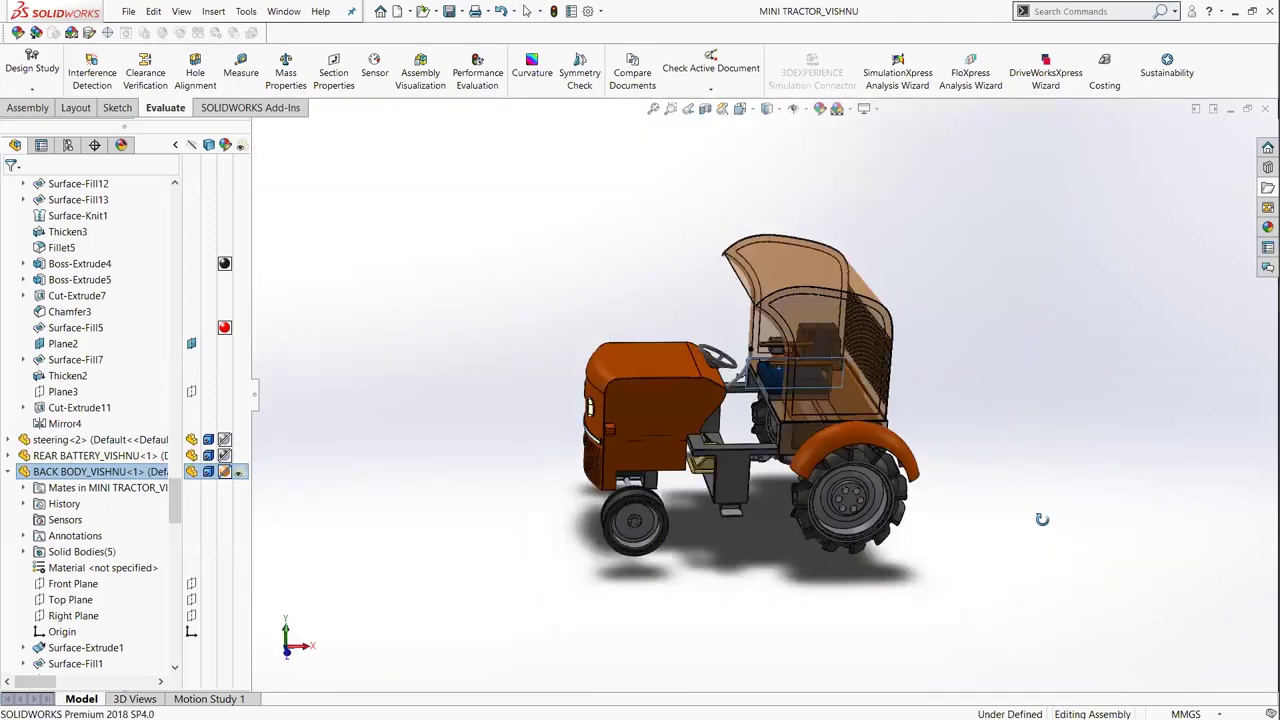
pyautogui.scroll(-3, 905, 389)
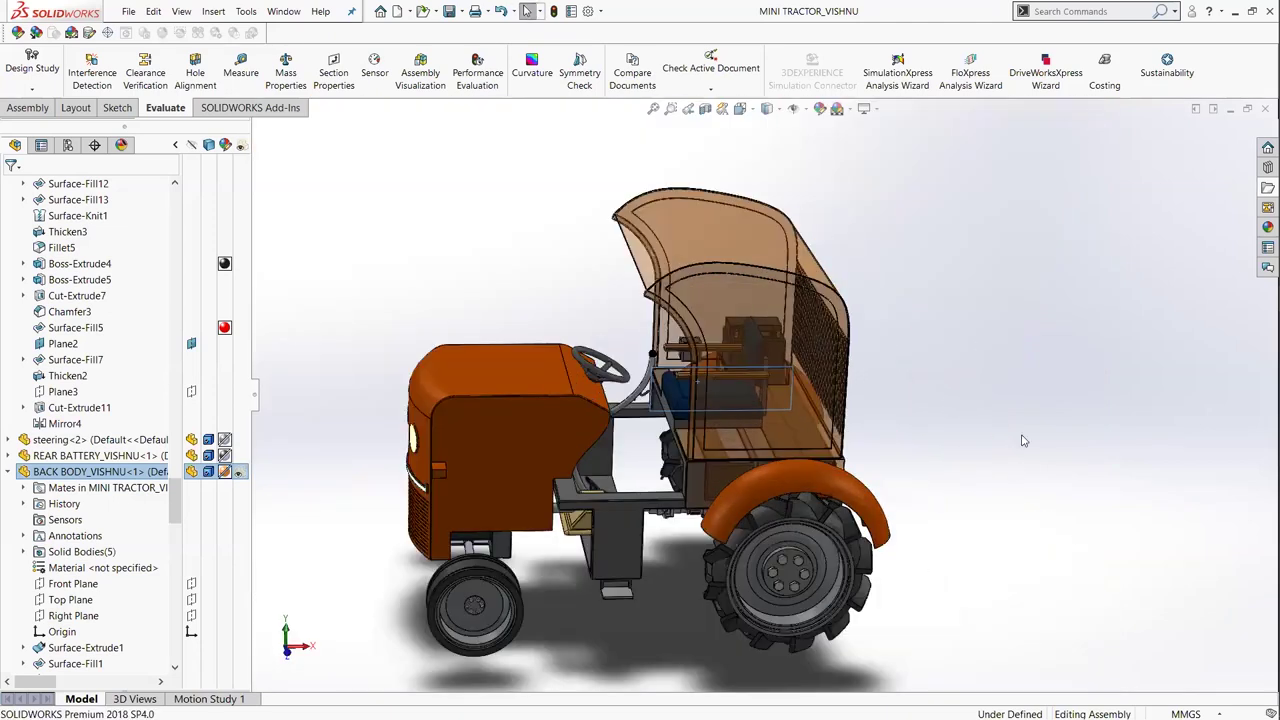
pyautogui.scroll(-2, 1106, 479)
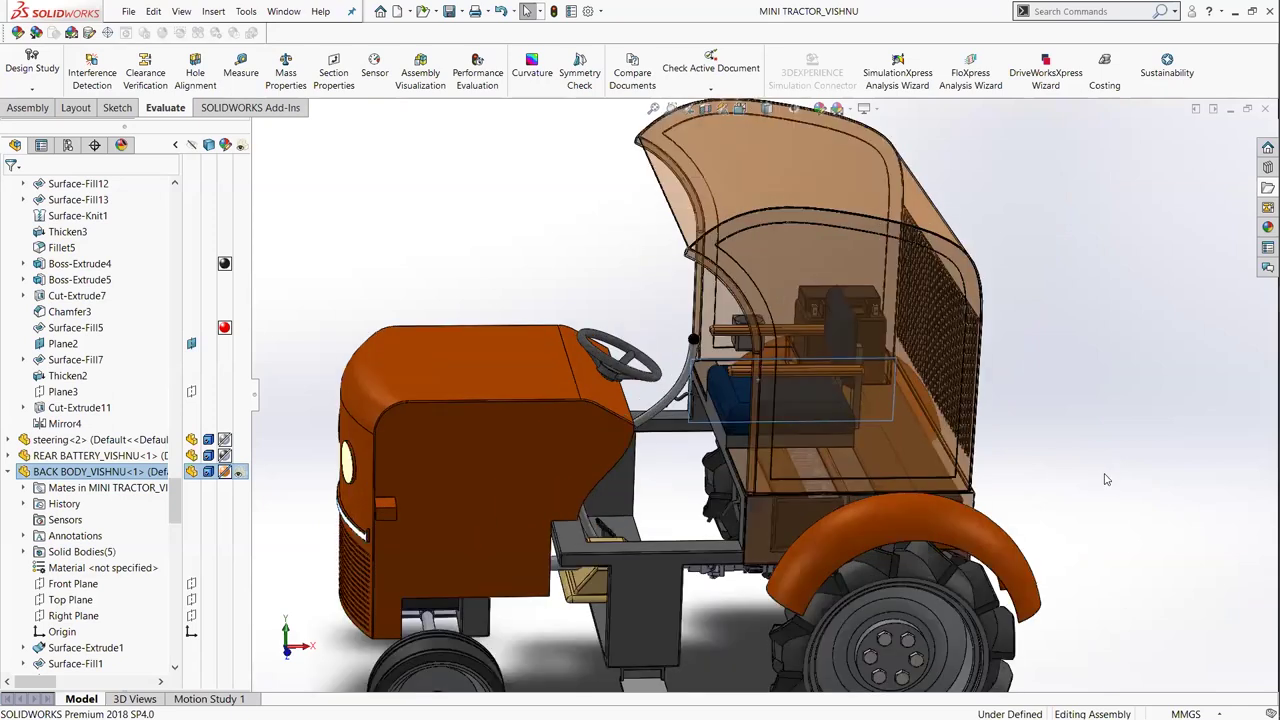
pyautogui.moveTo(1106, 479)
pyautogui.mouseDown(button='middle')
pyautogui.moveTo(718, 320)
pyautogui.moveTo(851, 301)
pyautogui.mouseUp(button='middle')
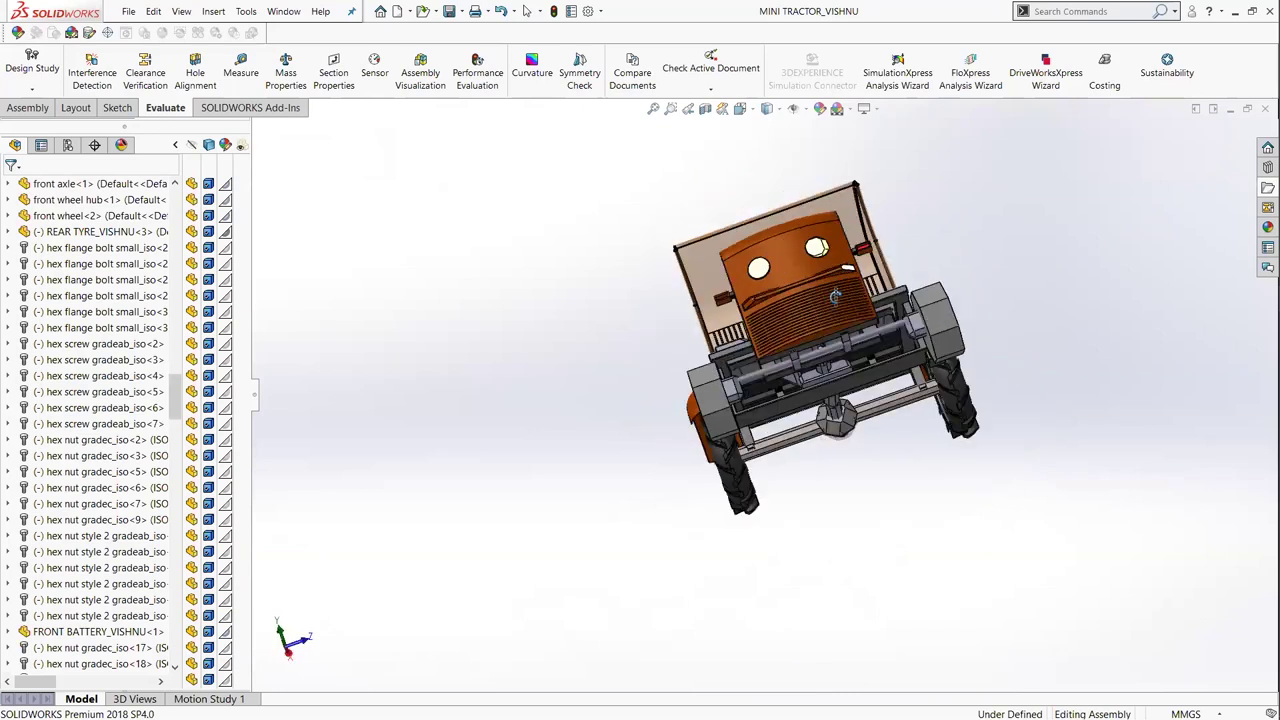
# Turn the tractor to a three-quarter front view and make FRONT BODU_VISHNU transparent
pyautogui.scroll(-2, 620, 528)
pyautogui.scroll(-1, 985, 560)
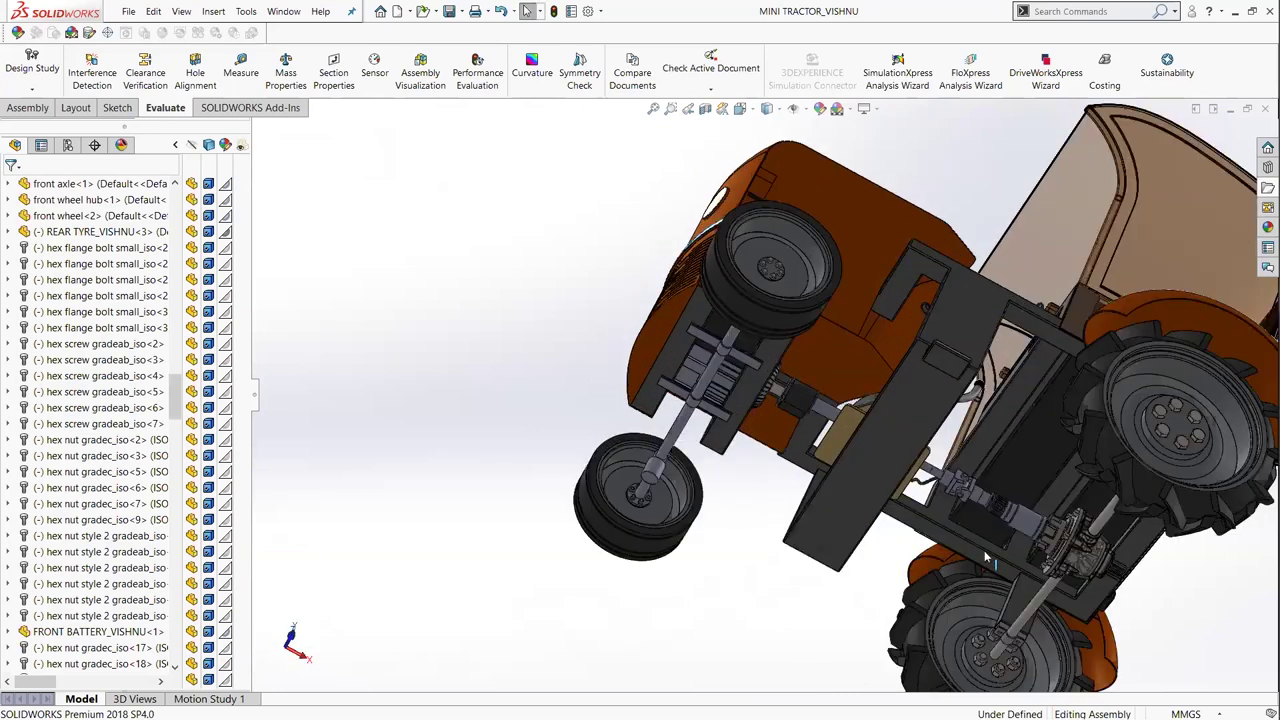
pyautogui.scroll(-1, 926, 477)
pyautogui.scroll(1, 927, 474)
pyautogui.scroll(1, 890, 467)
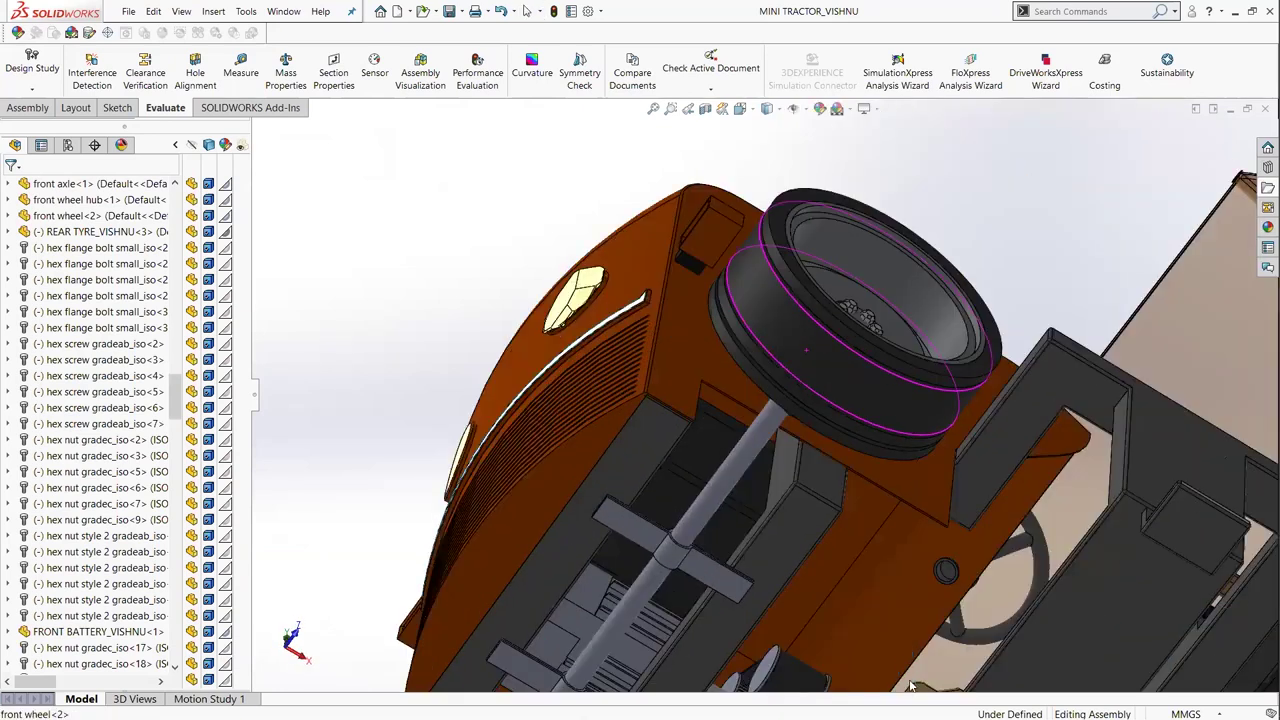
pyautogui.scroll(1, 857, 460)
pyautogui.scroll(3, 936, 574)
pyautogui.moveTo(936, 574); pyautogui.dragTo(1010, 622, button='middle')
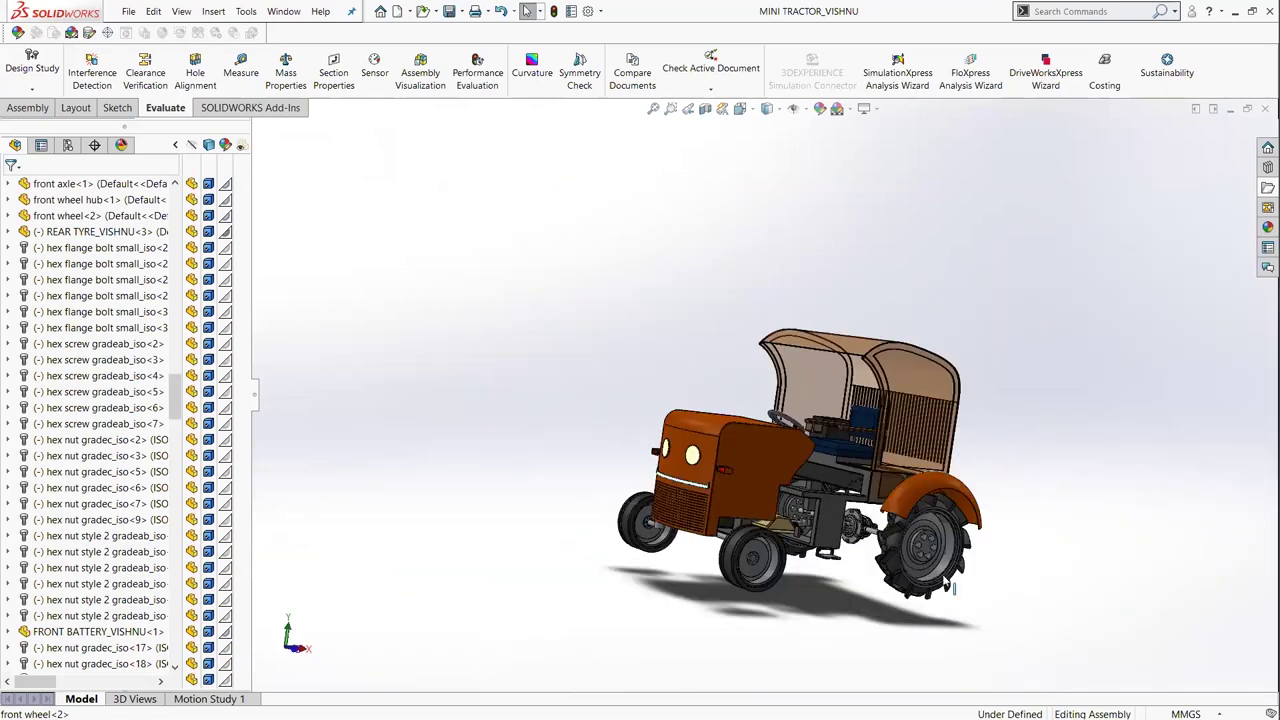
pyautogui.moveTo(741, 584)
pyautogui.mouseDown(button='middle')
pyautogui.moveTo(762, 382)
pyautogui.moveTo(849, 275)
pyautogui.mouseUp(button='middle')
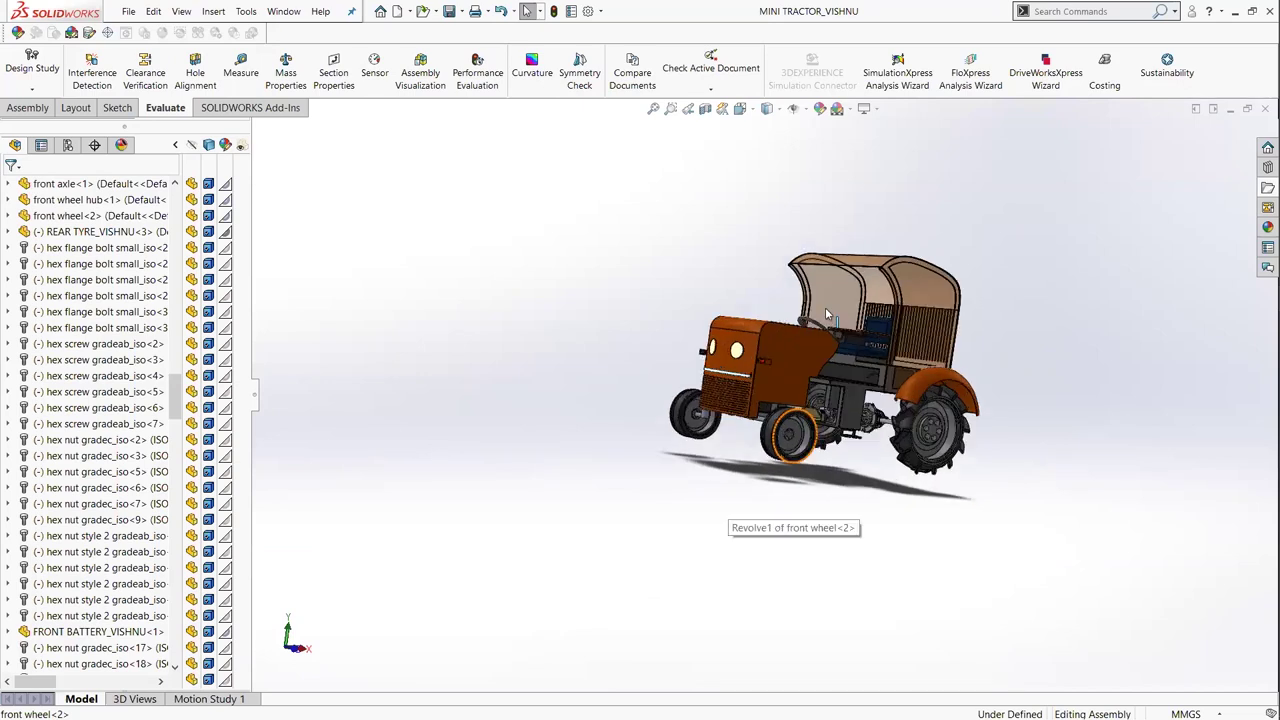
pyautogui.scroll(-3, 849, 275)
pyautogui.rightClick(853, 228)
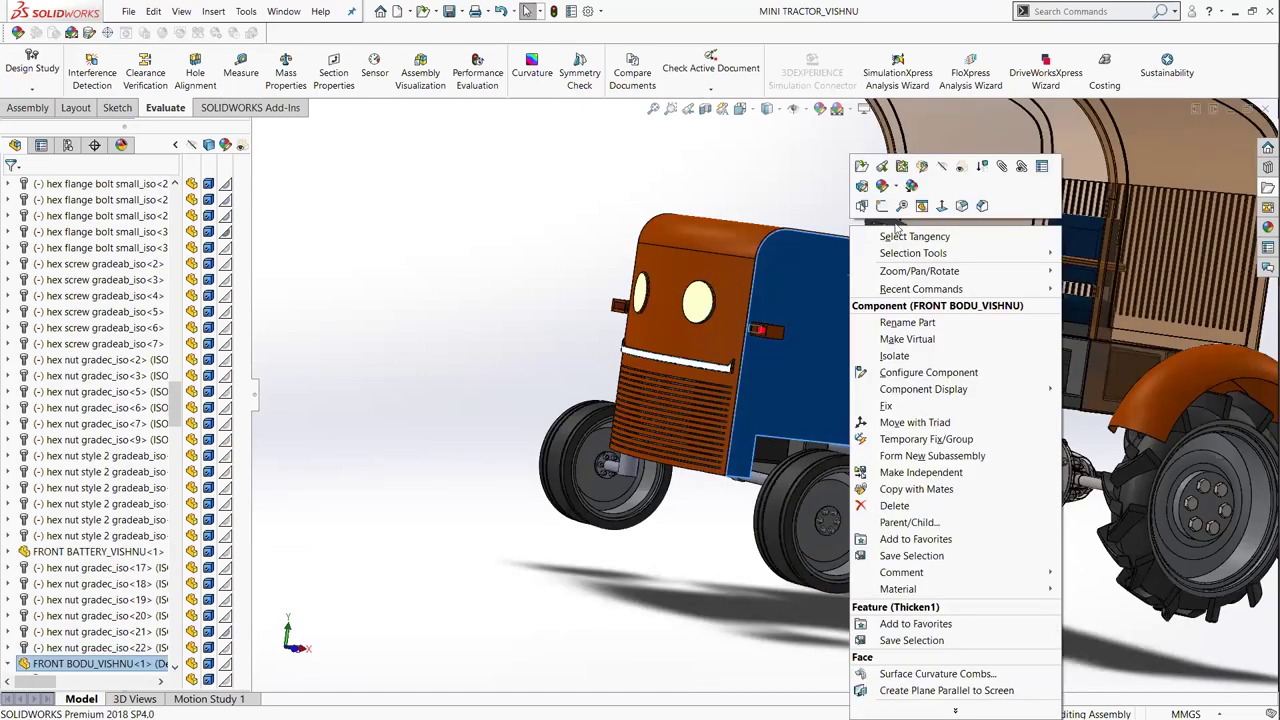
pyautogui.click(955, 170)
# Zoom in through the transparent hood onto the gearbox, chassis and wheel hub
pyautogui.scroll(-3, 812, 493)
pyautogui.scroll(-2, 780, 512)
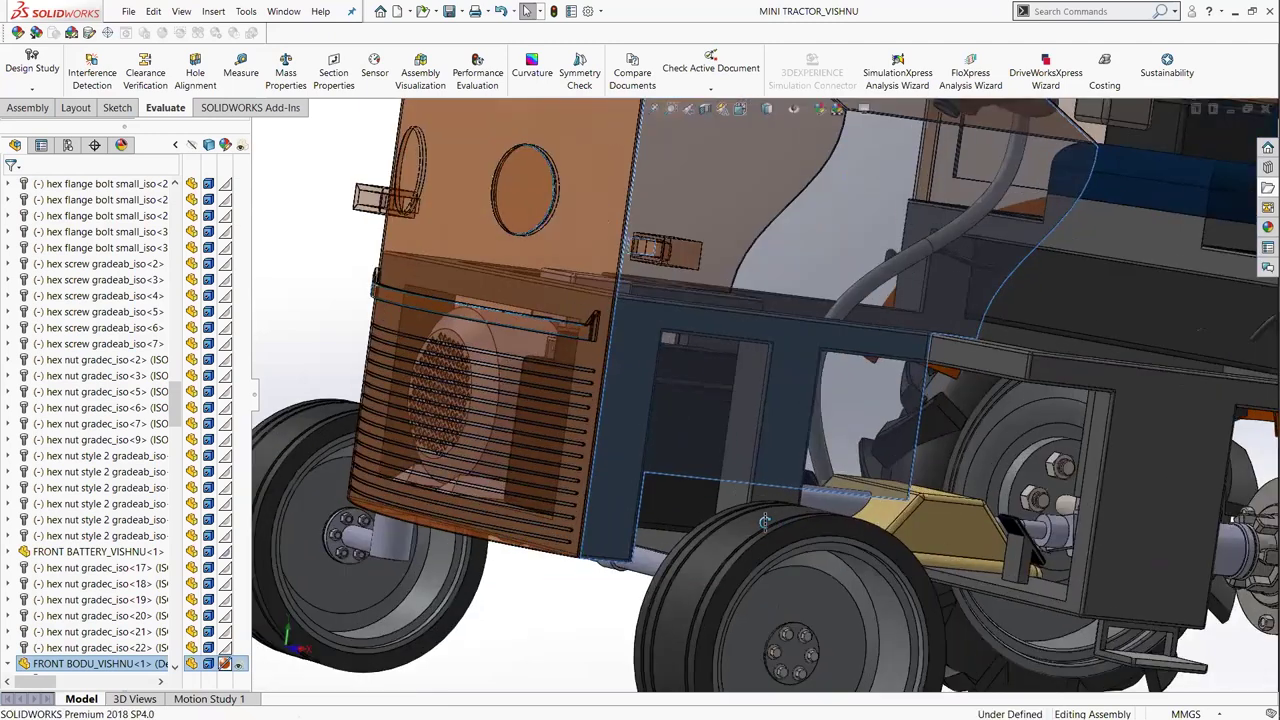
pyautogui.scroll(-1, 765, 521)
pyautogui.scroll(-1, 603, 523)
pyautogui.scroll(-1, 630, 495)
pyautogui.scroll(-2, 698, 476)
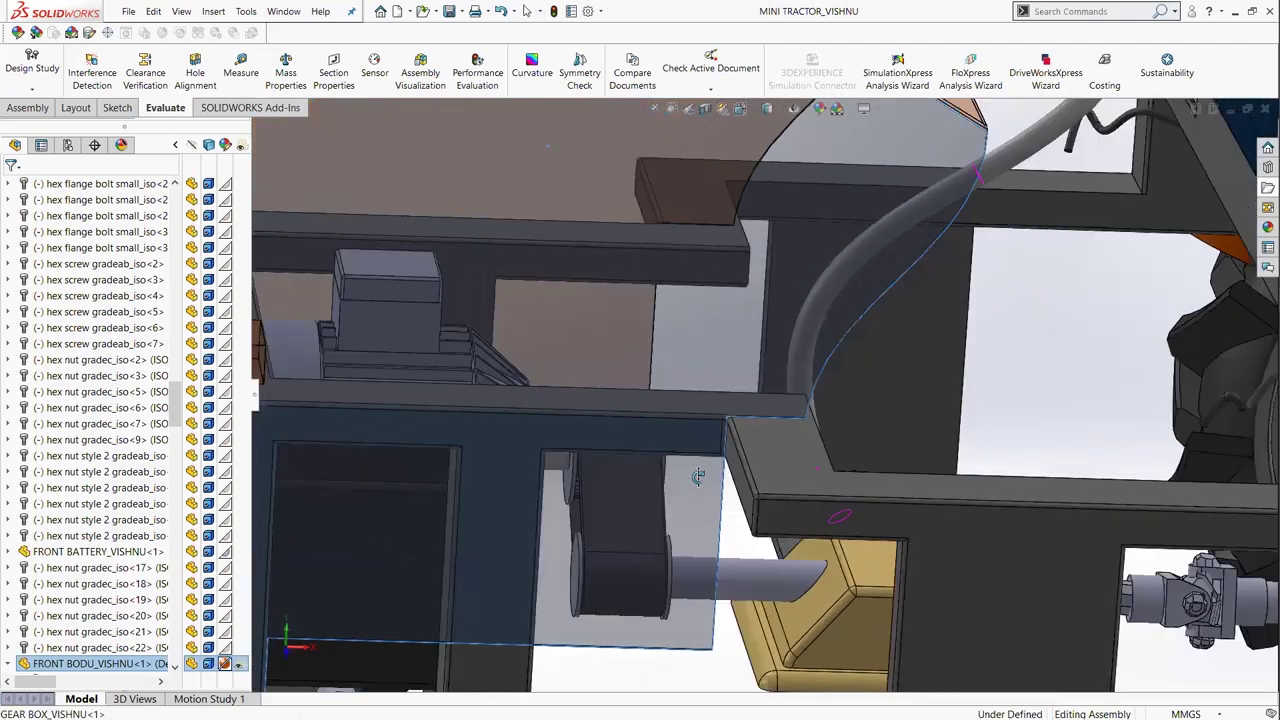
pyautogui.moveTo(698, 476); pyautogui.dragTo(645, 522, button='middle')
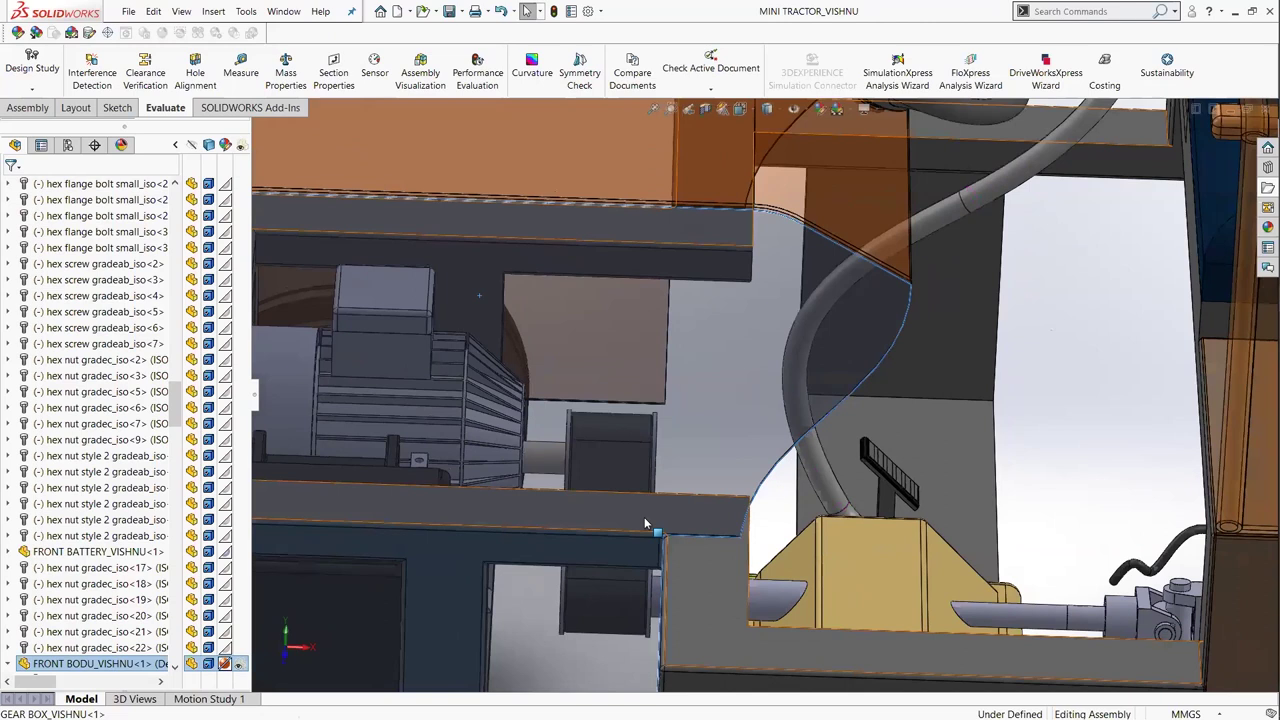
pyautogui.press('Down')
pyautogui.press('Down')
pyautogui.moveTo(632, 496)
pyautogui.mouseDown(button='middle')
pyautogui.moveTo(794, 589)
pyautogui.moveTo(848, 667)
pyautogui.moveTo(865, 641)
pyautogui.moveTo(883, 664)
pyautogui.mouseUp(button='middle')
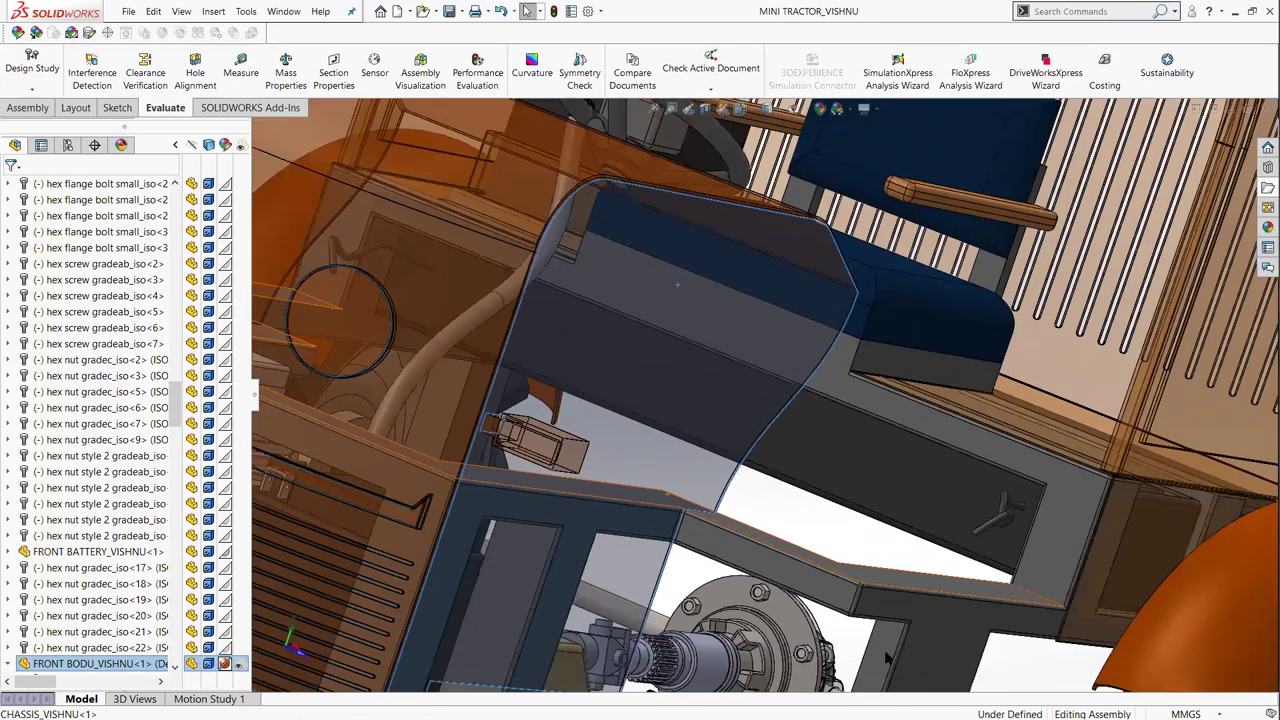
# Inspect the seat, steering, armrest and rollers from above, then return to a three-quarter view
pyautogui.scroll(3, 885, 660)
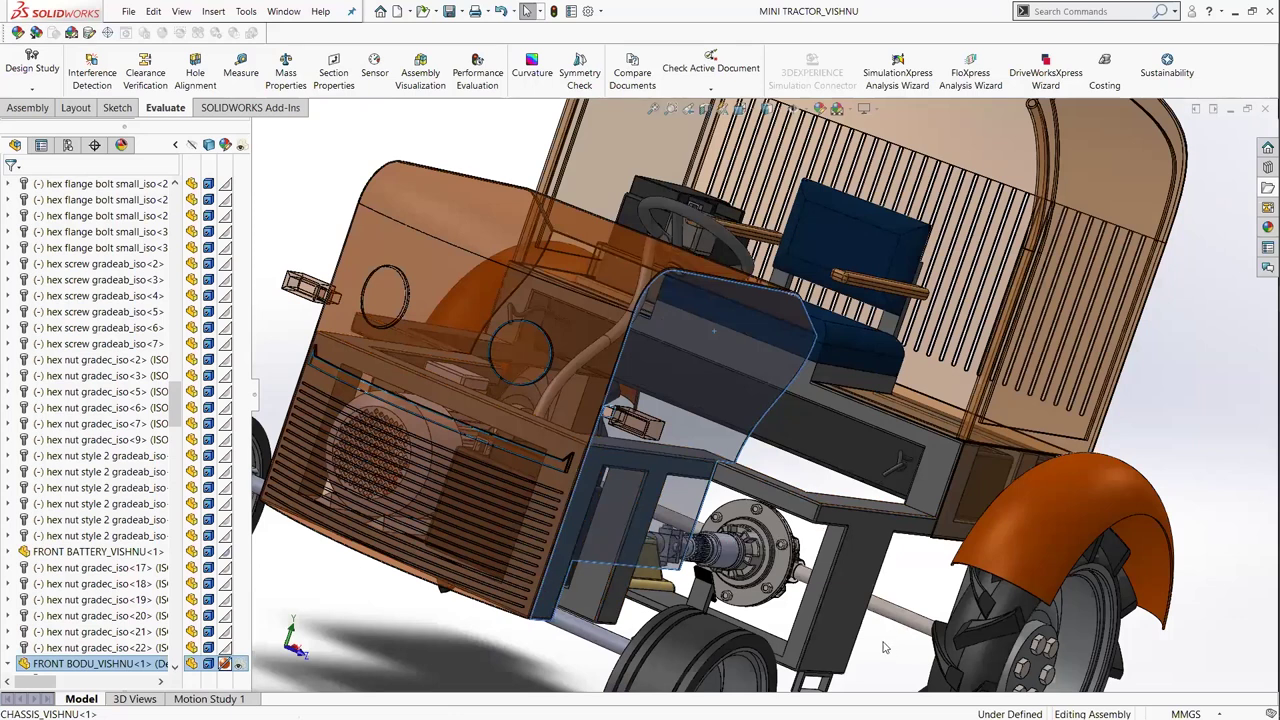
pyautogui.moveTo(883, 647); pyautogui.dragTo(780, 460, button='middle')
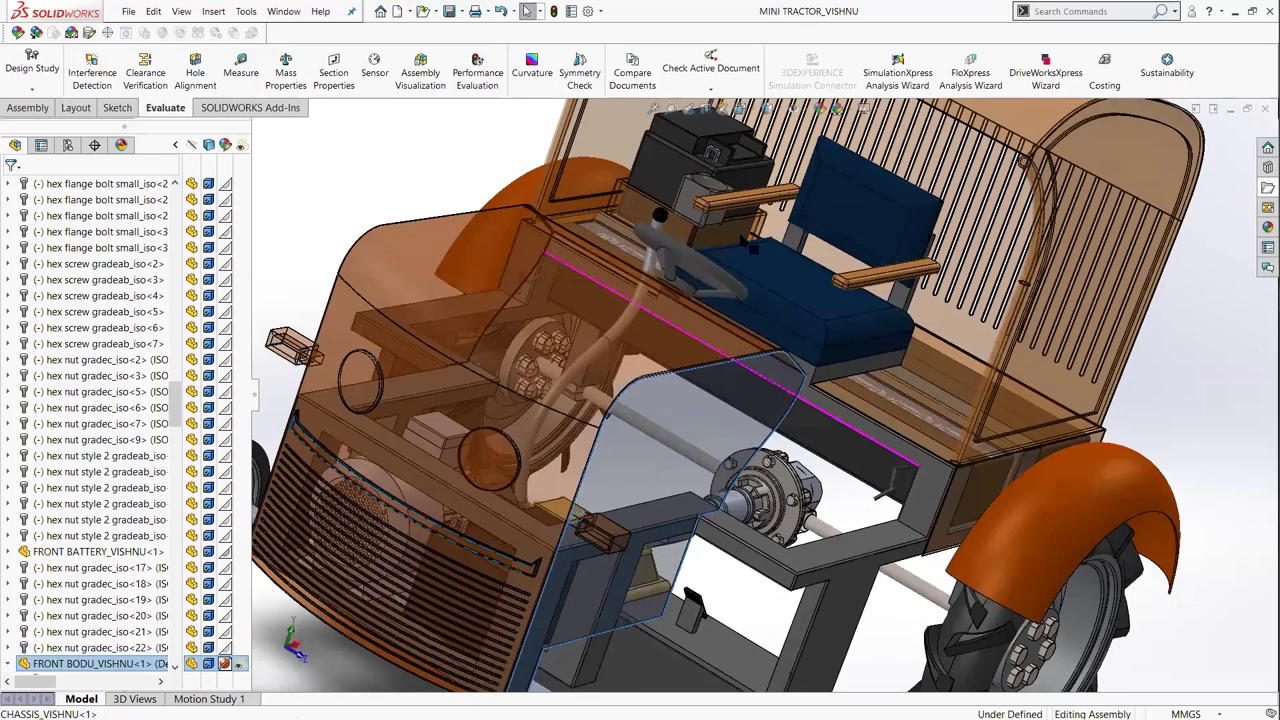
pyautogui.moveTo(745, 245); pyautogui.dragTo(800, 383, button='middle')
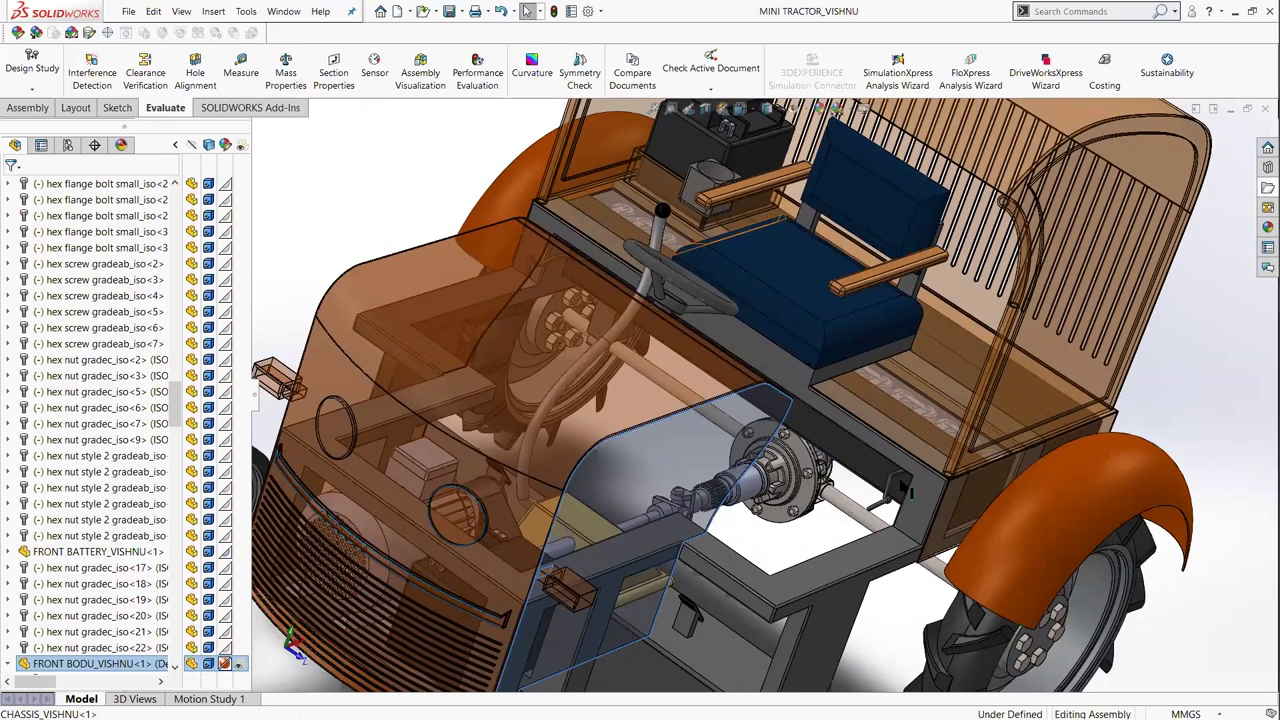
pyautogui.scroll(-1, 908, 490)
pyautogui.scroll(-1, 972, 432)
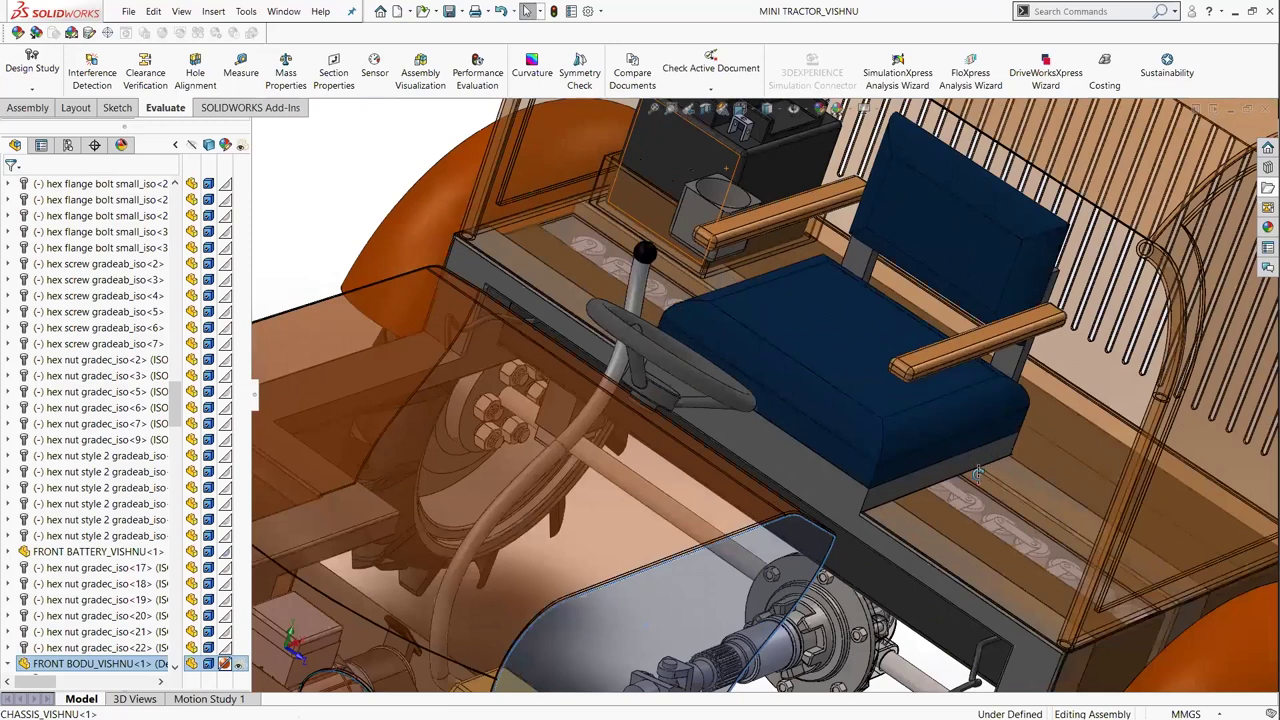
pyautogui.scroll(-1, 978, 474)
pyautogui.scroll(-1, 902, 421)
pyautogui.scroll(-2, 851, 371)
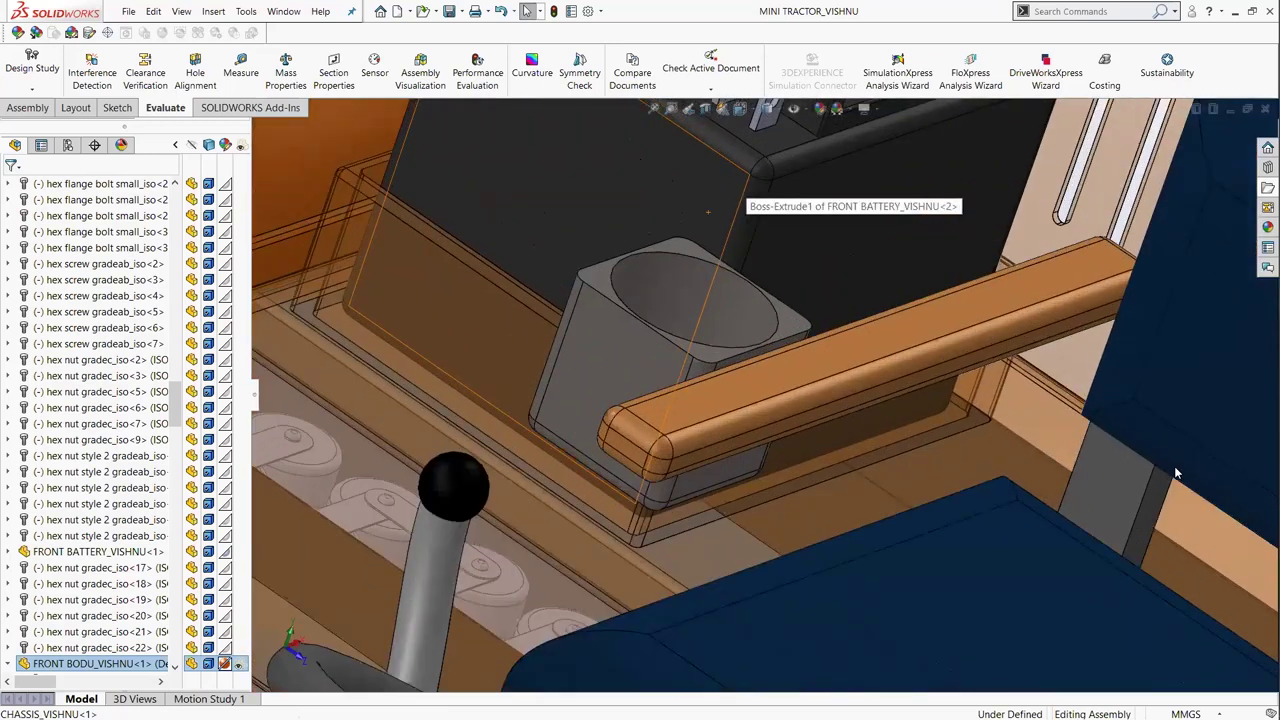
pyautogui.moveTo(1176, 473); pyautogui.dragTo(1176, 473, button='middle')
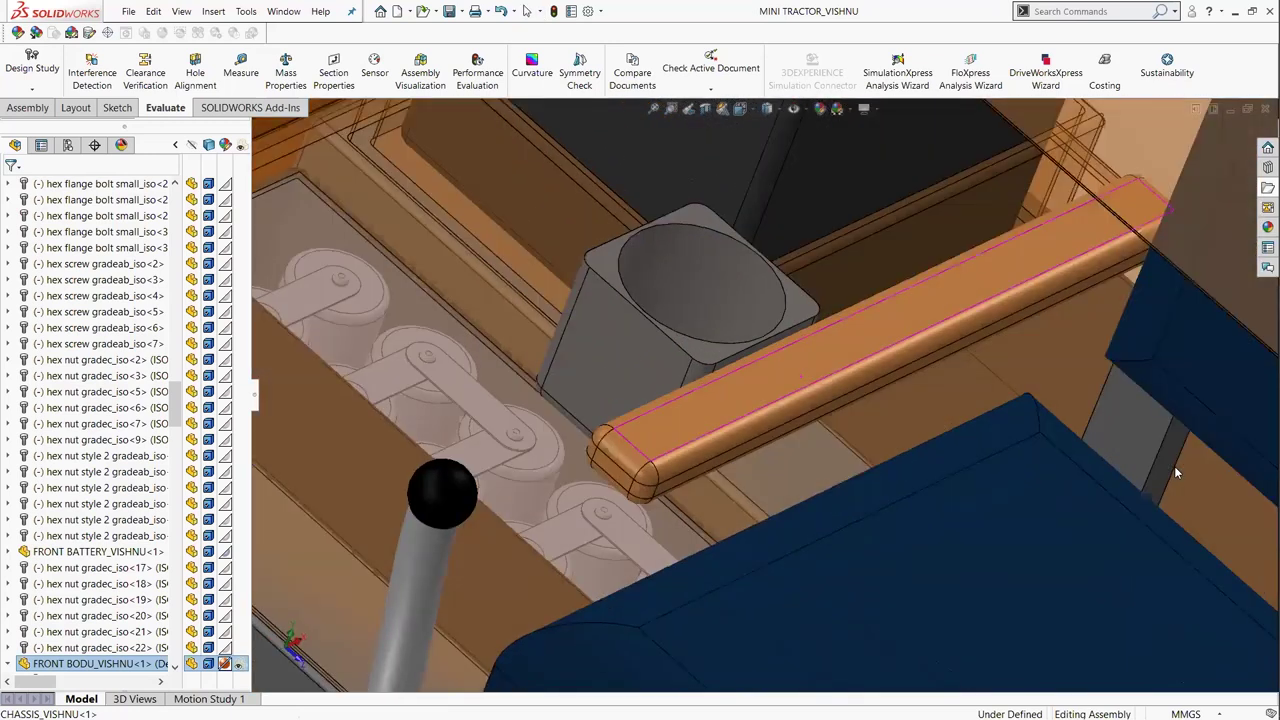
pyautogui.scroll(5, 1176, 473)
pyautogui.hotkey('ctrl', 'shift', 'z')
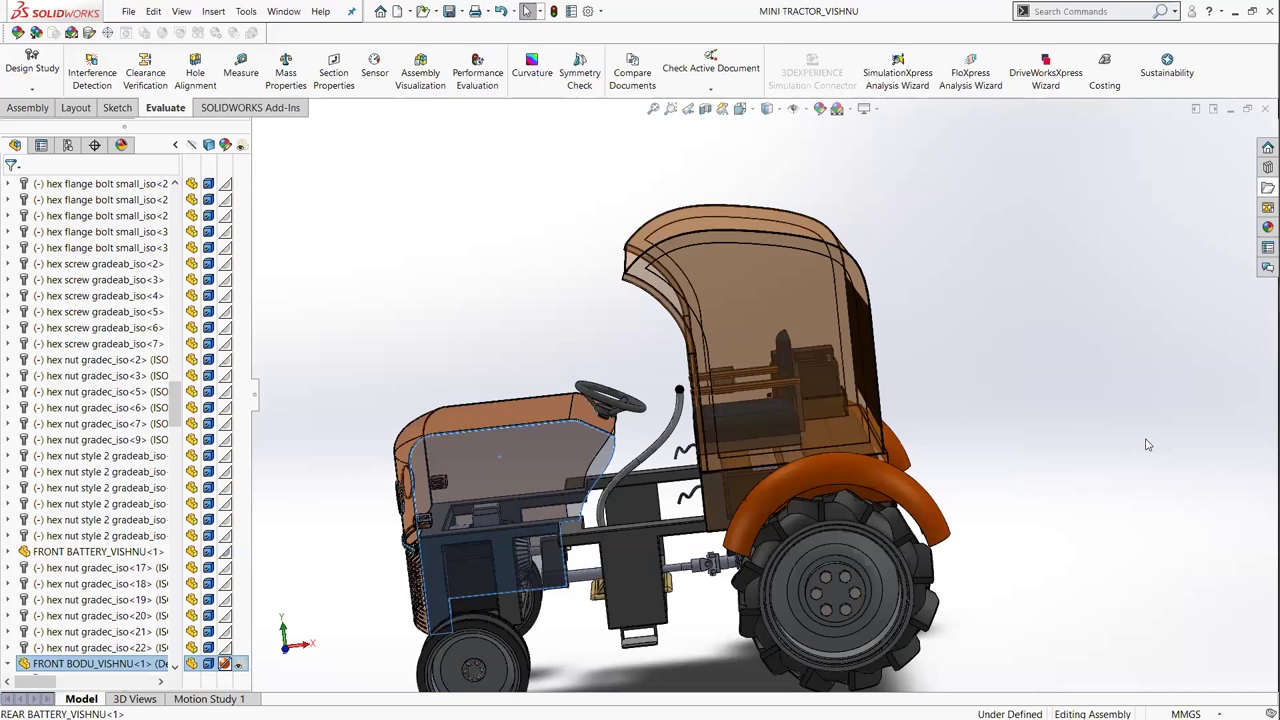
pyautogui.click(1120, 632)
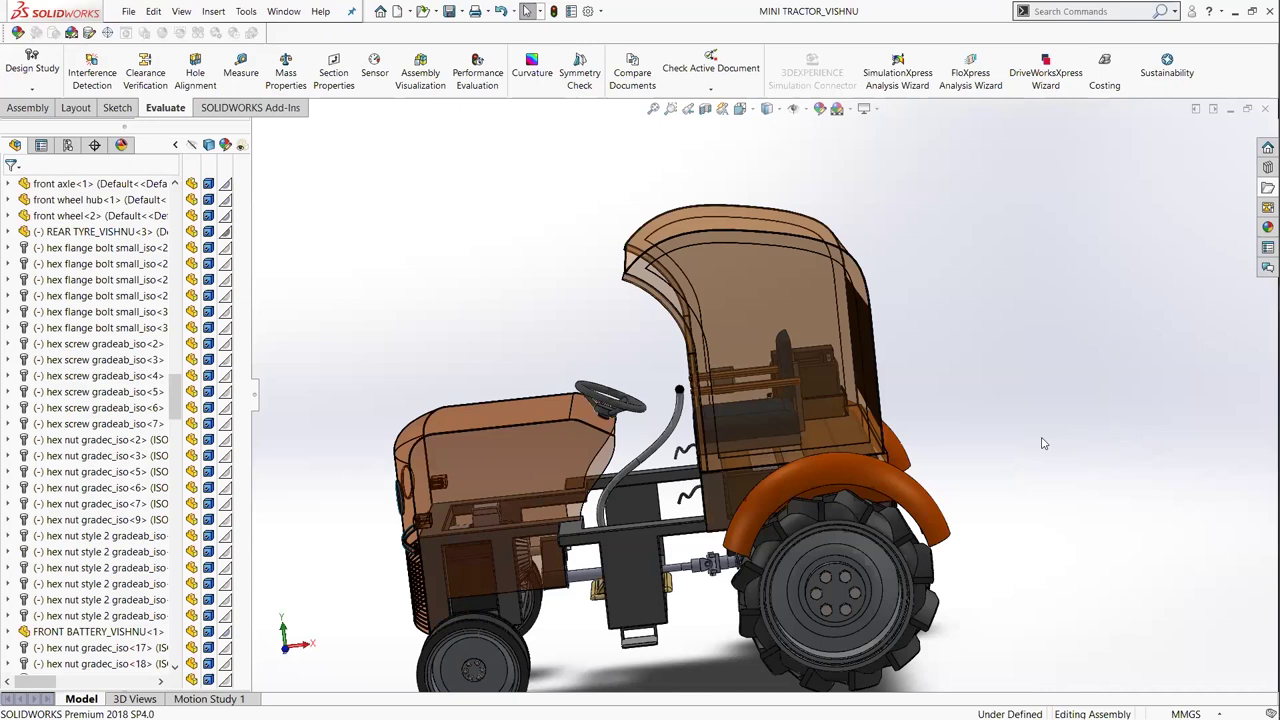
pyautogui.moveTo(1105, 545)
pyautogui.mouseDown(button='middle')
pyautogui.moveTo(1097, 597)
pyautogui.moveTo(1122, 554)
pyautogui.mouseUp(button='middle')
pyautogui.press('z')
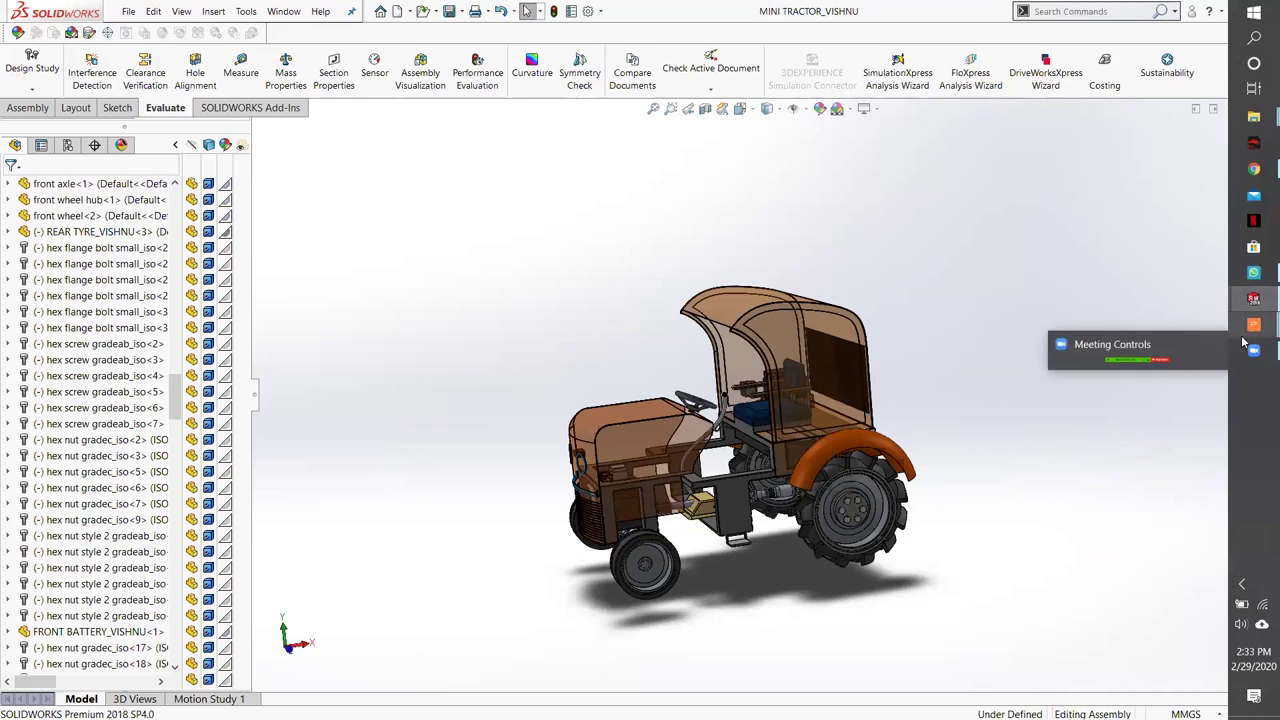
# Advance the slideshow from Battery to the Assembly slide, then return to MINI TRACTOR_VISHNU
pyautogui.moveTo(1254, 324)
pyautogui.click(1185, 378)
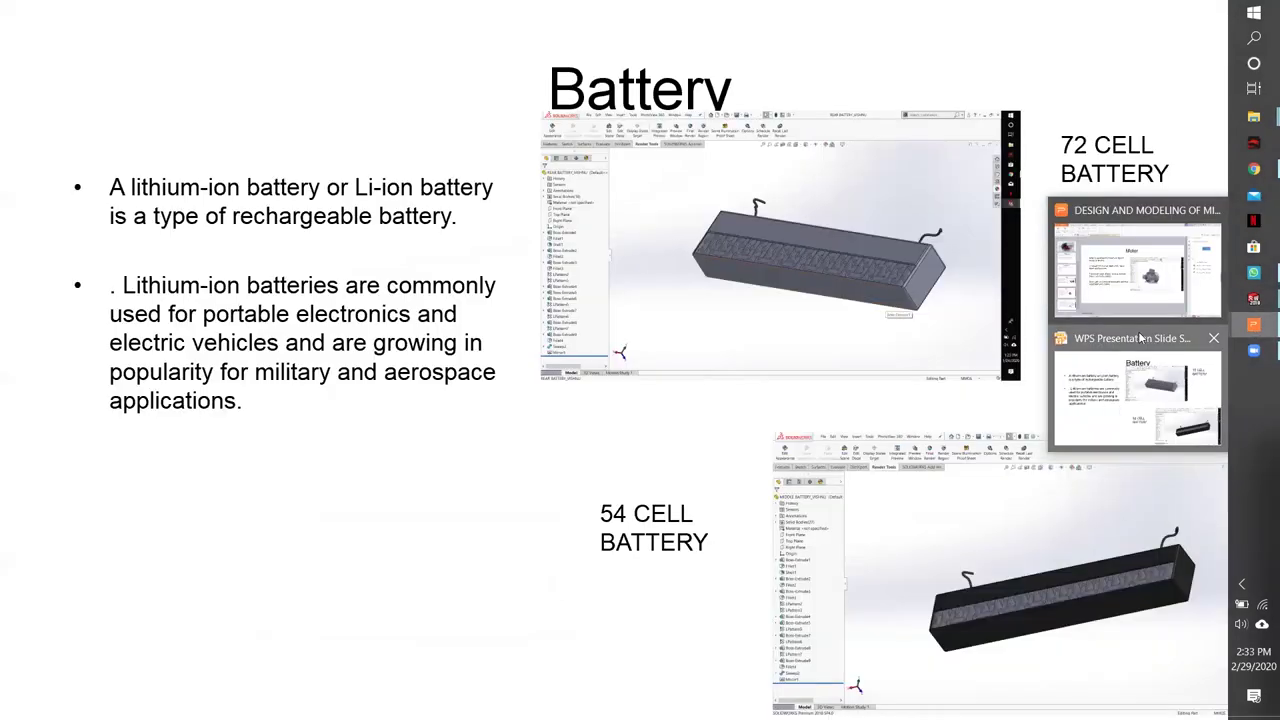
pyautogui.press('Right')
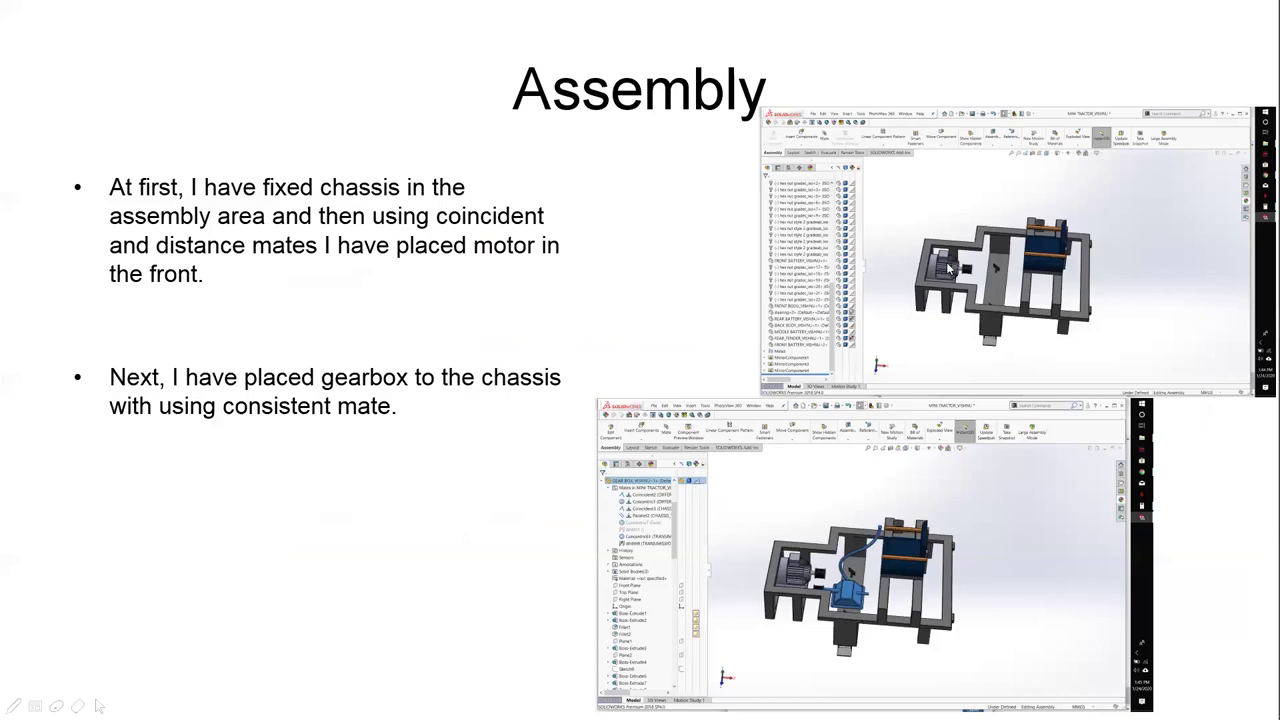
pyautogui.click(1256, 300)
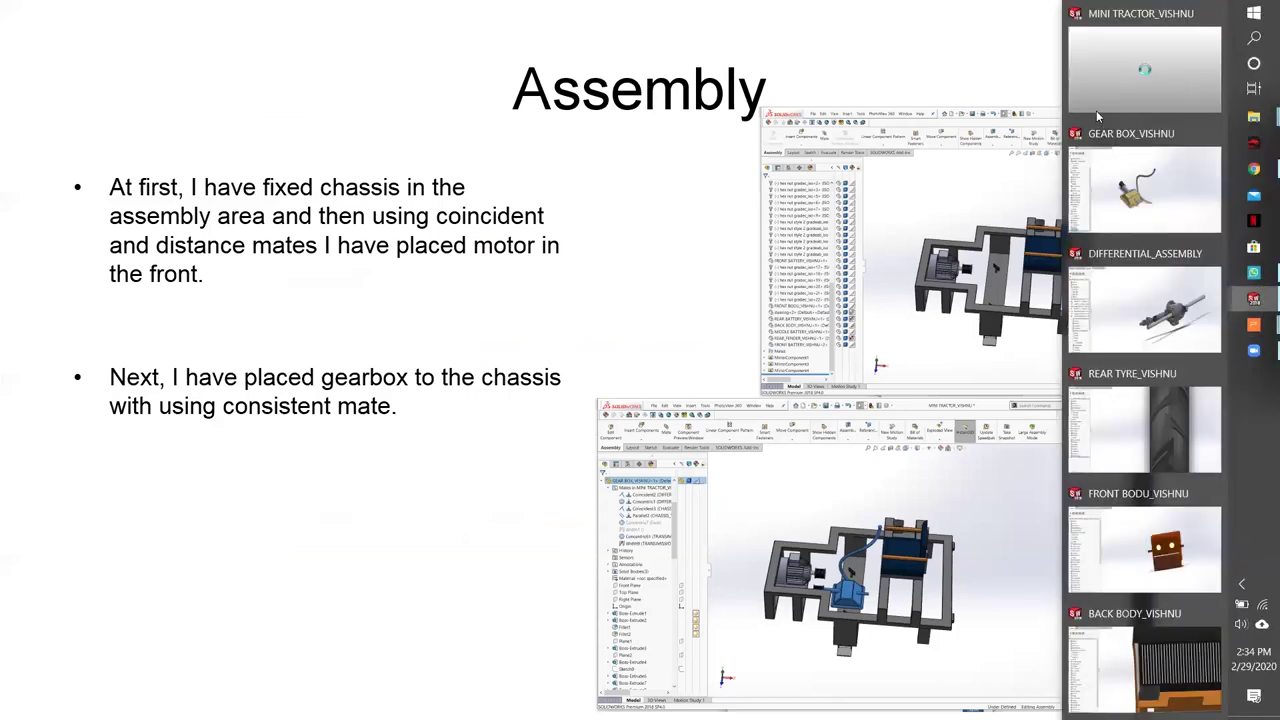
pyautogui.click(1096, 110)
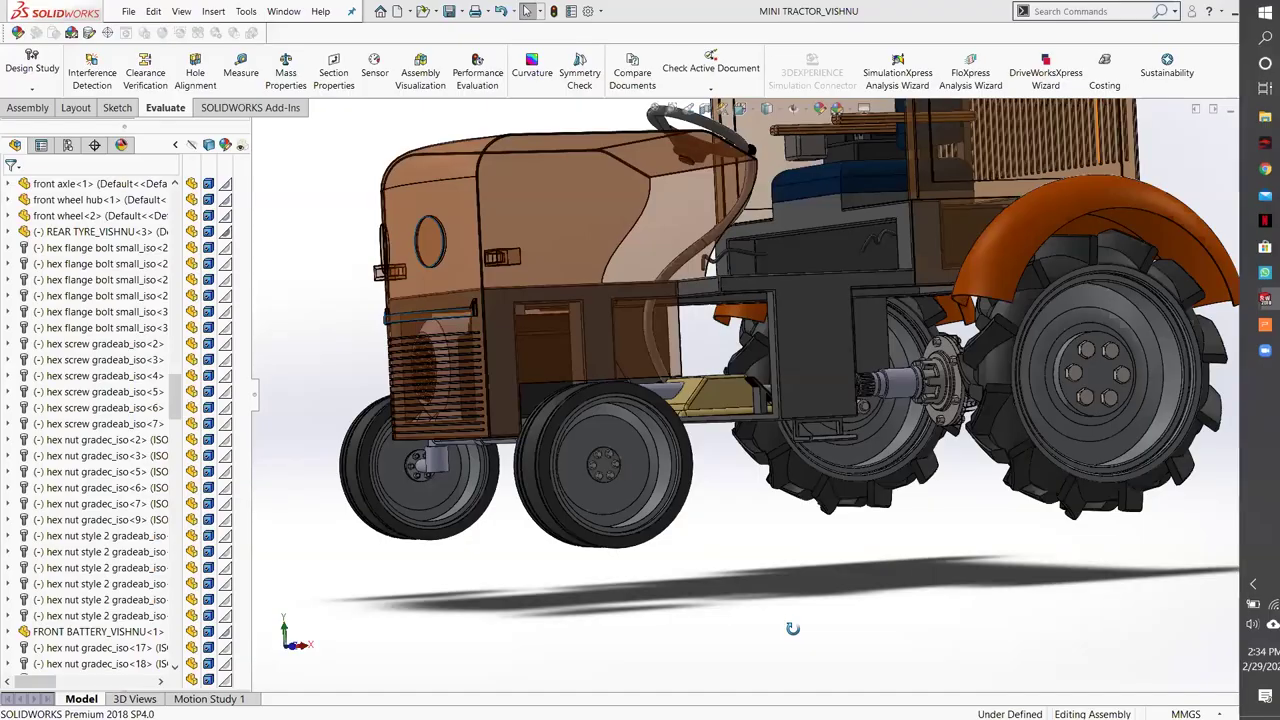
# Zoom into the motor and belt area and pick a front-cover fin edge, reading 176mm
pyautogui.moveTo(792, 628); pyautogui.dragTo(660, 279, button='middle')
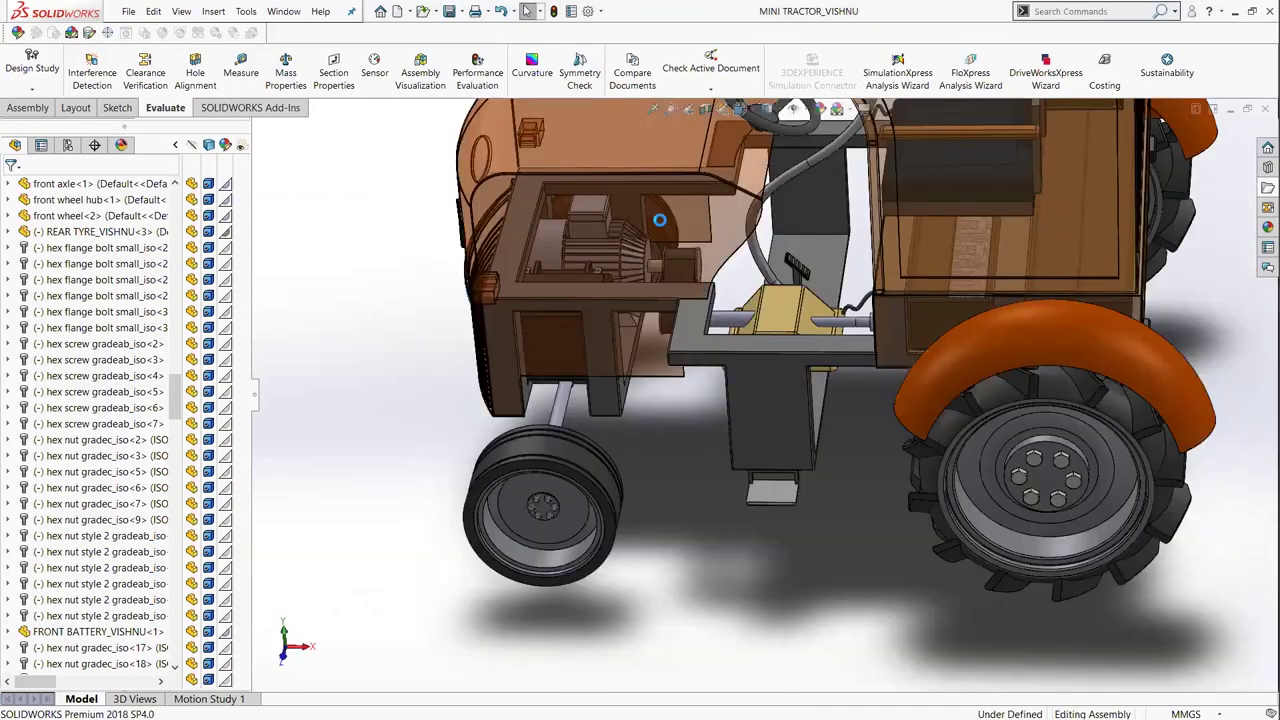
pyautogui.scroll(-5, 686, 362)
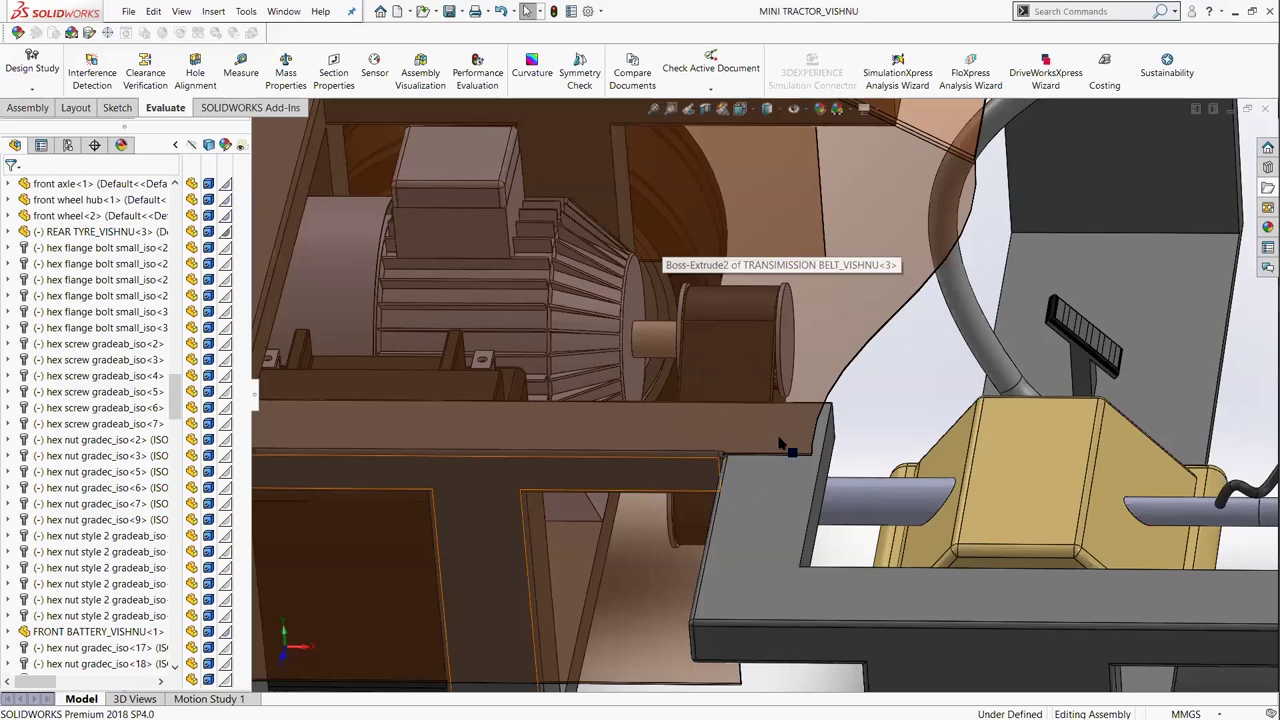
pyautogui.scroll(-2, 770, 450)
pyautogui.scroll(2, 760, 465)
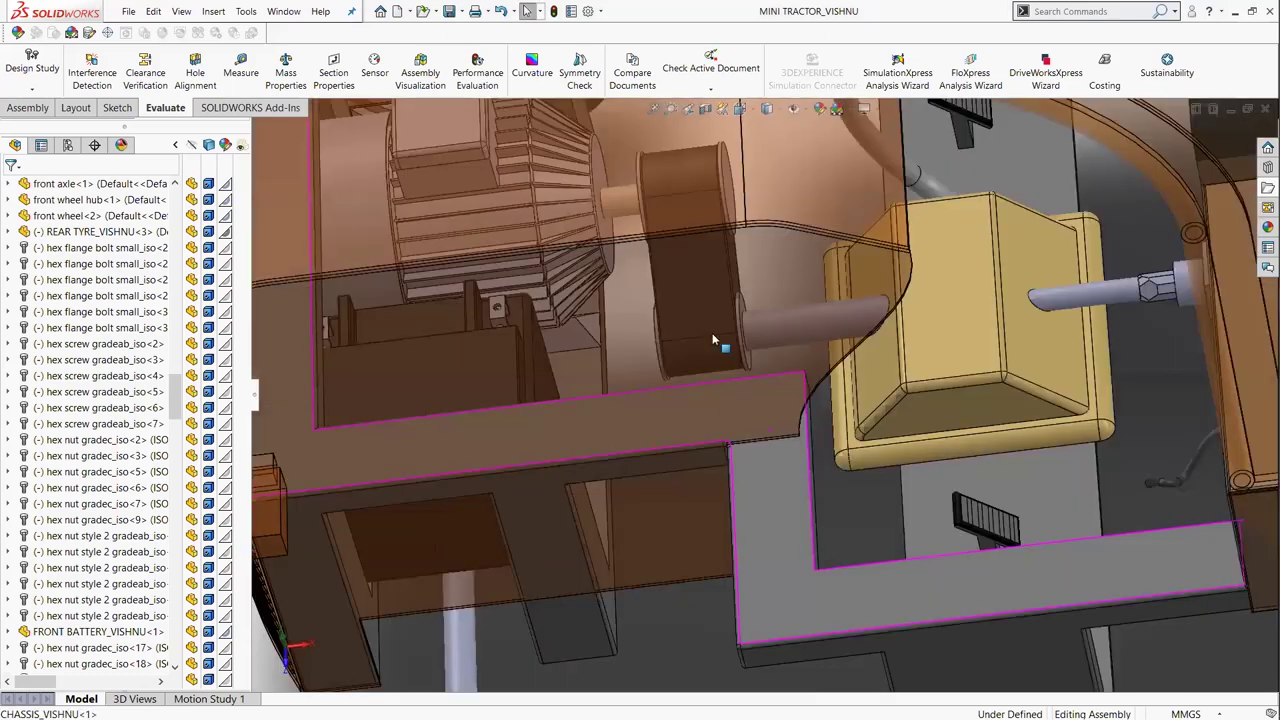
pyautogui.moveTo(713, 340); pyautogui.dragTo(713, 320, button='middle')
pyautogui.scroll(2, 705, 288)
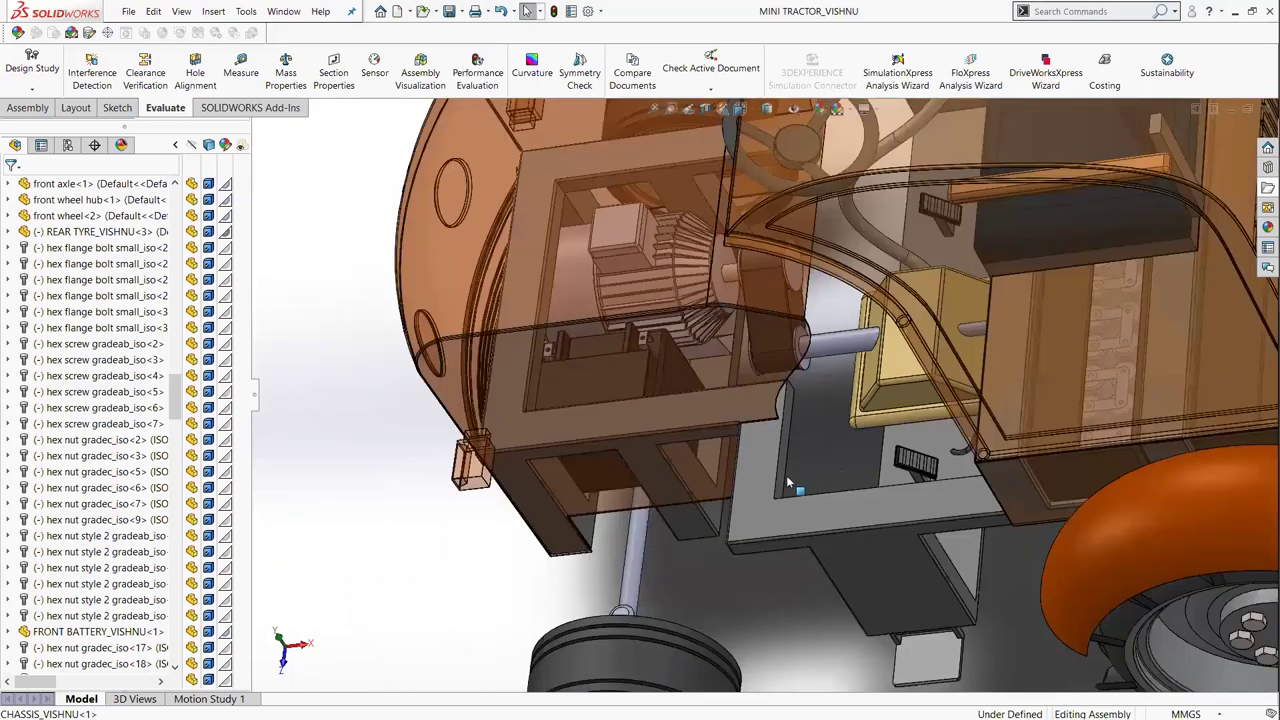
pyautogui.scroll(-3, 818, 462)
pyautogui.scroll(-1, 818, 446)
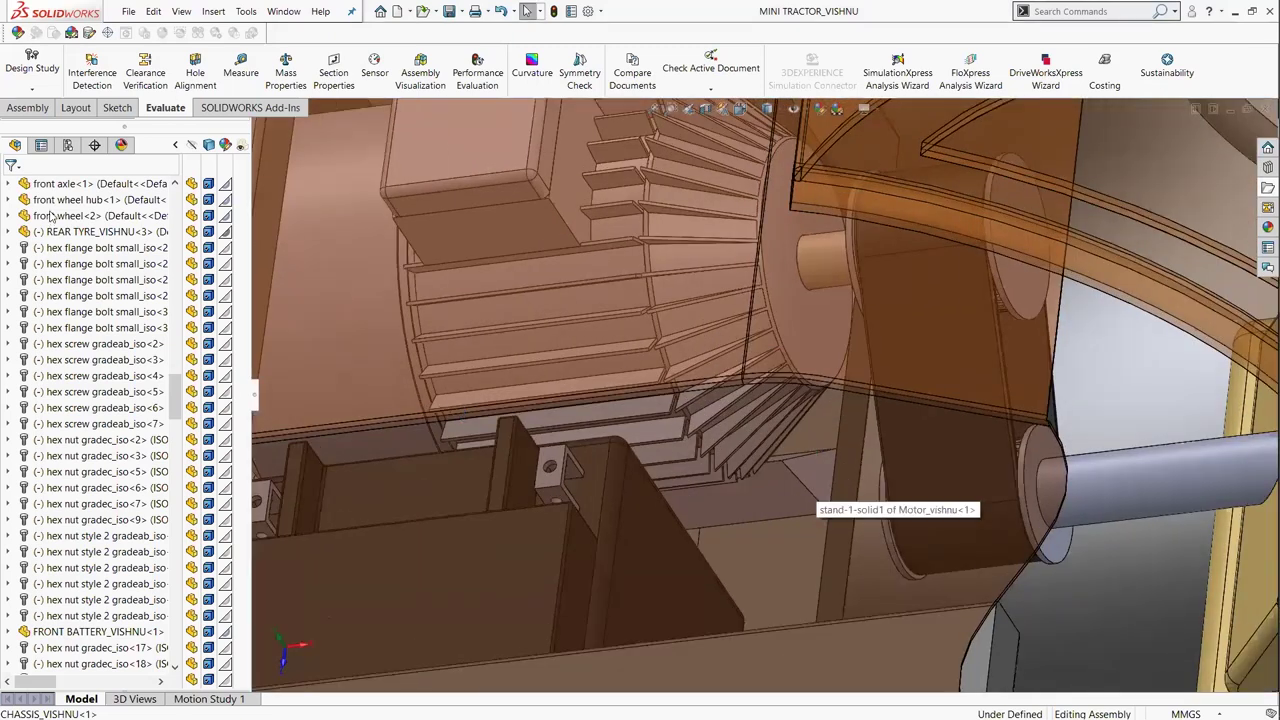
pyautogui.click(590, 301)
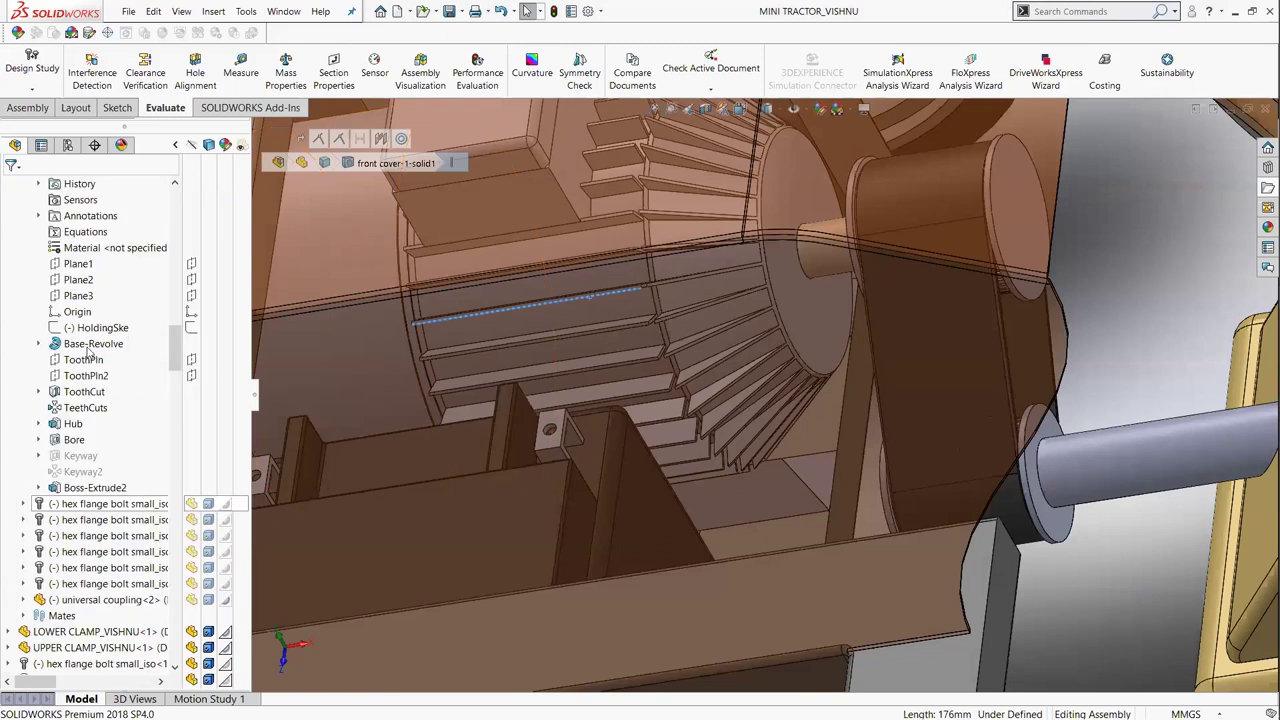
pyautogui.scroll(5, 95, 370)
pyautogui.scroll(10, 110, 420)
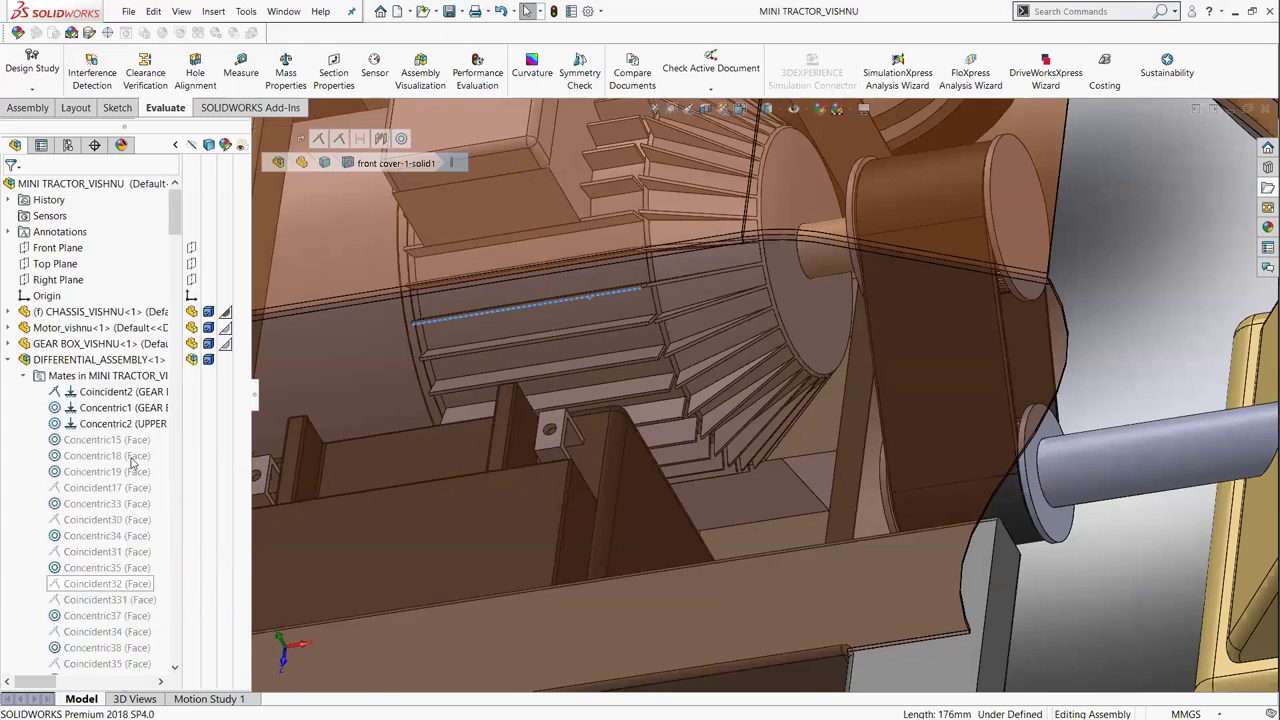
# List Motor_vishnu's mates and show the Coincident1 and Width3 mates on the model
pyautogui.click(8, 329)
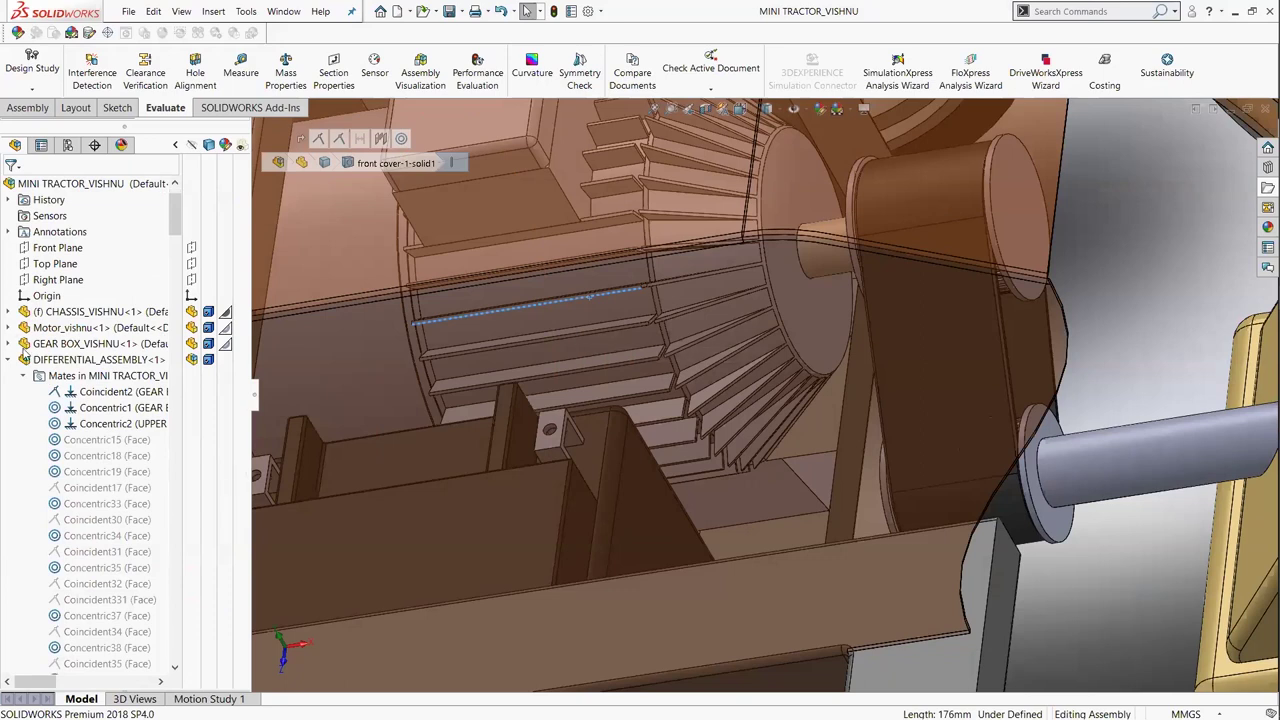
pyautogui.click(24, 296)
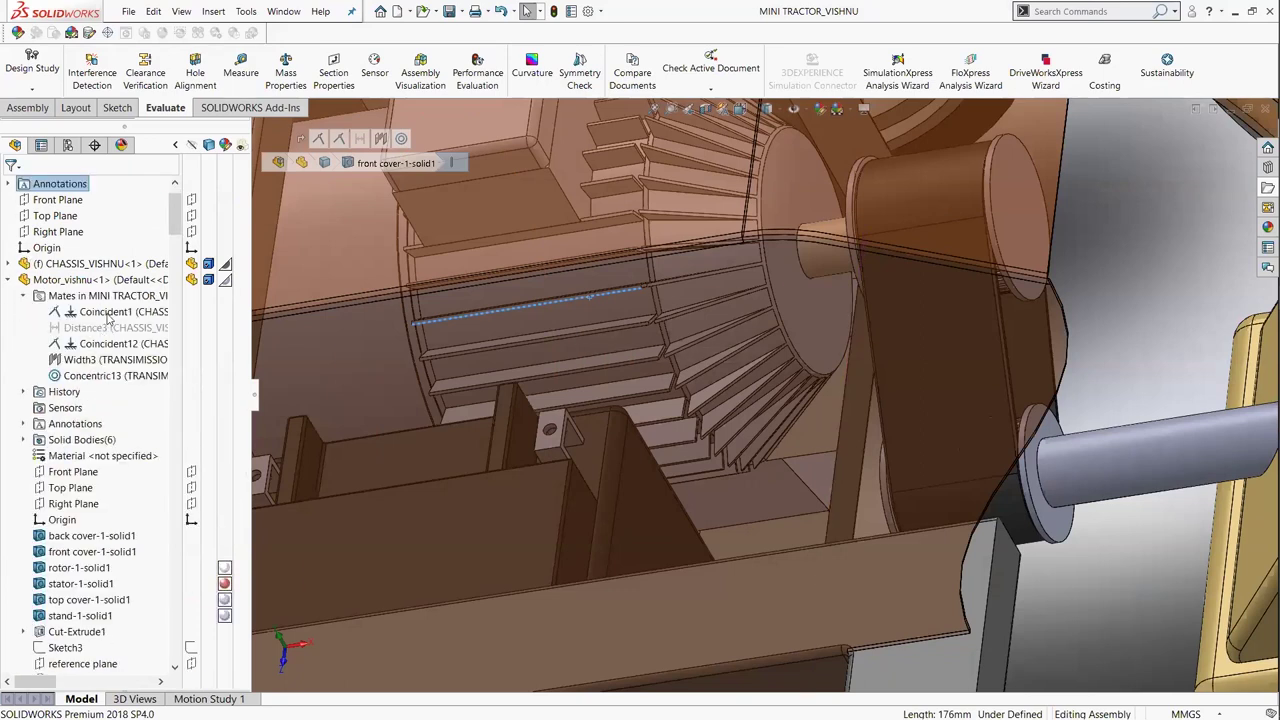
pyautogui.click(86, 318)
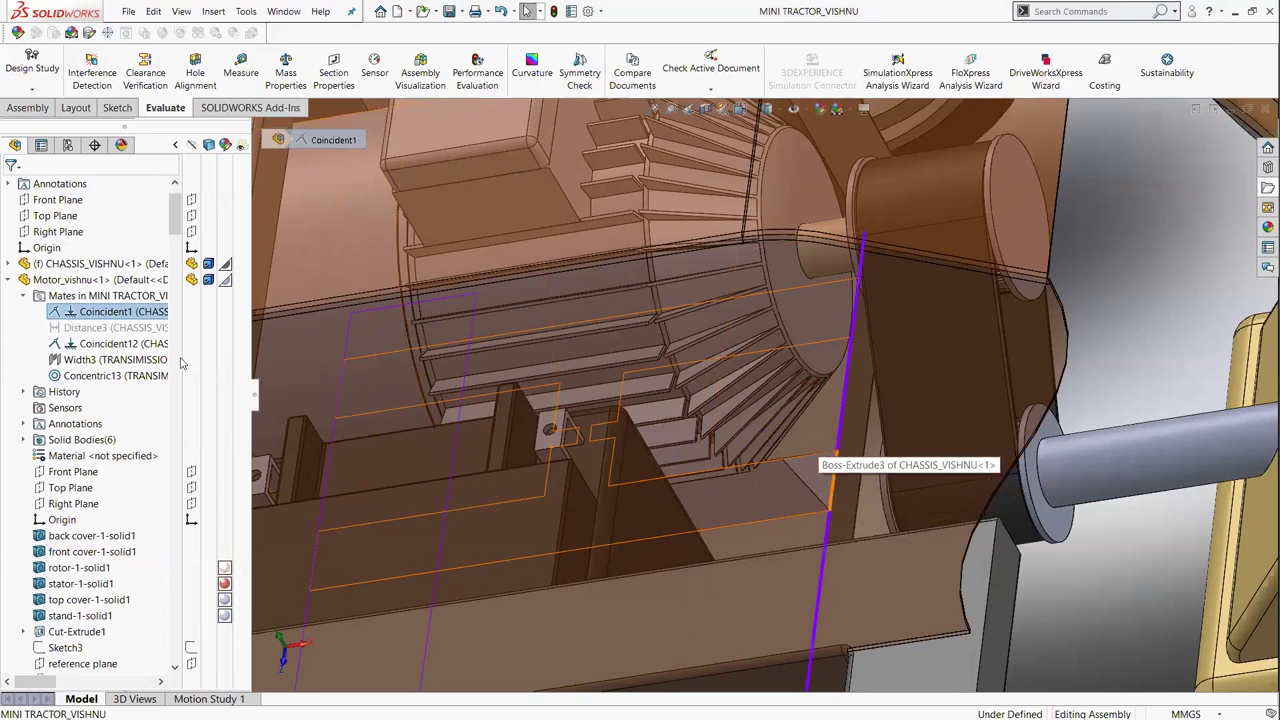
pyautogui.click(76, 360)
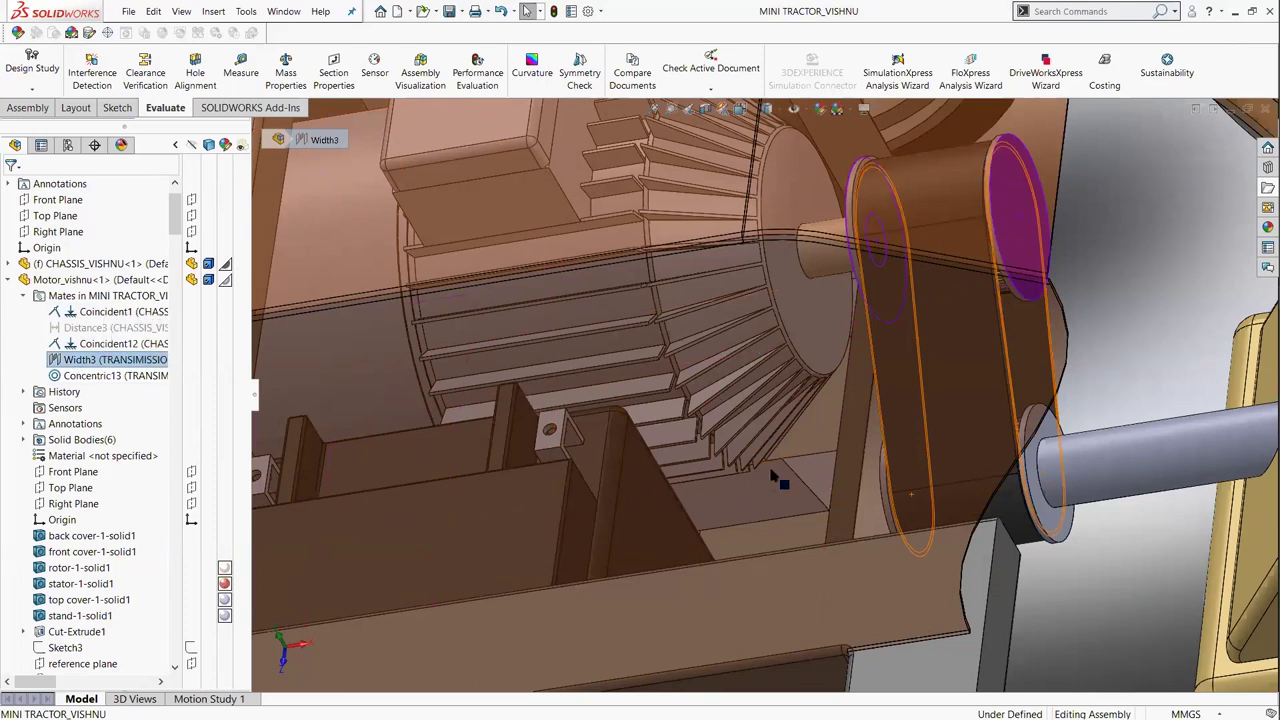
# Orbit close around the motor pulley, select the adjacent shaft, and zoom out to the full tractor
pyautogui.scroll(3, 980, 510)
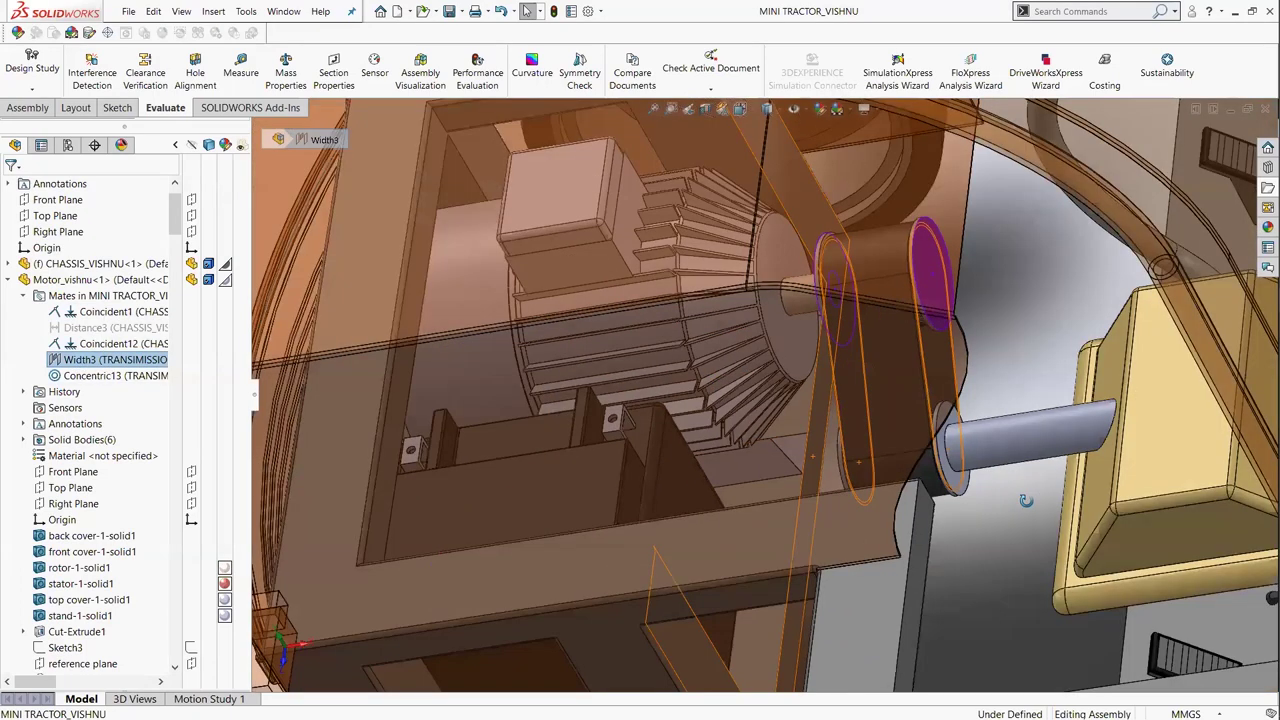
pyautogui.moveTo(1001, 354)
pyautogui.mouseDown(button='middle')
pyautogui.moveTo(1073, 244)
pyautogui.moveTo(962, 267)
pyautogui.moveTo(629, 278)
pyautogui.mouseUp(button='middle')
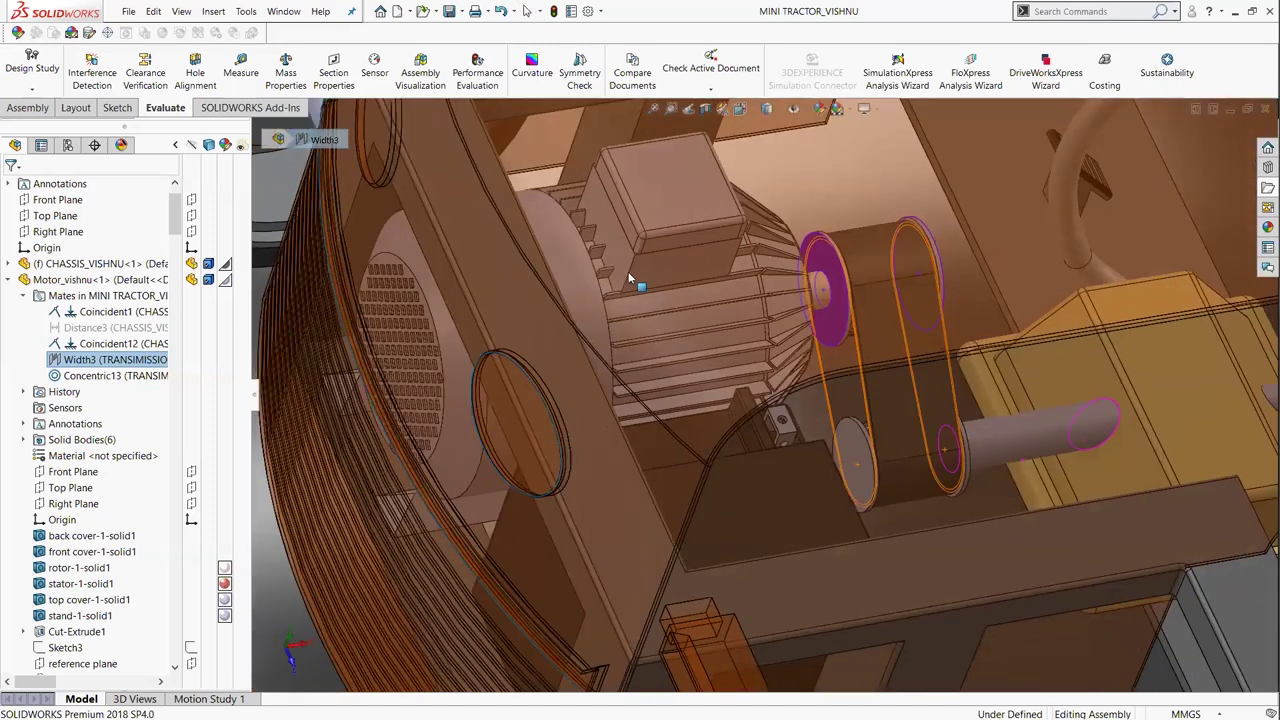
pyautogui.moveTo(705, 295)
pyautogui.mouseDown(button='middle')
pyautogui.moveTo(656, 334)
pyautogui.moveTo(728, 299)
pyautogui.mouseUp(button='middle')
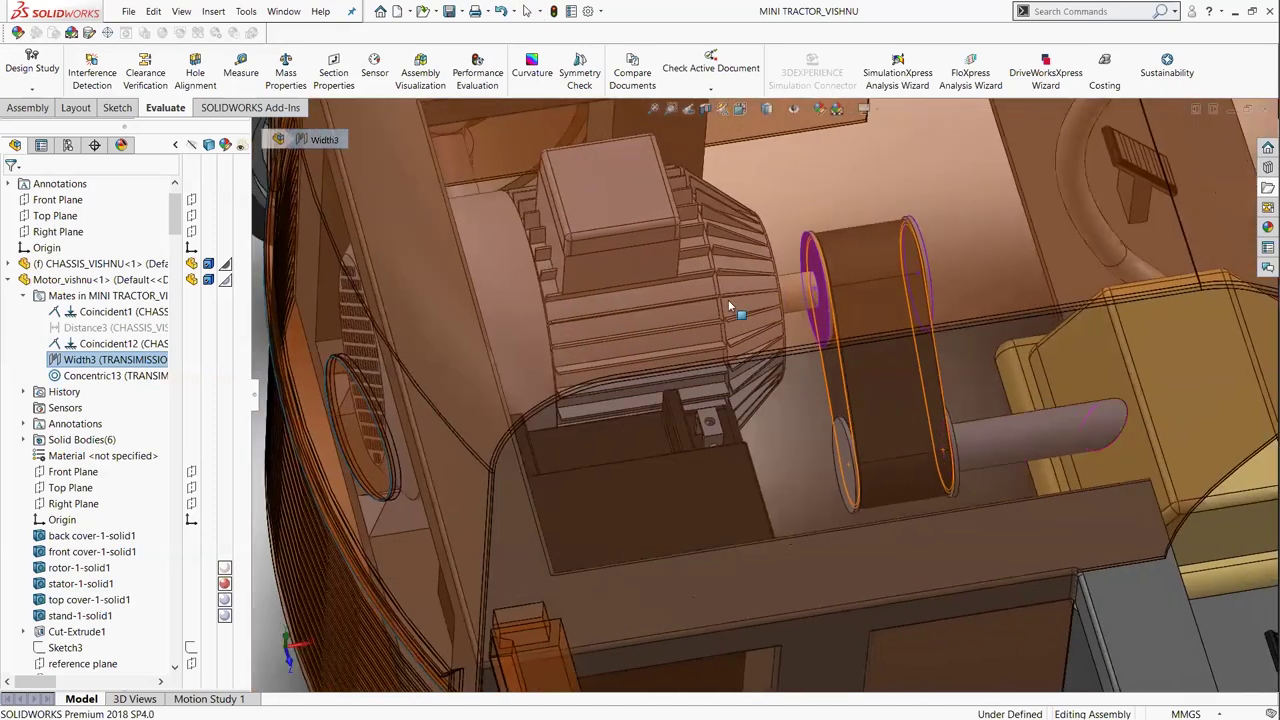
pyautogui.moveTo(880, 273)
pyautogui.mouseDown(button='middle')
pyautogui.moveTo(829, 287)
pyautogui.moveTo(948, 559)
pyautogui.mouseUp(button='middle')
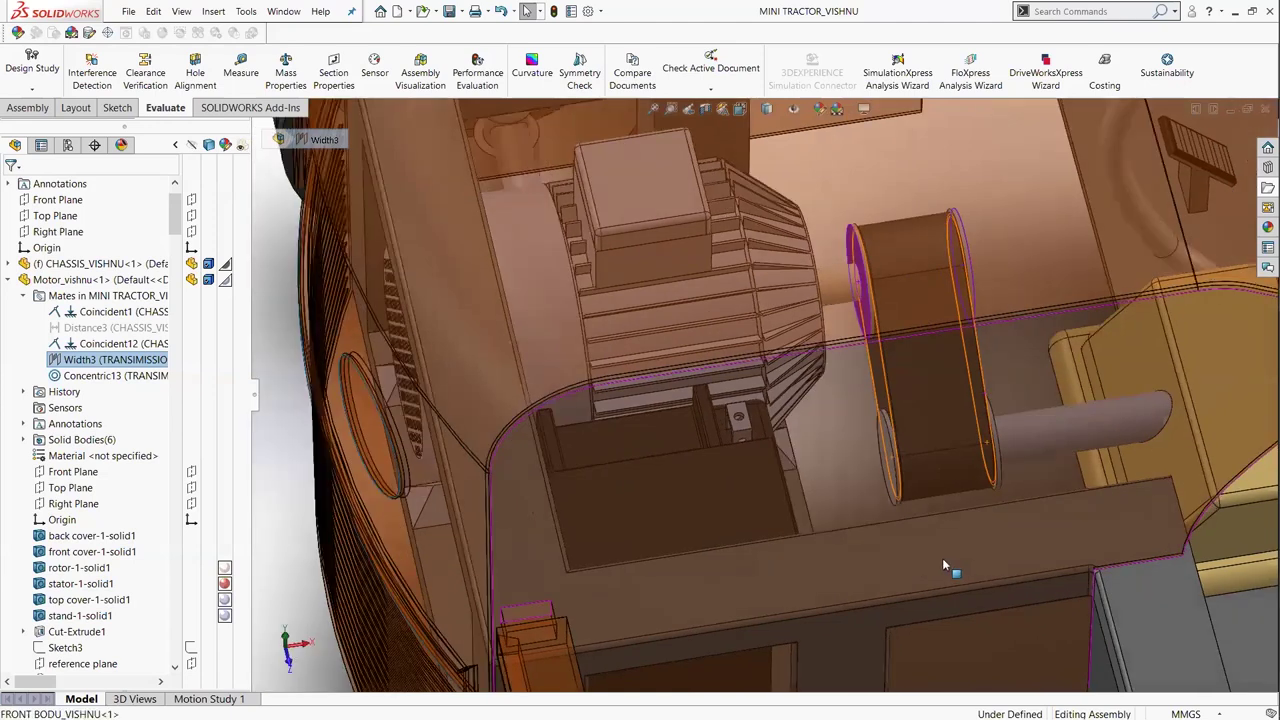
pyautogui.scroll(-5, 942, 558)
pyautogui.scroll(2, 600, 347)
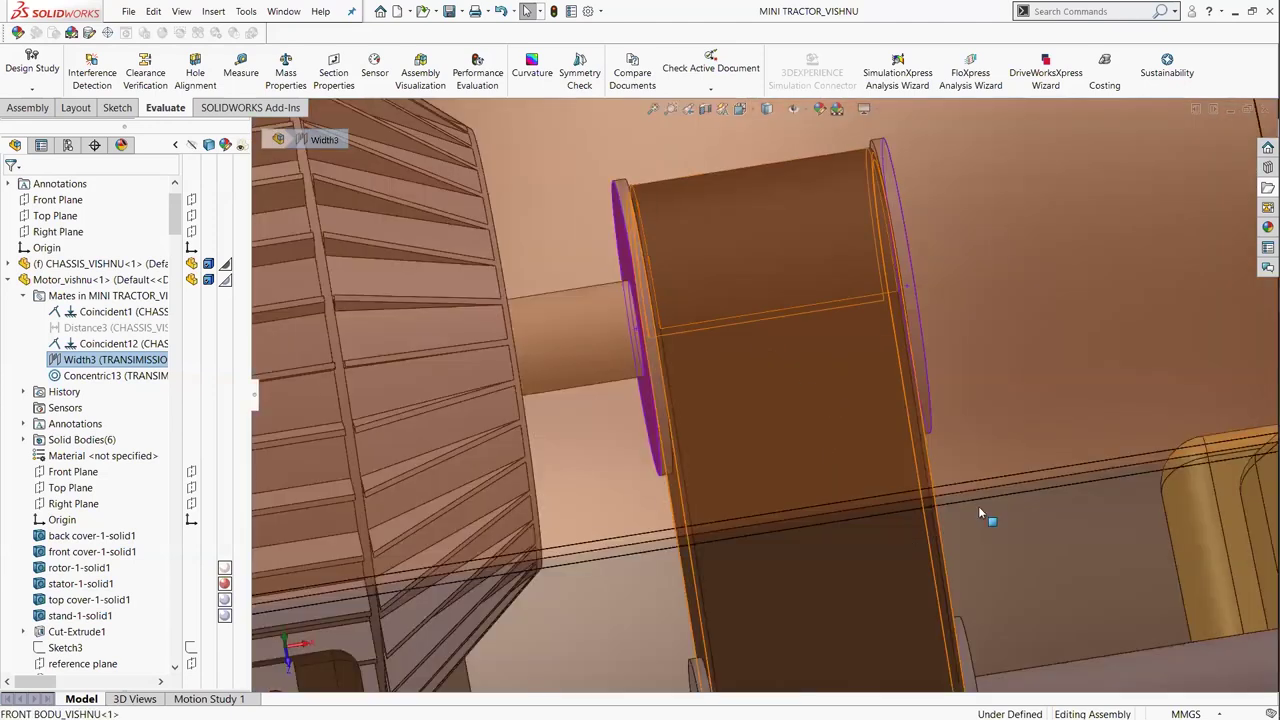
pyautogui.scroll(4, 978, 506)
pyautogui.click(866, 522)
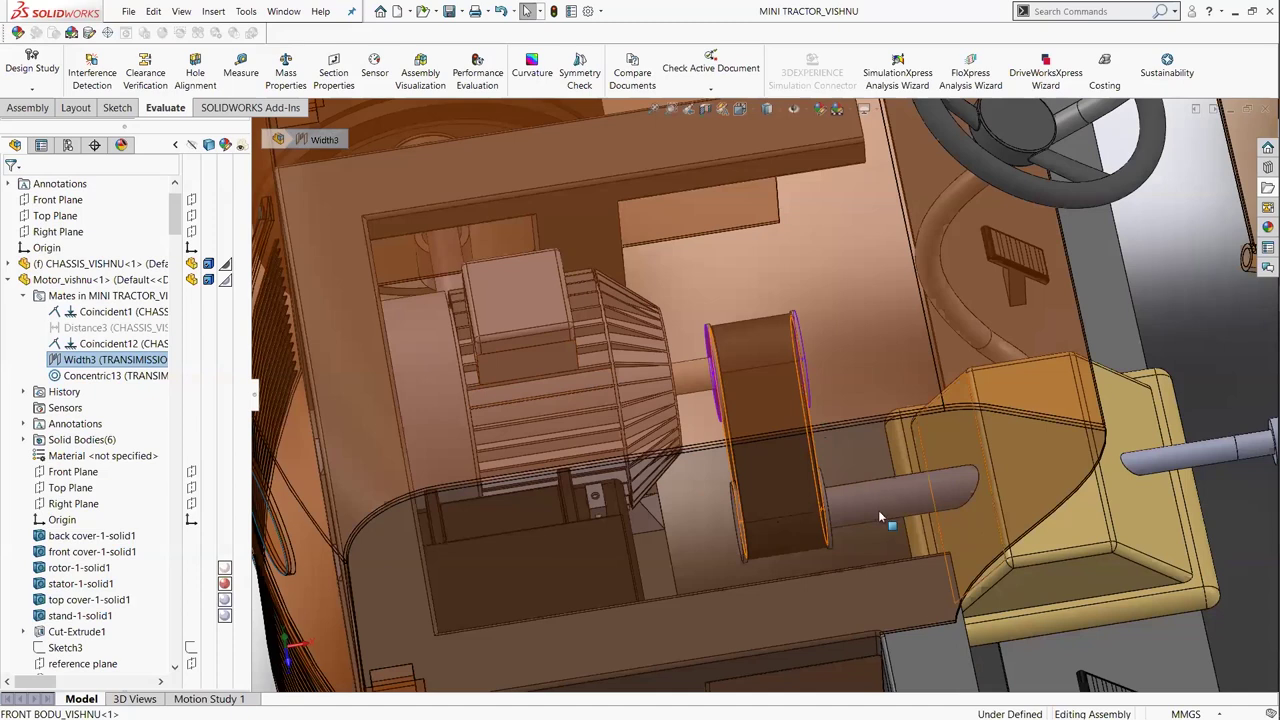
pyautogui.scroll(-3, 880, 516)
# Follow the drive line from universal coupling through driveshaft and differential to the rear axle shaft
pyautogui.scroll(5, 873, 388)
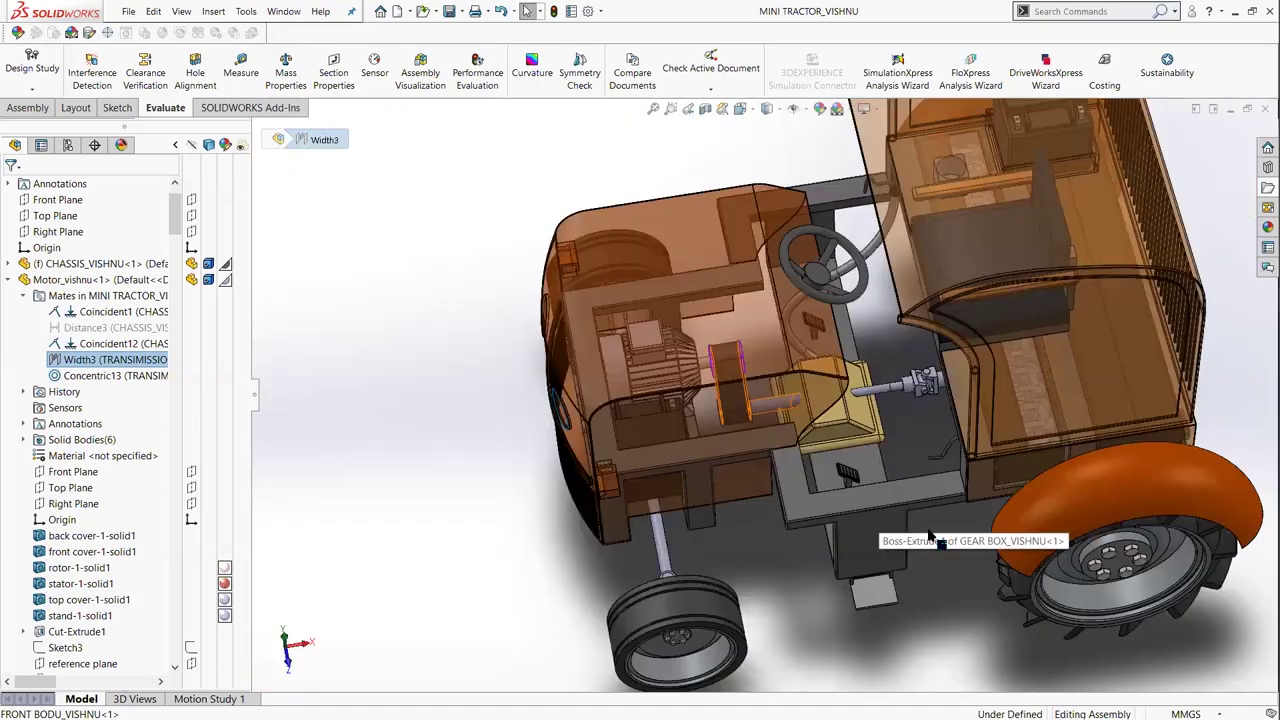
pyautogui.scroll(-3, 885, 360)
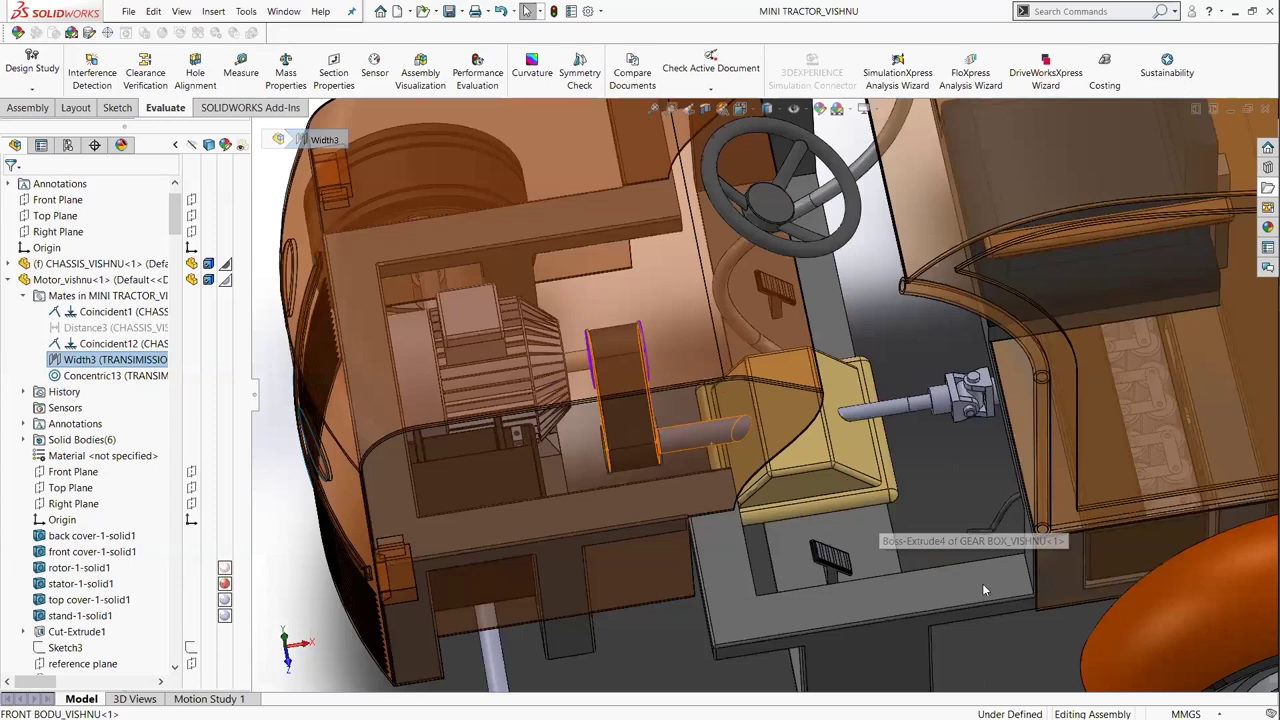
pyautogui.moveTo(983, 589); pyautogui.dragTo(953, 563, button='middle')
pyautogui.scroll(-5, 908, 292)
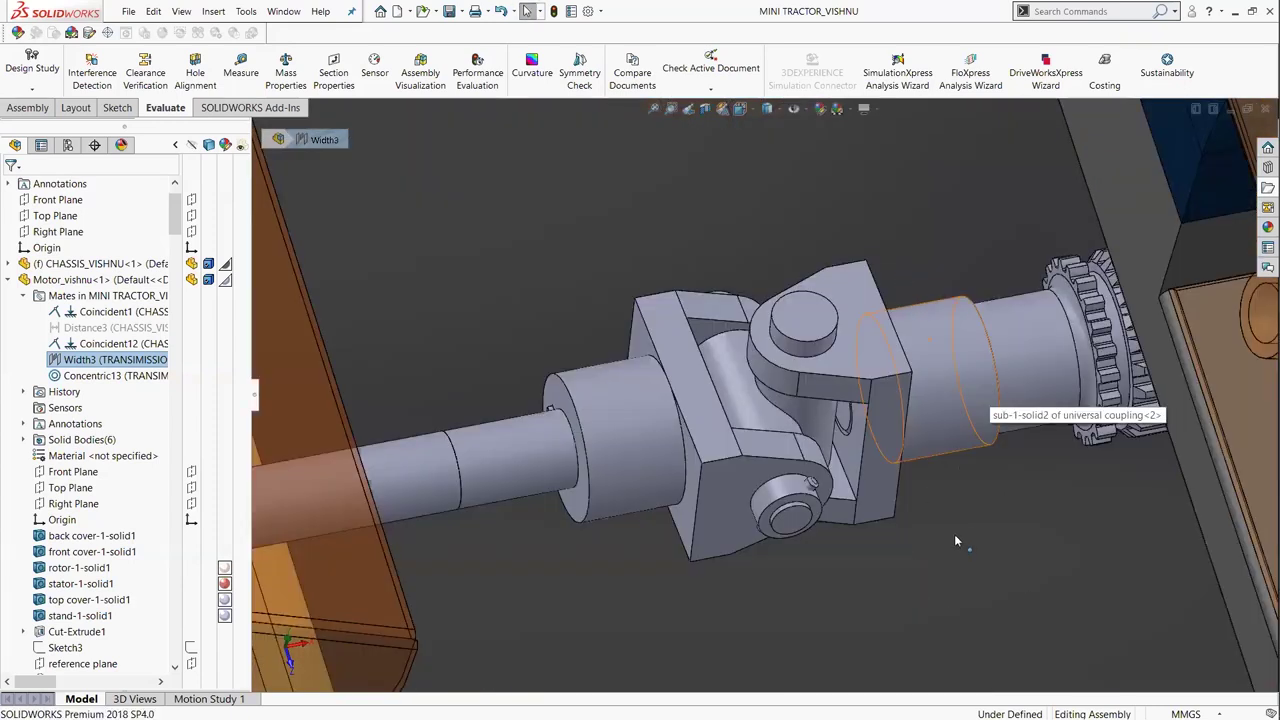
pyautogui.scroll(5, 955, 538)
pyautogui.scroll(-3, 983, 650)
pyautogui.scroll(1, 800, 420)
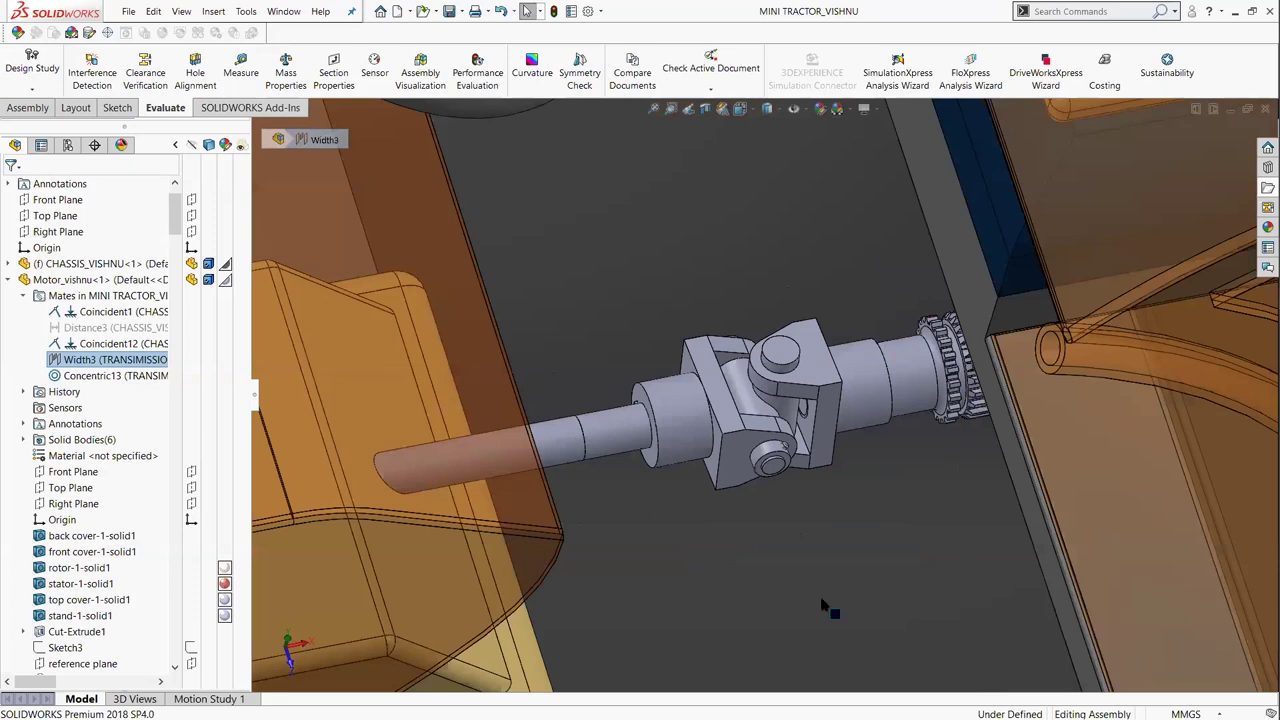
pyautogui.scroll(4, 777, 427)
pyautogui.scroll(4, 676, 227)
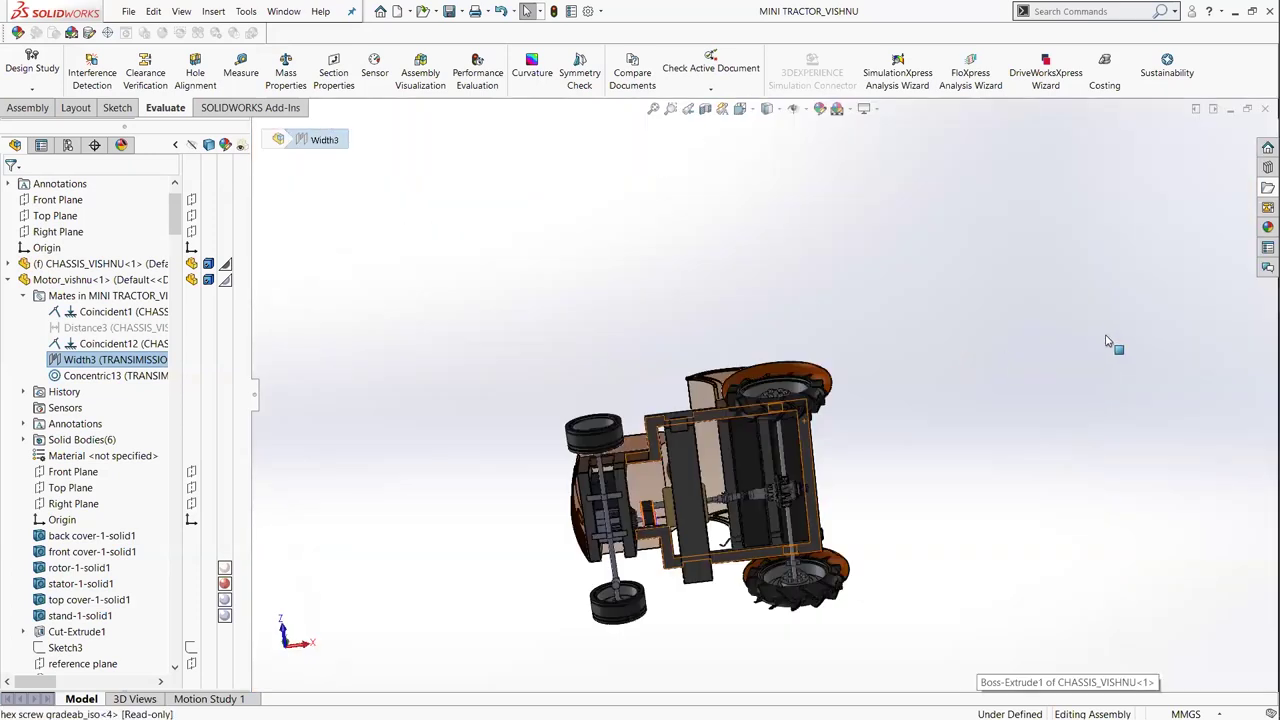
pyautogui.scroll(-6, 1043, 290)
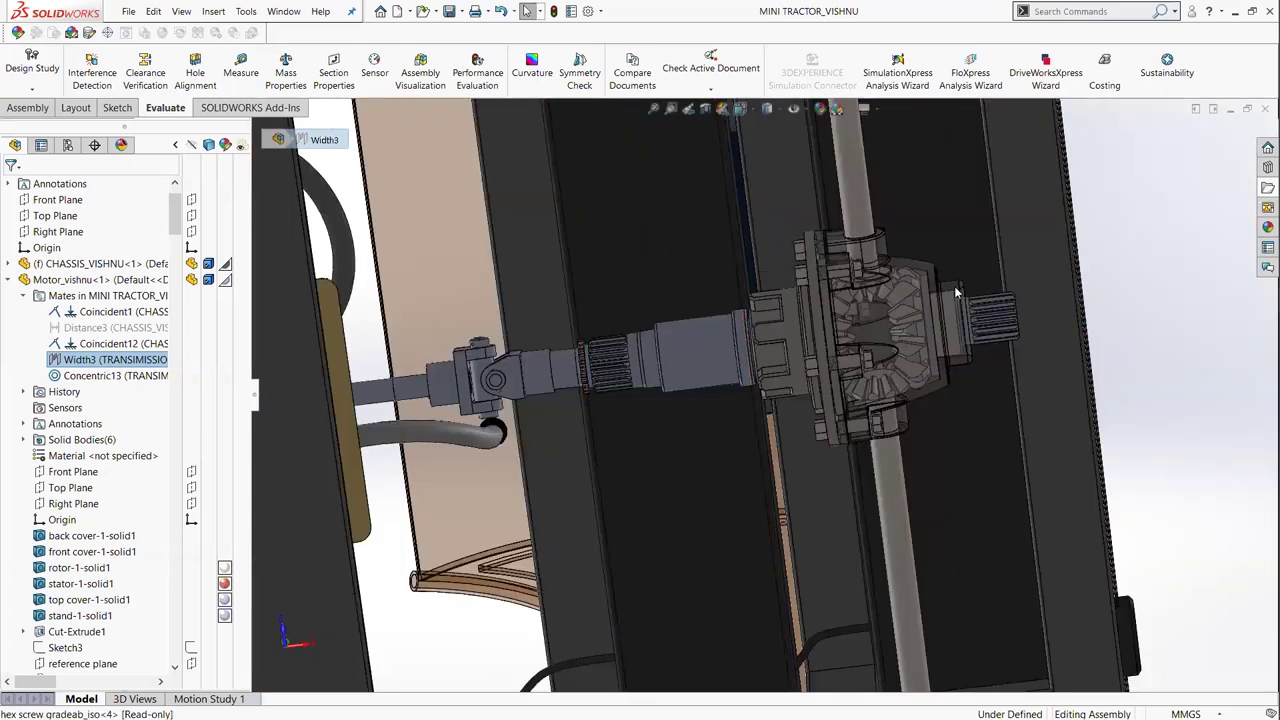
pyautogui.scroll(5, 955, 291)
pyautogui.moveTo(951, 394); pyautogui.dragTo(966, 491, button='middle')
pyautogui.moveTo(980, 540); pyautogui.dragTo(940, 585, button='middle')
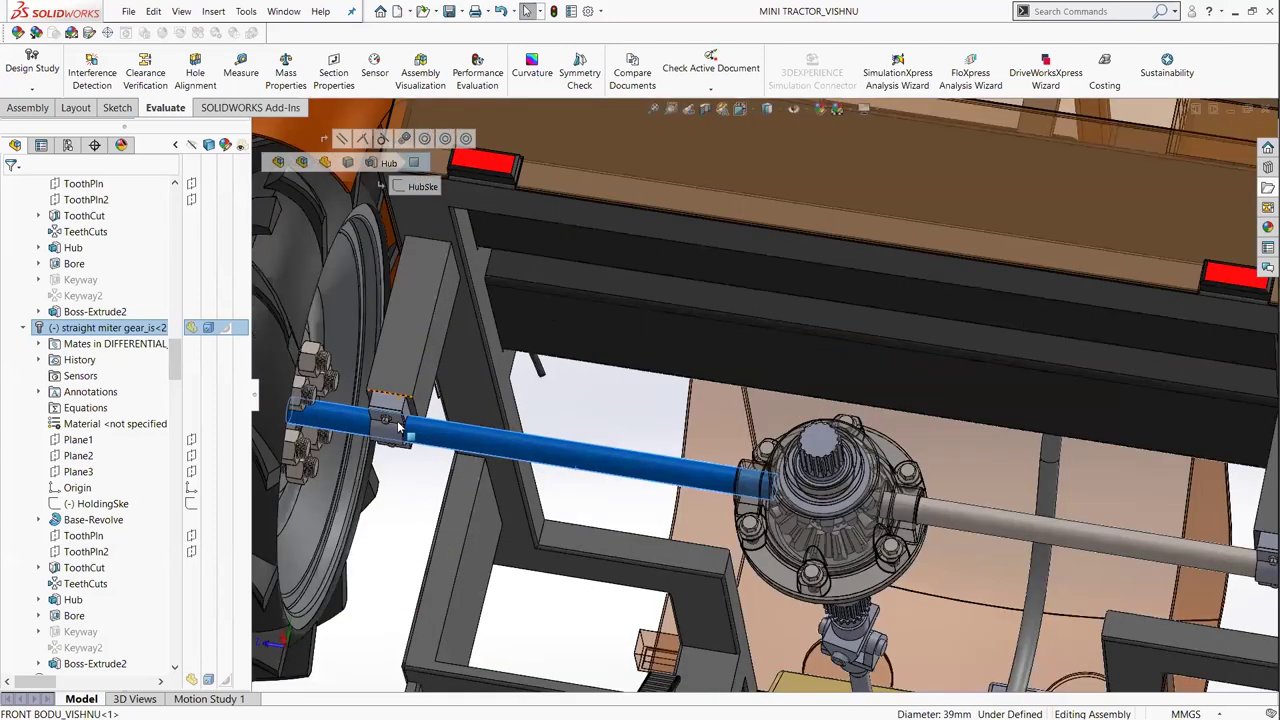
# Select the clamped rear axle shaft and view it horizontally, zooming onto the hub
pyautogui.scroll(-2, 398, 428)
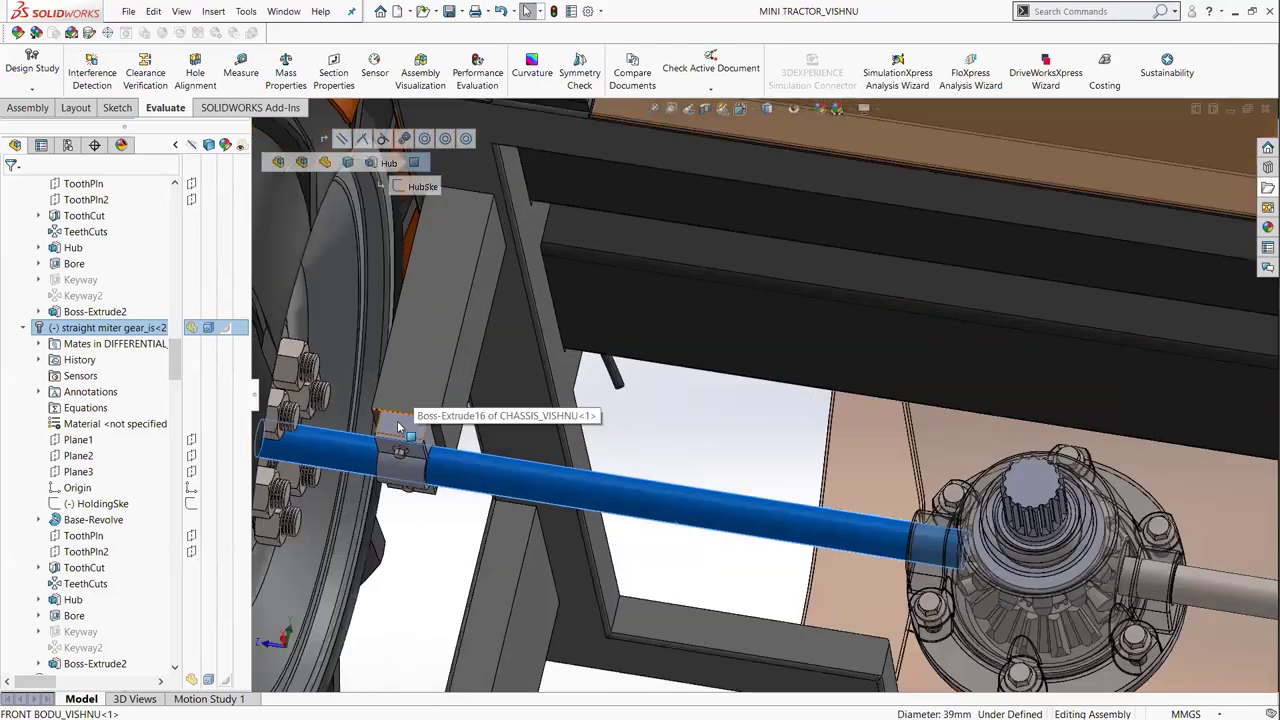
pyautogui.click(421, 533)
pyautogui.click(452, 552)
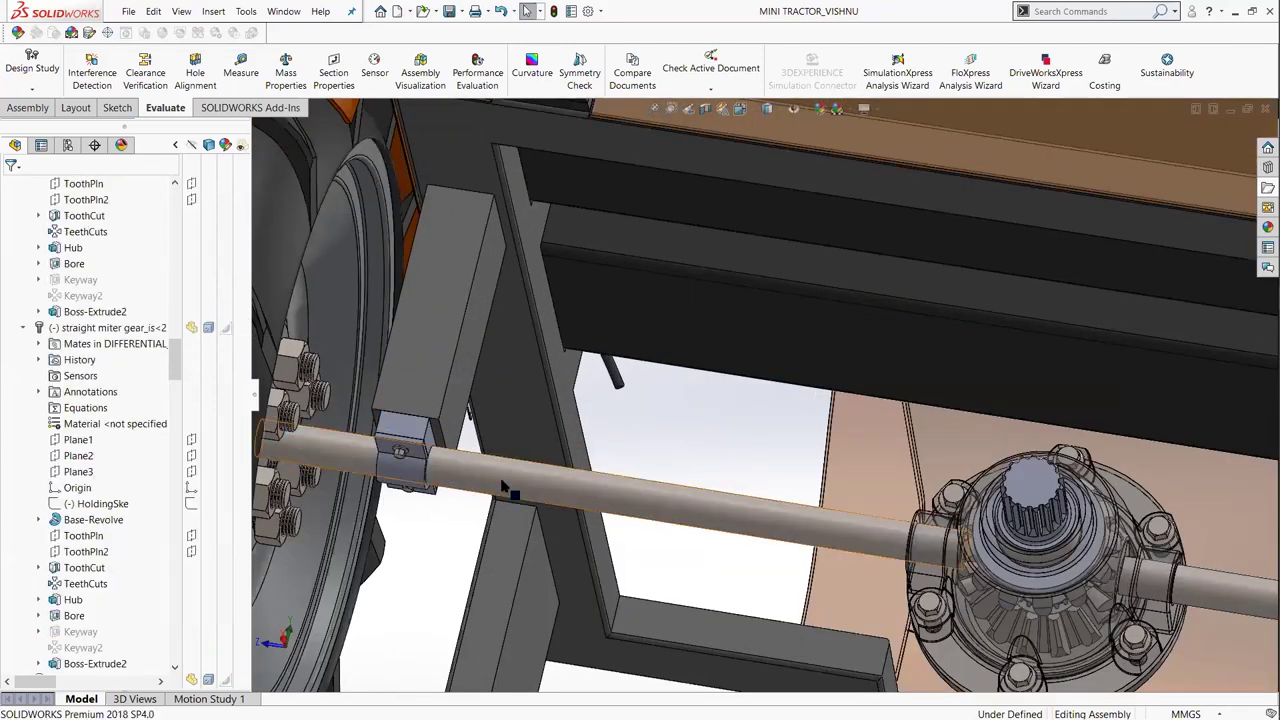
pyautogui.click(452, 552)
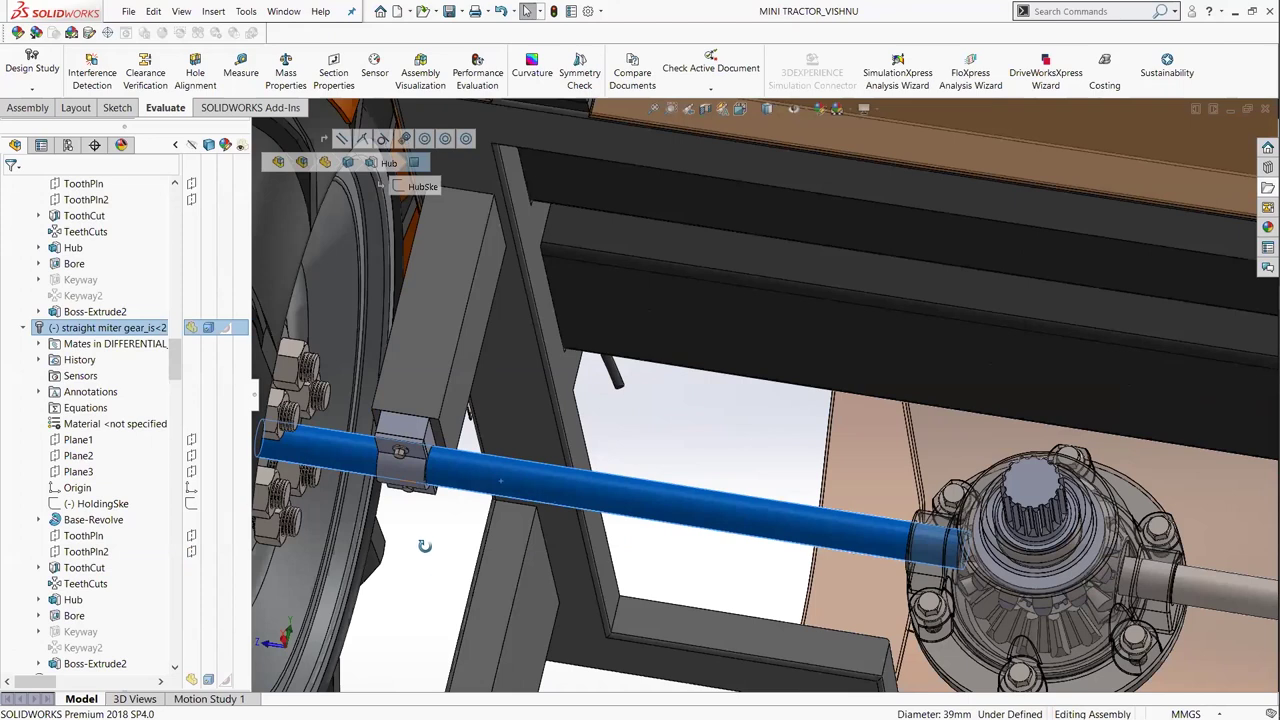
pyautogui.moveTo(424, 545); pyautogui.dragTo(586, 337, button='middle')
pyautogui.moveTo(586, 263); pyautogui.dragTo(606, 252, button='middle')
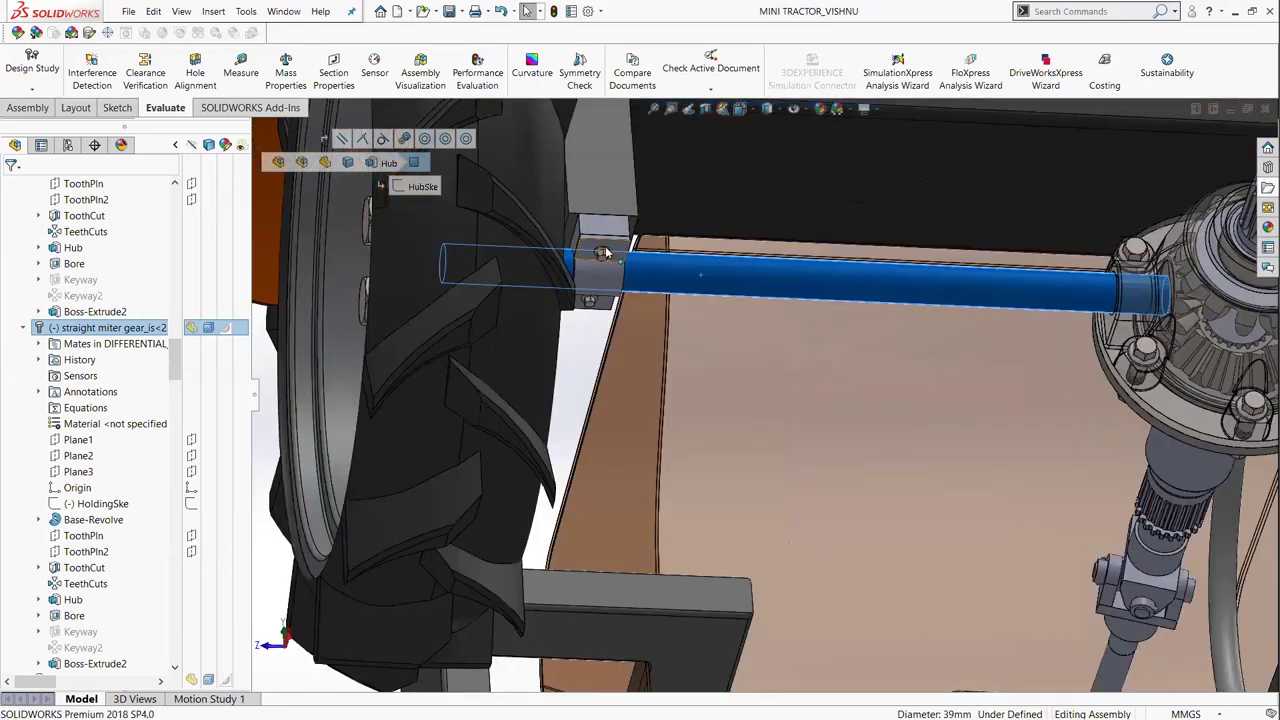
pyautogui.scroll(-5, 641, 310)
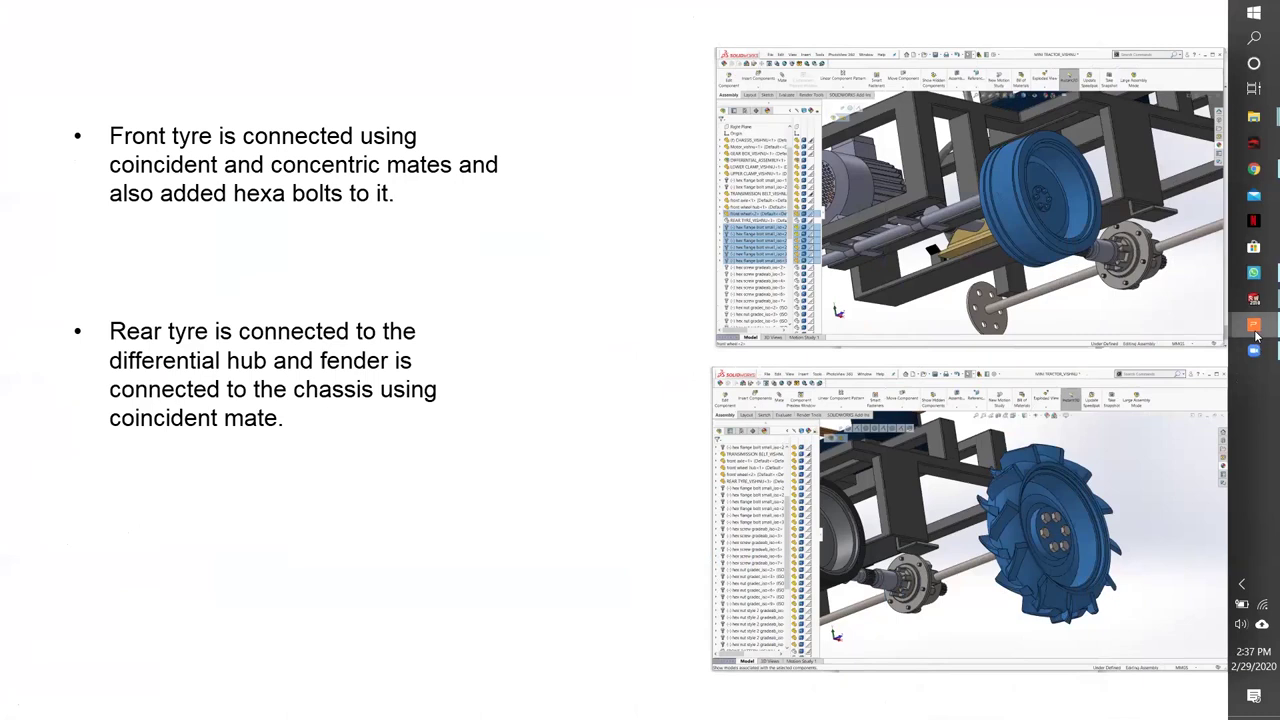
pyautogui.moveTo(1254, 324)
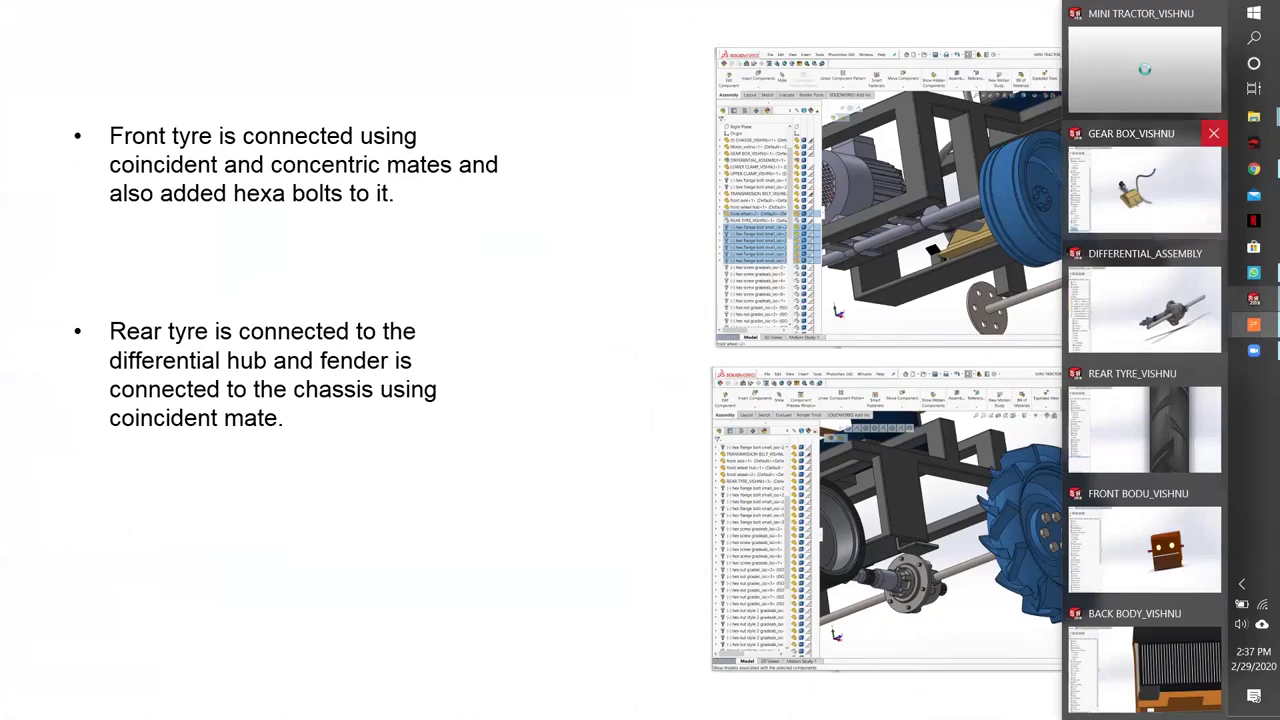
# Bring the MINI TRACTOR_VISHNU assembly forward and orbit the whole tractor
pyautogui.click(1144, 68)
pyautogui.moveTo(850, 451)
pyautogui.mouseDown(button='middle')
pyautogui.moveTo(787, 493)
pyautogui.moveTo(616, 448)
pyautogui.mouseUp(button='middle')
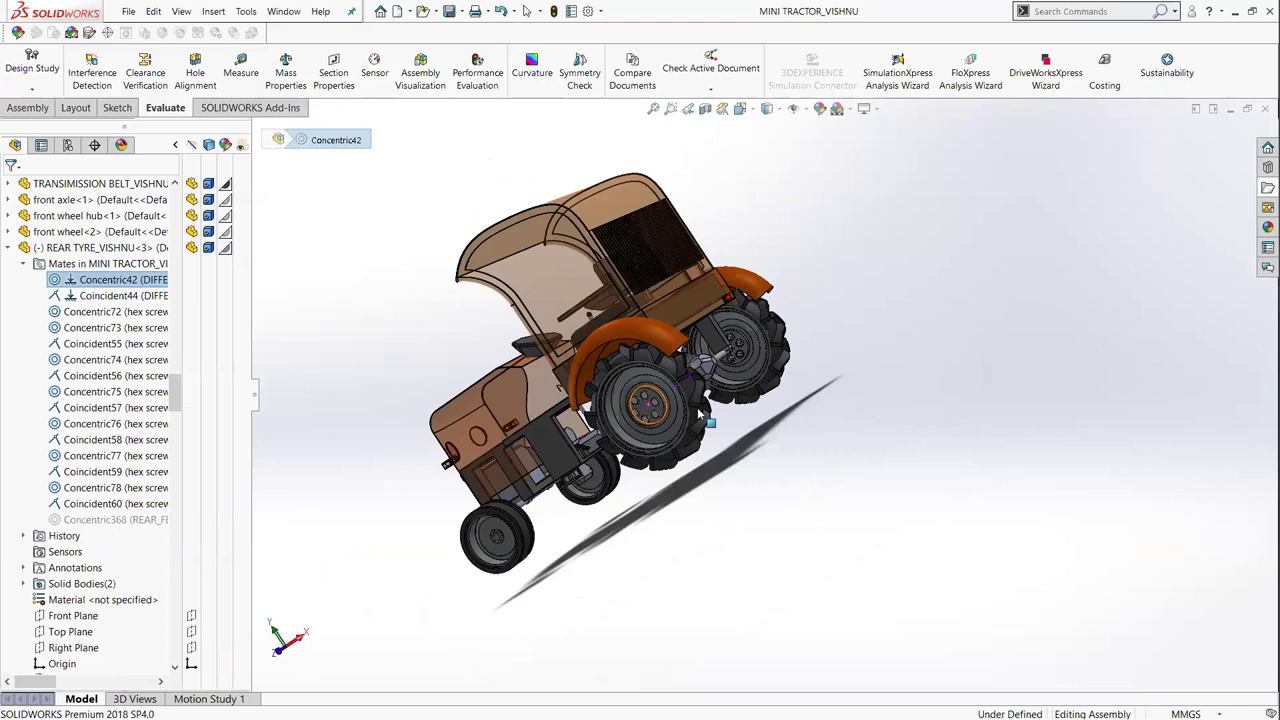
# Show the rear tyre's Coincident44 mate and orbit around the rear wheel
pyautogui.scroll(-5, 729, 439)
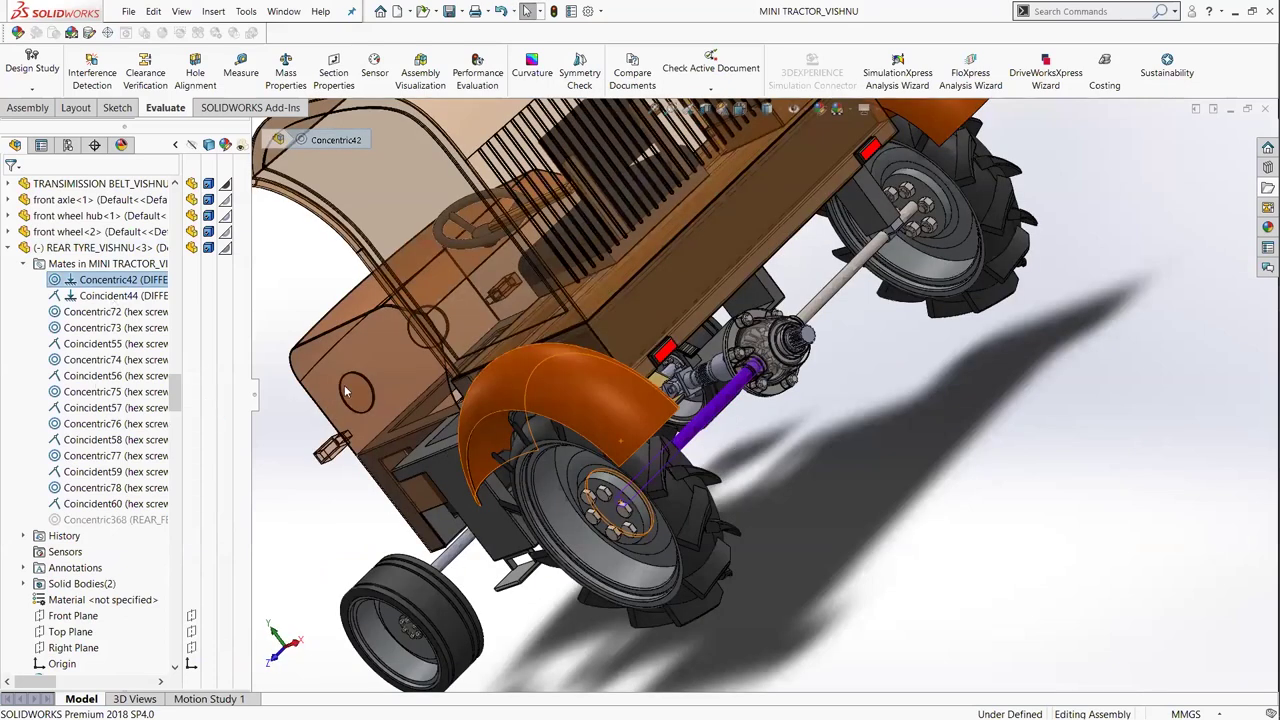
pyautogui.scroll(-2, 762, 538)
pyautogui.press('Down')
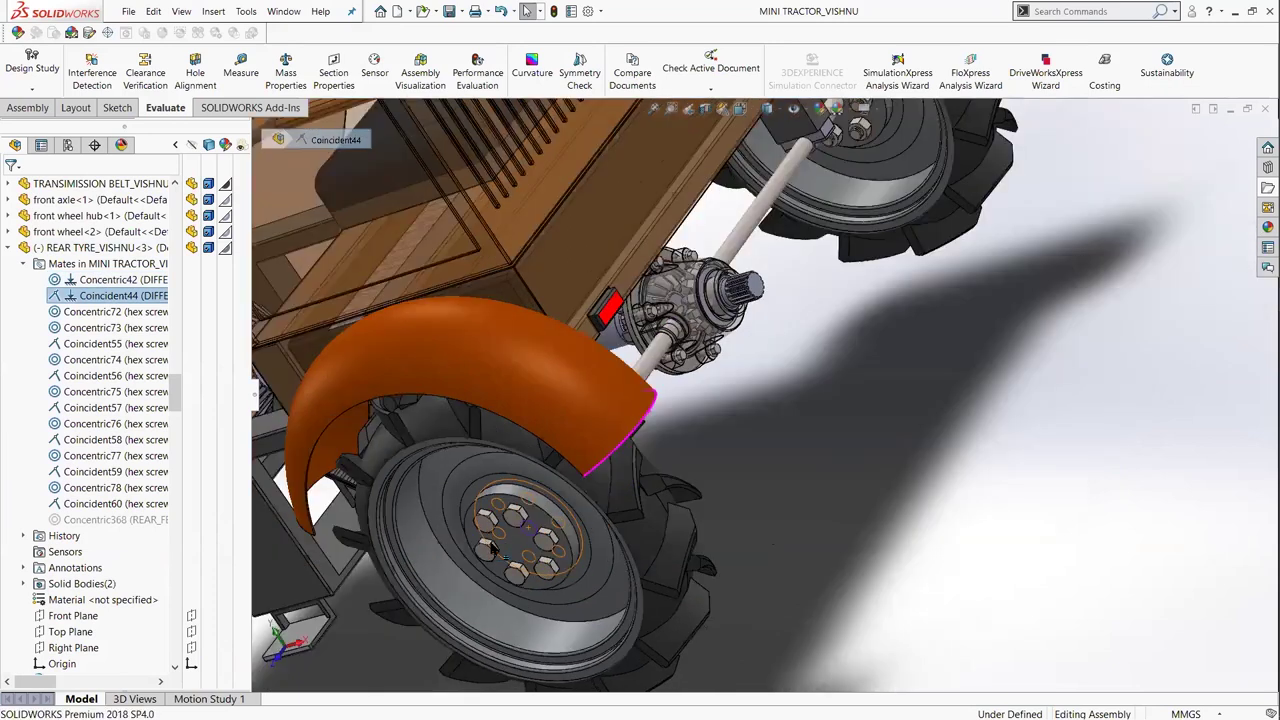
pyautogui.moveTo(492, 551); pyautogui.dragTo(737, 551, button='middle')
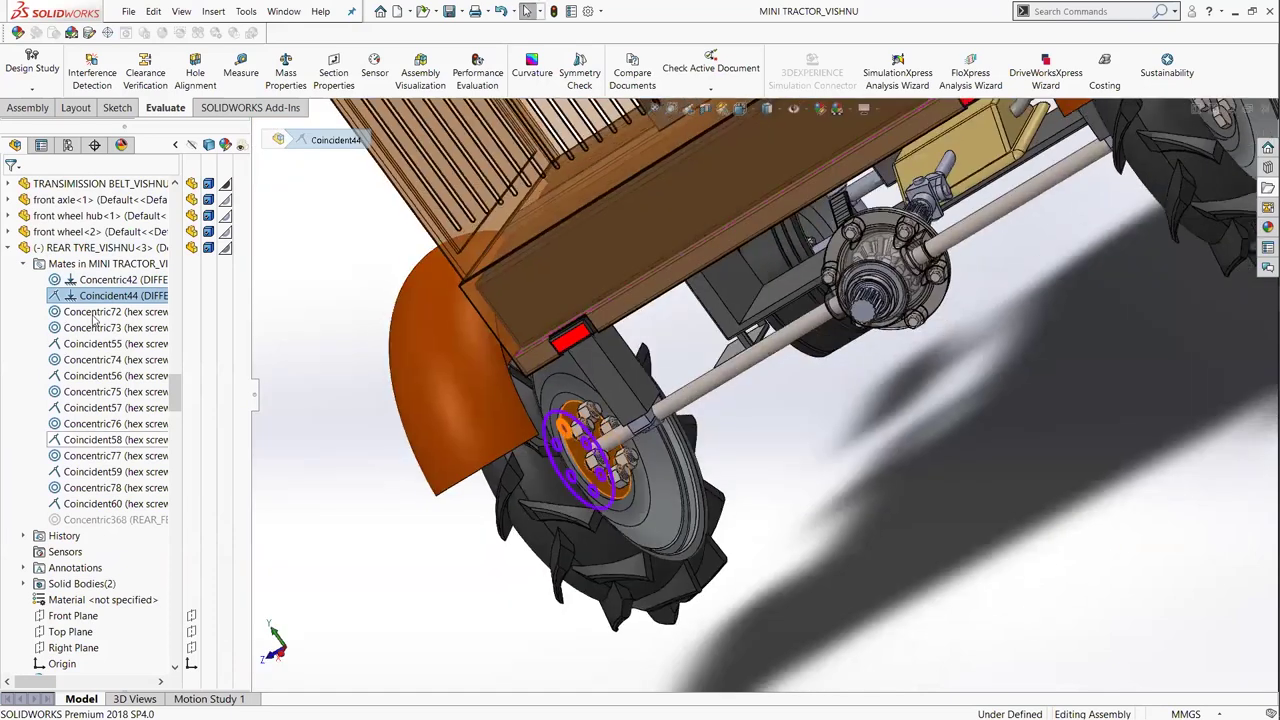
# Show the Concentric72 mate on the hub bolts, viewing it from the side past the fender
pyautogui.click(93, 313)
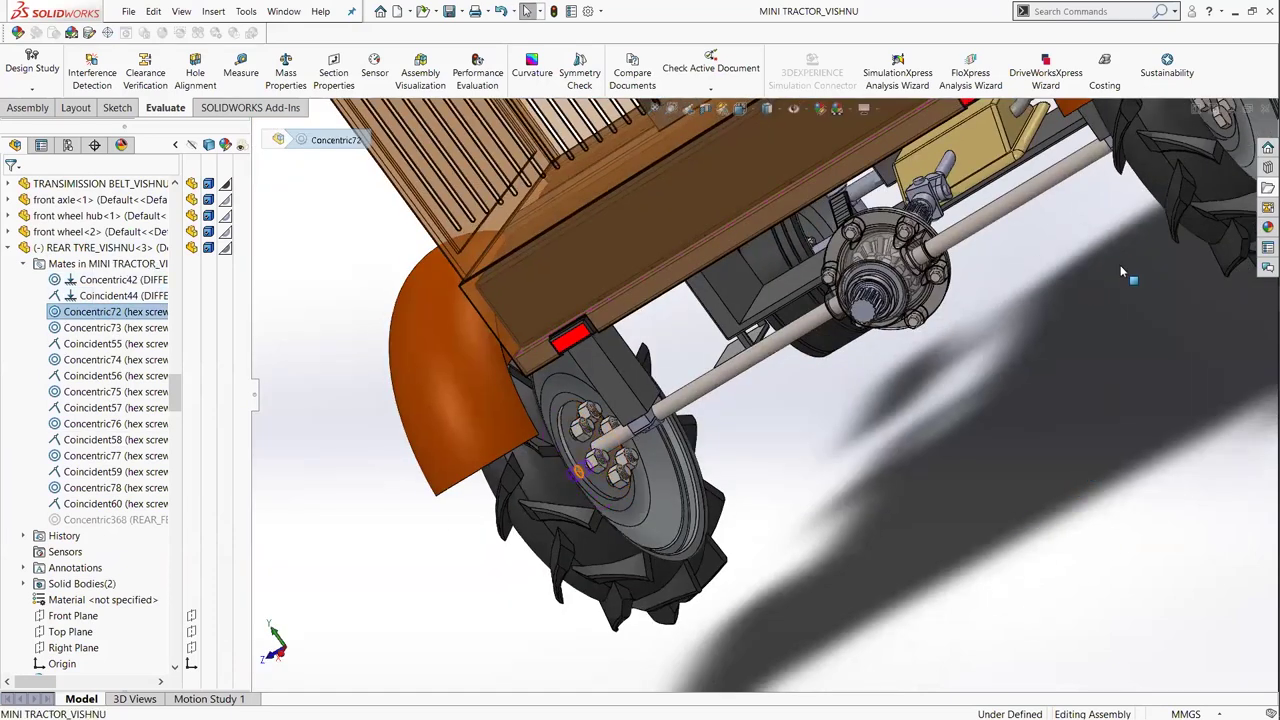
pyautogui.hotkey('ctrl', '1')
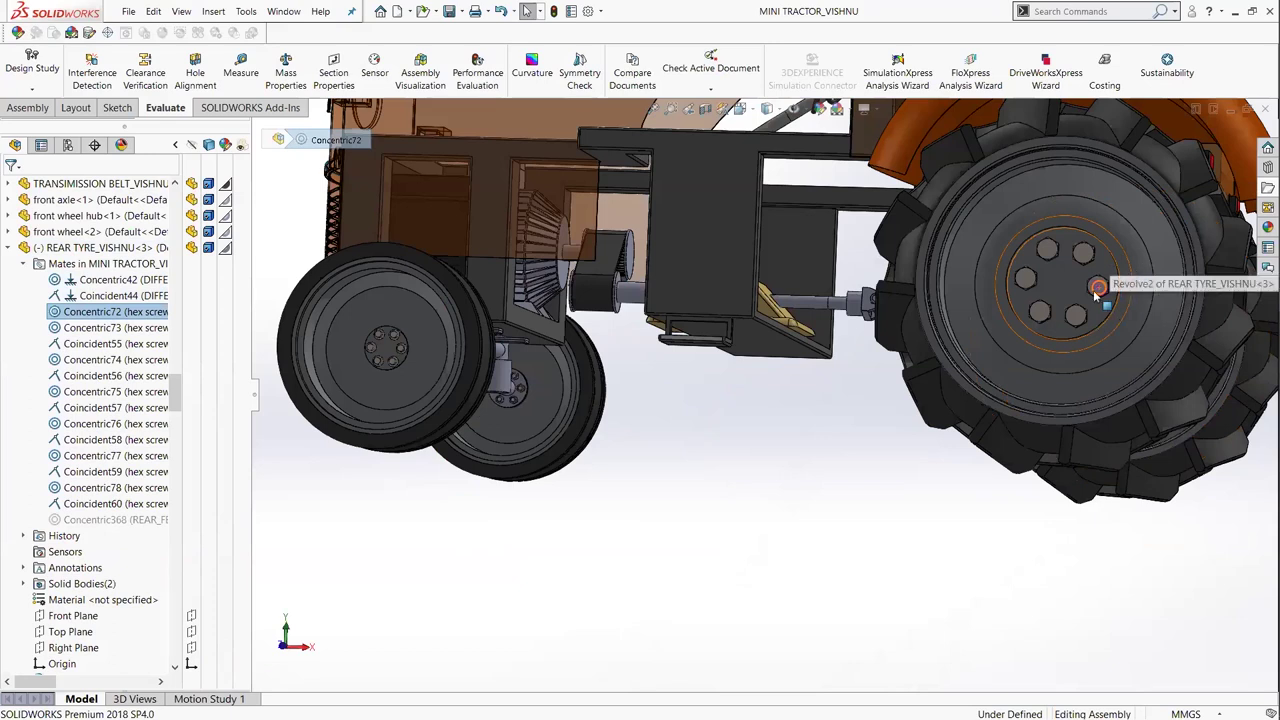
pyautogui.scroll(-2, 1100, 295)
pyautogui.scroll(-3, 960, 536)
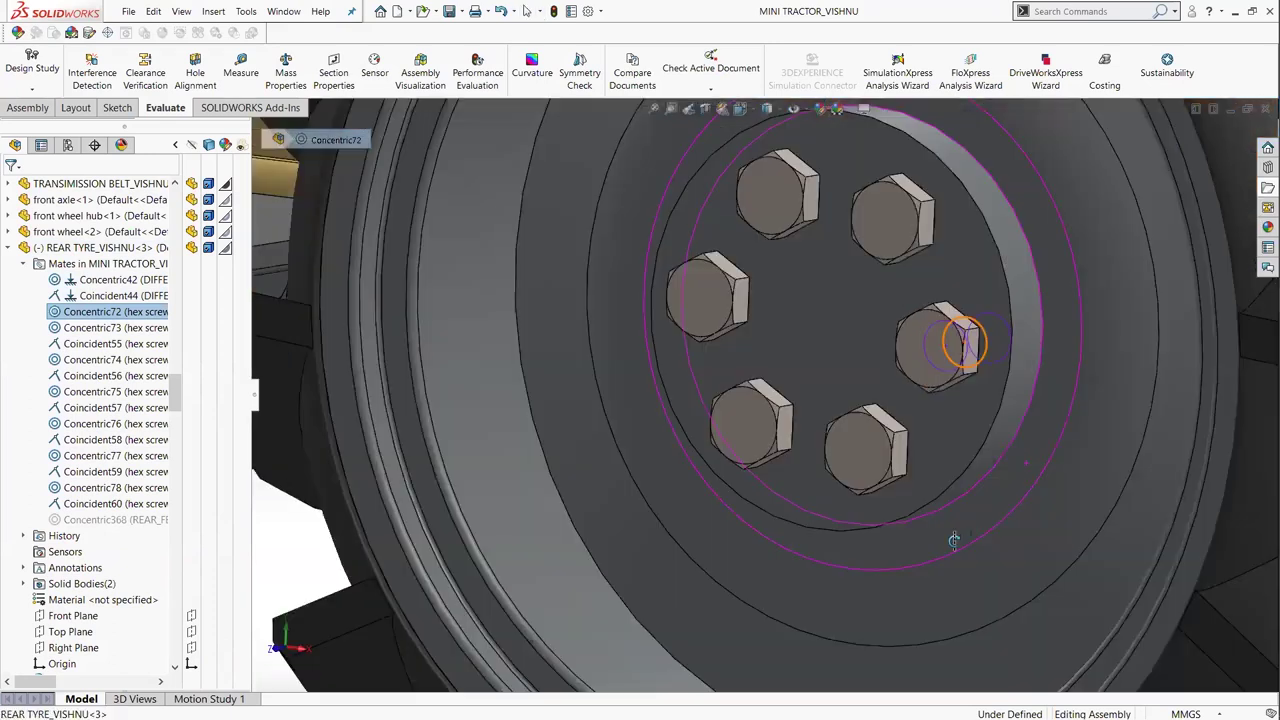
pyautogui.scroll(2, 975, 335)
pyautogui.scroll(2, 955, 345)
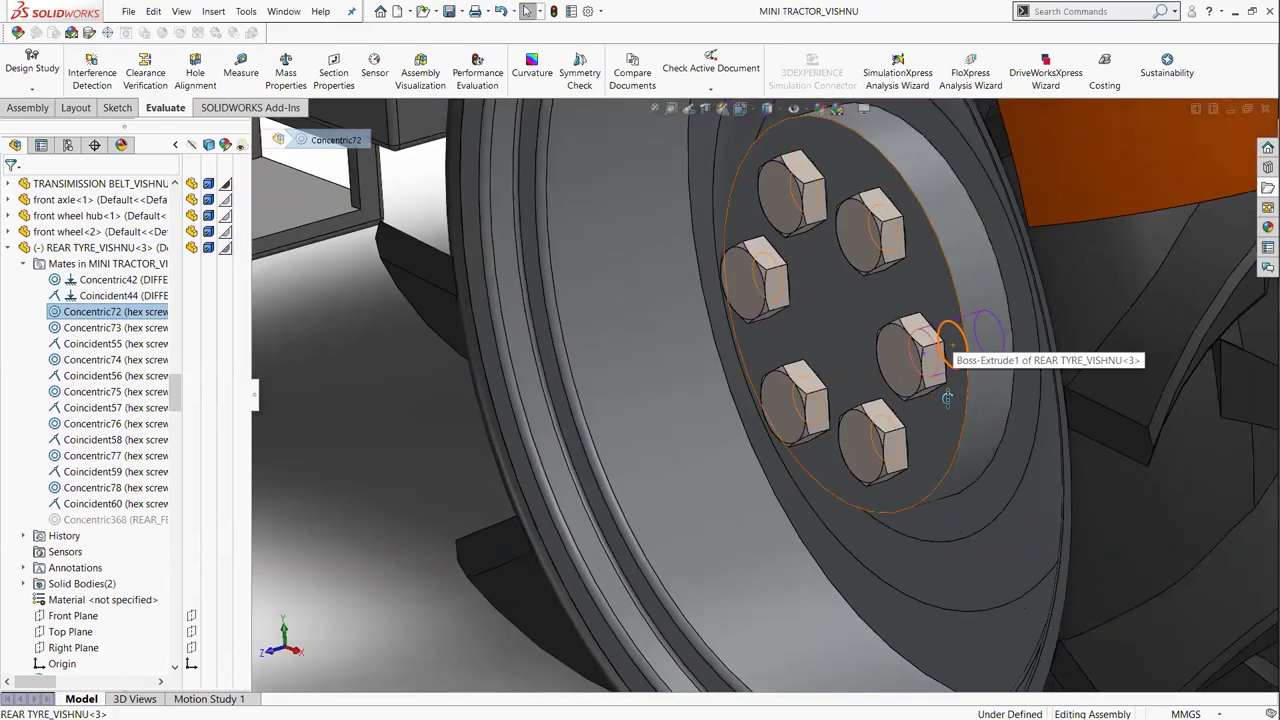
pyautogui.moveTo(866, 433); pyautogui.dragTo(1050, 340, button='middle')
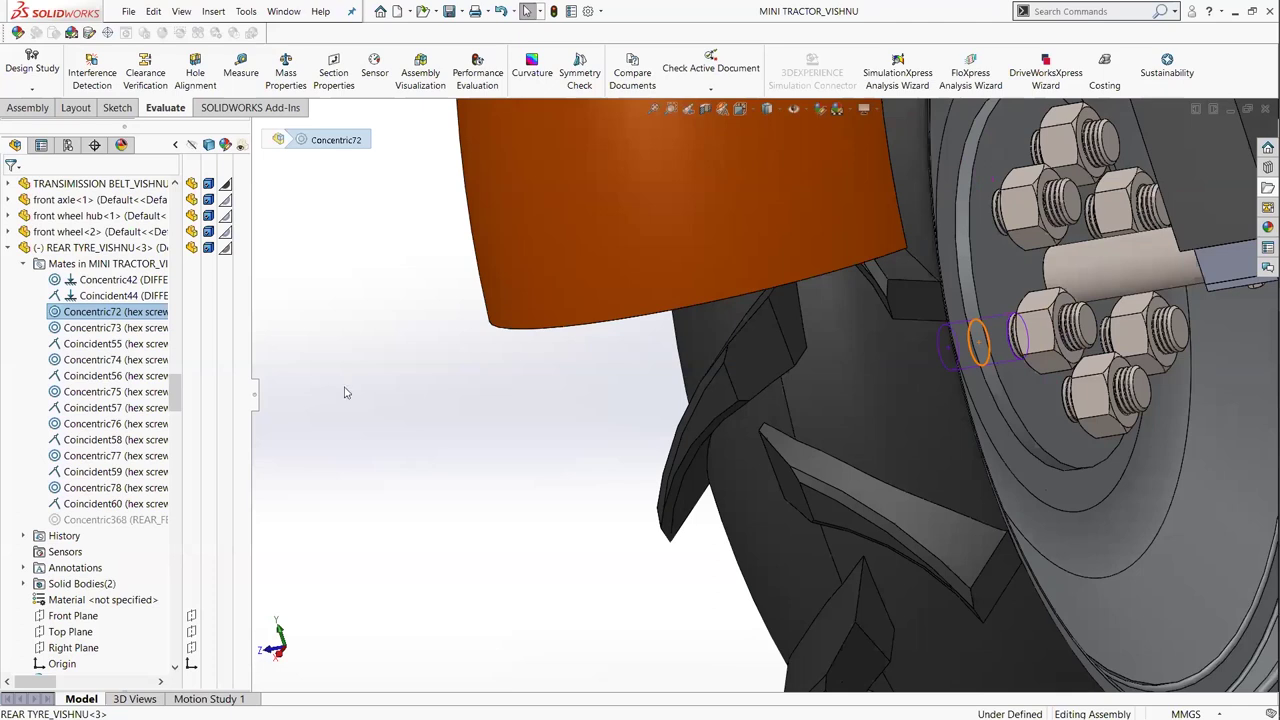
pyautogui.moveTo(344, 392); pyautogui.dragTo(657, 428, button='middle')
pyautogui.scroll(3, 650, 422)
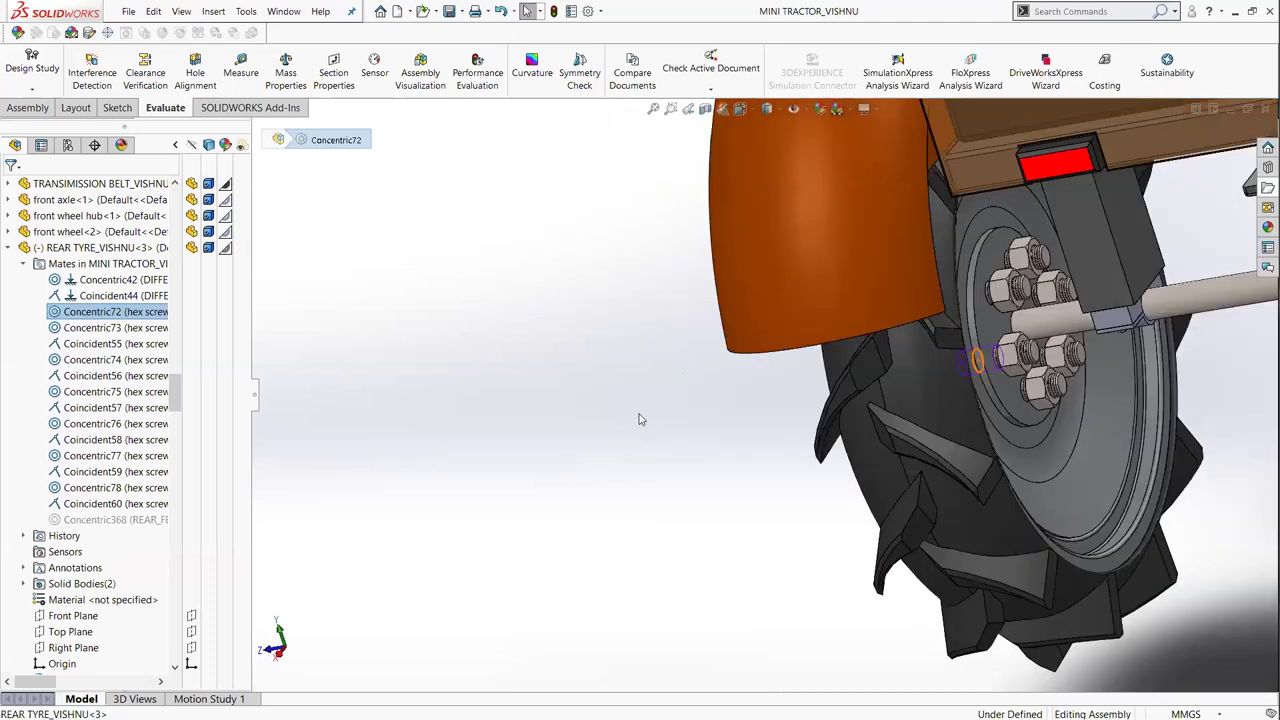
pyautogui.scroll(5, 715, 384)
pyautogui.moveTo(800, 388); pyautogui.dragTo(1260, 348, button='middle')
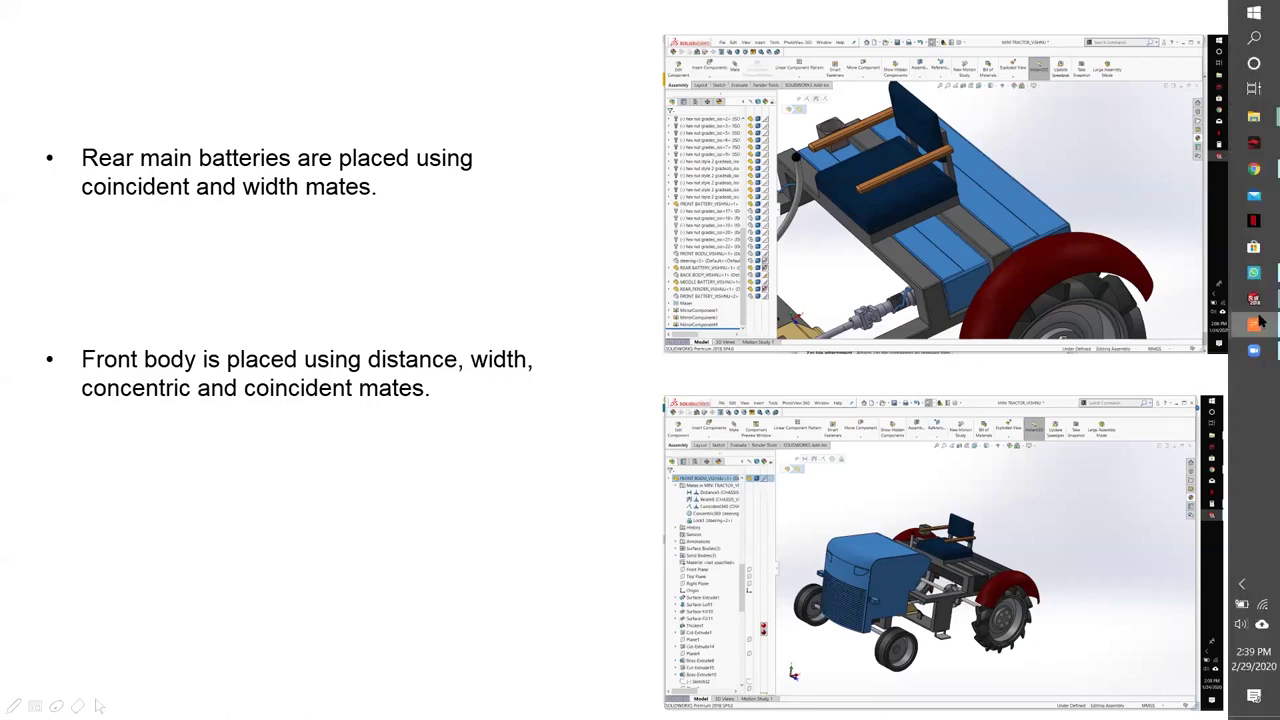
# Present the rear-batteries and front-body slide, then bring the SOLIDWORKS assembly back
pyautogui.click(741, 569)
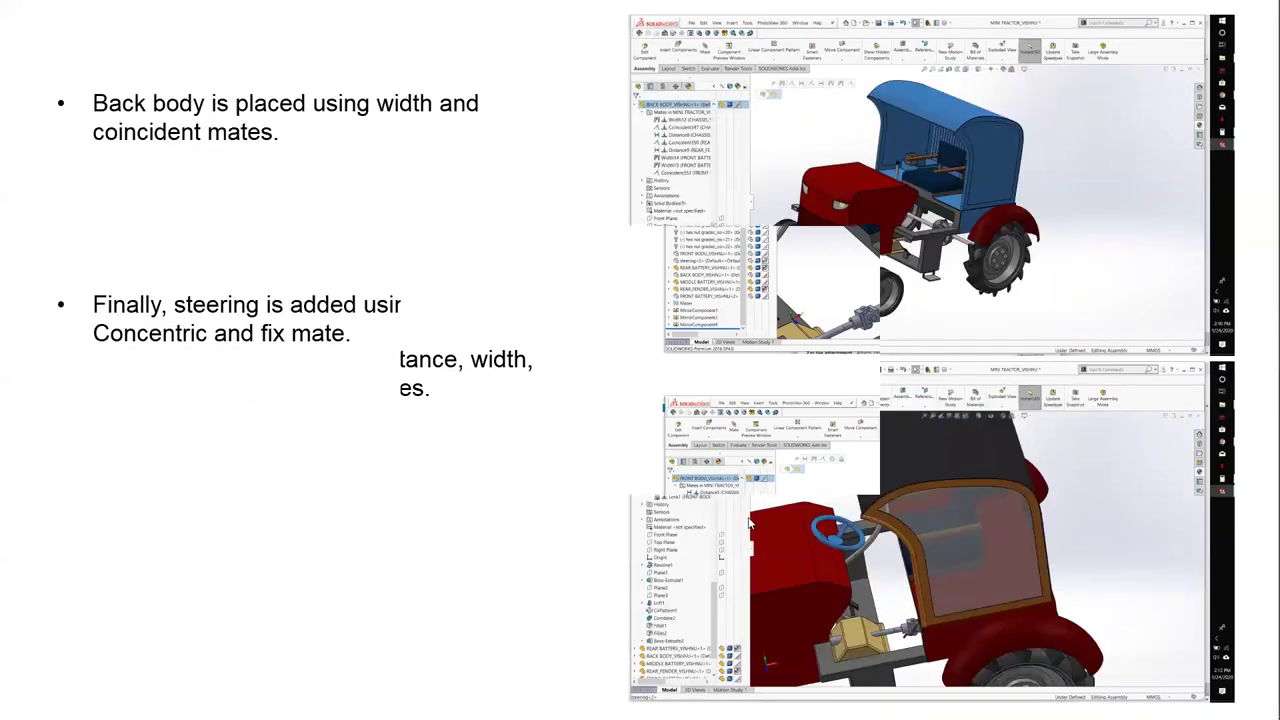
pyautogui.press('Left')
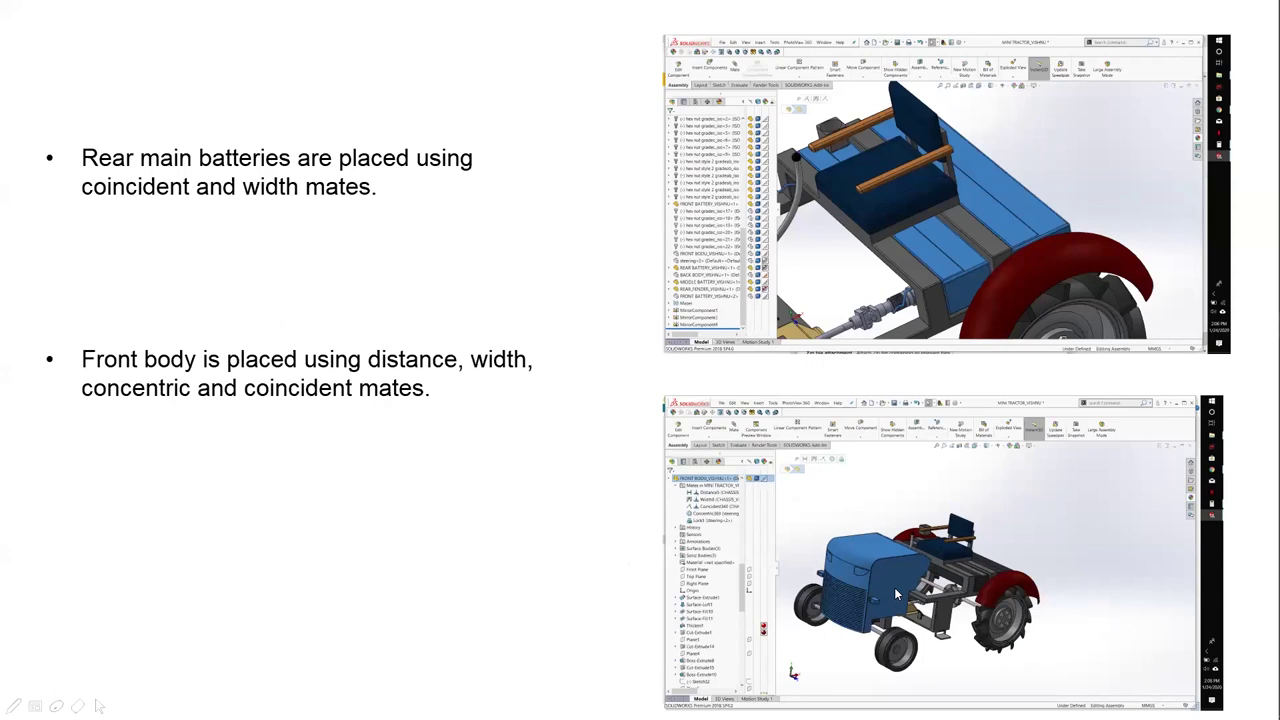
pyautogui.click(1262, 390)
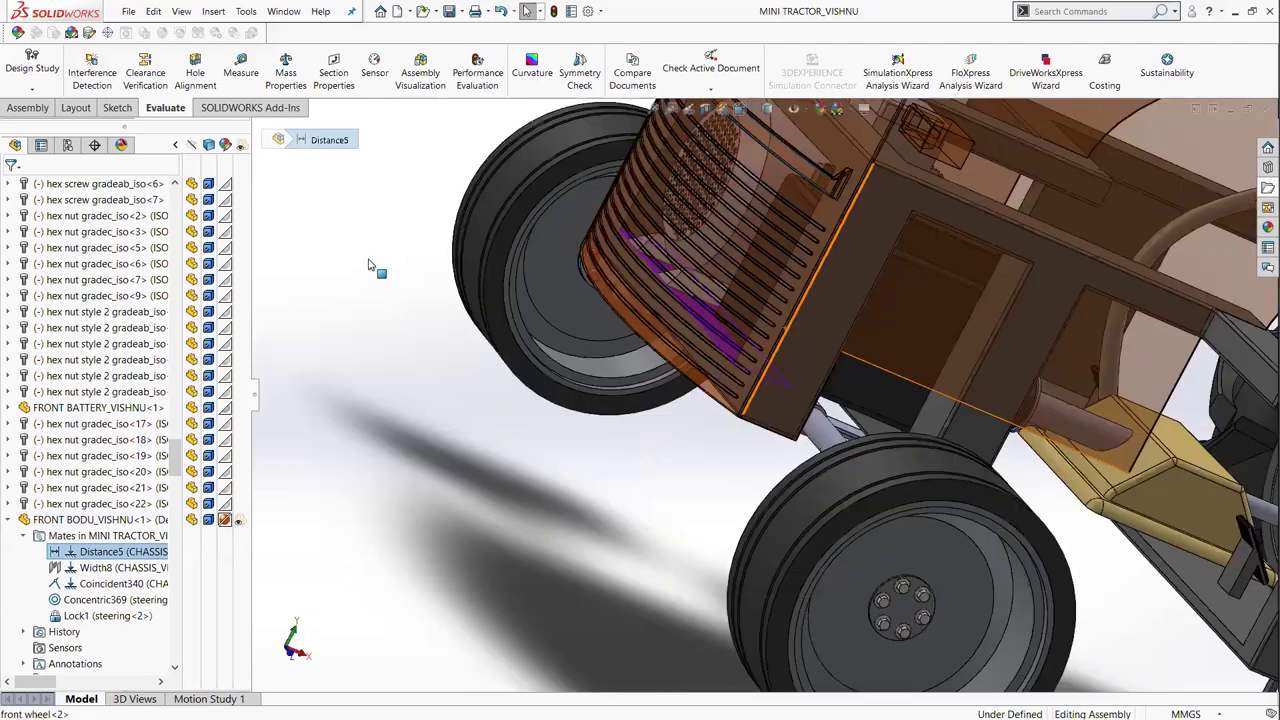
# Show the front body's Width8 mate, orbiting to the grille, underside axle and wheel
pyautogui.press('Down')
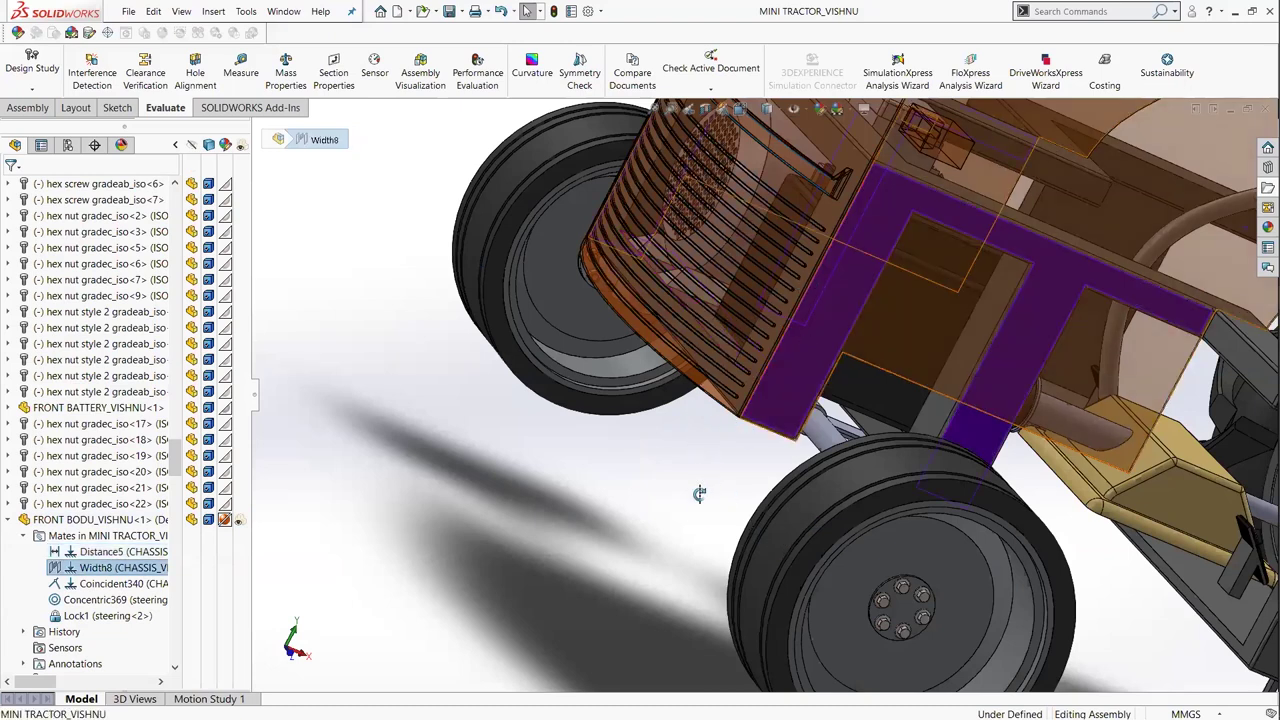
pyautogui.moveTo(550, 545); pyautogui.dragTo(557, 551, button='middle')
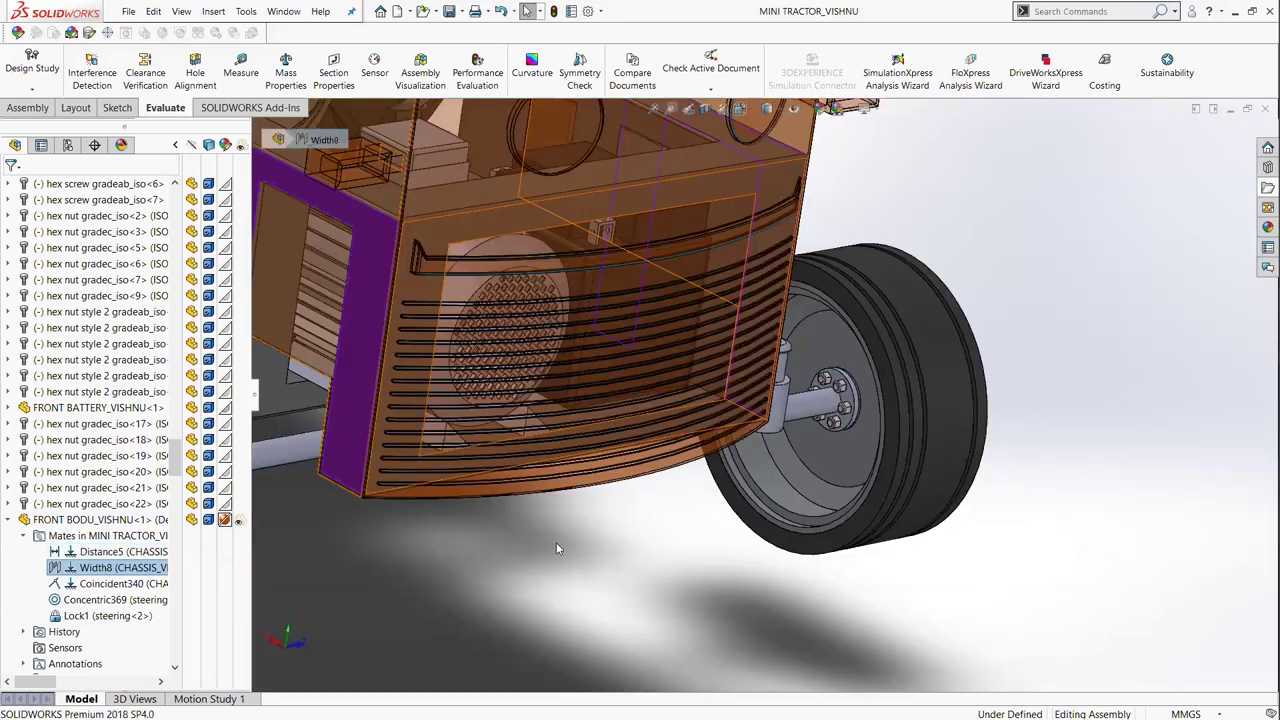
pyautogui.moveTo(328, 540); pyautogui.dragTo(643, 526, button='middle')
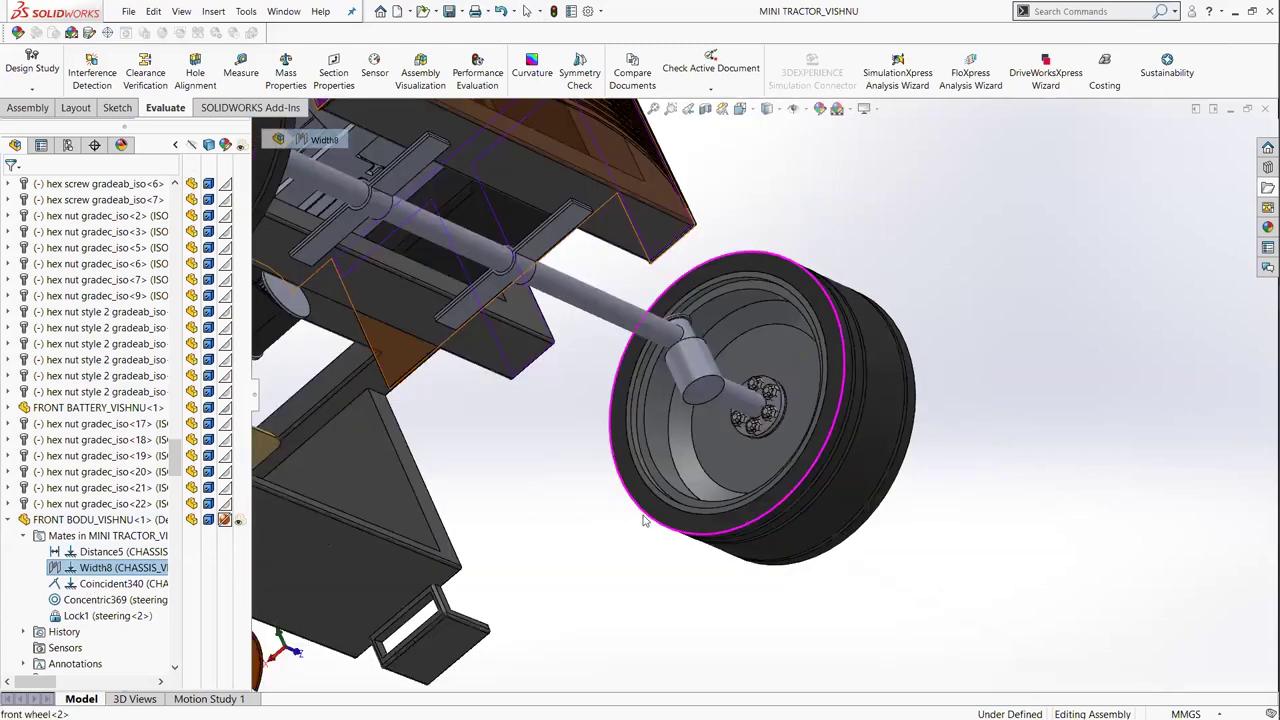
pyautogui.moveTo(590, 592); pyautogui.dragTo(641, 605, button='middle')
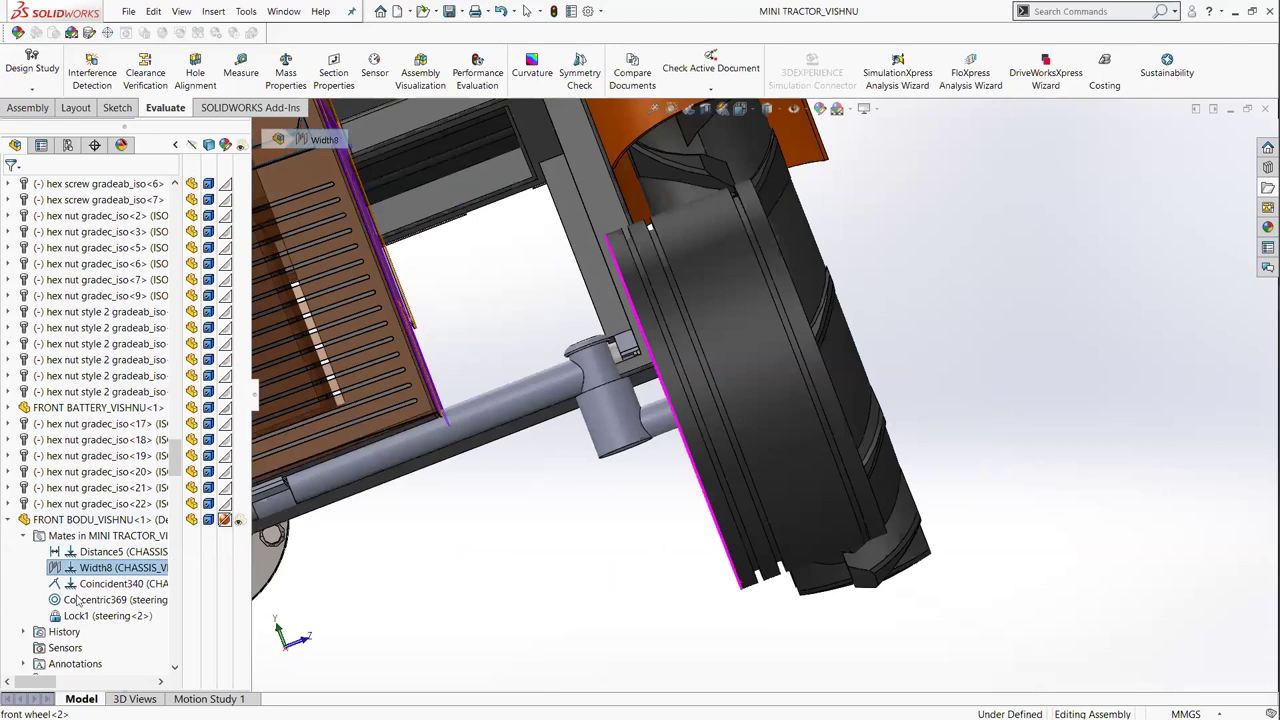
# Inspect the Coincident340 mate on the front wheel, axle and steering knuckle
pyautogui.click(126, 582)
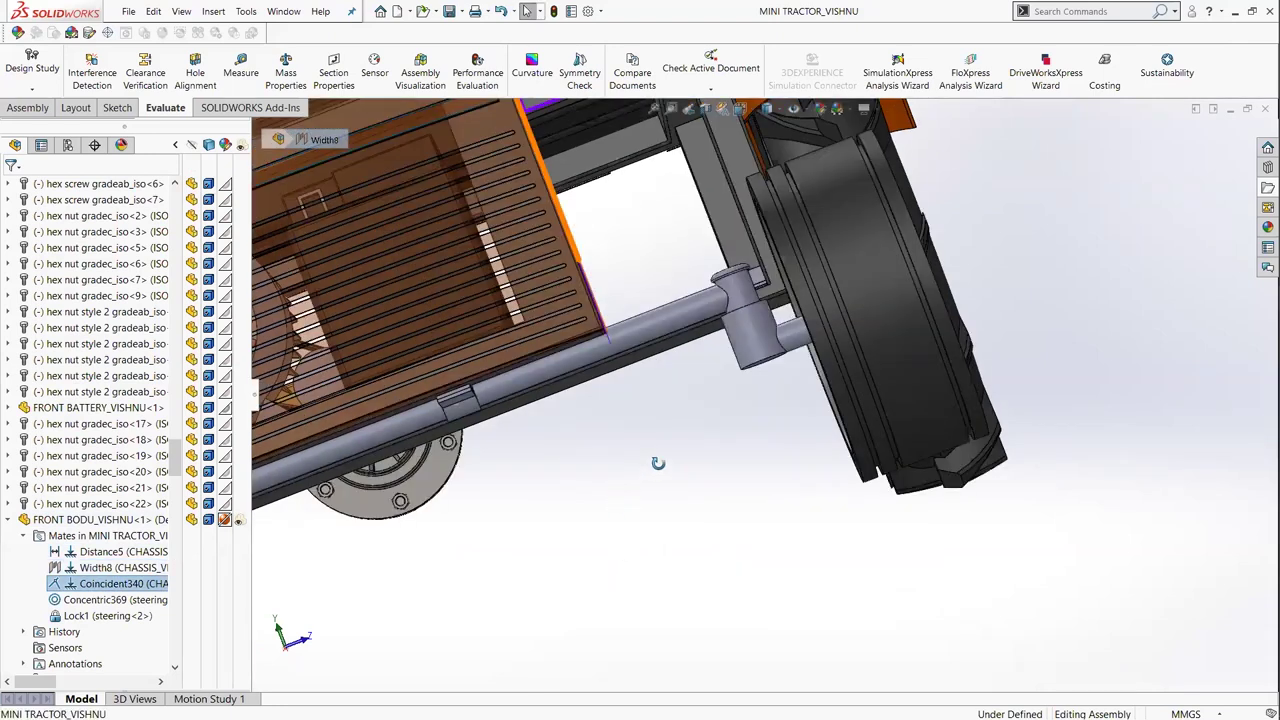
pyautogui.moveTo(818, 452); pyautogui.dragTo(639, 510, button='middle')
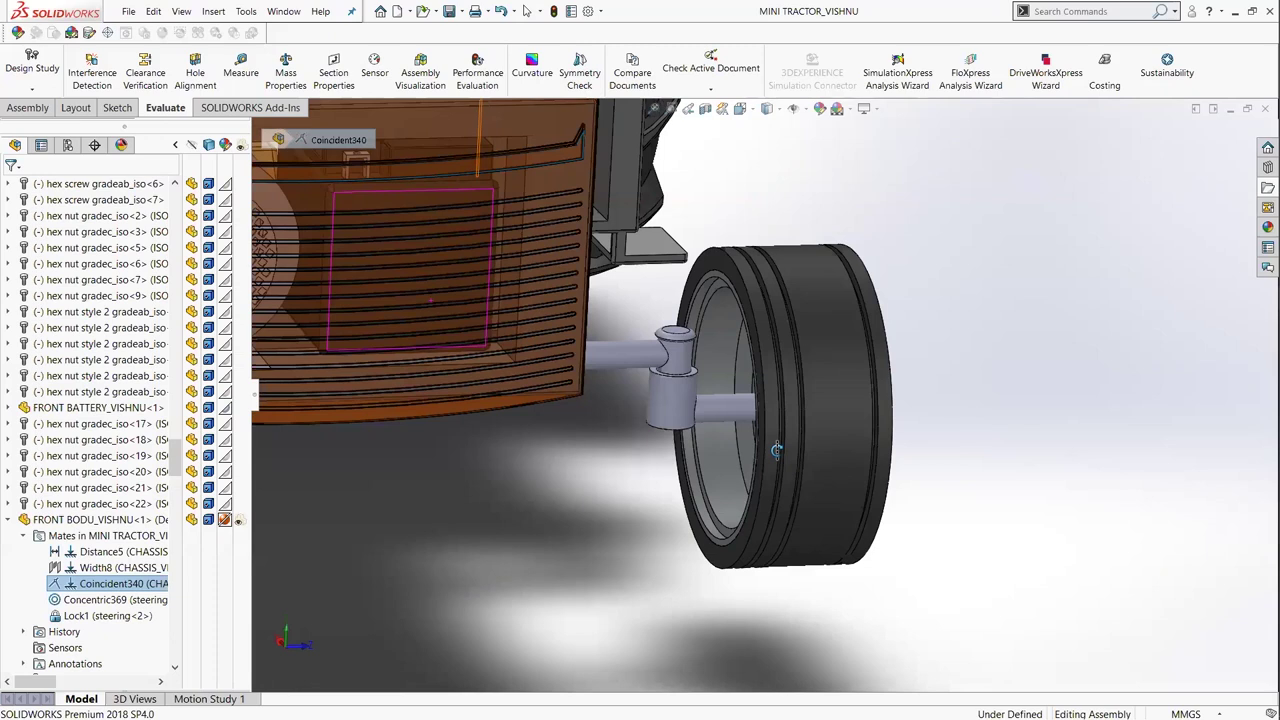
pyautogui.moveTo(787, 408); pyautogui.dragTo(777, 440, button='middle')
pyautogui.moveTo(954, 416); pyautogui.dragTo(966, 487, button='middle')
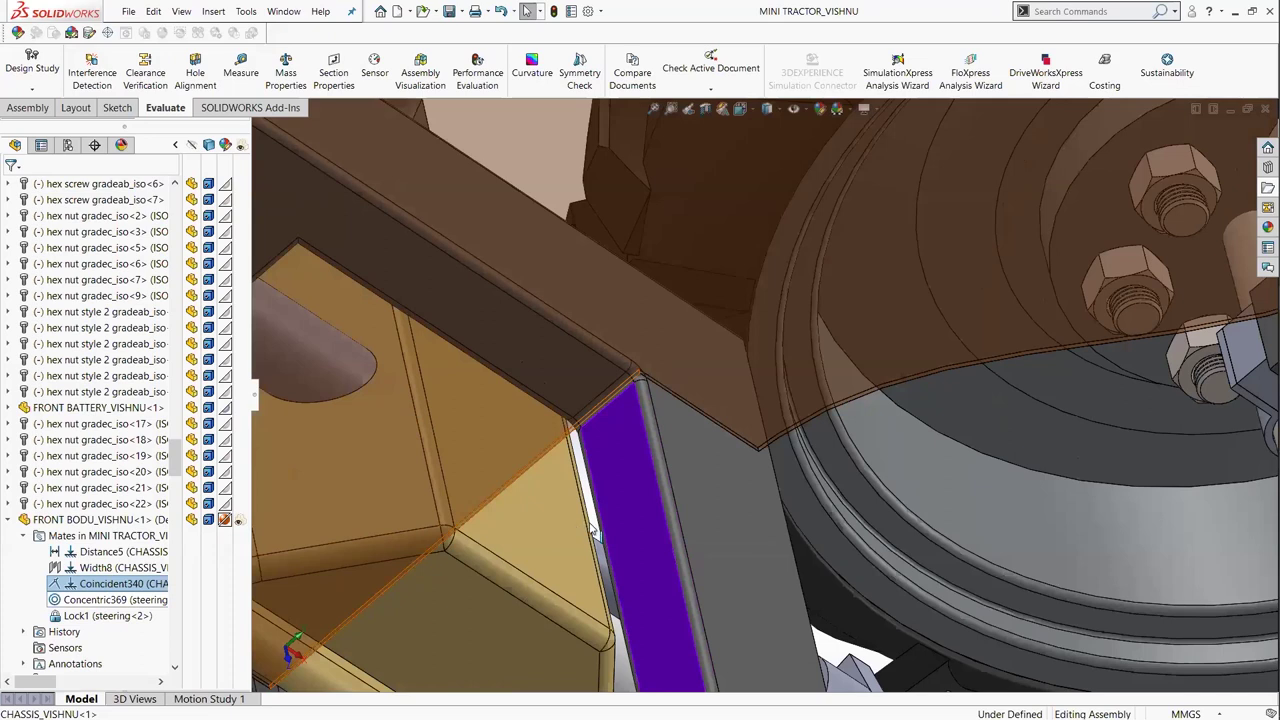
# Inspect the Concentric369 steering column mate up close, then list the open windows
pyautogui.press('Down')
pyautogui.scroll(2, 700, 505)
pyautogui.scroll(4, 770, 530)
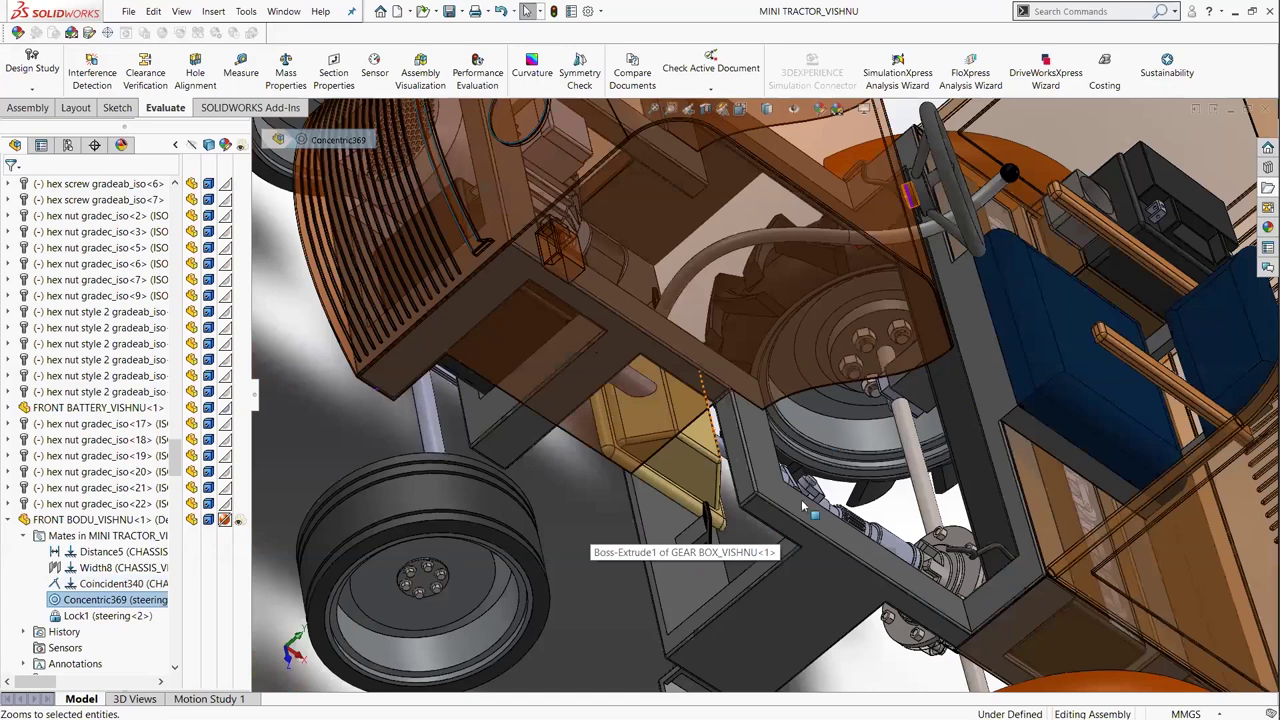
pyautogui.scroll(2, 869, 453)
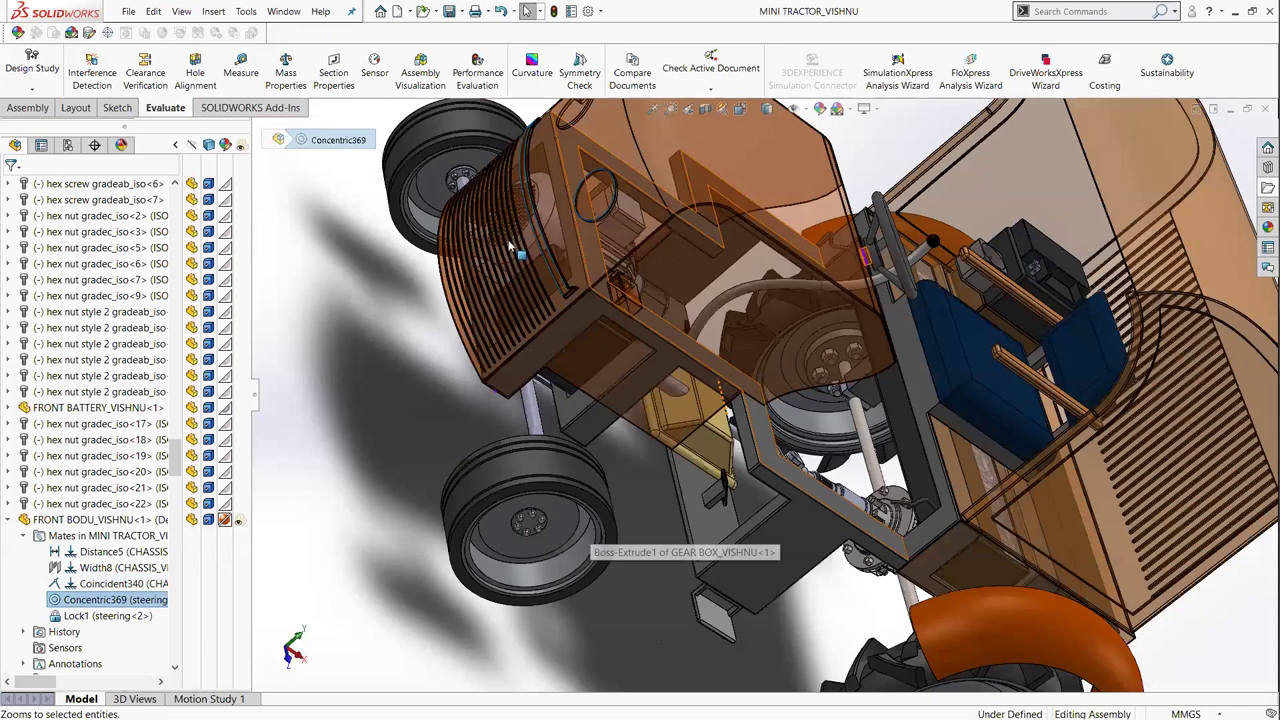
pyautogui.click(116, 605)
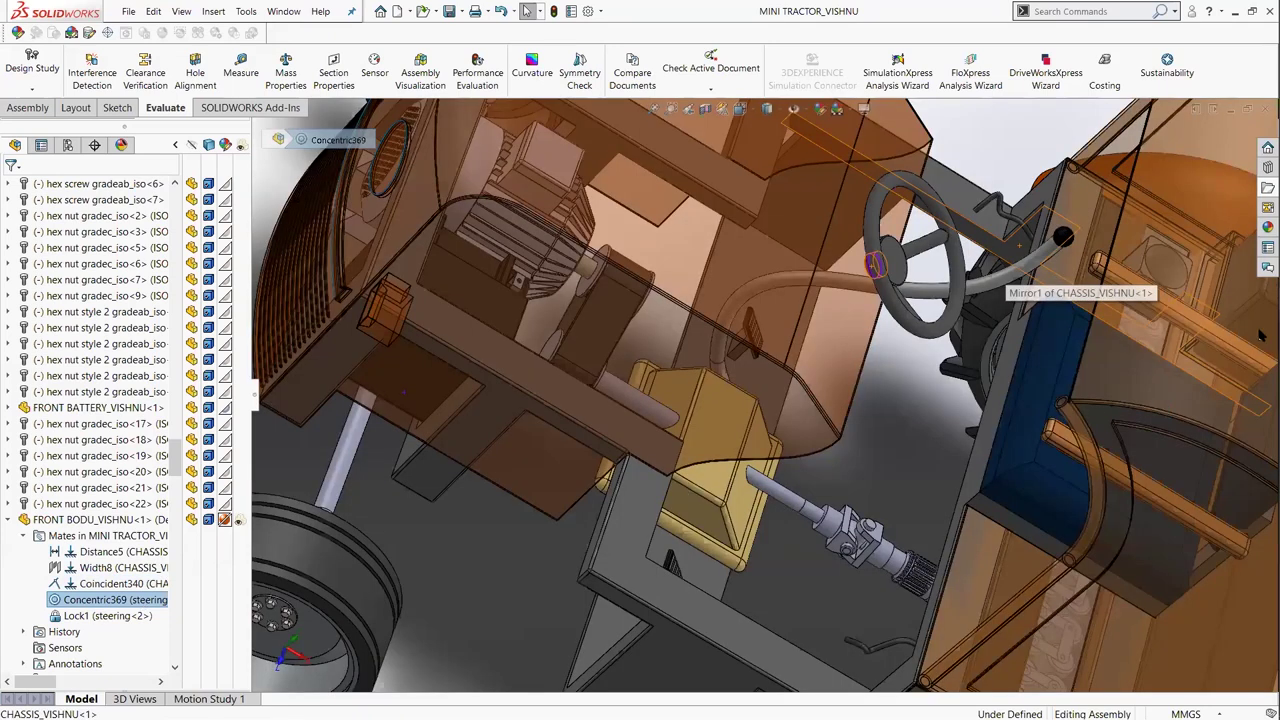
pyautogui.scroll(-3, 1258, 330)
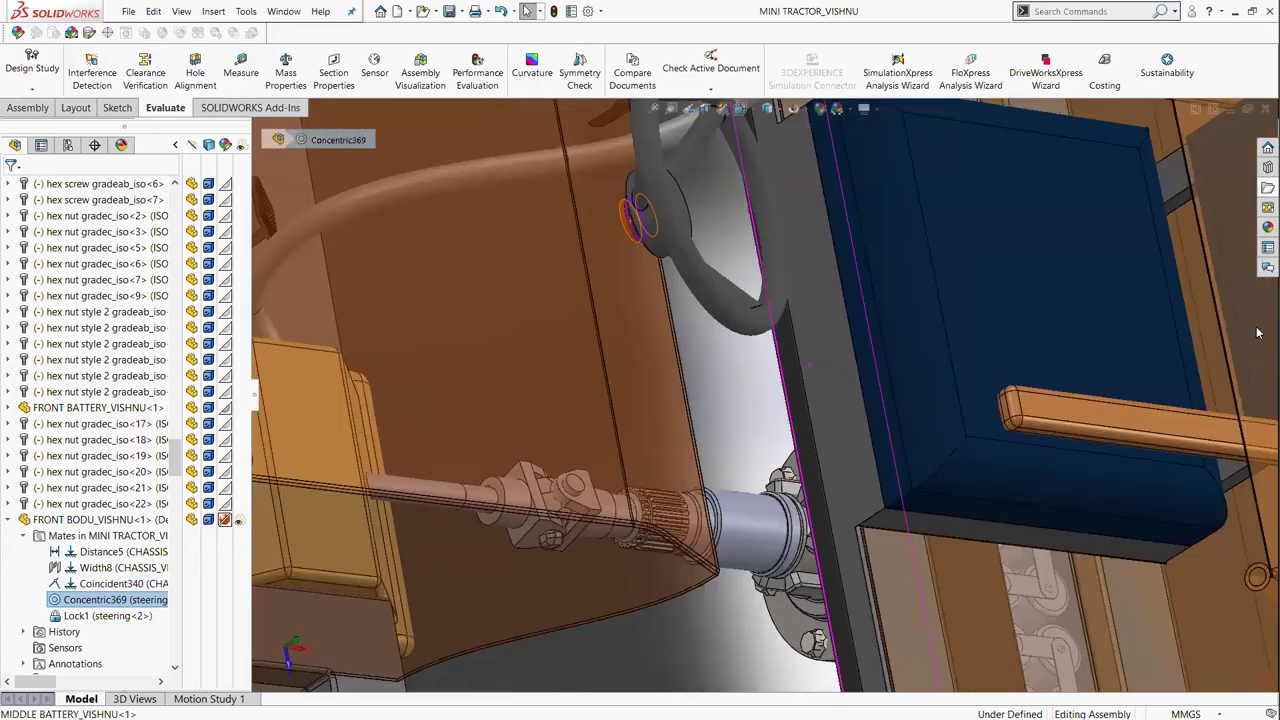
pyautogui.moveTo(1258, 333); pyautogui.dragTo(1190, 374, button='middle')
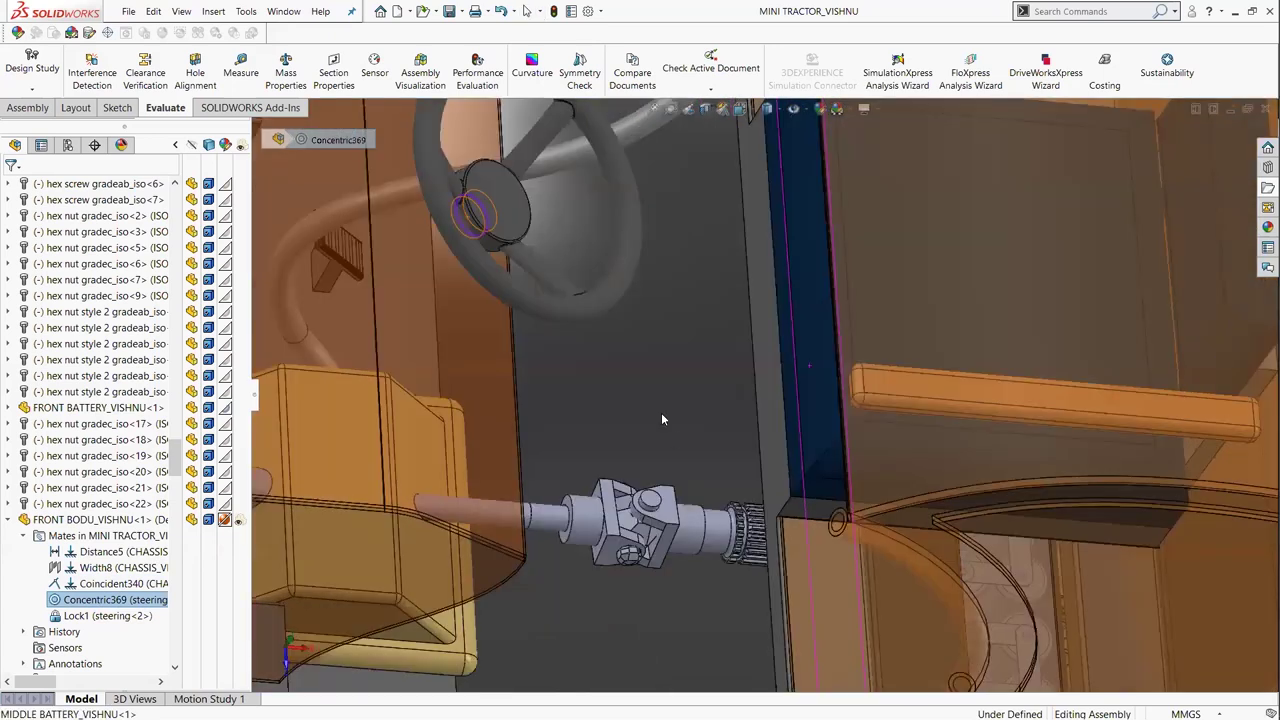
pyautogui.press('super+t')
pyautogui.moveTo(1254, 324)
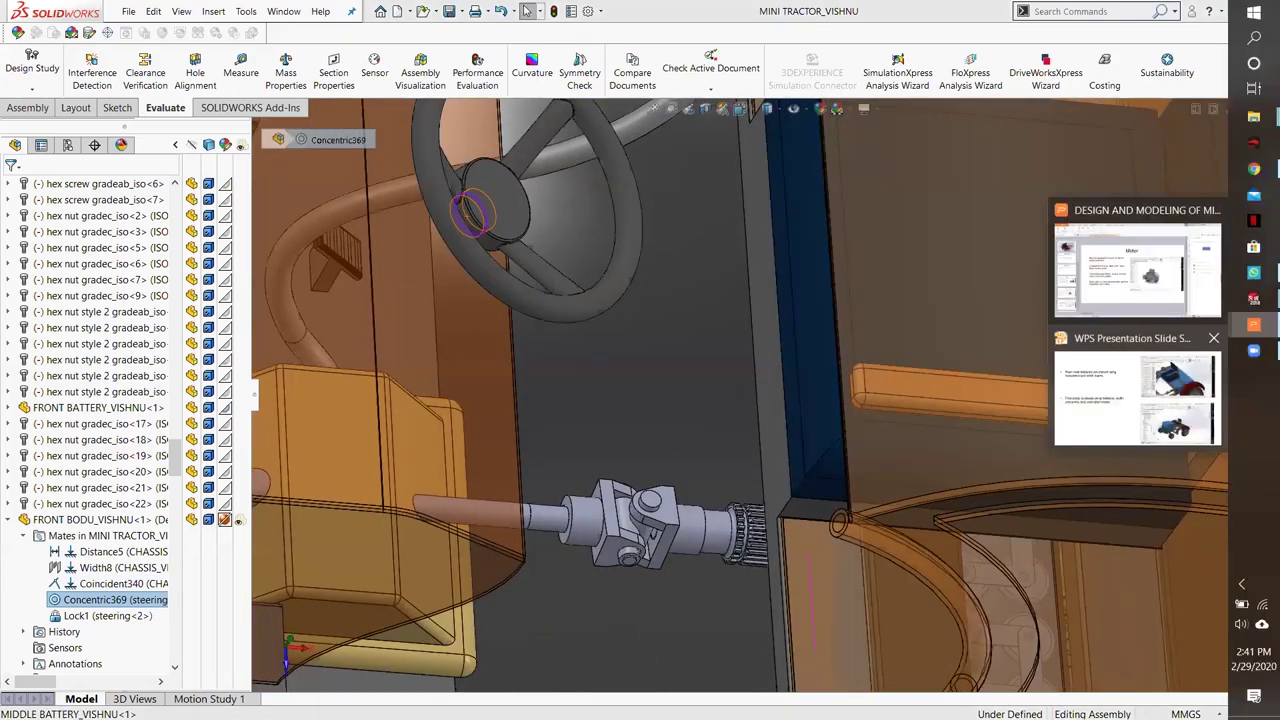
# Return to the back-body and steering slide, then orbit the tractor assembly
pyautogui.click(1137, 390)
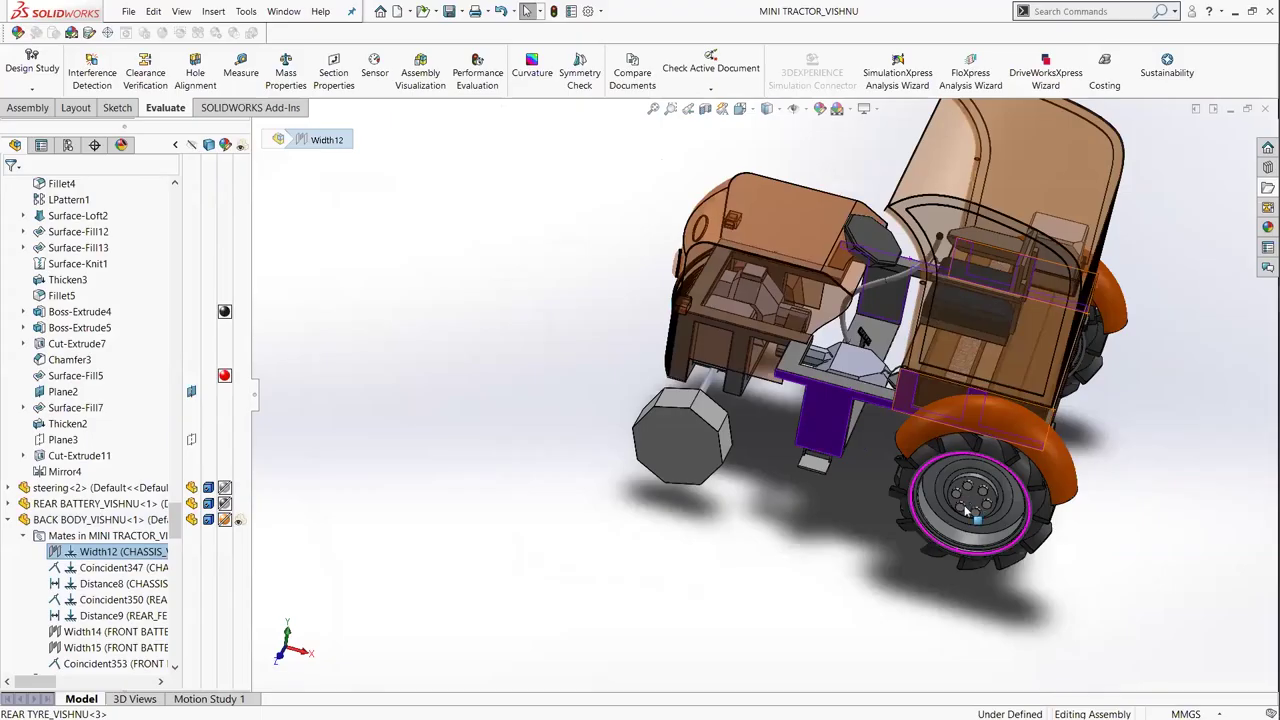
pyautogui.moveTo(979, 521); pyautogui.dragTo(955, 554, button='middle')
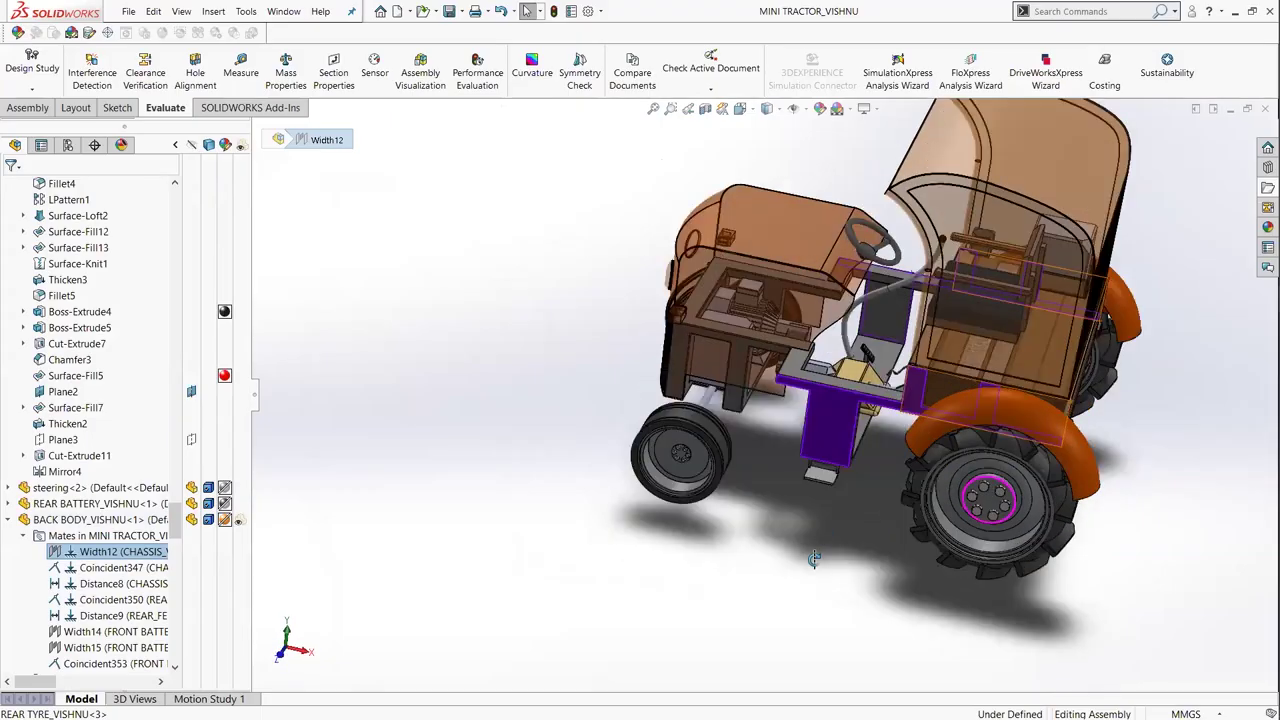
# Examine the back body's Width12 mate from below and the side, then select Coincident347
pyautogui.moveTo(1087, 456); pyautogui.dragTo(994, 507, button='middle')
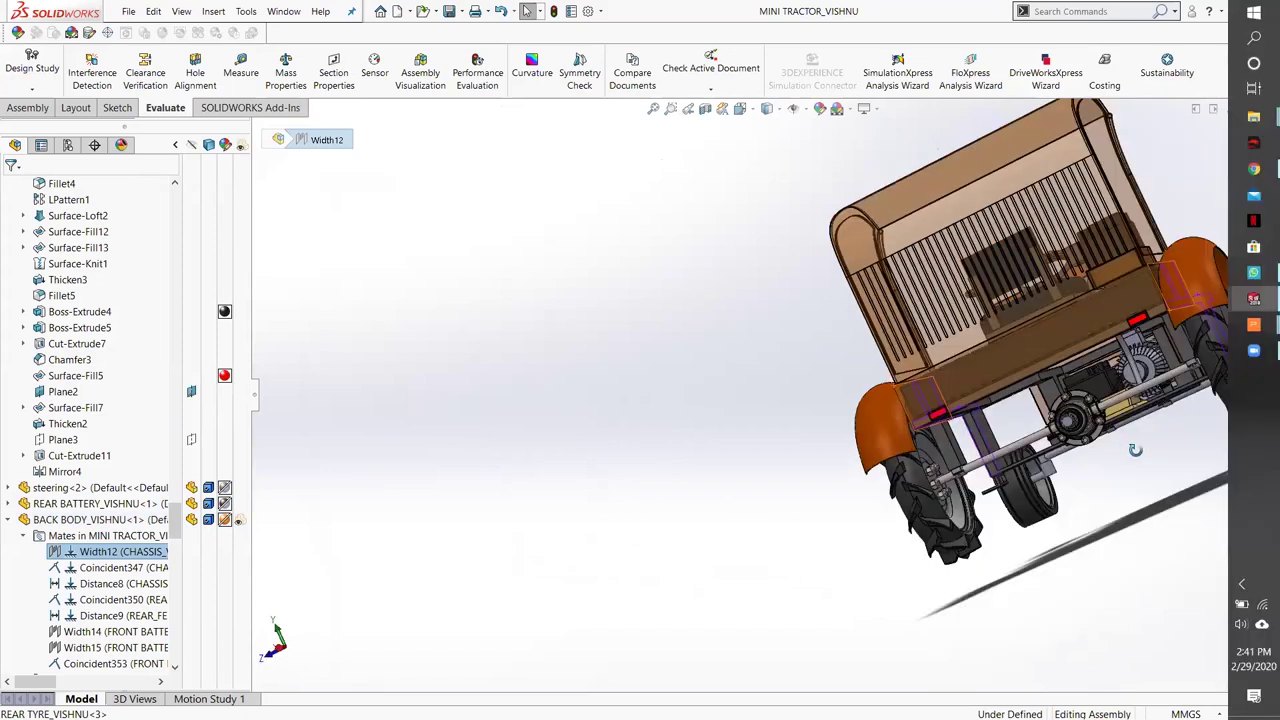
pyautogui.moveTo(1135, 450)
pyautogui.mouseDown(button='middle')
pyautogui.moveTo(979, 563)
pyautogui.moveTo(1071, 551)
pyautogui.mouseUp(button='middle')
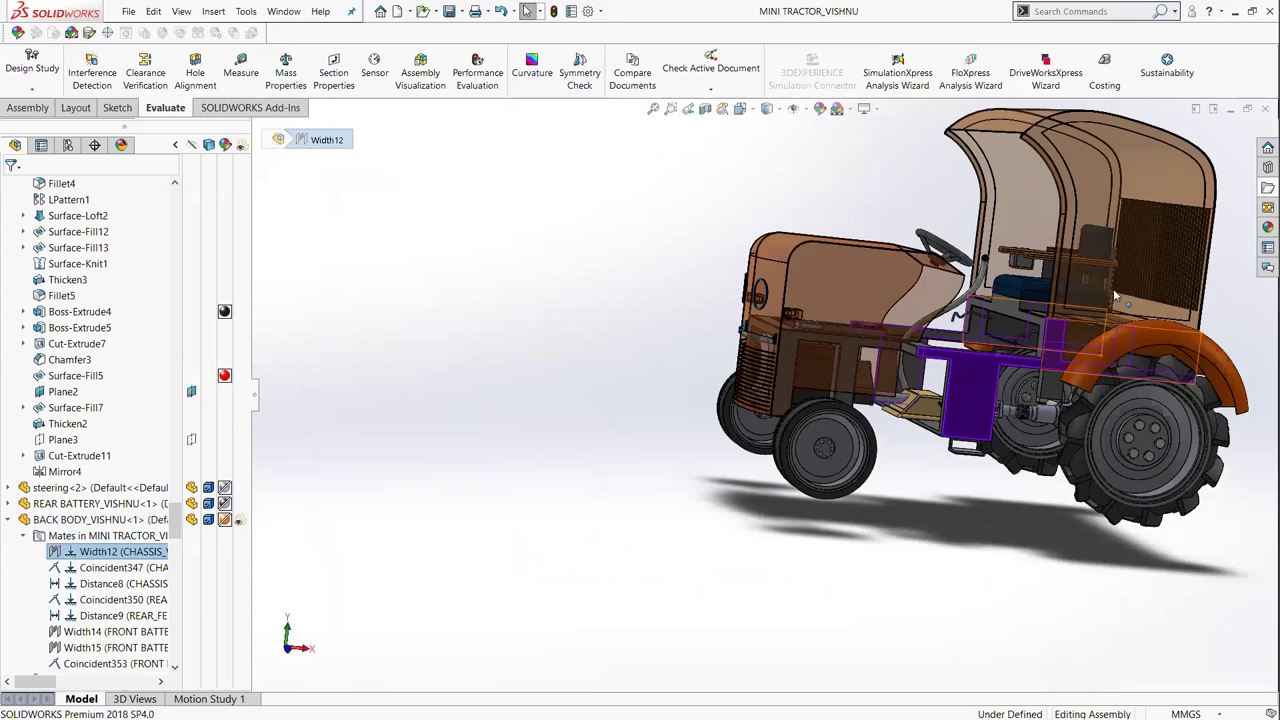
pyautogui.press('Down')
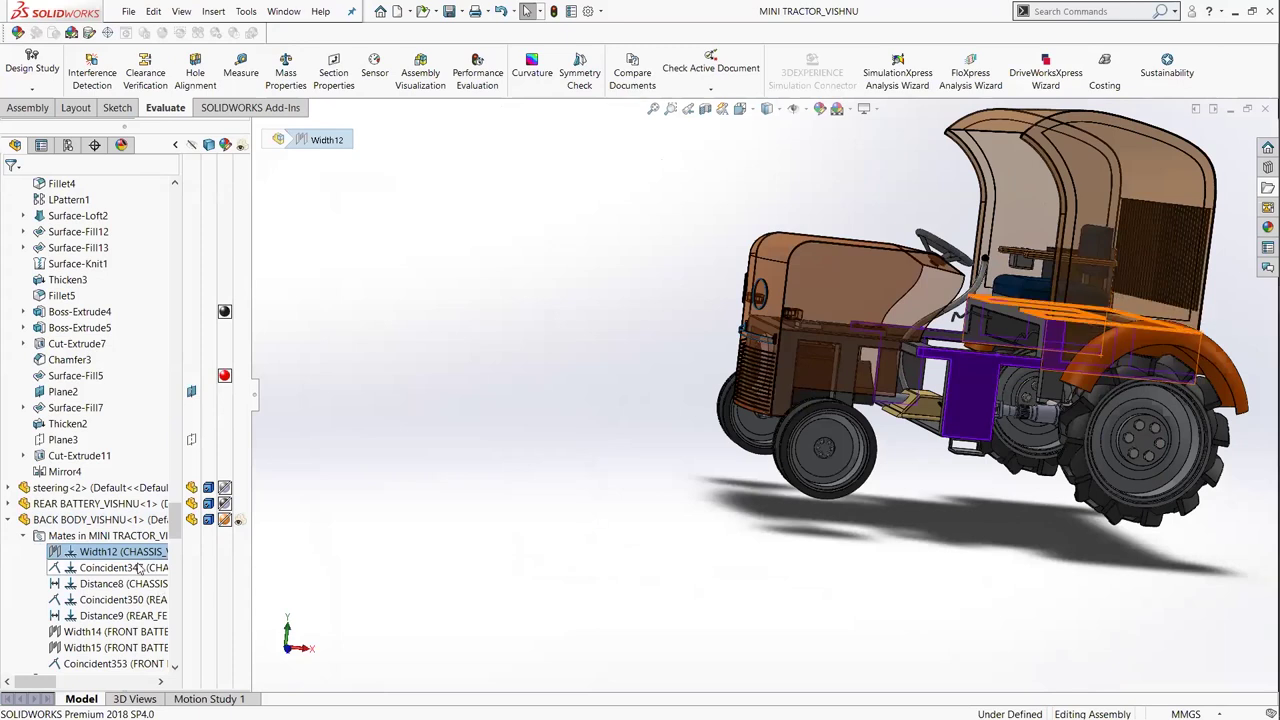
pyautogui.moveTo(1065, 613)
pyautogui.mouseDown(button='middle')
pyautogui.moveTo(1022, 330)
pyautogui.moveTo(990, 360)
pyautogui.mouseUp(button='middle')
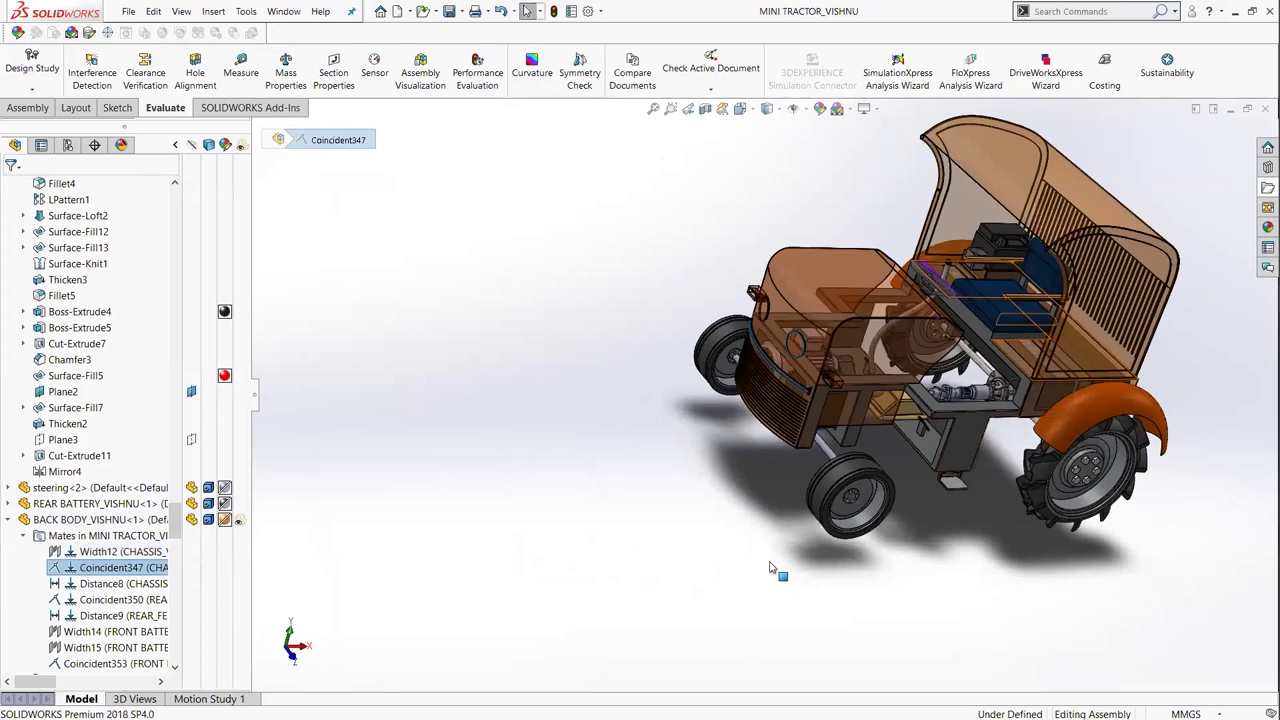
# Trace Coincident347 by zooming and orbiting around the seat, steering and wheel hub
pyautogui.scroll(-2, 771, 565)
pyautogui.scroll(-2, 778, 508)
pyautogui.scroll(-2, 700, 535)
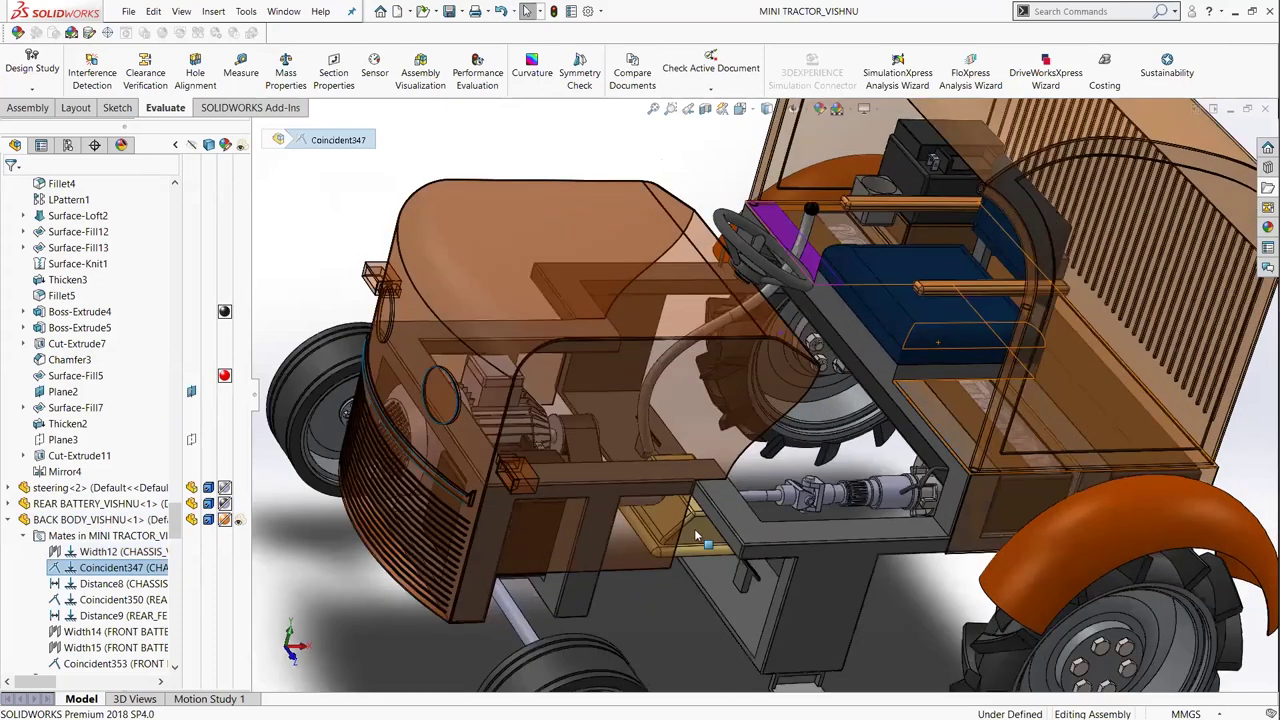
pyautogui.scroll(-3, 498, 617)
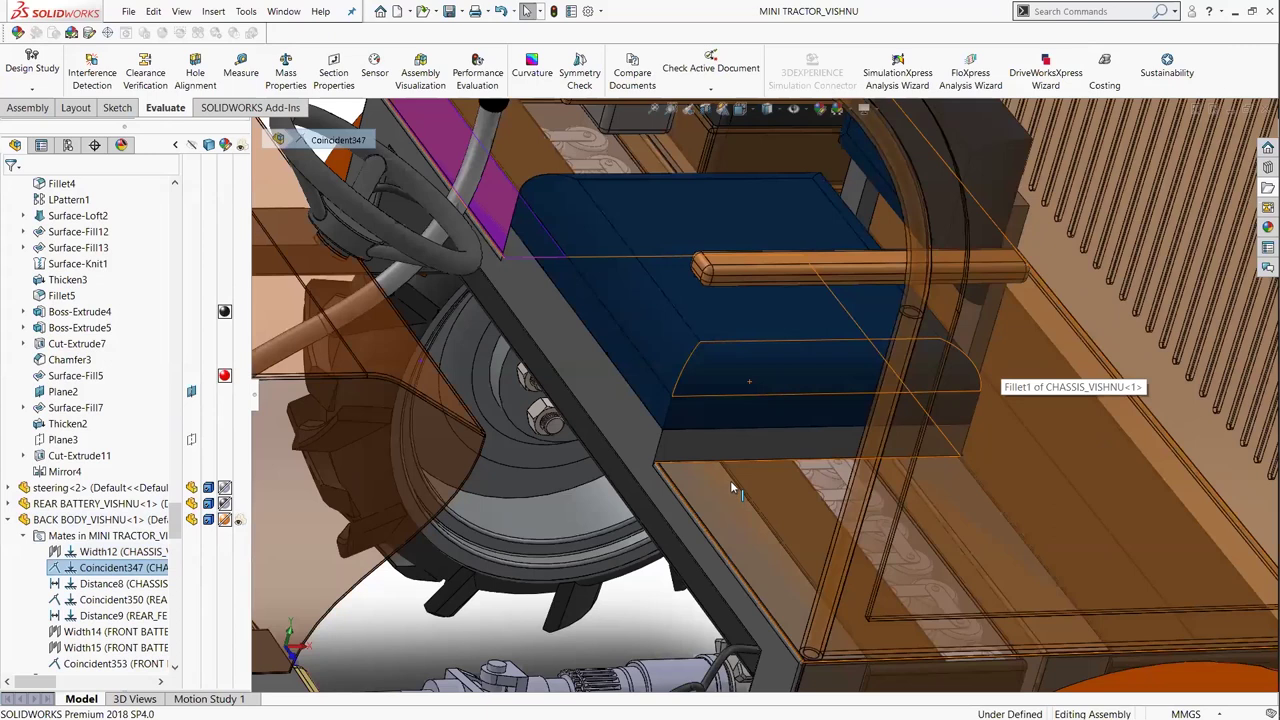
pyautogui.moveTo(640, 300); pyautogui.dragTo(1160, 336, button='middle')
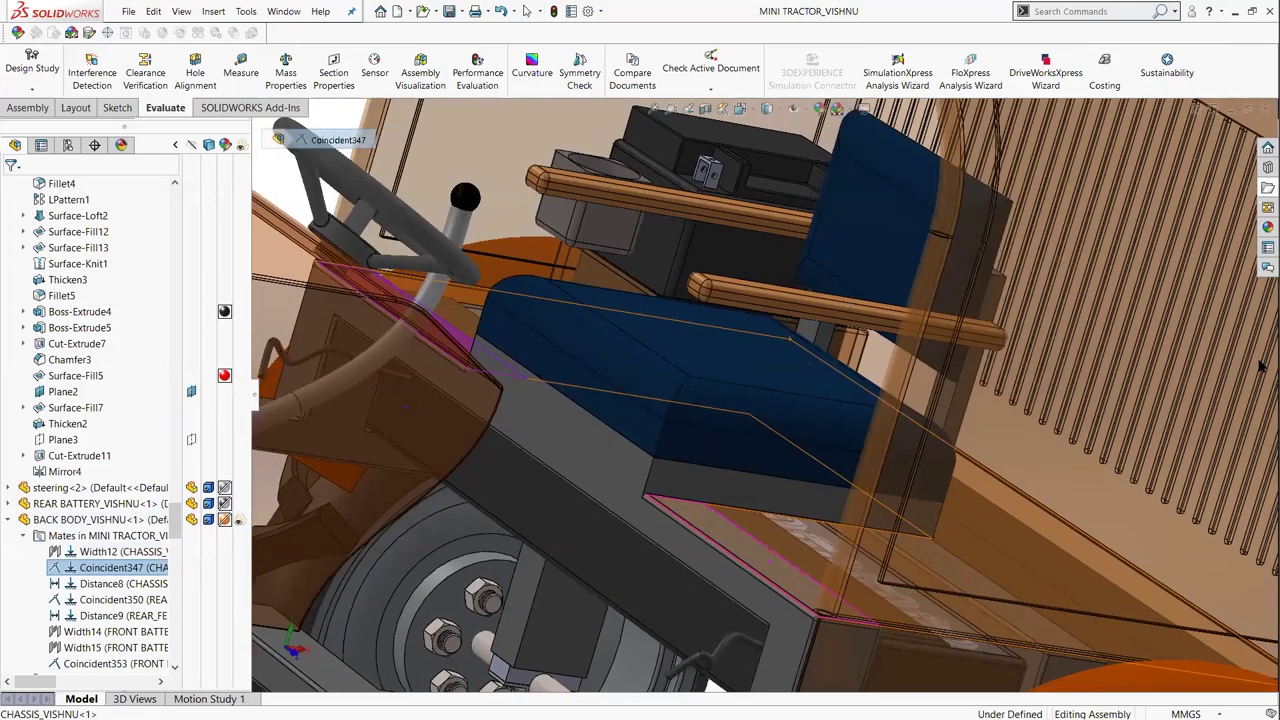
pyautogui.moveTo(1262, 368); pyautogui.dragTo(1260, 350, button='middle')
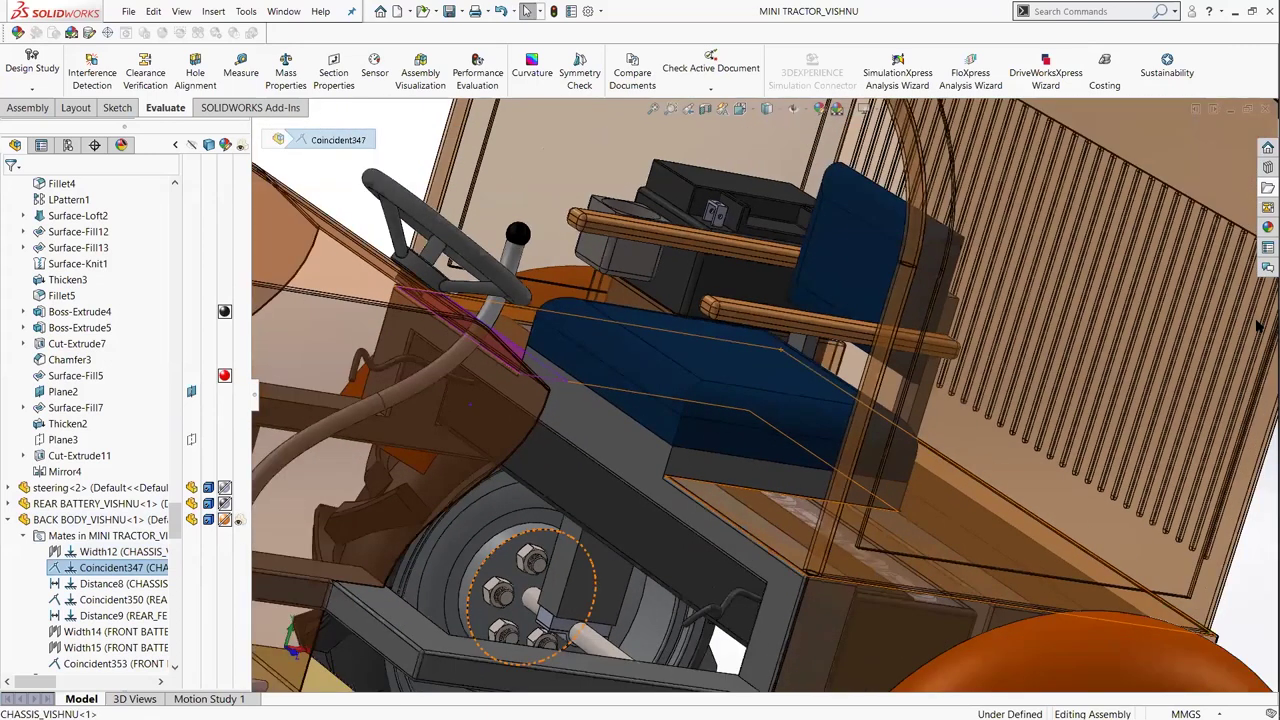
pyautogui.scroll(5, 1258, 325)
pyautogui.scroll(3, 1165, 405)
pyautogui.scroll(3, 1085, 445)
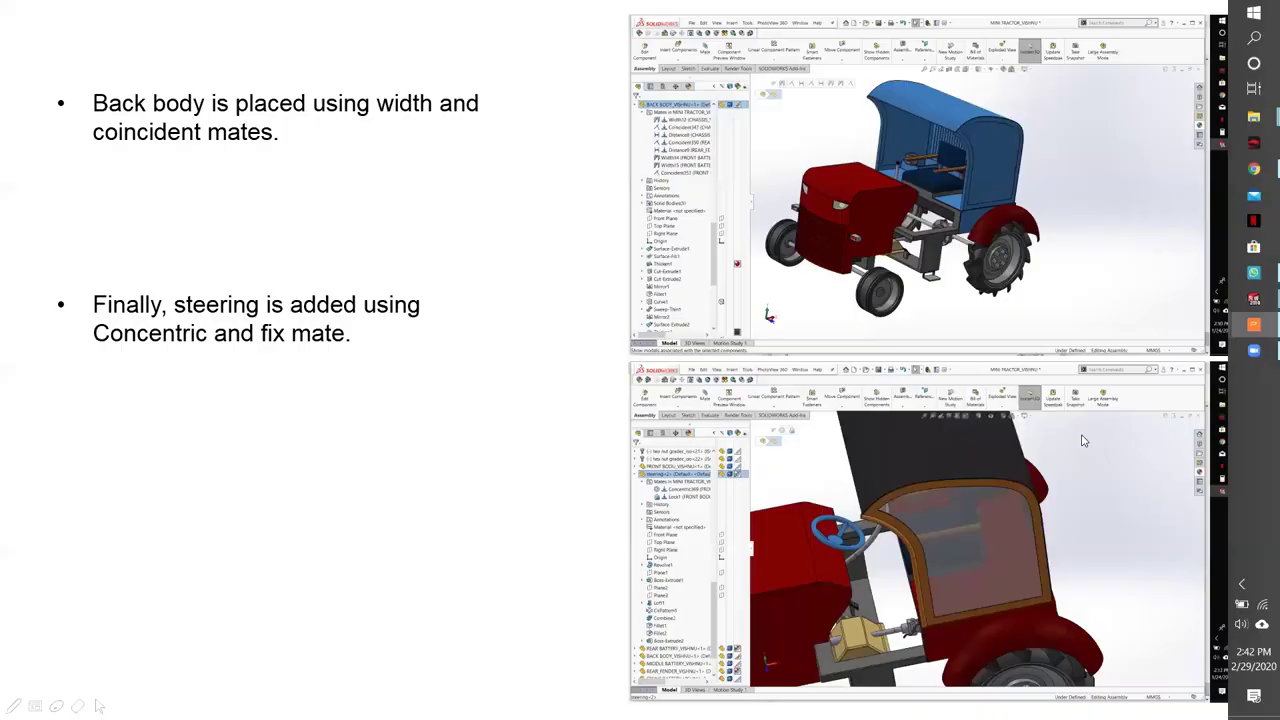